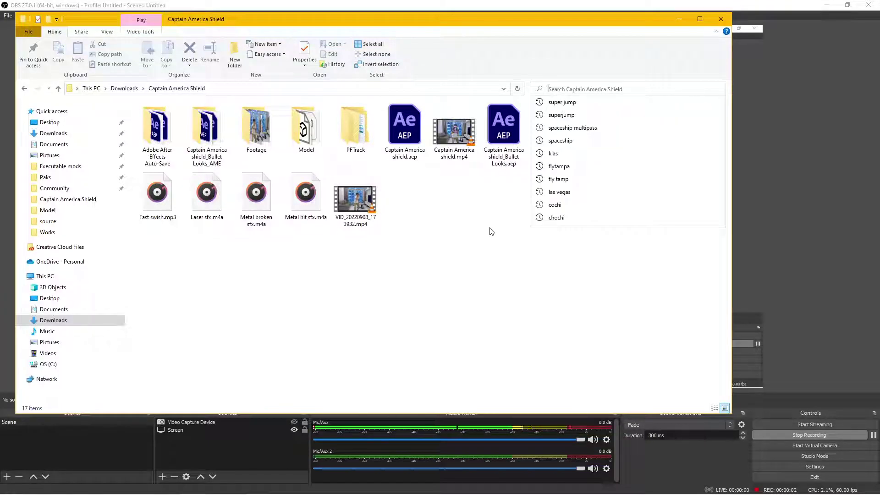
# Close the Explorer search history dropdown to reveal the full Captain America Shield folder
pyautogui.click(455, 262)
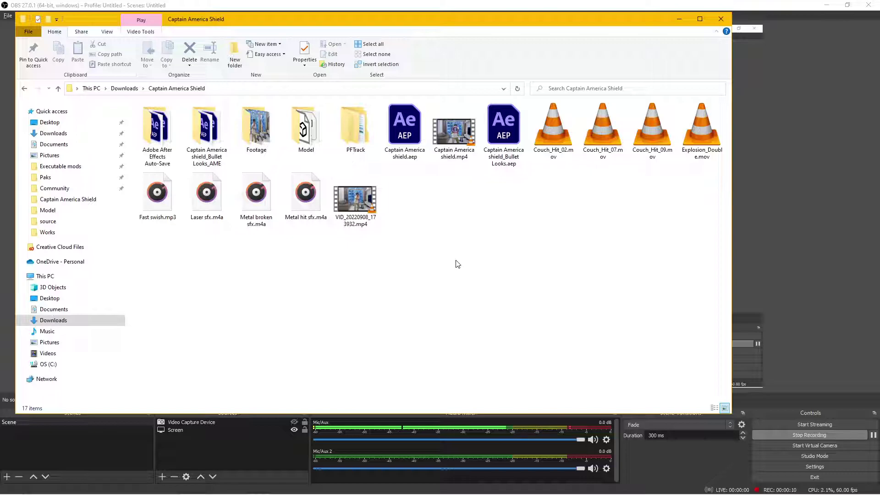
pyautogui.doubleClick(454, 133)
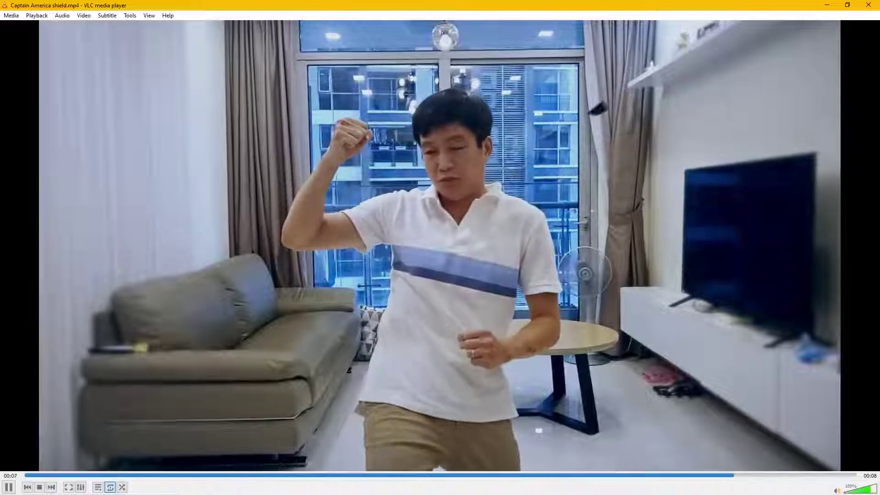
pyautogui.click(875, 5)
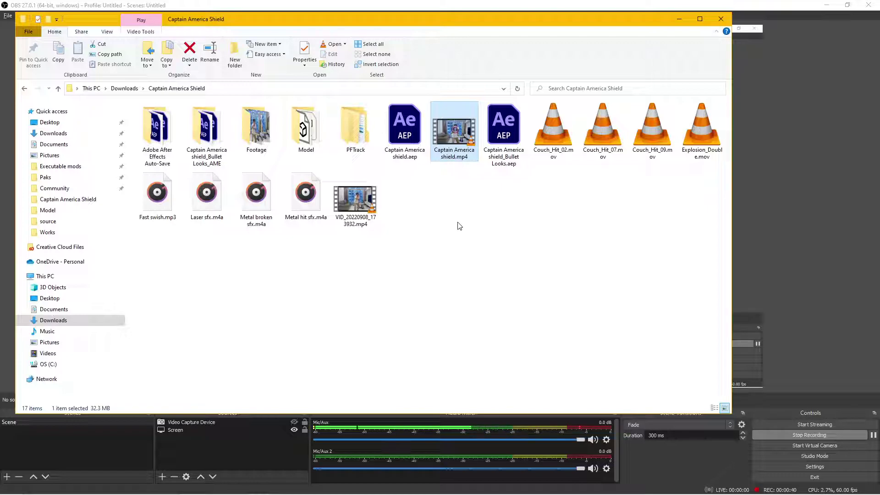
pyautogui.doubleClick(462, 143)
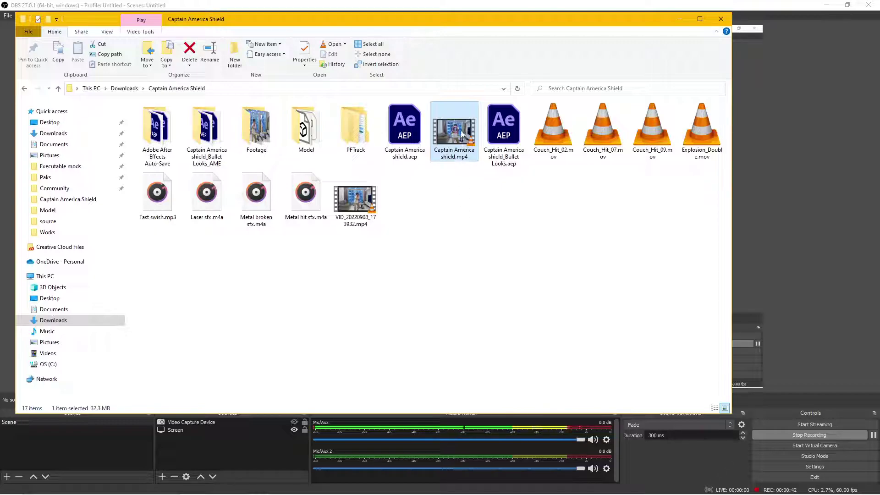
pyautogui.press('space')
pyautogui.moveTo(683, 476); pyautogui.dragTo(654, 480)
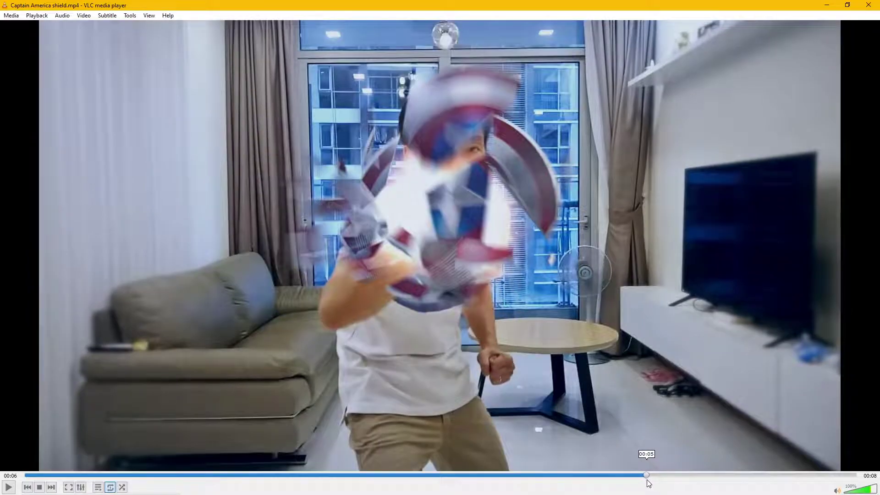
pyautogui.click(868, 5)
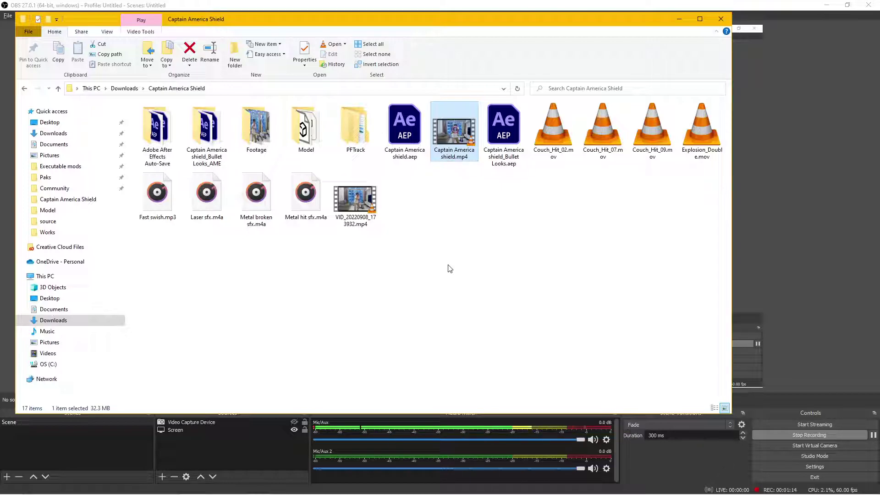
pyautogui.doubleClick(356, 205)
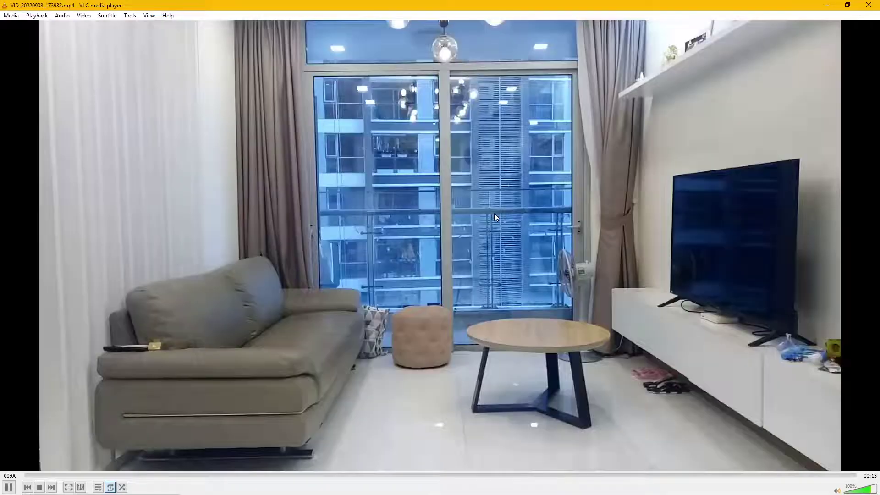
pyautogui.press('m')
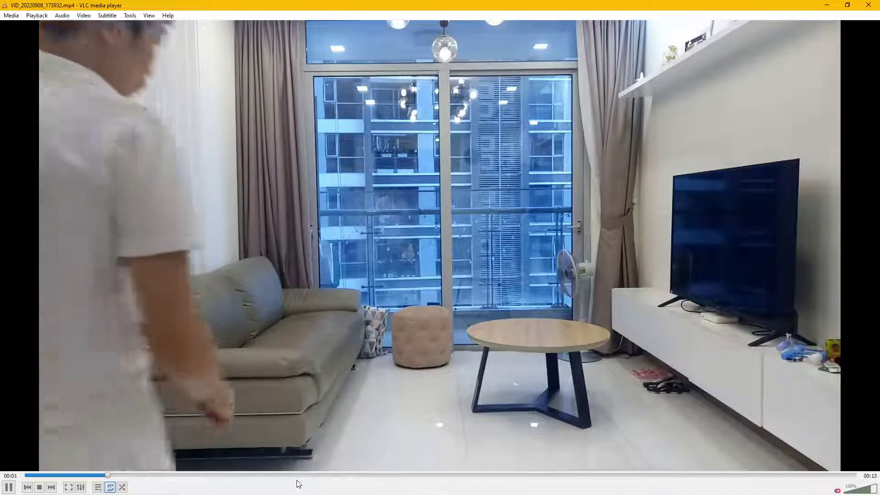
pyautogui.click(303, 474)
pyautogui.press('space')
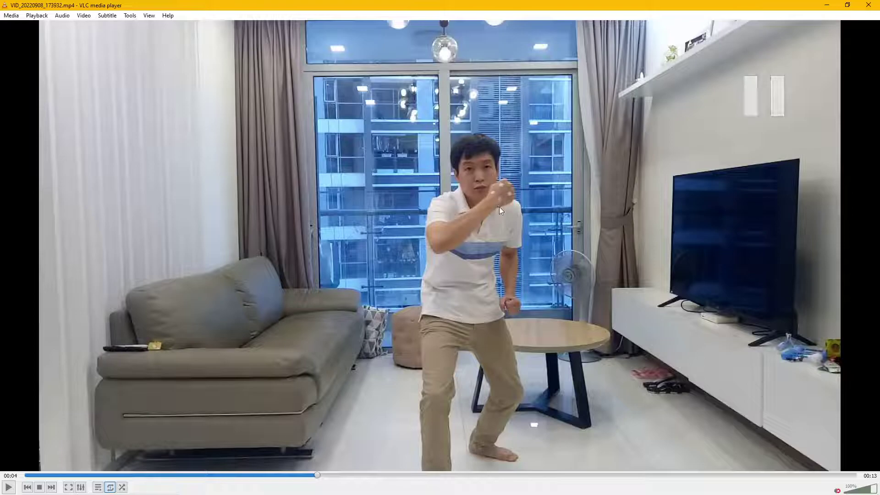
pyautogui.click(441, 476)
pyautogui.moveTo(440, 477); pyautogui.dragTo(505, 474)
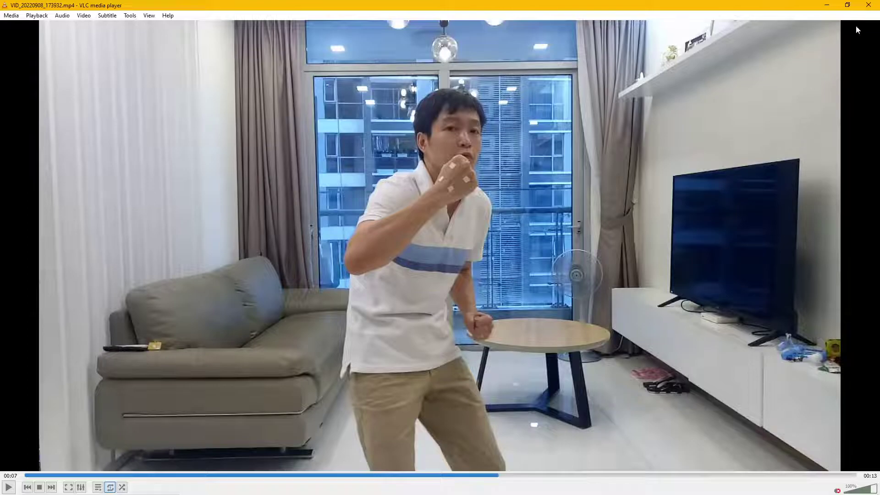
pyautogui.click(869, 6)
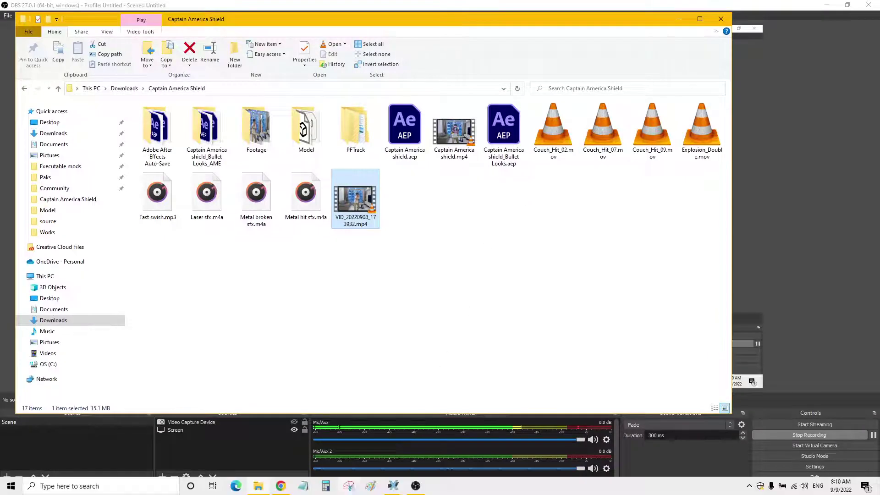
# Search Sketchfab for 'captain ammerica shield', filter to downloadable models, and open Captain America - Shield
pyautogui.click(280, 486)
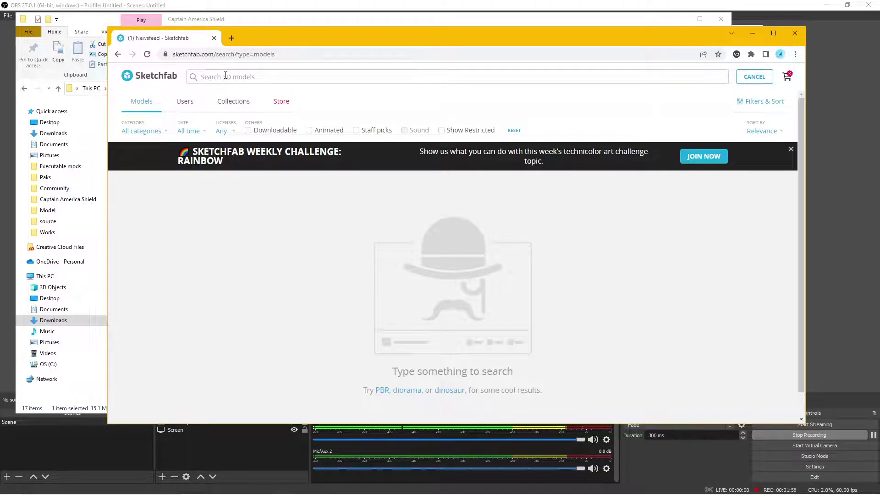
pyautogui.write('ca')
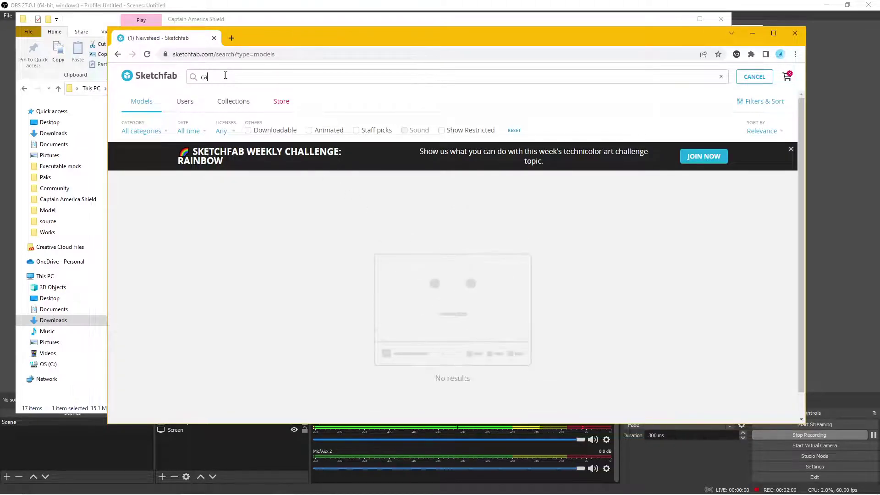
pyautogui.write('ptain ammeri')
pyautogui.write('ca shield')
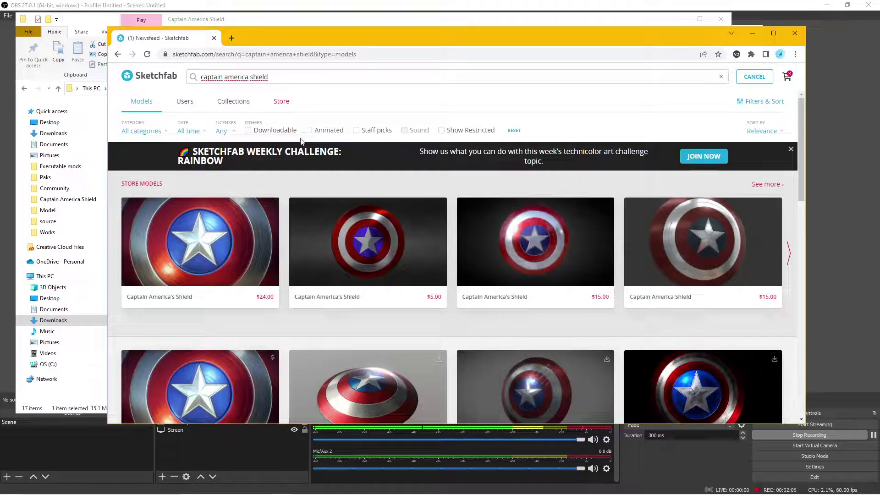
pyautogui.click(248, 131)
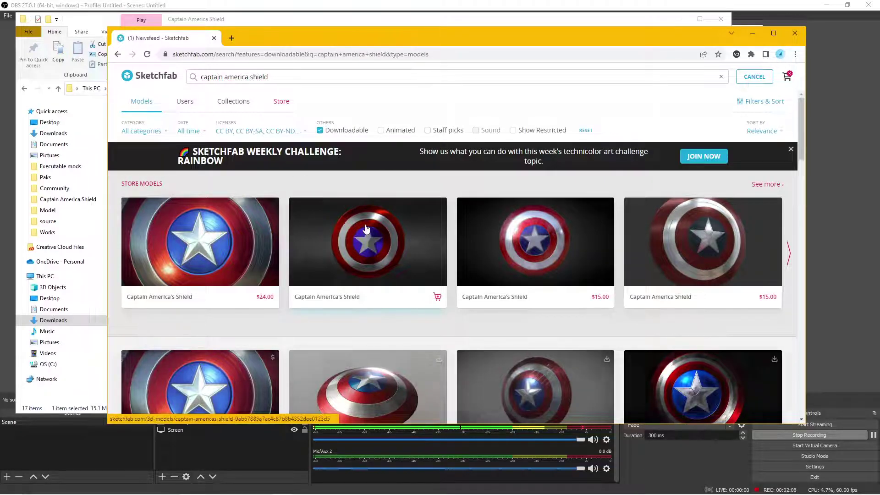
pyautogui.scroll(-1, 420, 259)
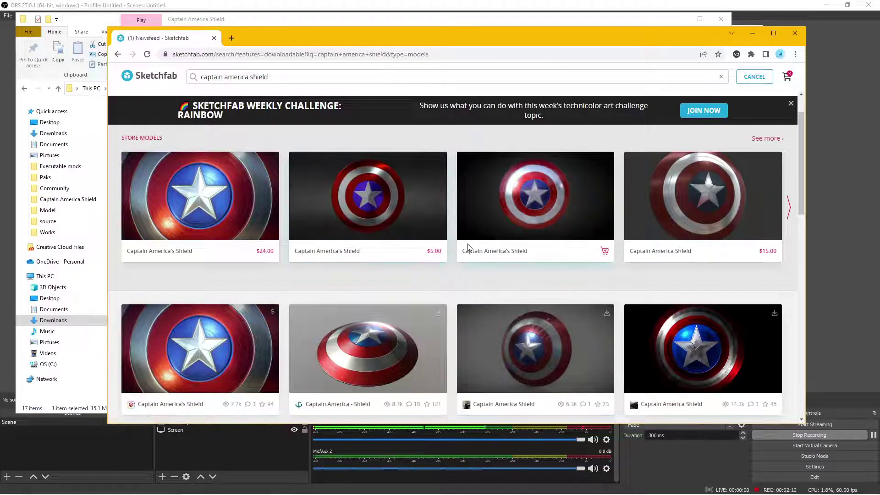
pyautogui.scroll(-1, 468, 247)
pyautogui.scroll(-1, 469, 247)
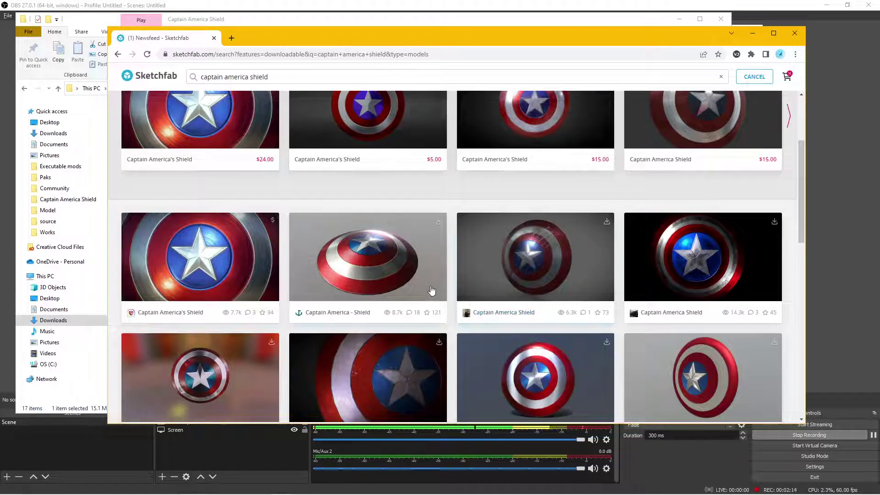
pyautogui.click(394, 251)
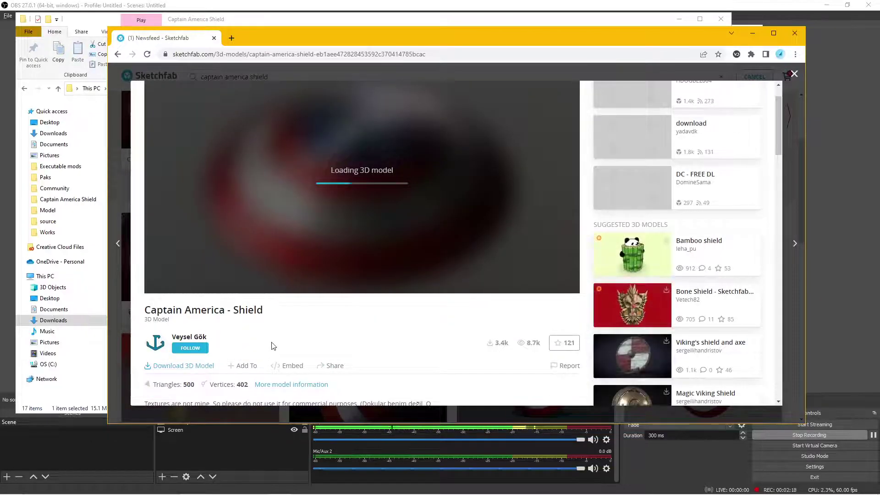
# Orbit the shield model, check its download formats, and close the browser
pyautogui.scroll(1, 275, 330)
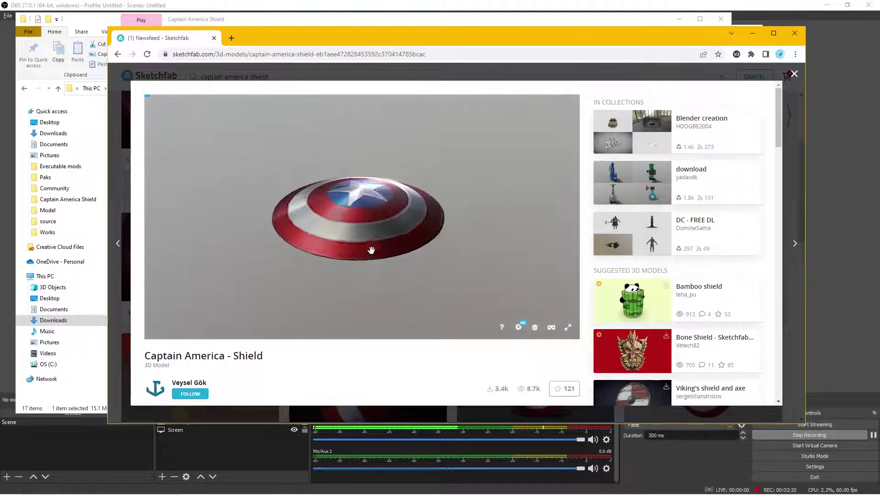
pyautogui.moveTo(392, 257)
pyautogui.mouseDown()
pyautogui.moveTo(336, 189)
pyautogui.moveTo(385, 180)
pyautogui.moveTo(328, 339)
pyautogui.mouseUp()
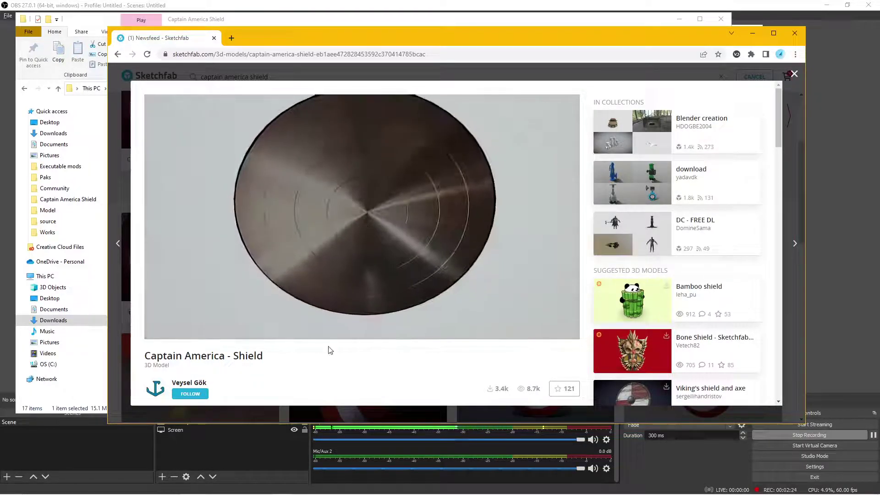
pyautogui.scroll(-1, 321, 357)
pyautogui.click(178, 365)
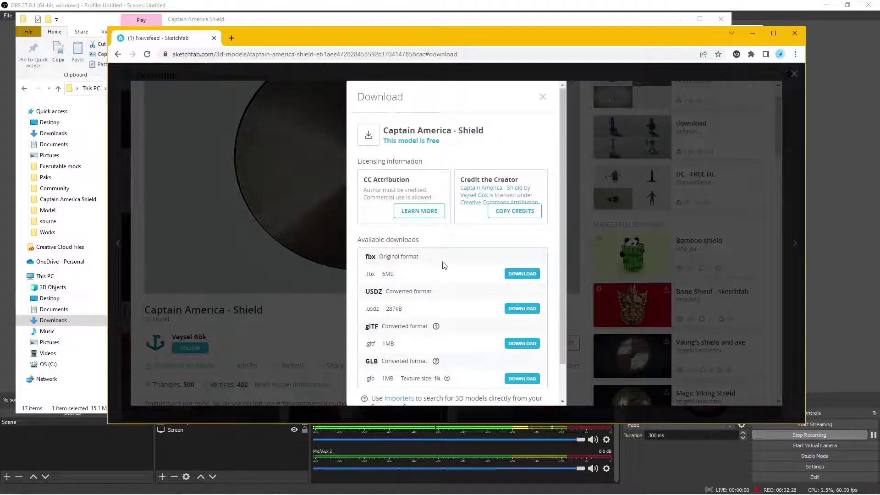
pyautogui.click(542, 97)
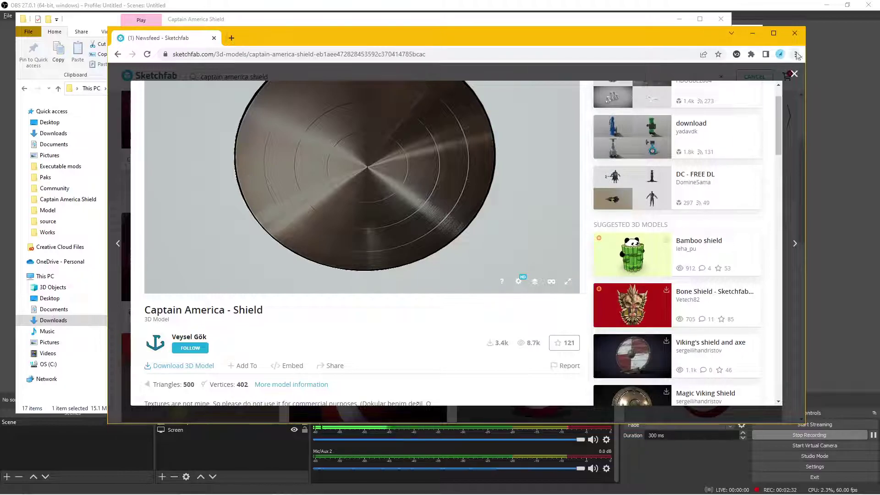
pyautogui.click(795, 34)
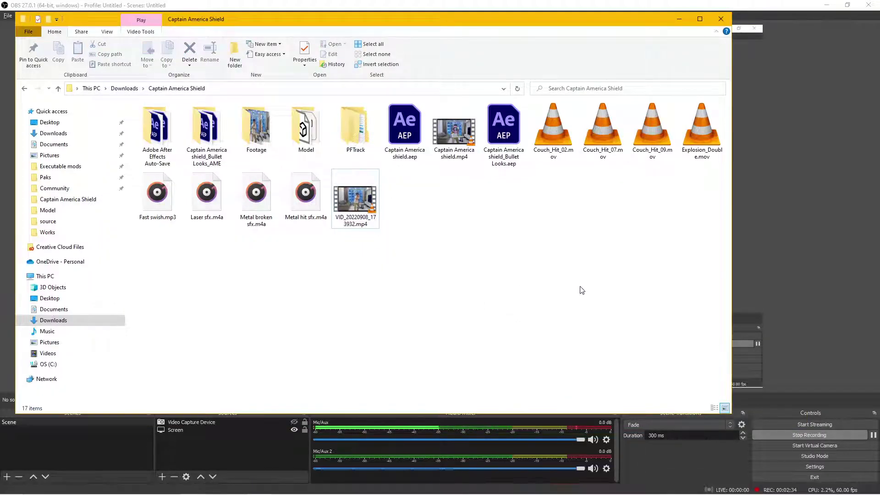
# Switch to the PFTrack project and review the BG 1 clip's settings
pyautogui.moveTo(395, 488)
pyautogui.click(436, 447)
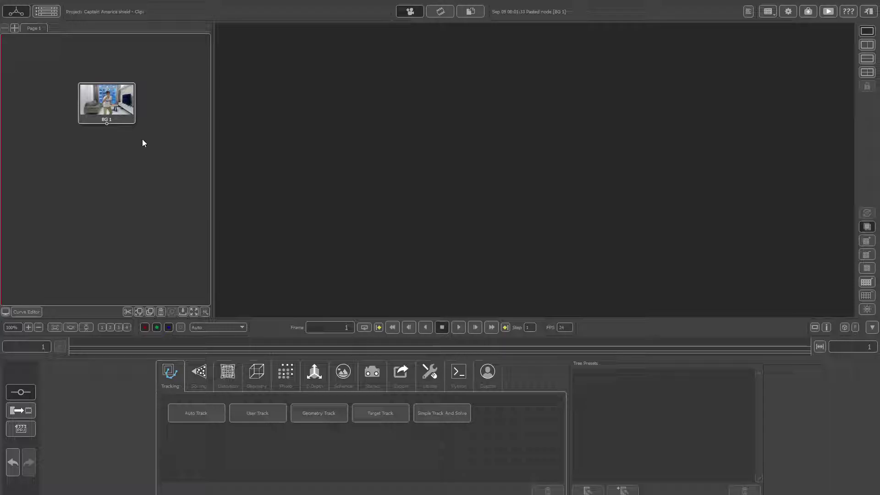
pyautogui.doubleClick(113, 108)
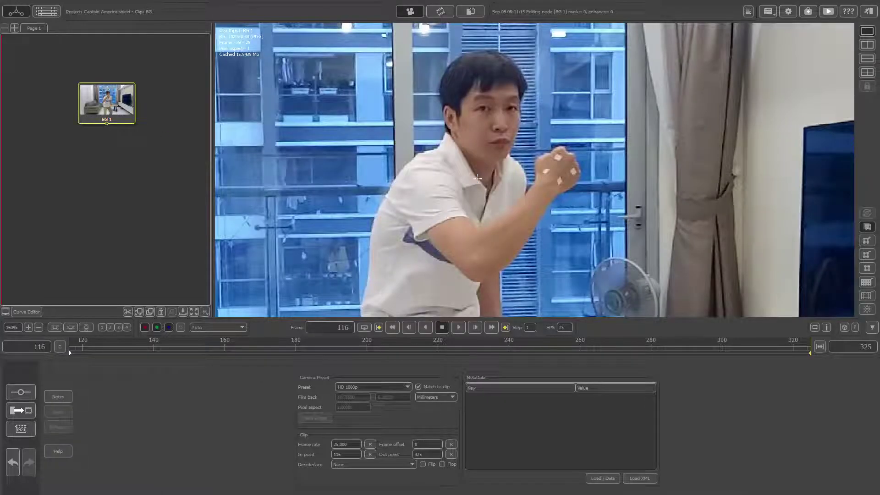
pyautogui.scroll(-2, 477, 179)
pyautogui.scroll(-3, 453, 185)
pyautogui.scroll(-3, 426, 195)
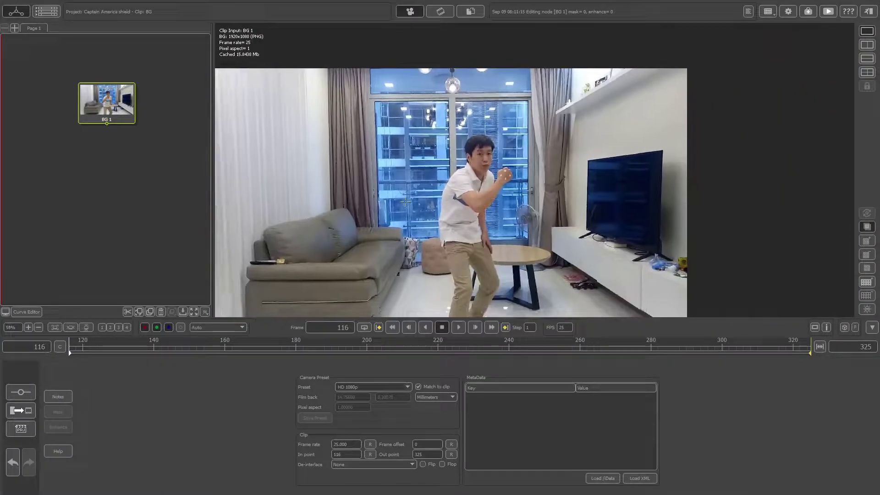
pyautogui.scroll(2, 405, 202)
pyautogui.scroll(2, 458, 197)
pyautogui.scroll(2, 513, 193)
pyautogui.scroll(1, 564, 188)
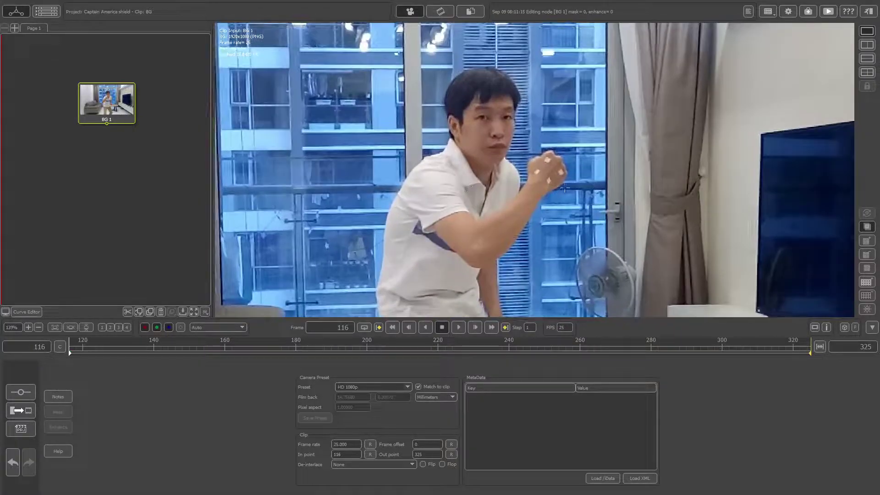
pyautogui.scroll(3, 479, 169)
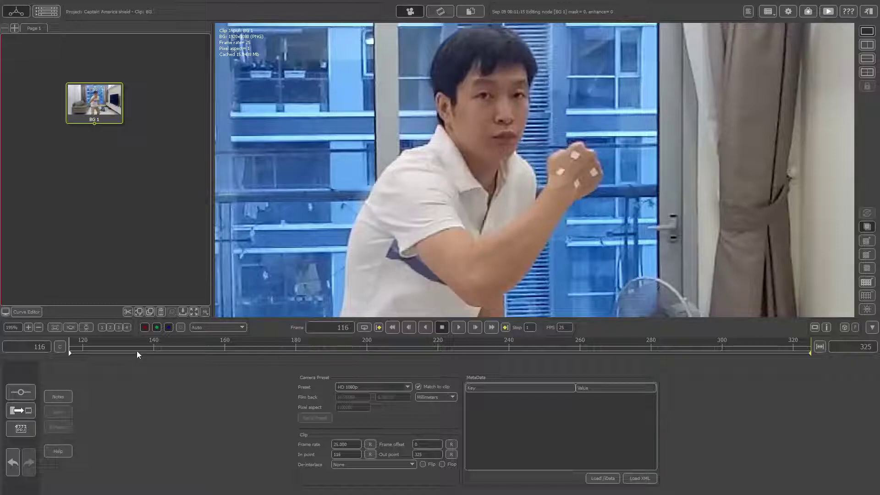
# Add a User Track node and position it directly below BG 1
pyautogui.click(22, 392)
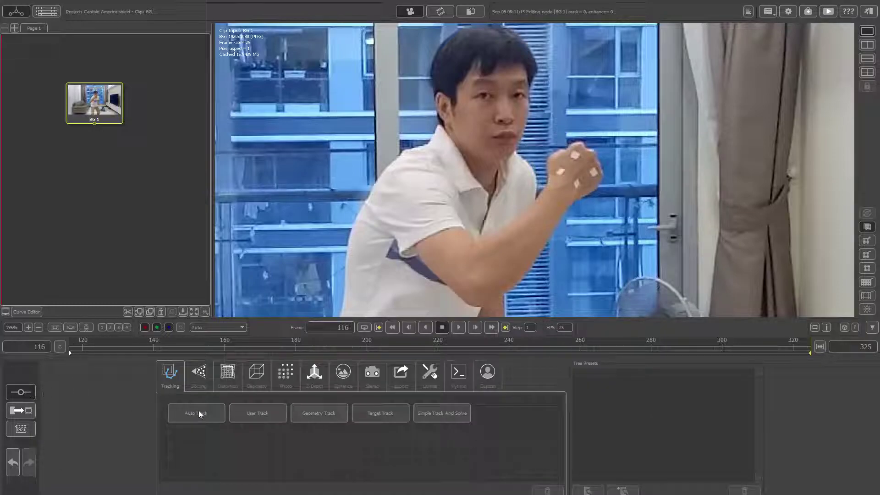
pyautogui.click(254, 413)
pyautogui.click(71, 152)
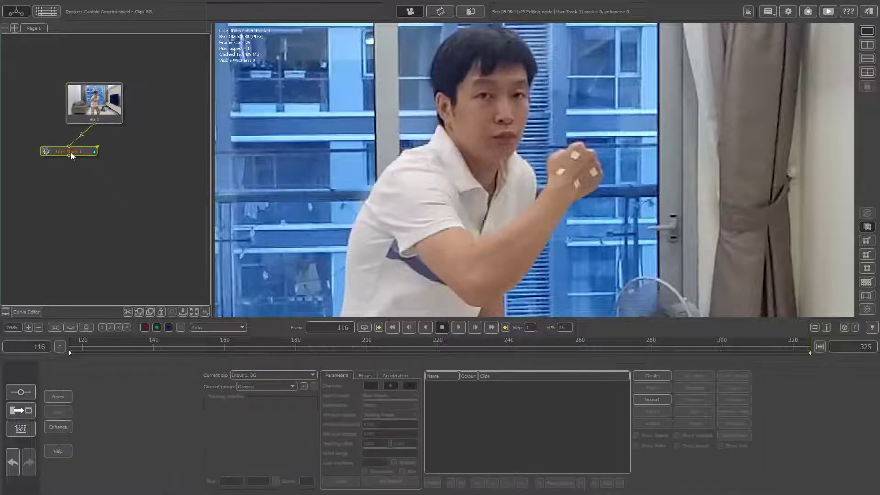
pyautogui.moveTo(95, 173); pyautogui.dragTo(105, 187)
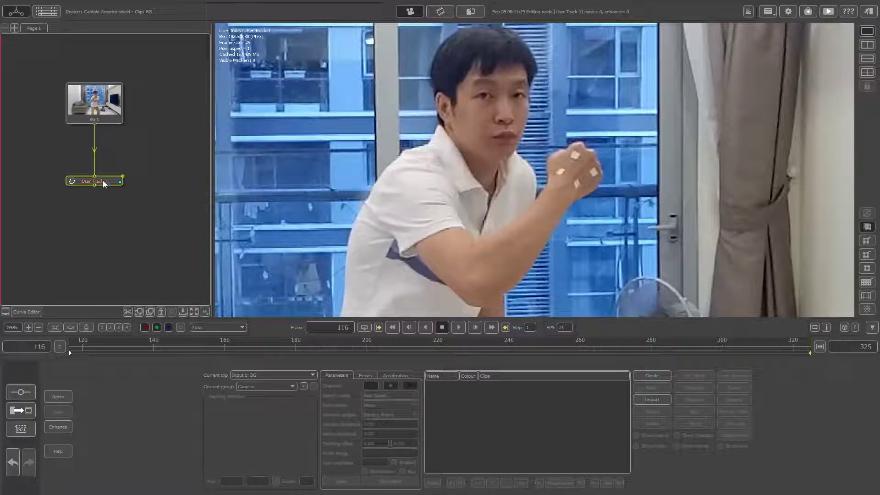
pyautogui.moveTo(103, 180); pyautogui.dragTo(103, 185)
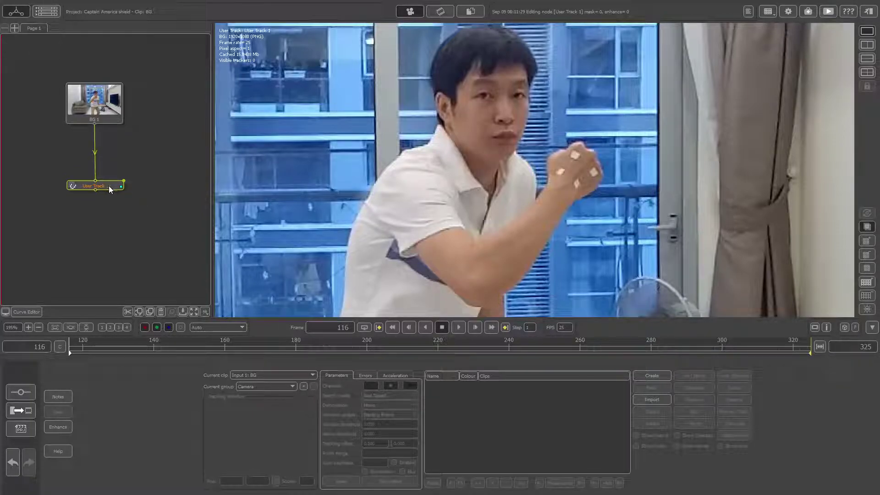
# Replace User Track 1 with an Edit Camera node linked below BG 1
pyautogui.click(160, 312)
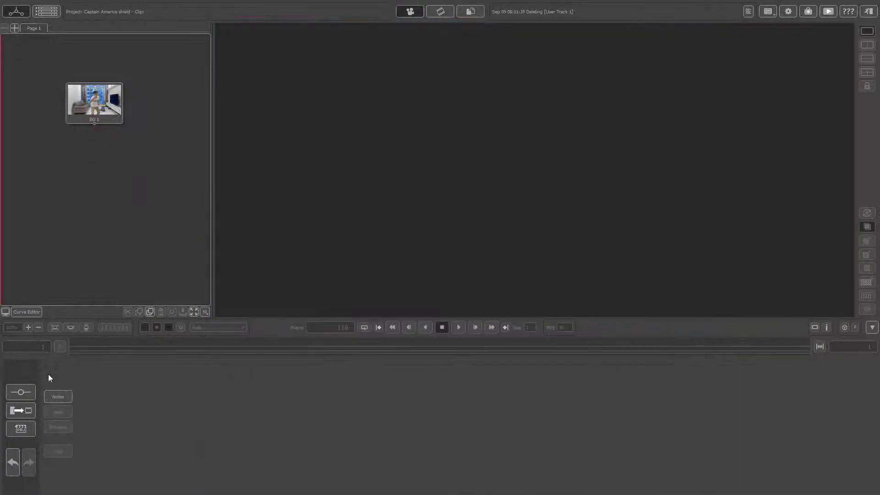
pyautogui.click(20, 392)
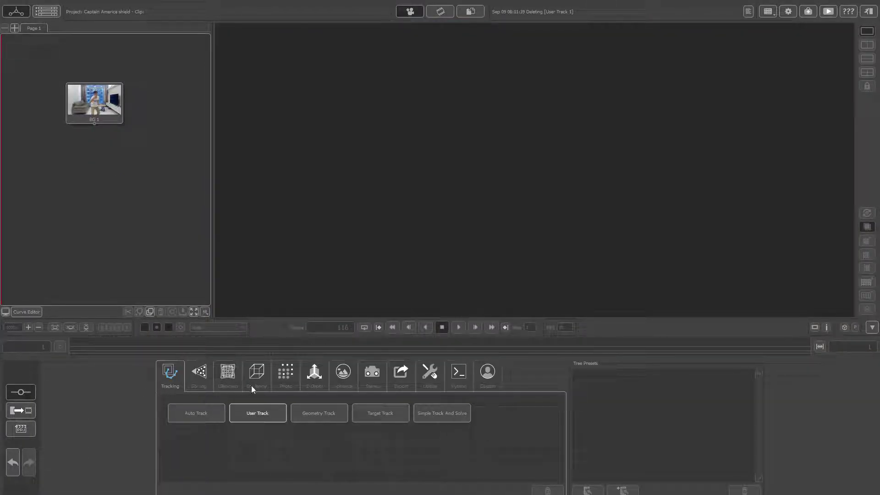
pyautogui.click(431, 378)
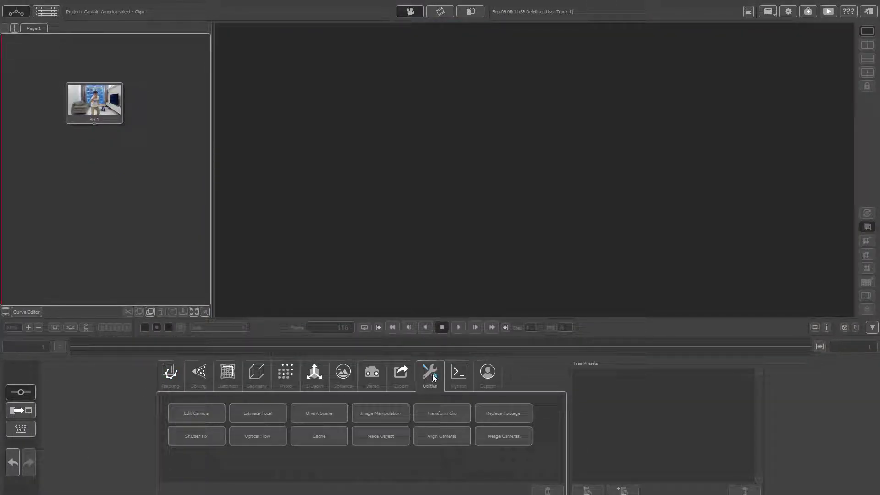
pyautogui.click(204, 413)
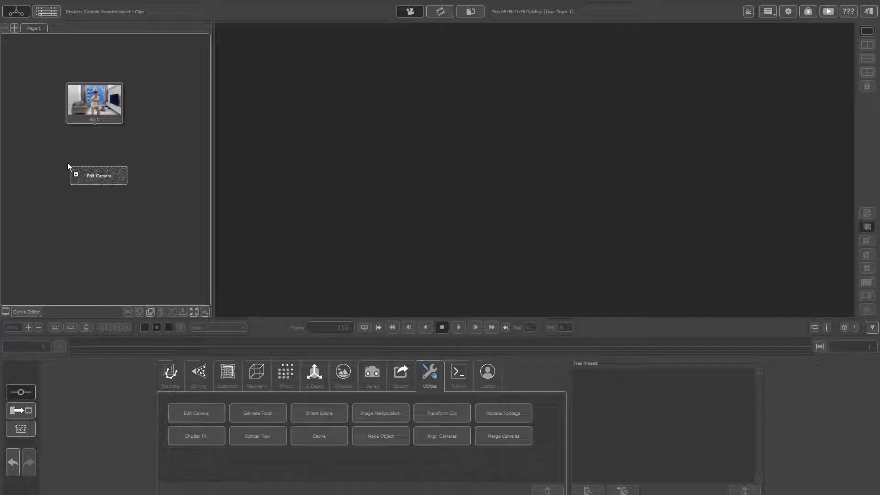
pyautogui.click(65, 150)
pyautogui.moveTo(65, 149); pyautogui.dragTo(105, 164)
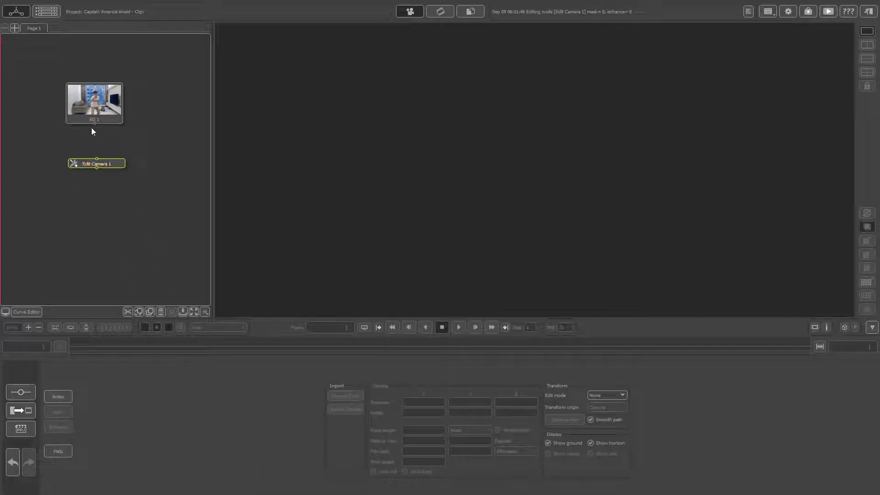
pyautogui.moveTo(94, 125); pyautogui.dragTo(97, 160)
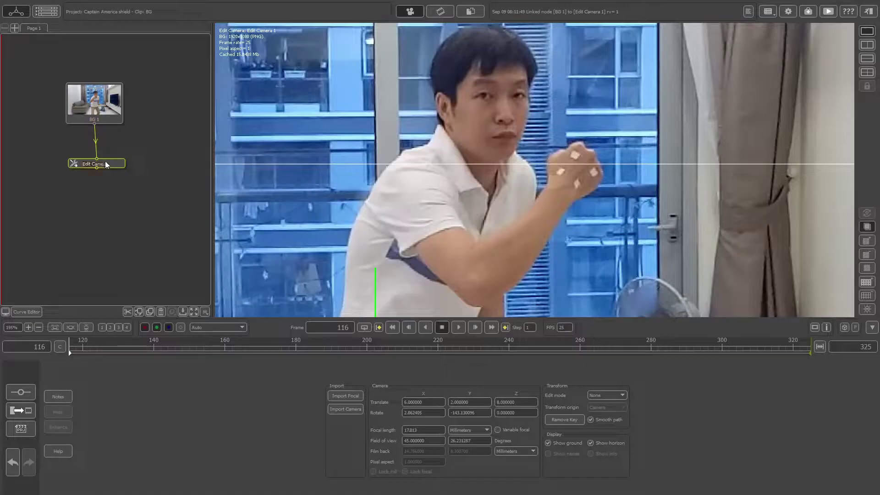
# Rotate the edit camera to -178.01° around Y so the ground grid matches the floor
pyautogui.scroll(-1, 494, 188)
pyautogui.scroll(-1, 441, 202)
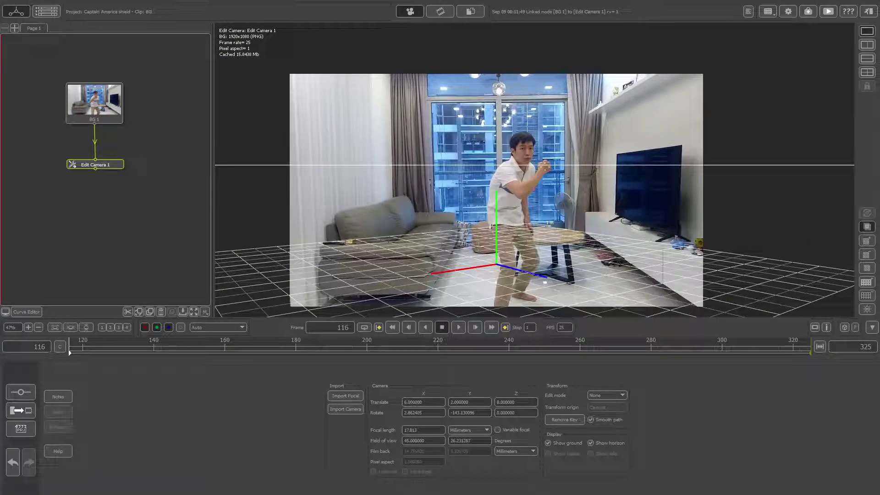
pyautogui.moveTo(515, 238); pyautogui.dragTo(510, 190)
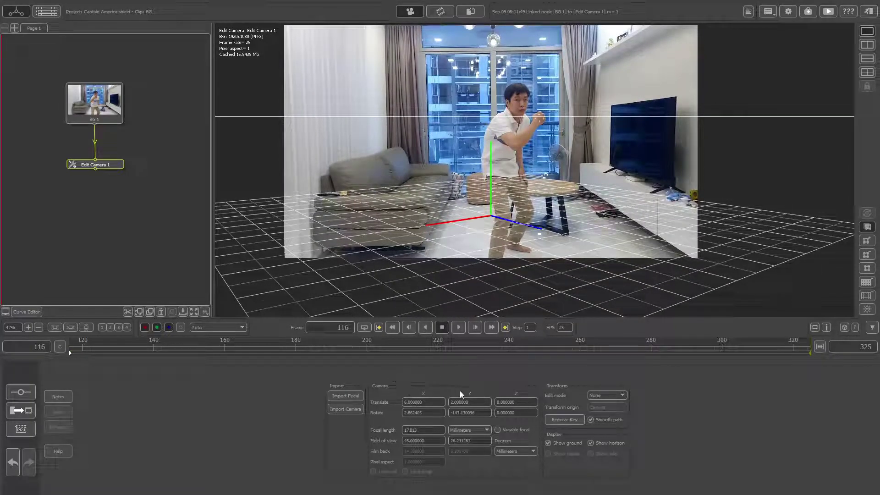
pyautogui.click(603, 395)
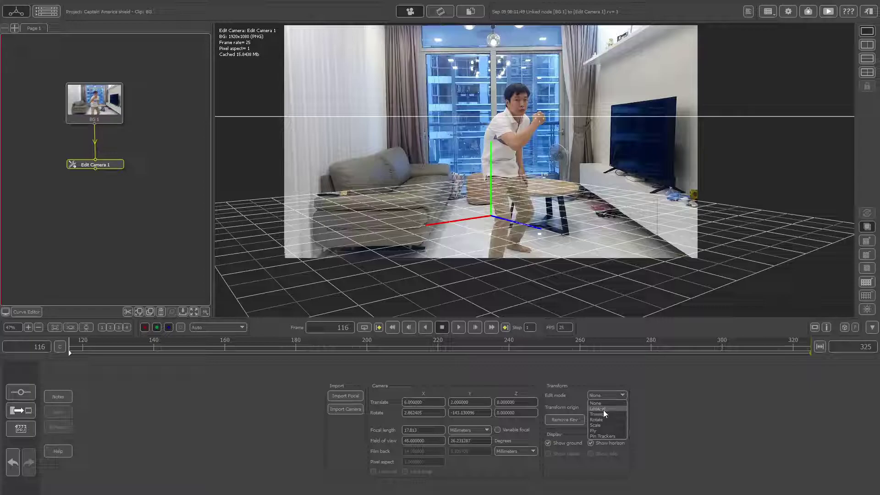
pyautogui.click(597, 419)
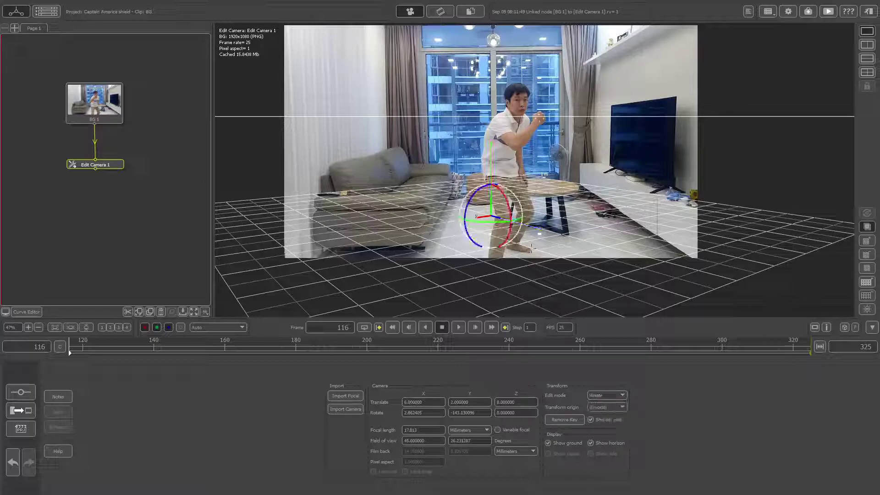
pyautogui.moveTo(500, 225); pyautogui.dragTo(470, 226)
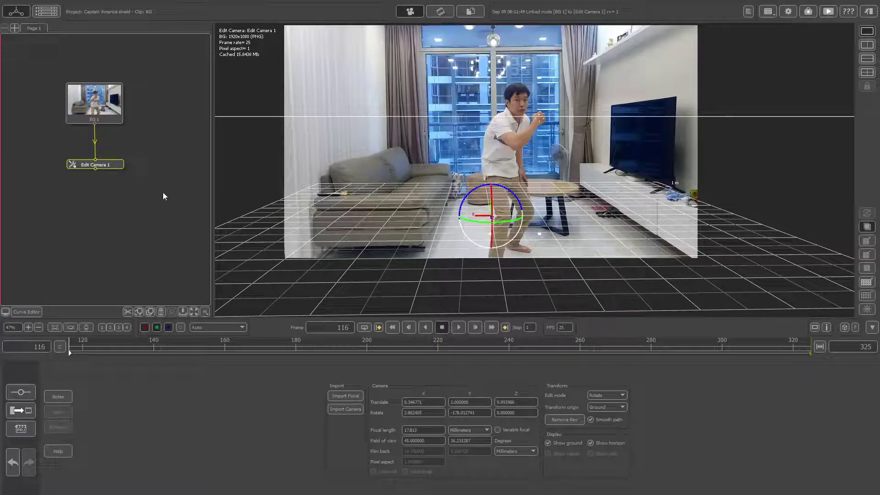
pyautogui.click(20, 393)
pyautogui.click(177, 381)
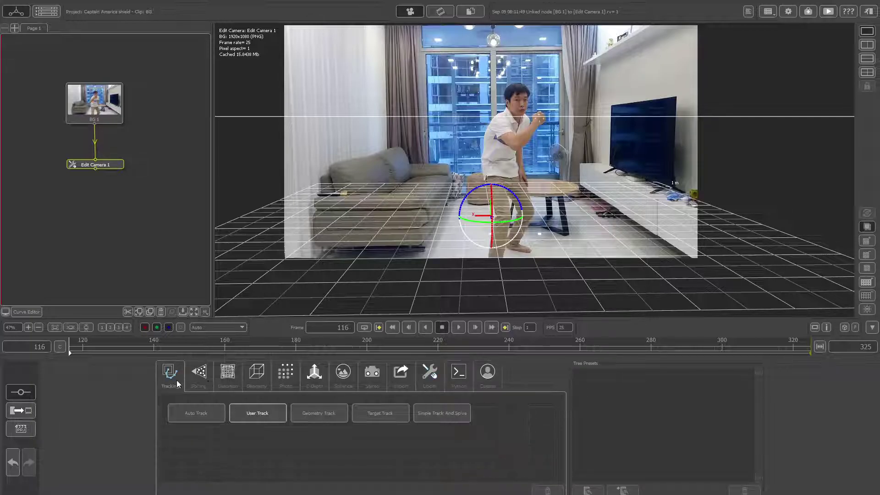
# Add a User Track node below Edit Camera 1
pyautogui.click(251, 413)
pyautogui.click(103, 211)
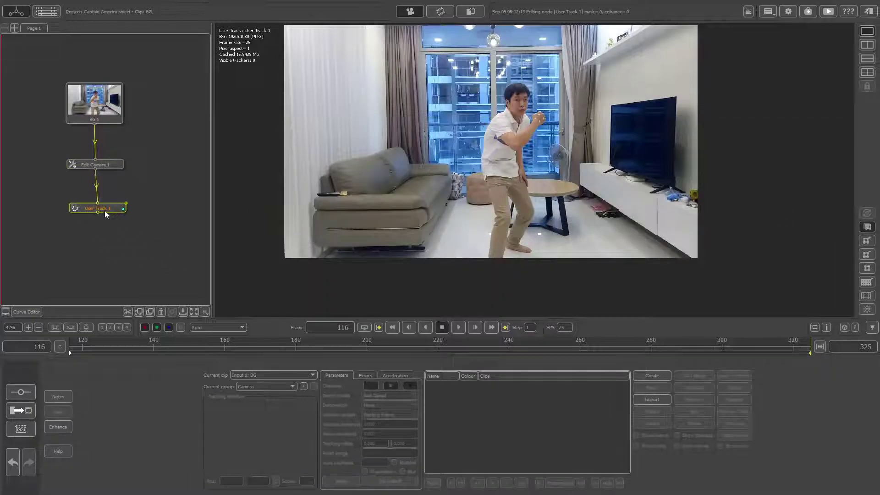
pyautogui.moveTo(105, 212); pyautogui.dragTo(102, 214)
pyautogui.scroll(3, 420, 209)
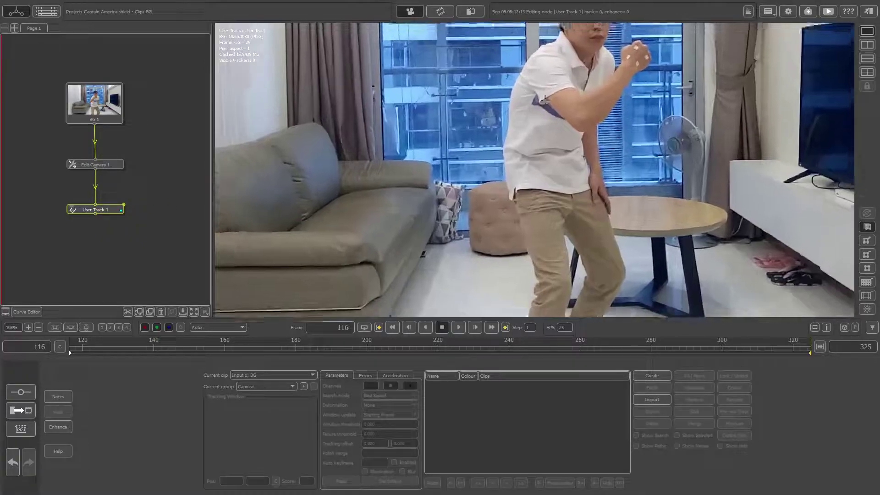
pyautogui.scroll(4, 513, 150)
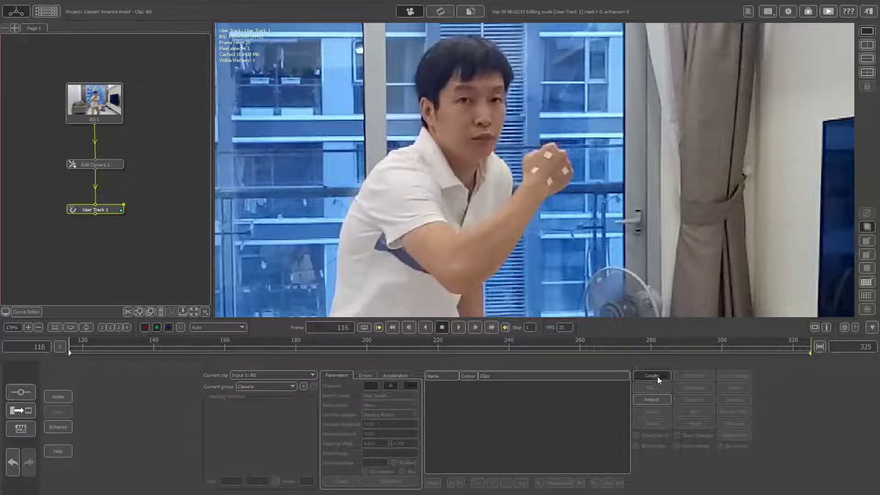
pyautogui.scroll(1, 583, 176)
pyautogui.scroll(1, 583, 176)
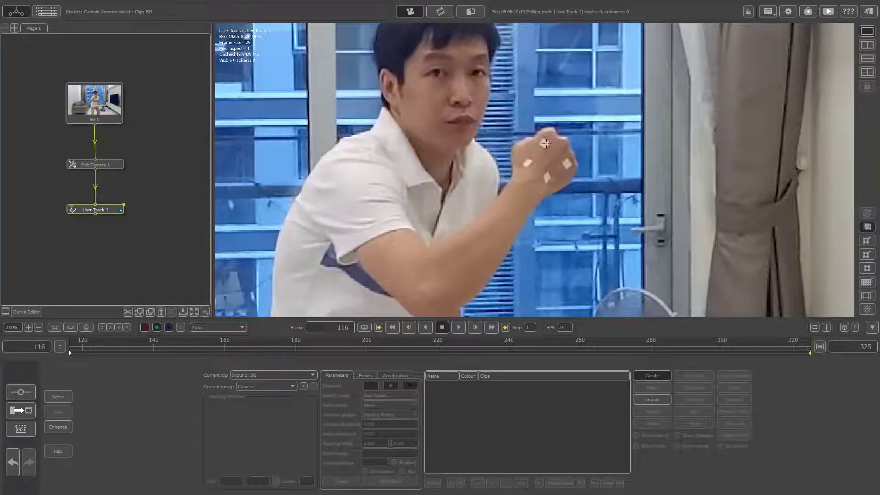
# Create Tracker0001 on the fist's marker with tight boxes and track it forward to frame 160
pyautogui.keyDown('ctrl'); pyautogui.click(545, 142); pyautogui.keyUp('ctrl')
pyautogui.scroll(3, 562, 150)
pyautogui.scroll(2, 561, 165)
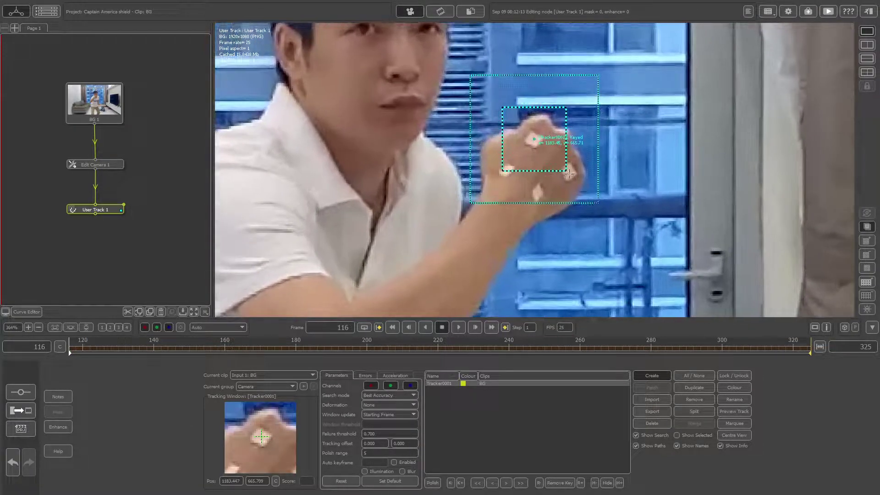
pyautogui.moveTo(561, 170); pyautogui.dragTo(547, 152)
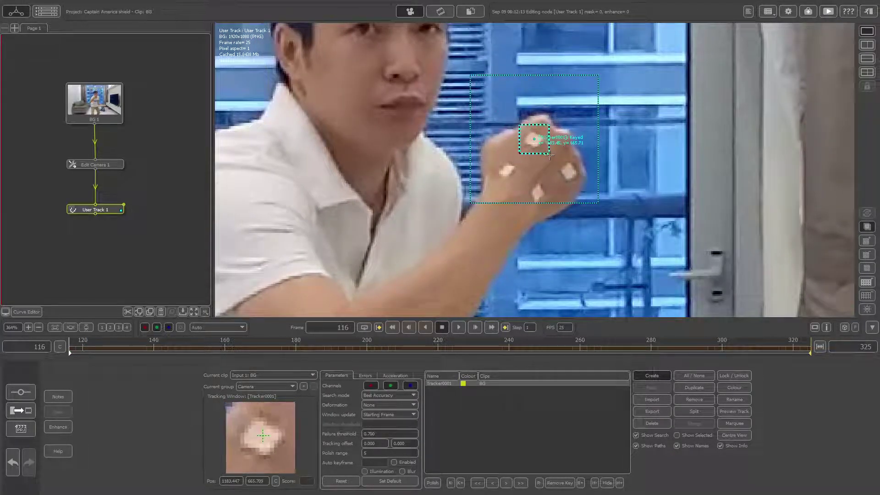
pyautogui.moveTo(279, 439); pyautogui.dragTo(280, 433)
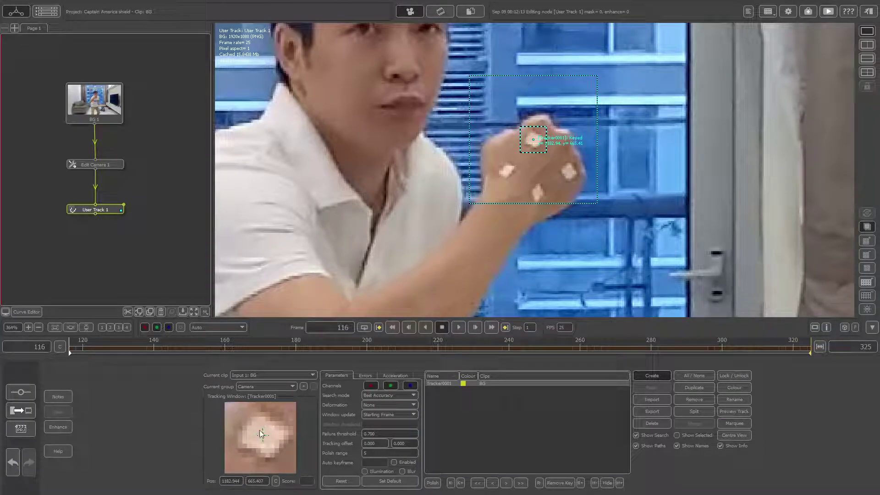
pyautogui.moveTo(271, 425); pyautogui.dragTo(271, 427)
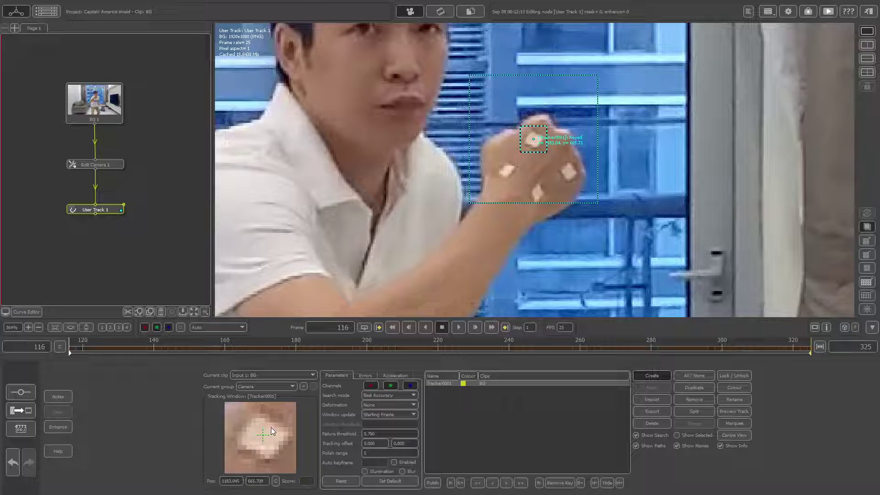
pyautogui.moveTo(598, 202); pyautogui.dragTo(587, 173)
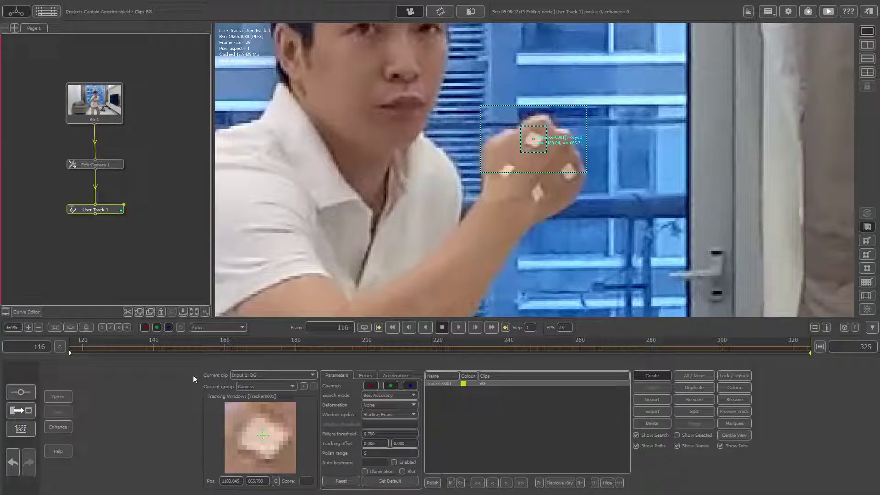
pyautogui.click(526, 484)
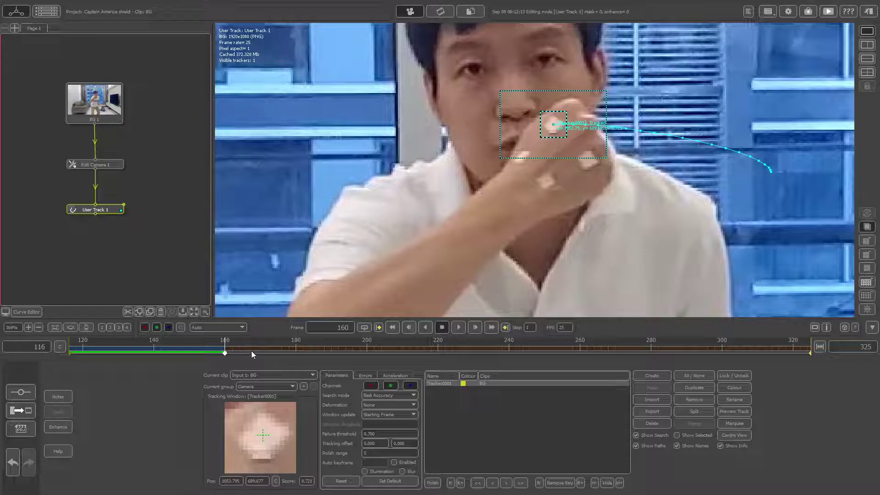
# Track Tracker0001 forward to frame 275, re-keying and resizing its boxes at frame 256
pyautogui.click(524, 481)
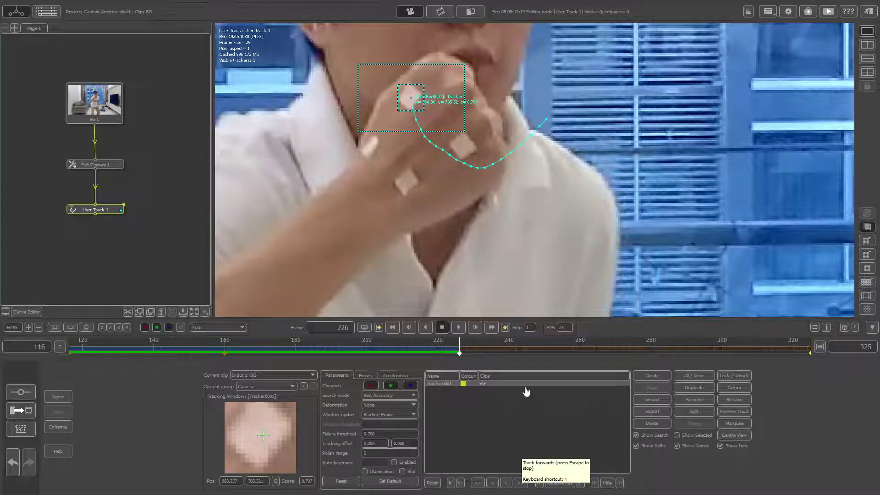
pyautogui.moveTo(244, 432); pyautogui.dragTo(269, 426)
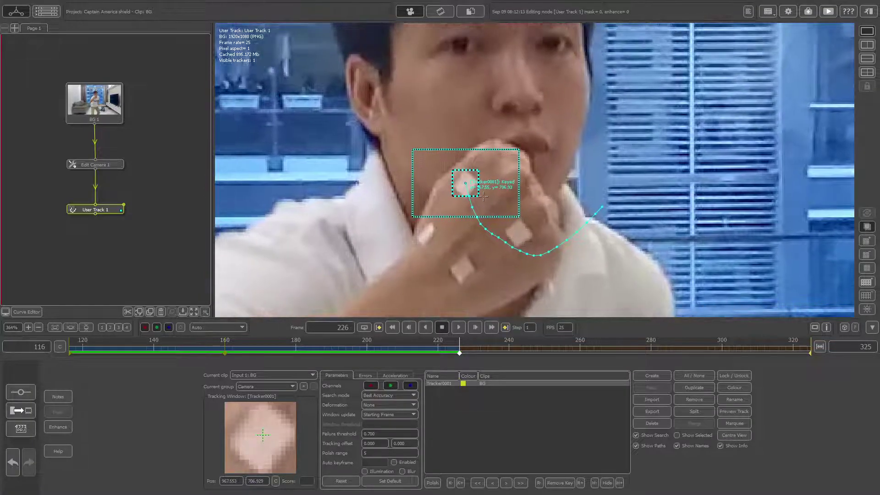
pyautogui.moveTo(478, 197); pyautogui.dragTo(518, 224)
pyautogui.moveTo(482, 199); pyautogui.dragTo(481, 201)
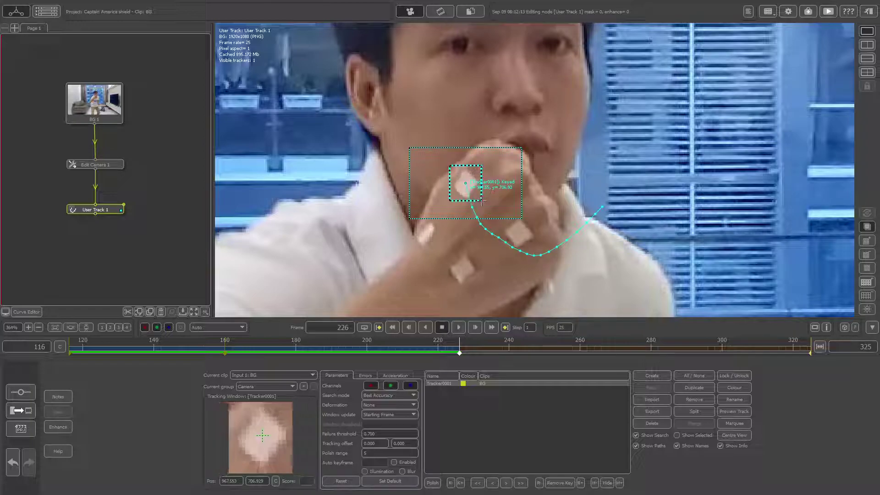
pyautogui.click(522, 484)
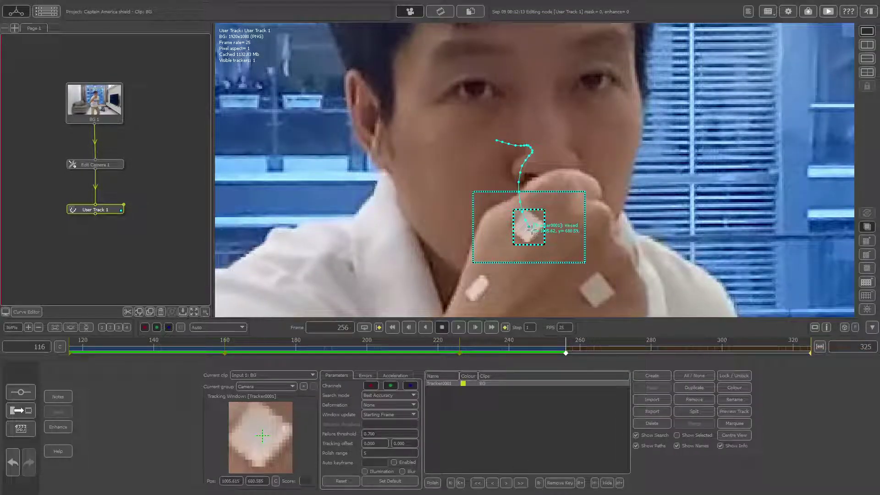
pyautogui.moveTo(546, 245); pyautogui.dragTo(555, 269)
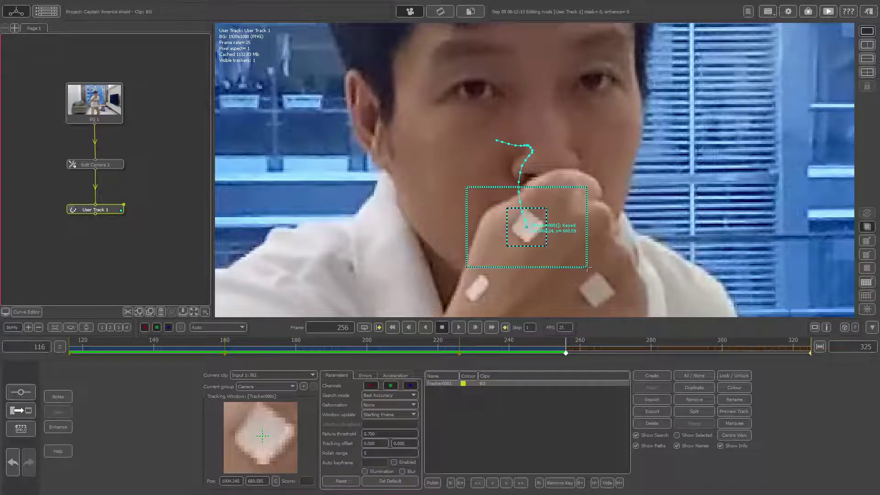
pyautogui.click(520, 483)
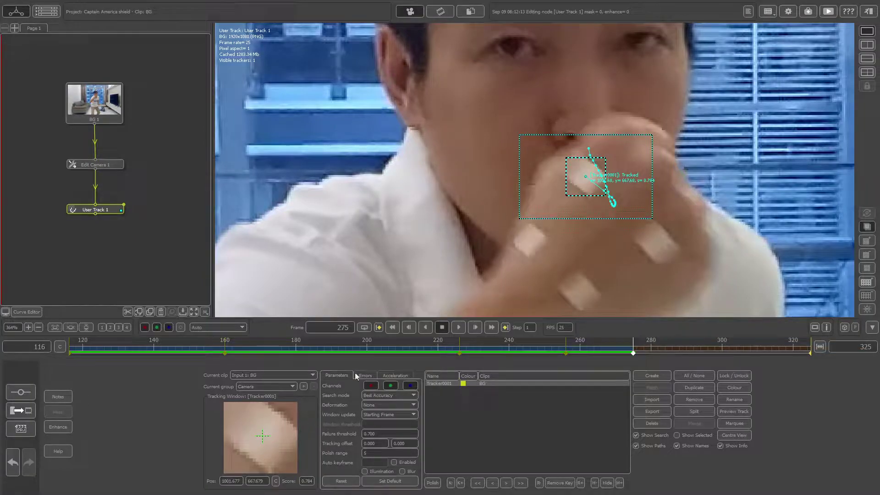
pyautogui.moveTo(496, 198); pyautogui.dragTo(433, 198)
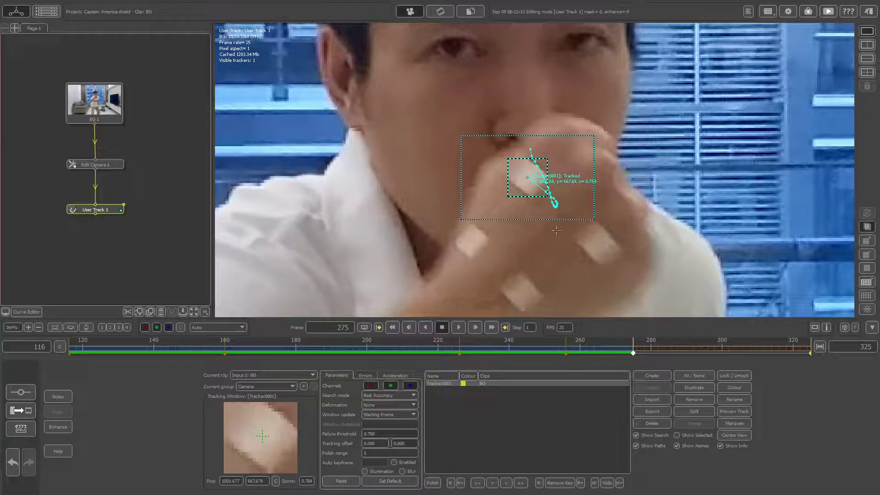
# Step forward frame by frame, re-keying Tracker0001 onto the hand mark through frame 278
pyautogui.press('Right')
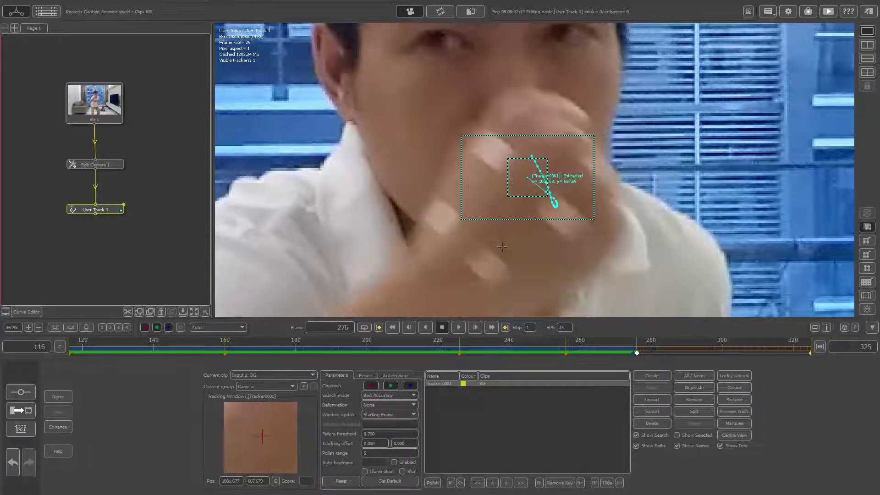
pyautogui.moveTo(527, 178); pyautogui.dragTo(438, 128)
pyautogui.press('Right')
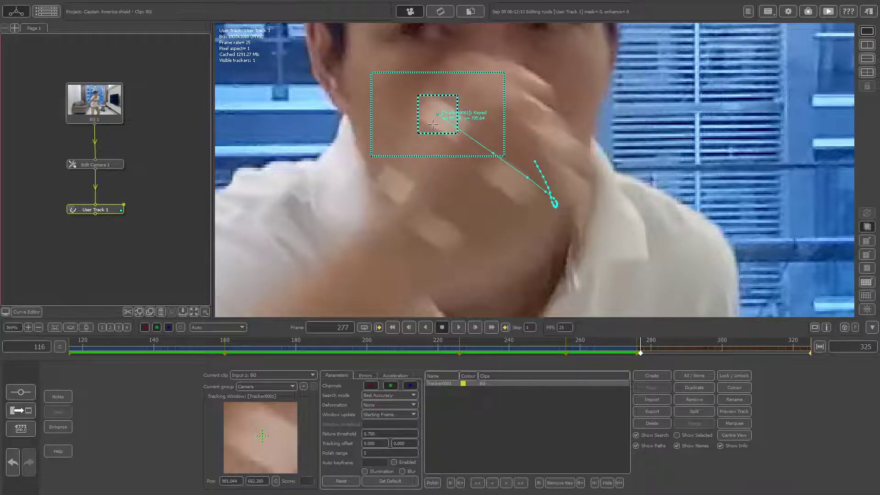
pyautogui.press('Right')
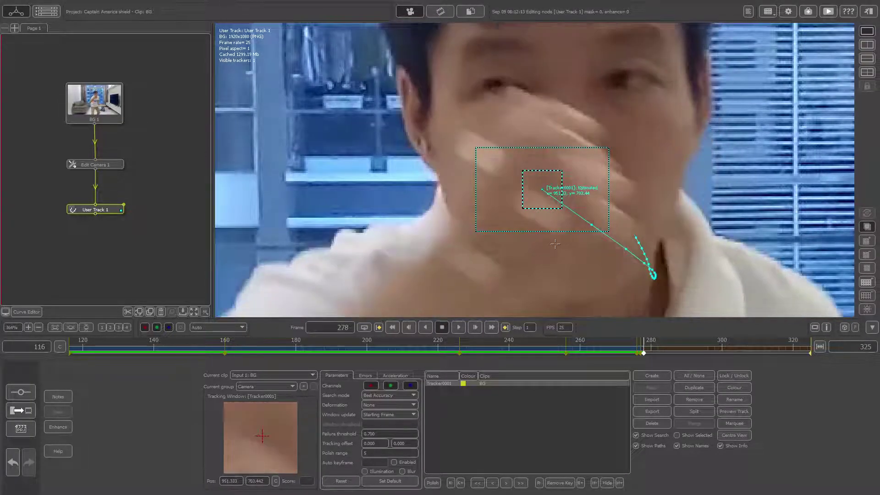
pyautogui.moveTo(541, 209); pyautogui.dragTo(472, 160)
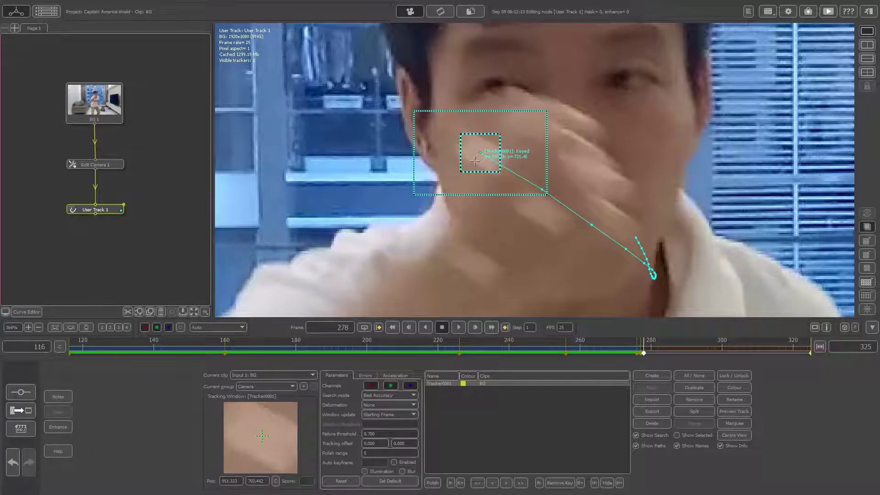
# Key Tracker0001 onto the hand mark on frames 279, 280 and 281
pyautogui.press('Right')
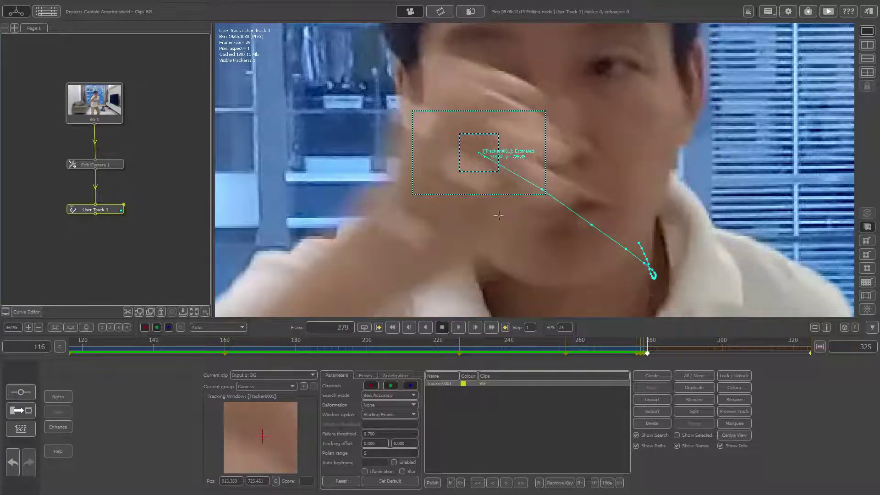
pyautogui.moveTo(503, 153); pyautogui.dragTo(410, 131)
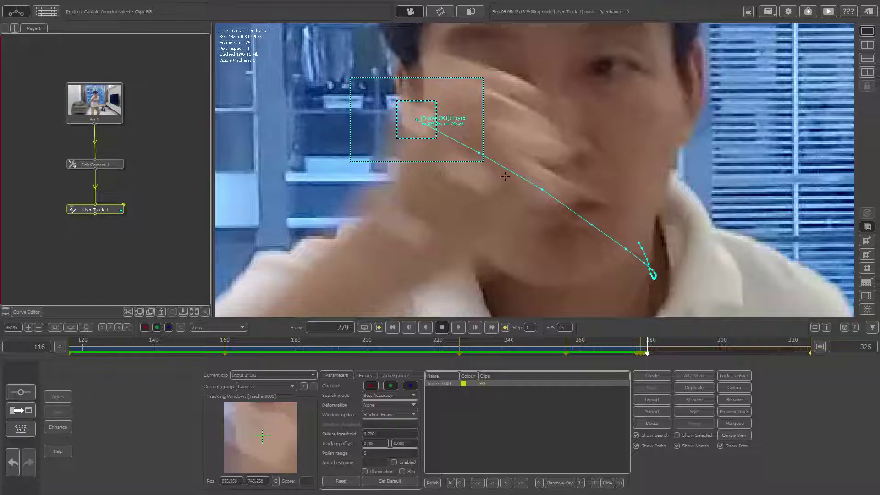
pyautogui.press('Right')
pyautogui.moveTo(561, 194); pyautogui.dragTo(478, 163)
pyautogui.press('Right')
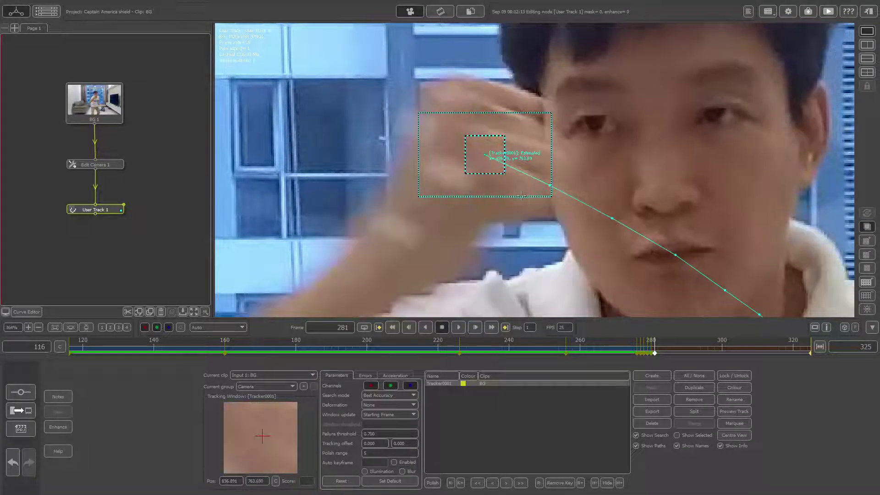
pyautogui.moveTo(519, 190); pyautogui.dragTo(426, 140)
pyautogui.press('Right')
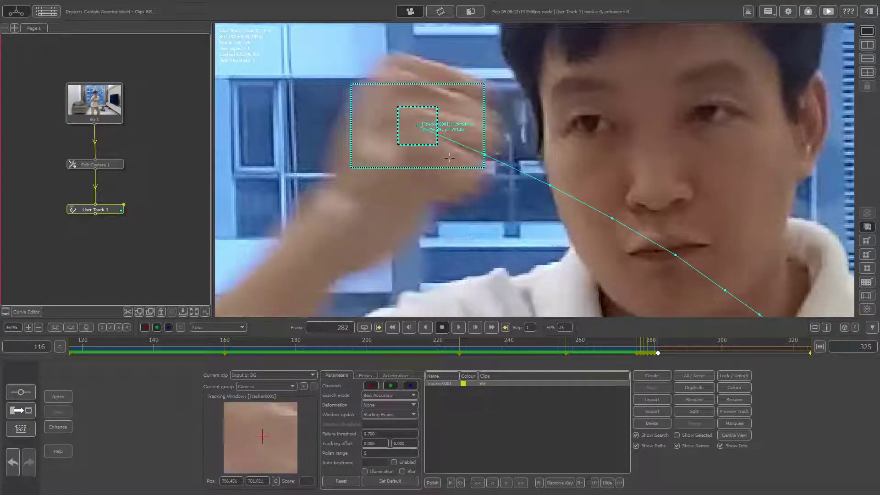
pyautogui.scroll(-3, 423, 157)
pyautogui.scroll(-4, 484, 253)
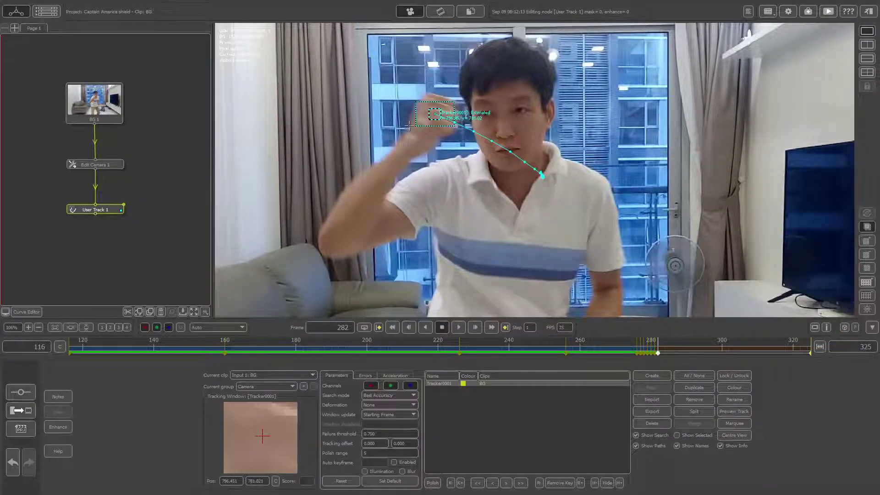
pyautogui.scroll(2, 409, 125)
pyautogui.scroll(2, 409, 126)
pyautogui.scroll(1, 409, 125)
pyautogui.scroll(1, 409, 125)
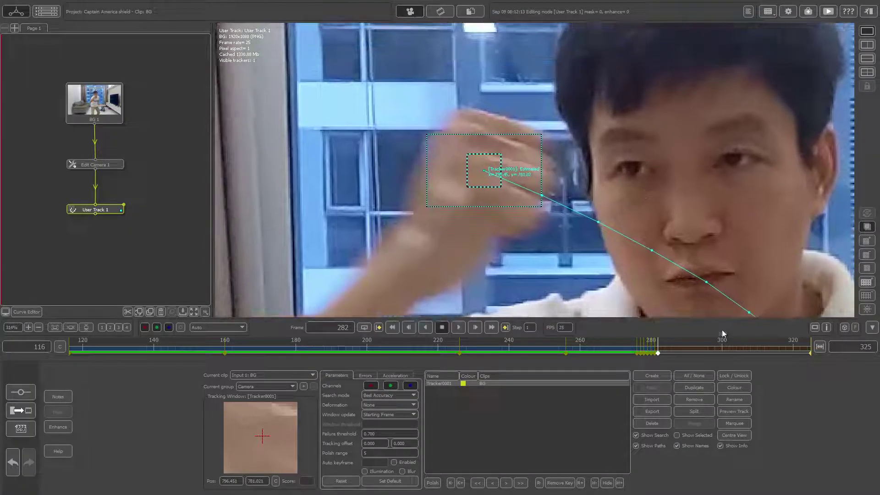
pyautogui.press('Left')
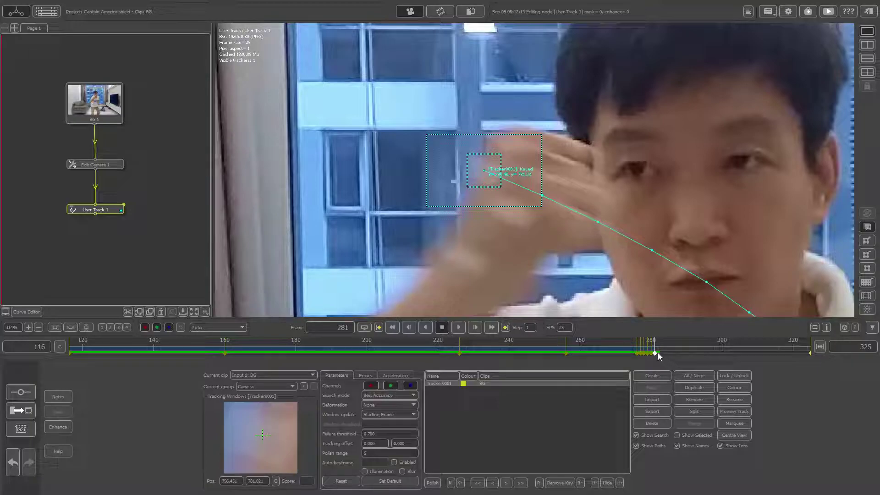
# Scrub back from frame 280 to 237 to review Tracker0001's path on the fist
pyautogui.moveTo(658, 352)
pyautogui.mouseDown()
pyautogui.moveTo(650, 353)
pyautogui.moveTo(725, 352)
pyautogui.moveTo(619, 352)
pyautogui.mouseUp()
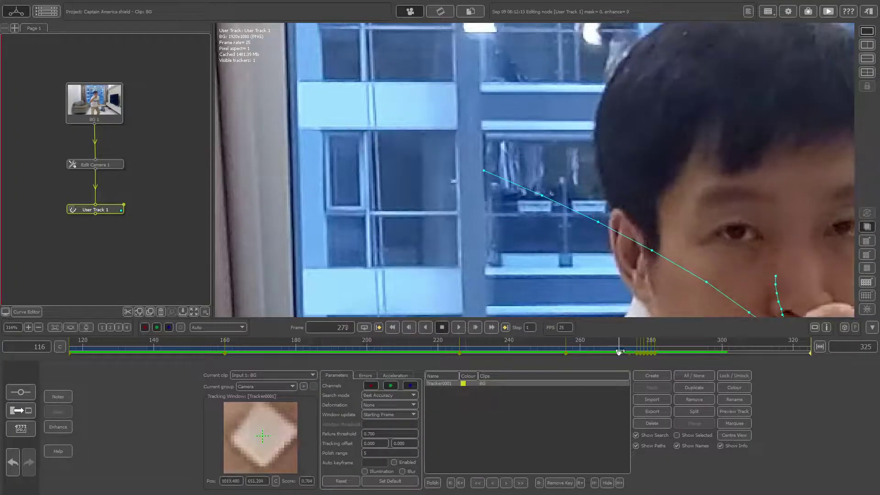
pyautogui.moveTo(618, 352); pyautogui.dragTo(497, 349)
pyautogui.scroll(-4, 436, 190)
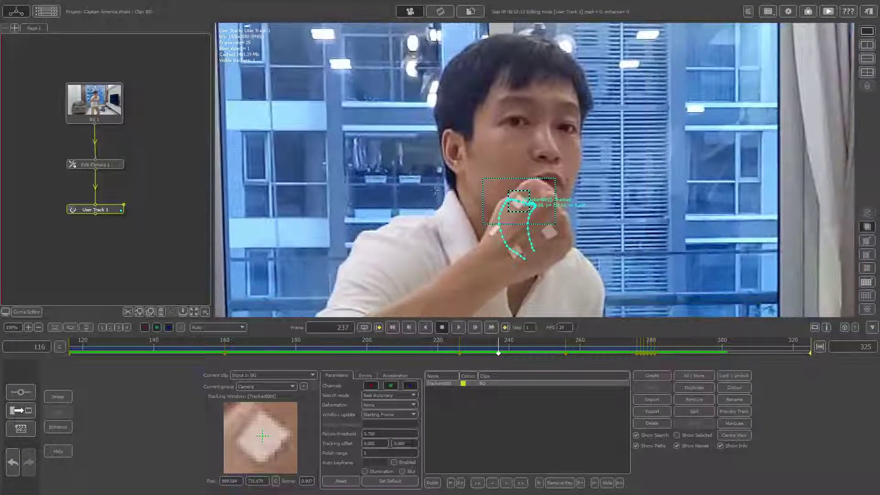
# Lock Tracker0001 against further changes
pyautogui.click(737, 376)
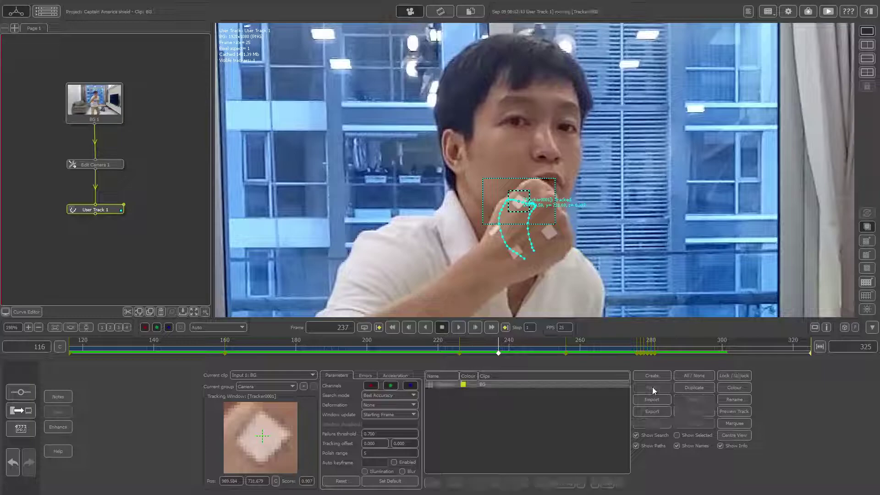
pyautogui.scroll(1, 523, 224)
pyautogui.scroll(1, 522, 224)
pyautogui.scroll(1, 525, 225)
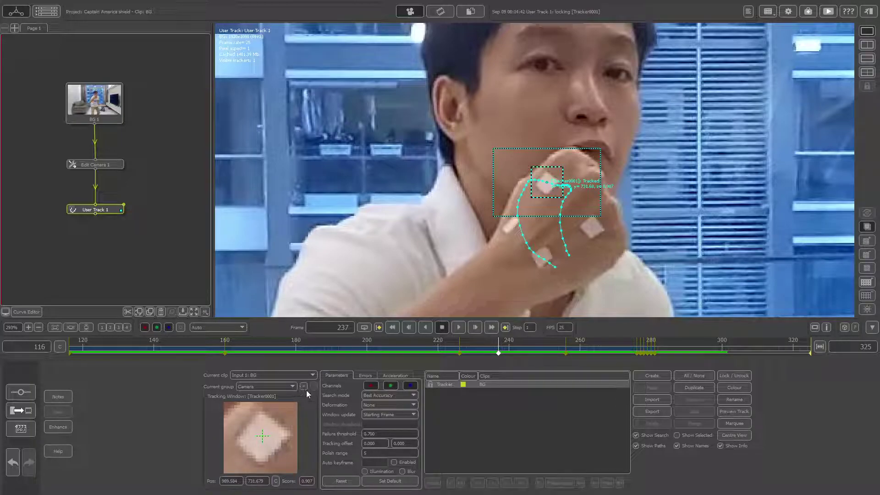
# Create a new tracker group named 'Shield'
pyautogui.click(303, 387)
pyautogui.write('Shield')
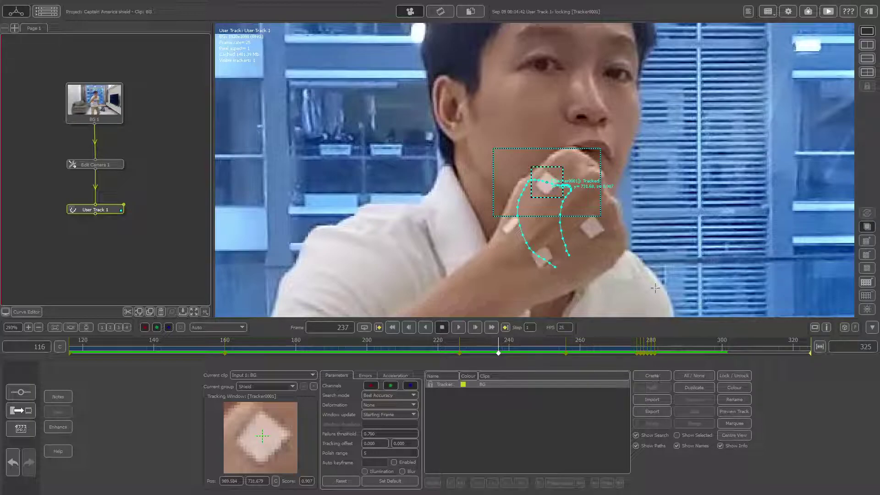
pyautogui.scroll(1, 591, 289)
# At frame 116, add Tracker0002 on another hand mark with tight pattern and search areas
pyautogui.press('Home')
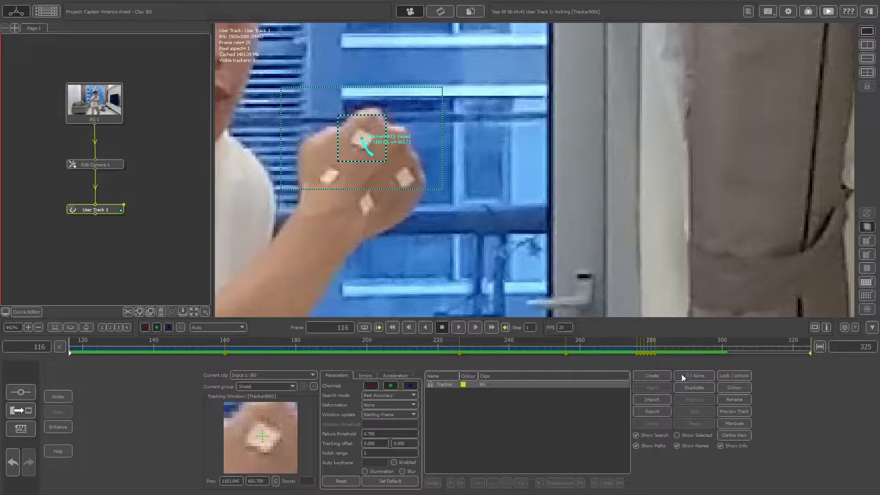
pyautogui.keyDown('ctrl'); pyautogui.click(406, 179); pyautogui.keyUp('ctrl')
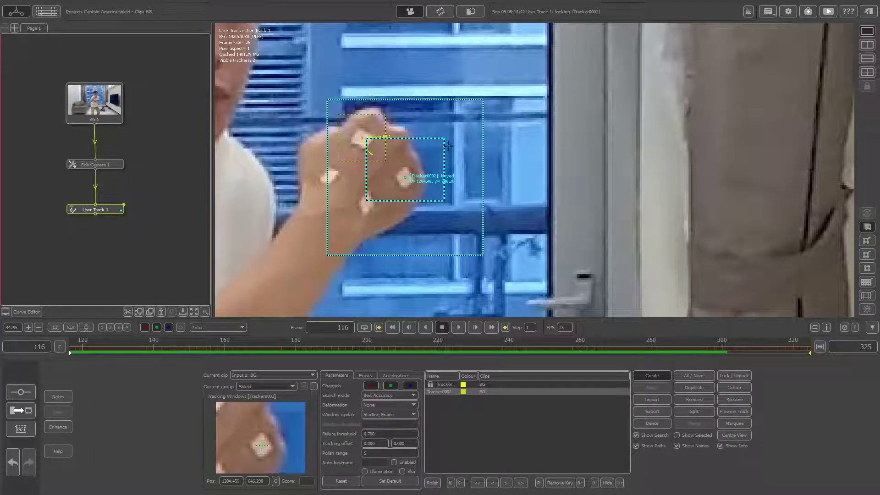
pyautogui.moveTo(428, 201)
pyautogui.mouseDown()
pyautogui.moveTo(440, 203)
pyautogui.moveTo(418, 189)
pyautogui.mouseUp()
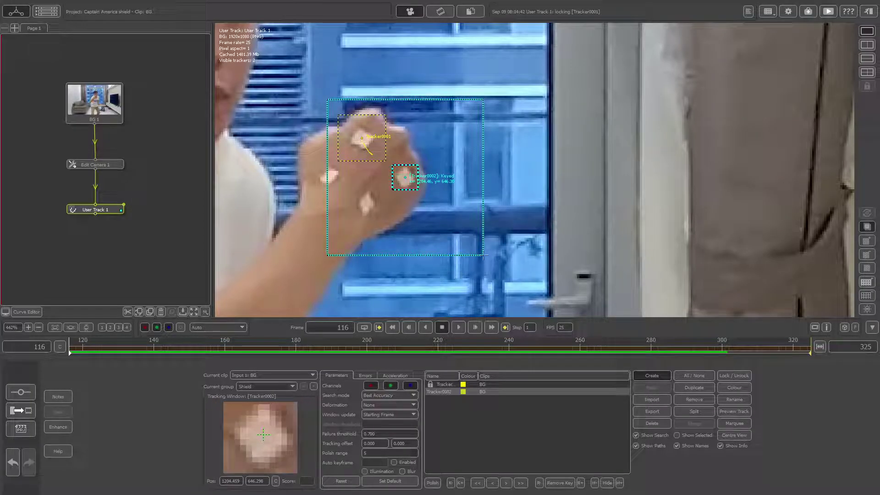
pyautogui.moveTo(482, 254); pyautogui.dragTo(455, 212)
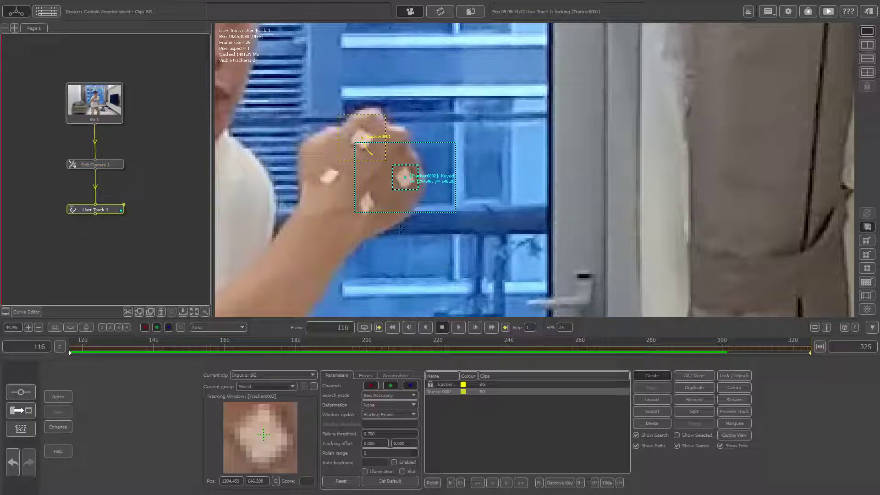
# Switch to the OBS window and preview the open PFTrack windows
pyautogui.hotkey('alt', 'Tab')
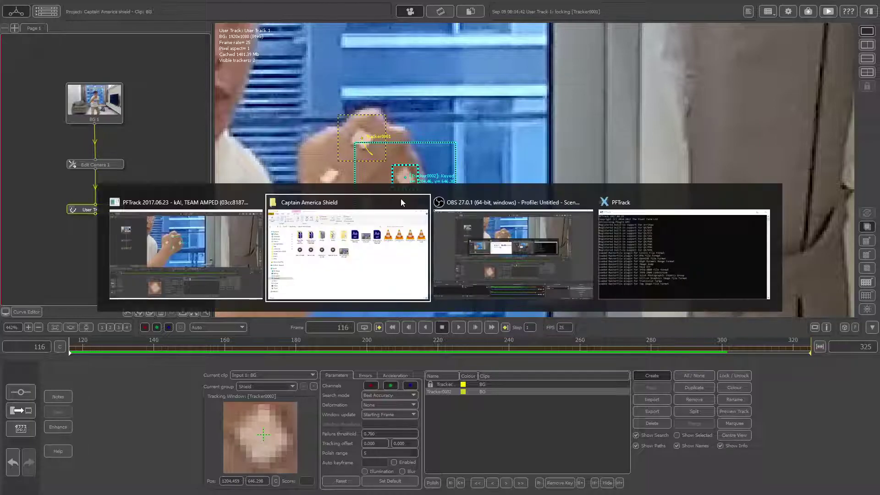
pyautogui.press('Tab')
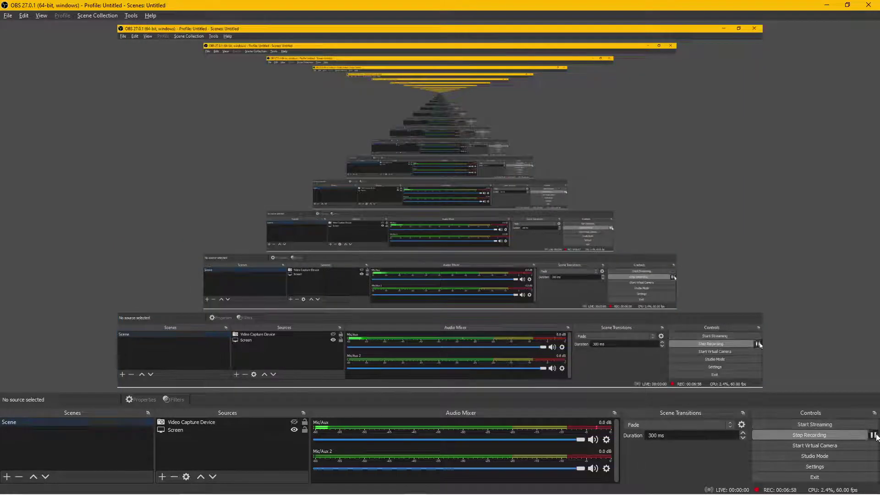
pyautogui.click(392, 485)
# Back in PFTrack, track Tracker0004 forward from frame 116 on the hand markers
pyautogui.click(428, 446)
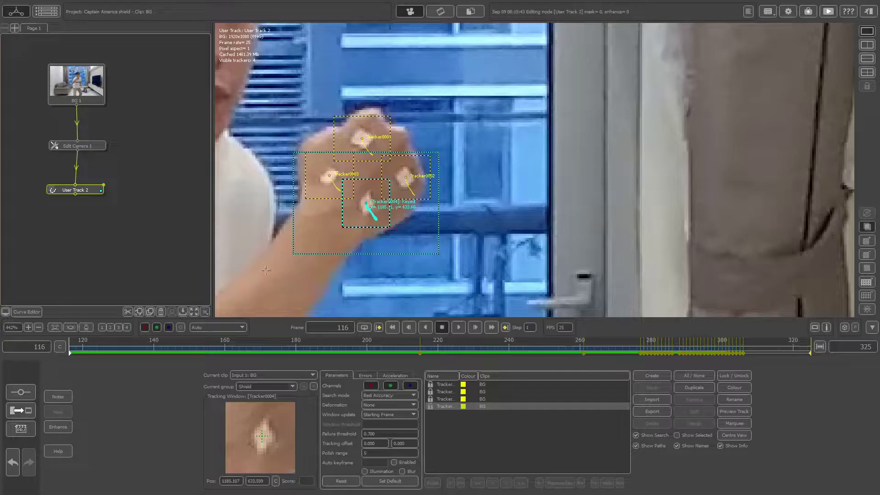
pyautogui.moveTo(469, 253); pyautogui.dragTo(579, 279)
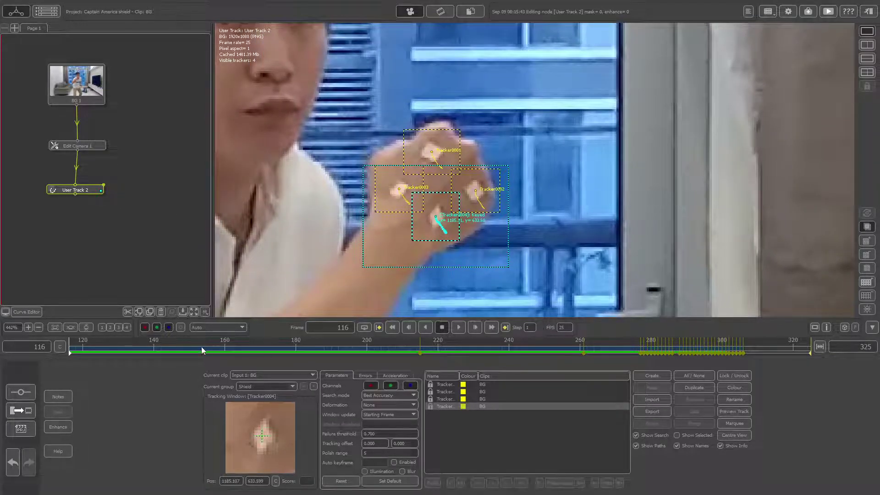
pyautogui.hotkey('ctrl', 'Right')
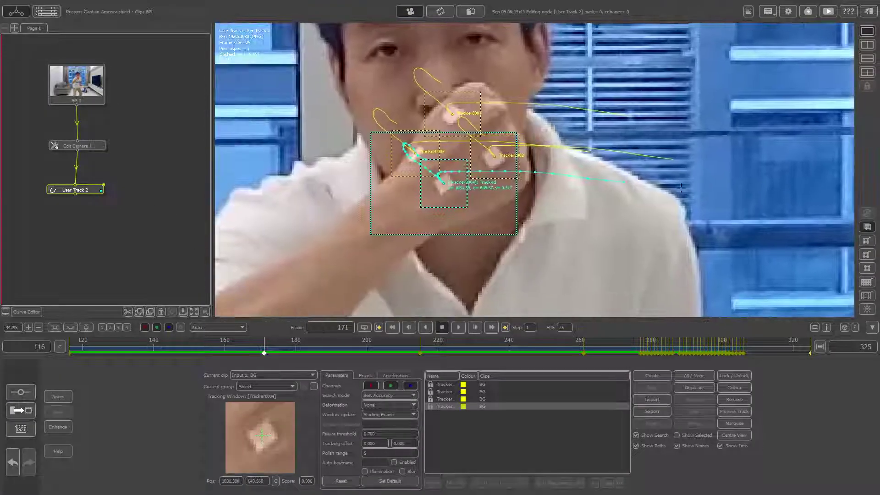
# Scrub the timeline around frame 235 to review the hand trackers' paths
pyautogui.click(641, 333)
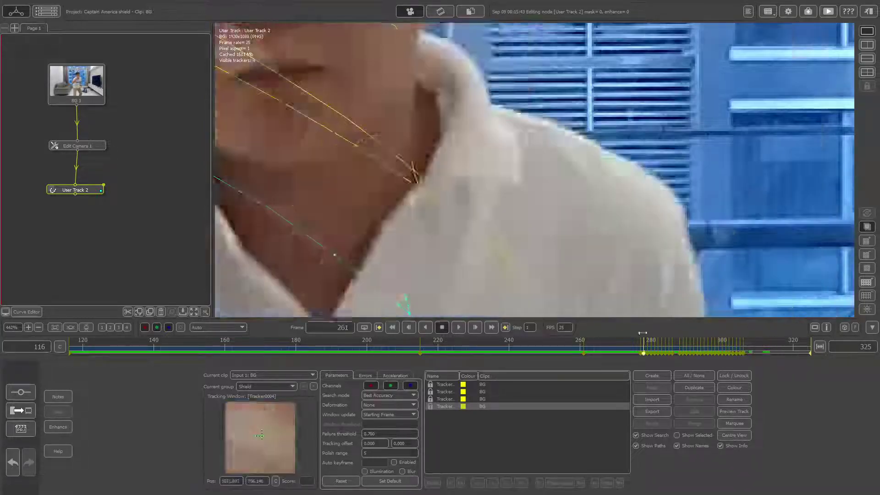
pyautogui.moveTo(642, 333); pyautogui.dragTo(491, 347)
pyautogui.scroll(-4, 543, 239)
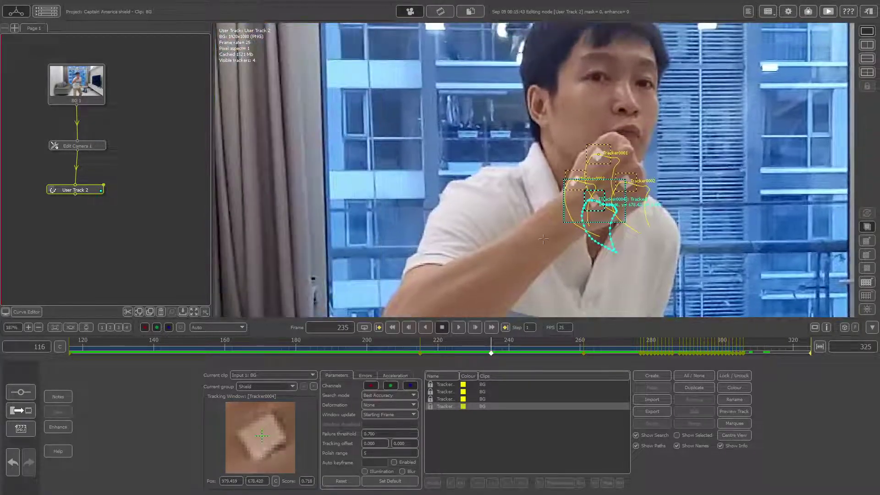
pyautogui.scroll(-2, 543, 239)
pyautogui.moveTo(534, 355)
pyautogui.mouseDown()
pyautogui.moveTo(665, 347)
pyautogui.moveTo(629, 351)
pyautogui.moveTo(472, 328)
pyautogui.moveTo(488, 328)
pyautogui.mouseUp()
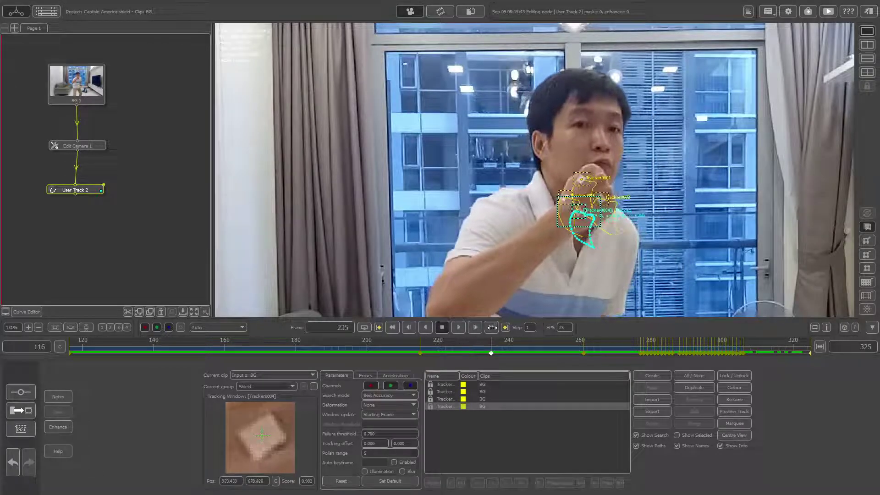
pyautogui.scroll(-1, 114, 196)
pyautogui.scroll(-3, 451, 193)
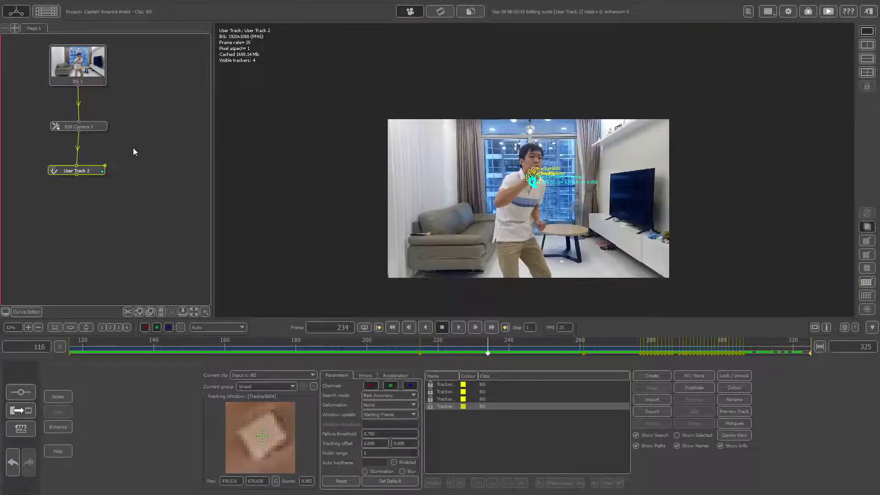
# Select the User Track 2 node and bring up the panel of node types to add
pyautogui.click(78, 126)
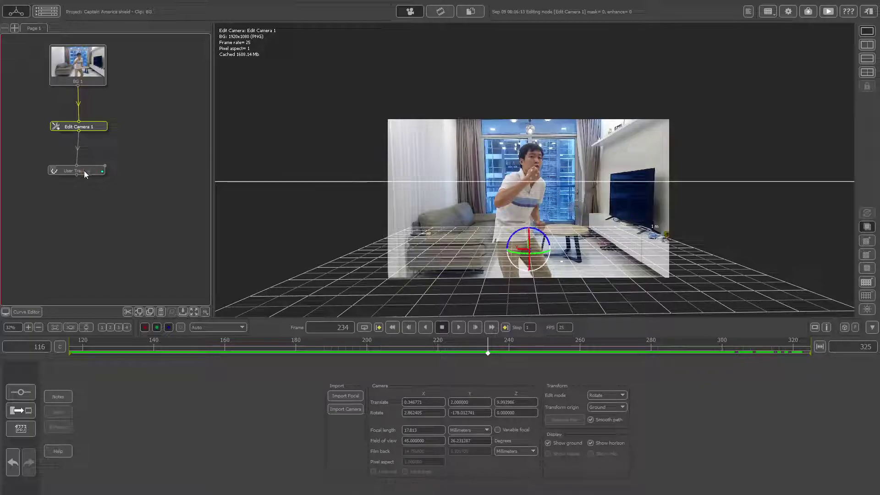
pyautogui.click(84, 171)
pyautogui.scroll(1, 505, 236)
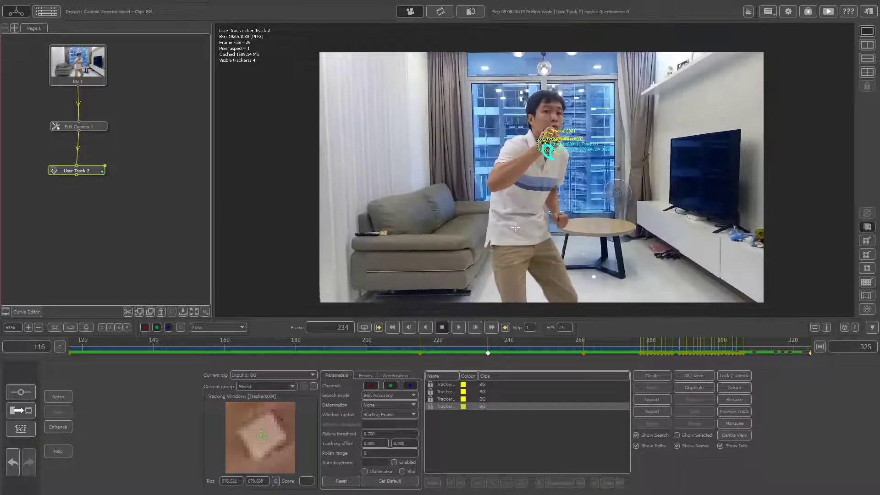
pyautogui.moveTo(83, 173); pyautogui.dragTo(87, 172)
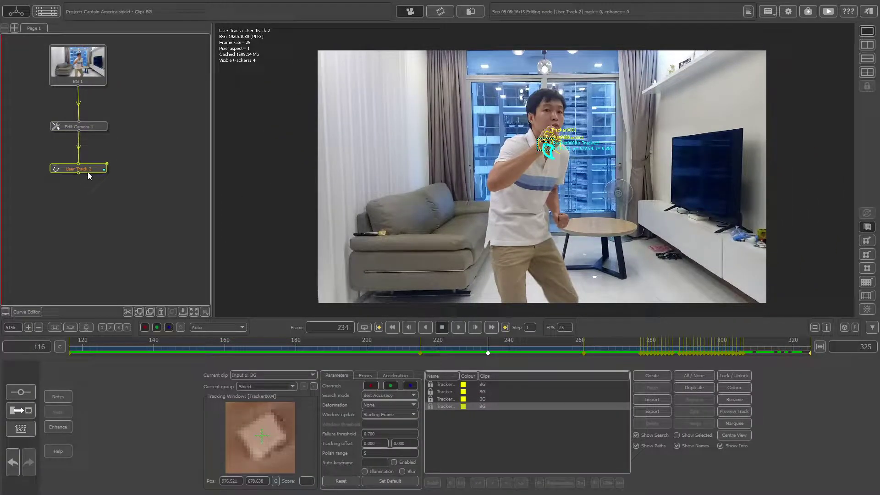
pyautogui.click(21, 392)
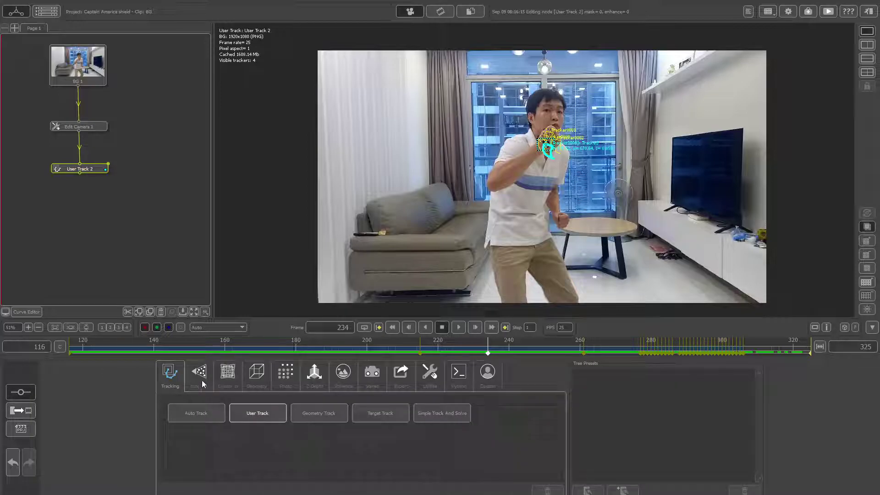
# Add an Object Solver node below User Track 2 from the solver nodes
pyautogui.click(201, 383)
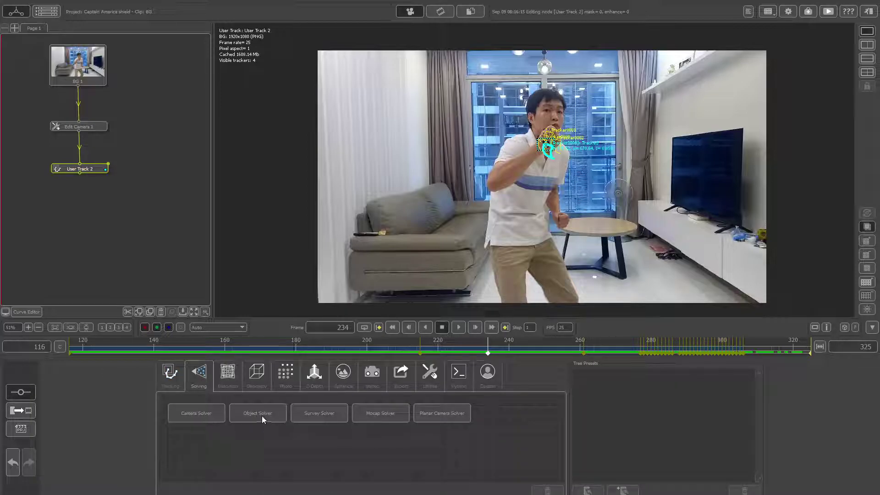
pyautogui.moveTo(263, 416)
pyautogui.mouseDown()
pyautogui.moveTo(73, 202)
pyautogui.moveTo(89, 224)
pyautogui.mouseUp()
pyautogui.scroll(5, 429, 237)
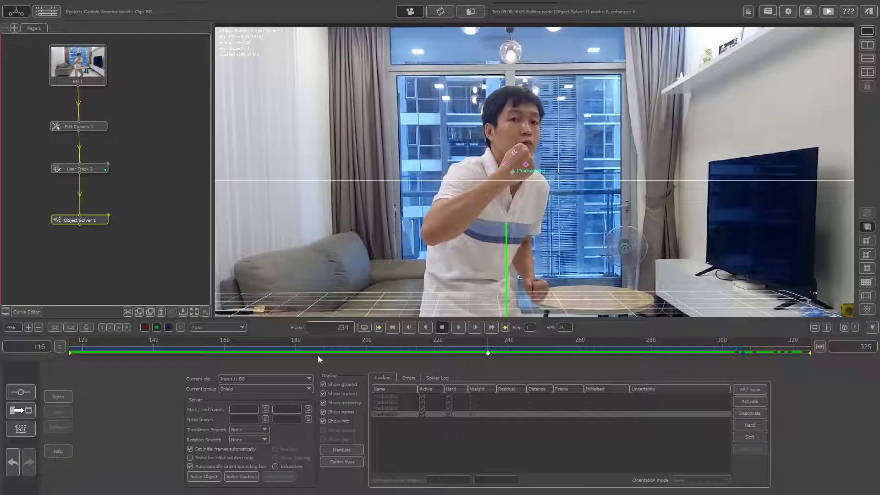
# Set the object solve range to start frame 116 and end frame 280
pyautogui.moveTo(443, 353)
pyautogui.mouseDown()
pyautogui.moveTo(542, 341)
pyautogui.moveTo(651, 343)
pyautogui.mouseUp()
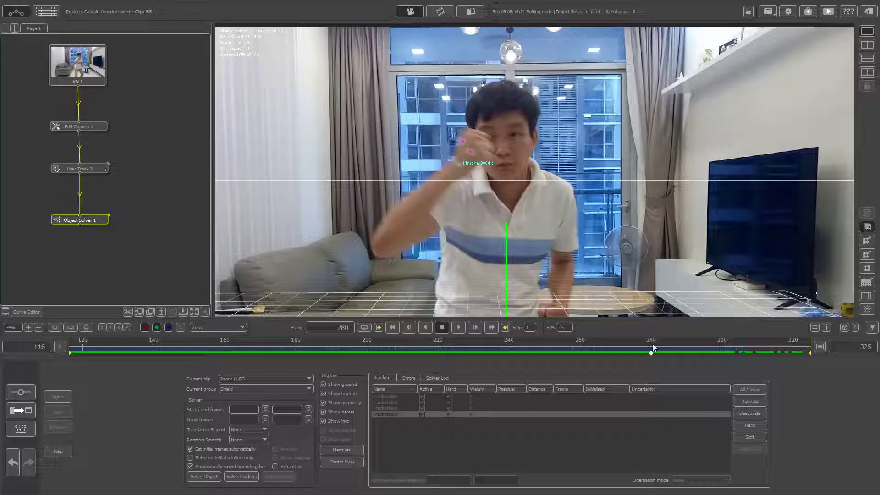
pyautogui.scroll(2, 484, 218)
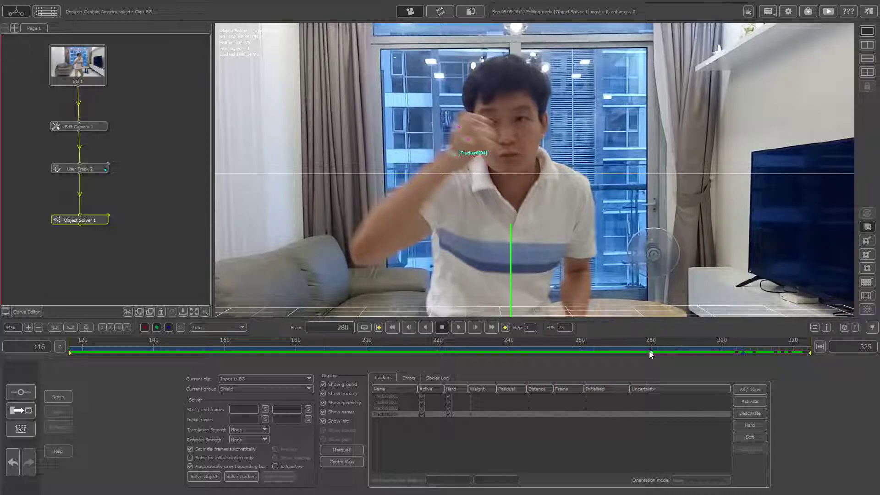
pyautogui.moveTo(650, 353); pyautogui.dragTo(559, 354)
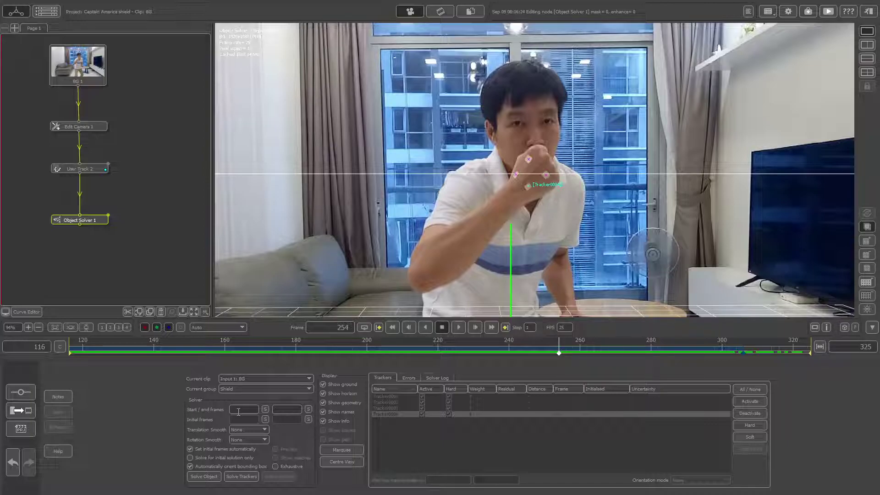
pyautogui.press('Home')
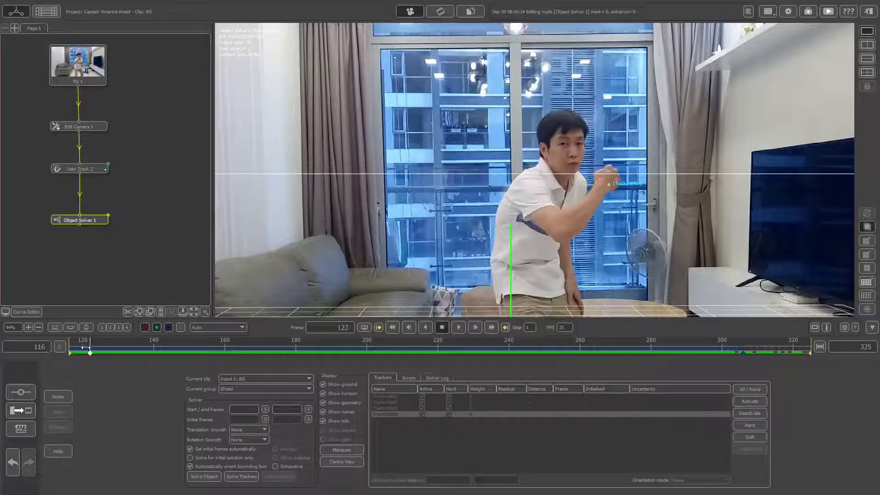
pyautogui.click(265, 409)
pyautogui.click(652, 351)
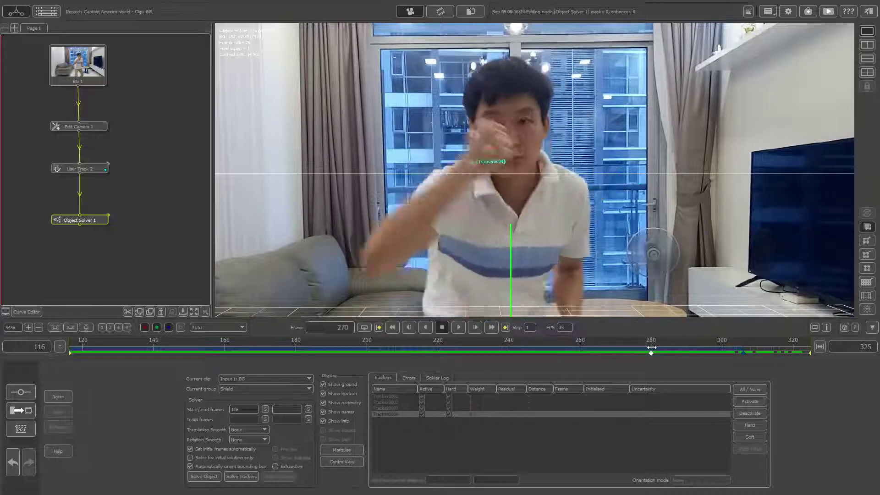
pyautogui.click(307, 409)
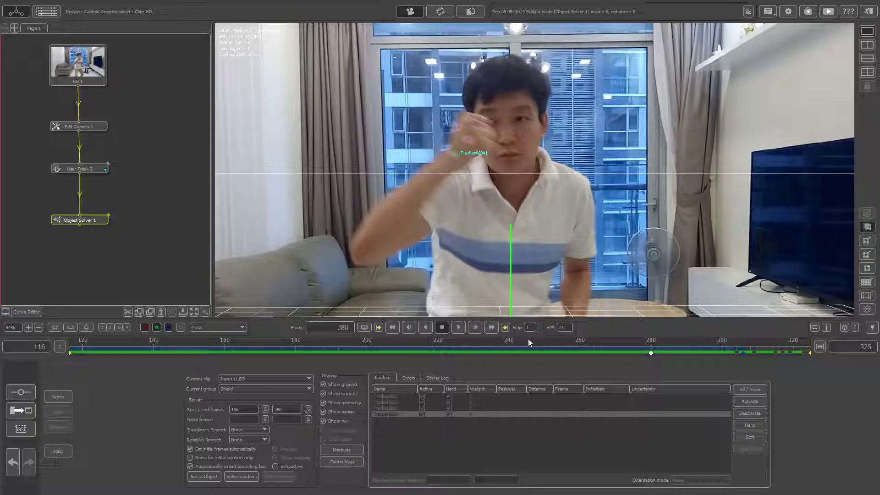
# Set Translation Smooth to Low and solve the shield's object motion
pyautogui.click(250, 429)
pyautogui.click(244, 444)
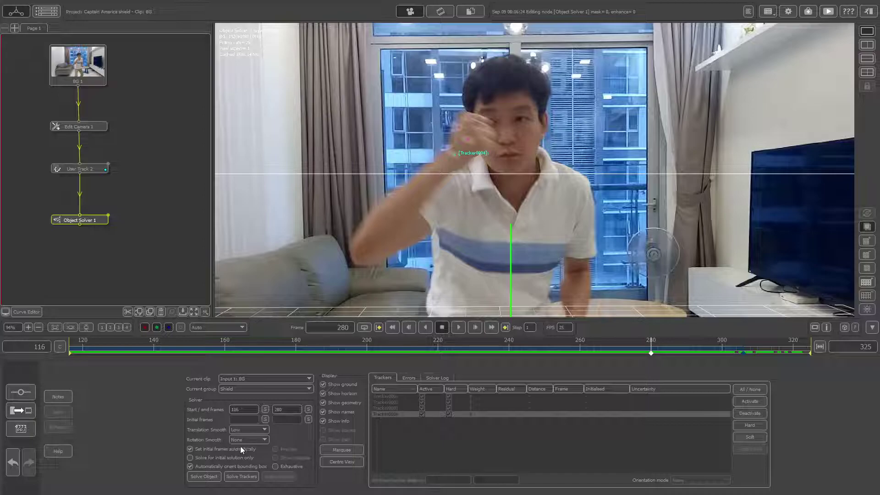
pyautogui.click(204, 478)
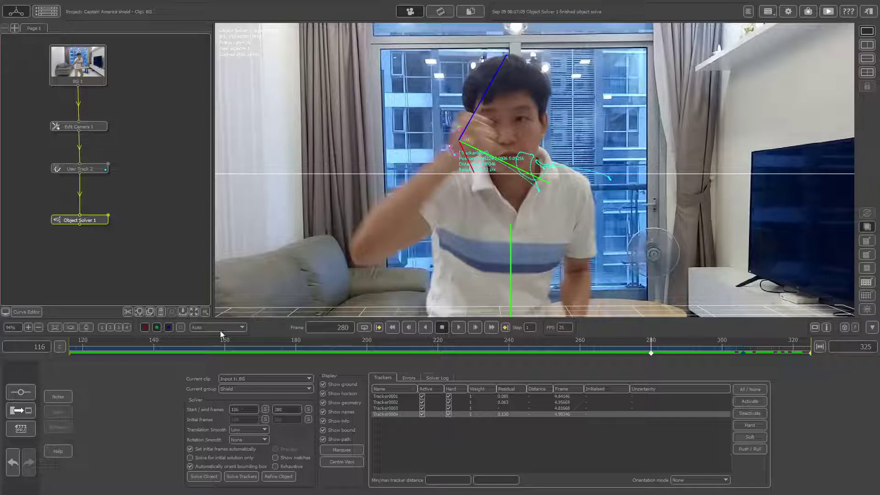
pyautogui.moveTo(162, 346)
pyautogui.mouseDown()
pyautogui.moveTo(659, 353)
pyautogui.moveTo(26, 357)
pyautogui.mouseUp()
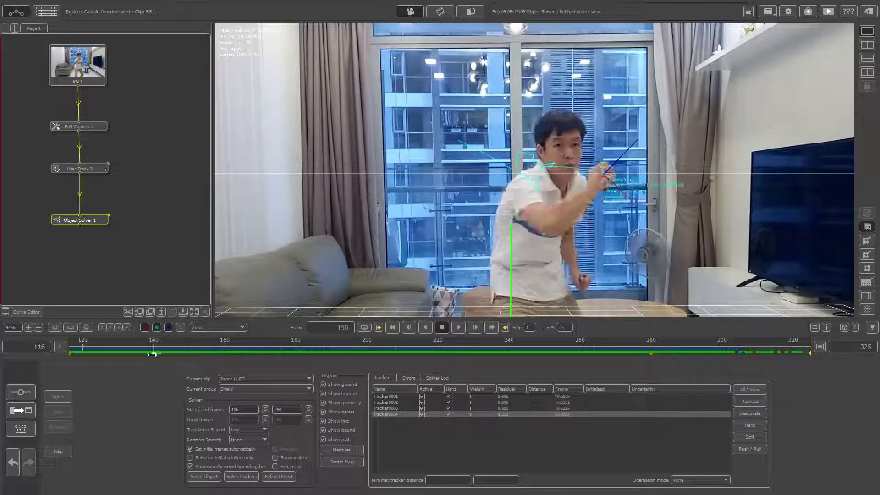
pyautogui.press('space')
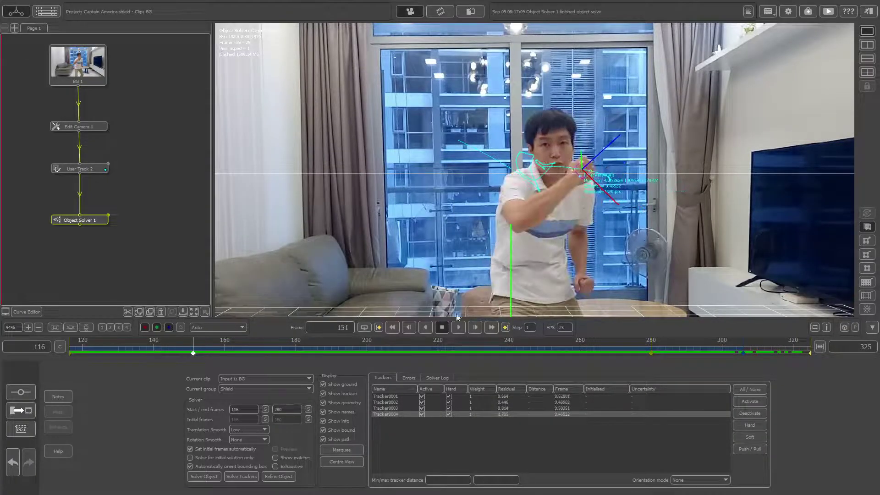
pyautogui.scroll(2, 678, 188)
pyautogui.scroll(5, 677, 188)
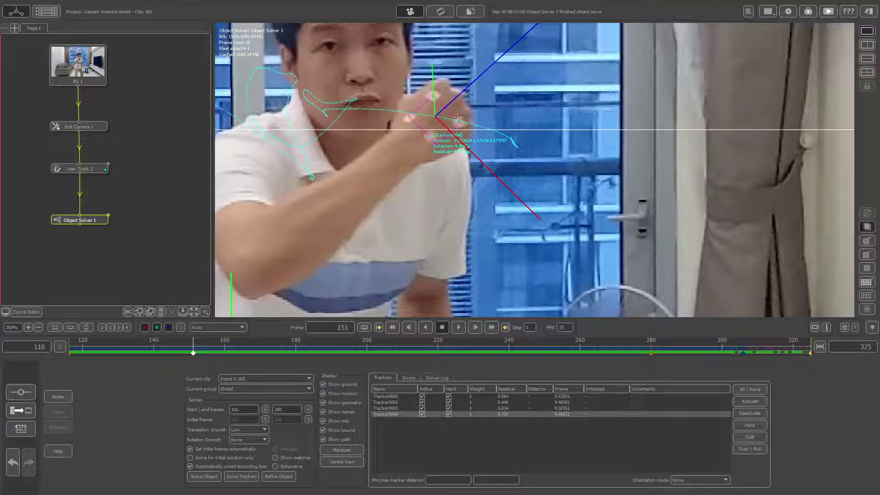
pyautogui.moveTo(308, 342); pyautogui.dragTo(258, 340)
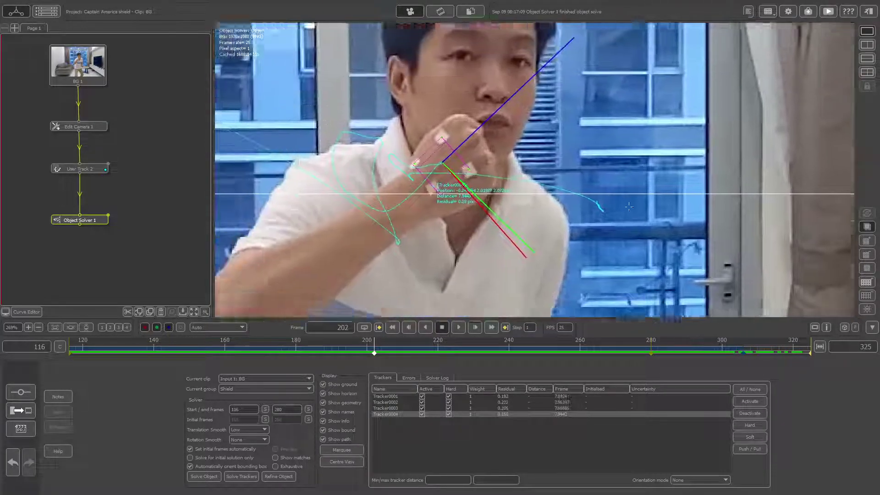
pyautogui.scroll(-3, 527, 212)
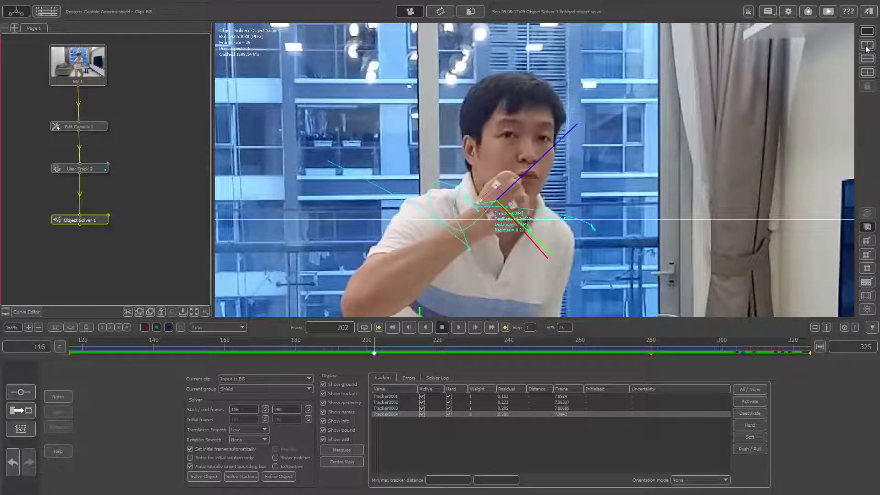
pyautogui.click(866, 46)
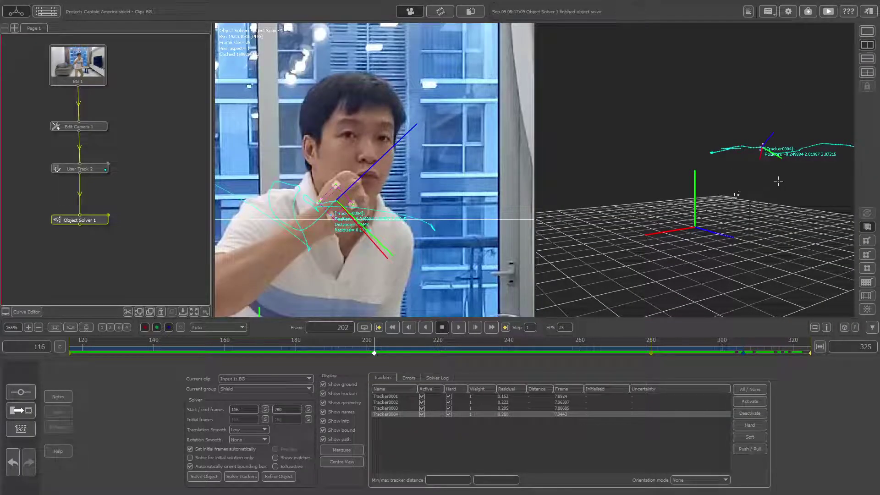
pyautogui.moveTo(736, 190)
pyautogui.mouseDown()
pyautogui.moveTo(756, 169)
pyautogui.moveTo(708, 195)
pyautogui.moveTo(714, 165)
pyautogui.moveTo(682, 215)
pyautogui.mouseUp()
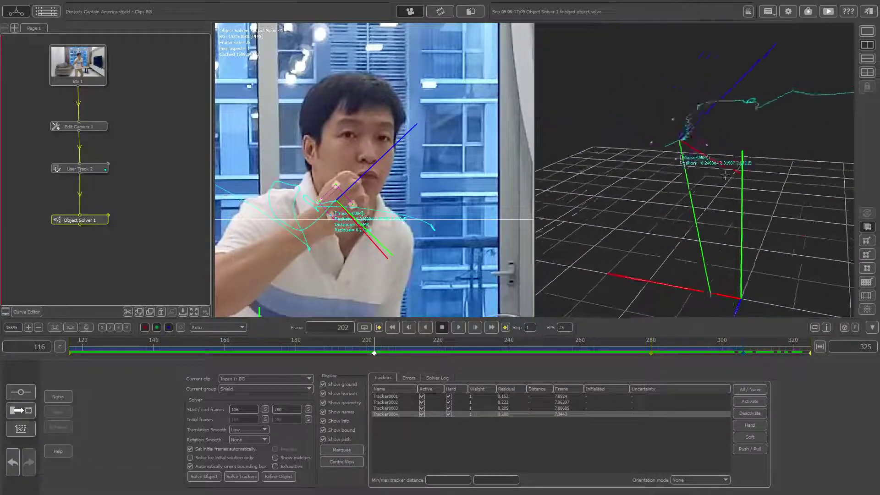
pyautogui.moveTo(231, 348); pyautogui.dragTo(377, 337)
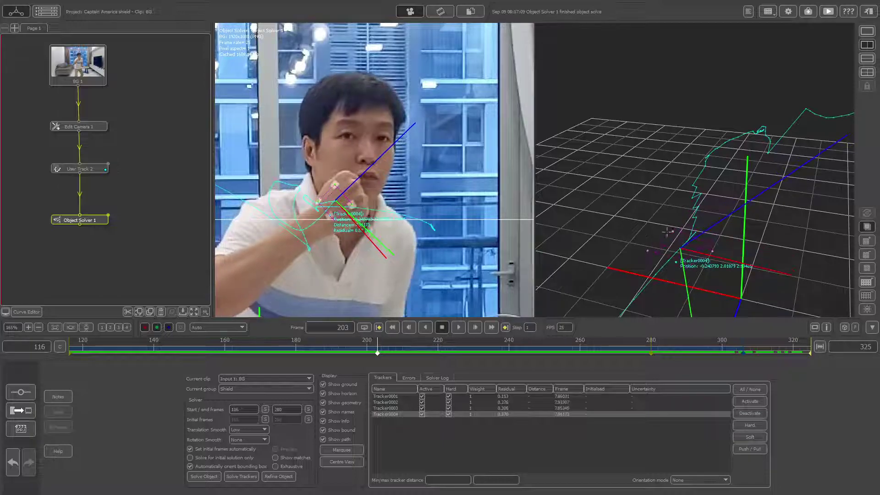
pyautogui.moveTo(688, 197)
pyautogui.mouseDown()
pyautogui.moveTo(639, 238)
pyautogui.moveTo(664, 270)
pyautogui.mouseUp()
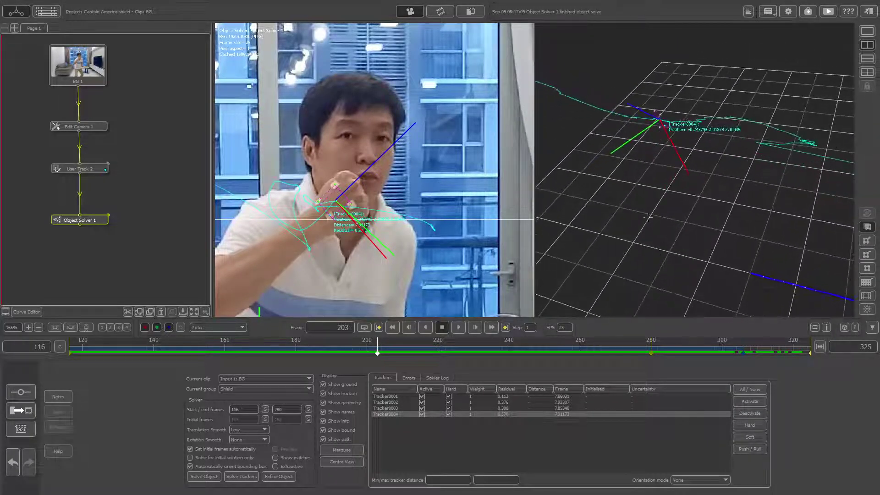
pyautogui.moveTo(319, 353)
pyautogui.mouseDown()
pyautogui.moveTo(626, 353)
pyautogui.moveTo(196, 353)
pyautogui.mouseUp()
pyautogui.click(867, 31)
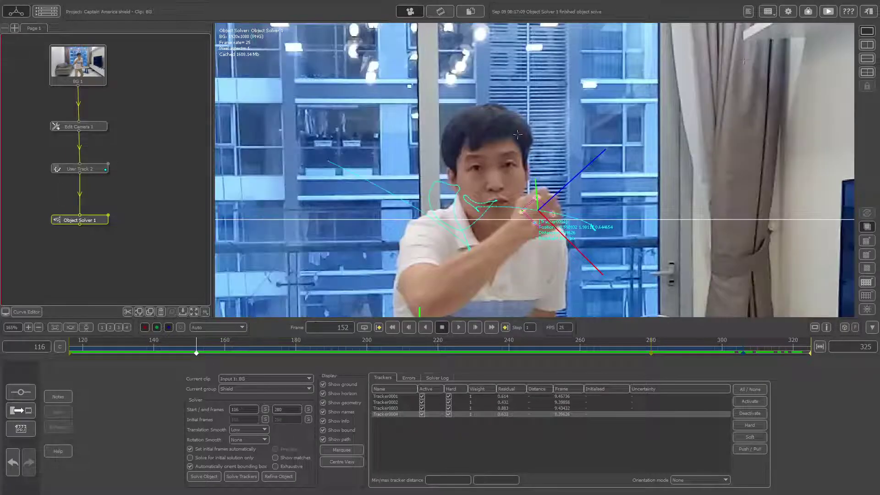
pyautogui.scroll(-2, 489, 179)
pyautogui.scroll(-1, 489, 179)
pyautogui.scroll(-1, 490, 178)
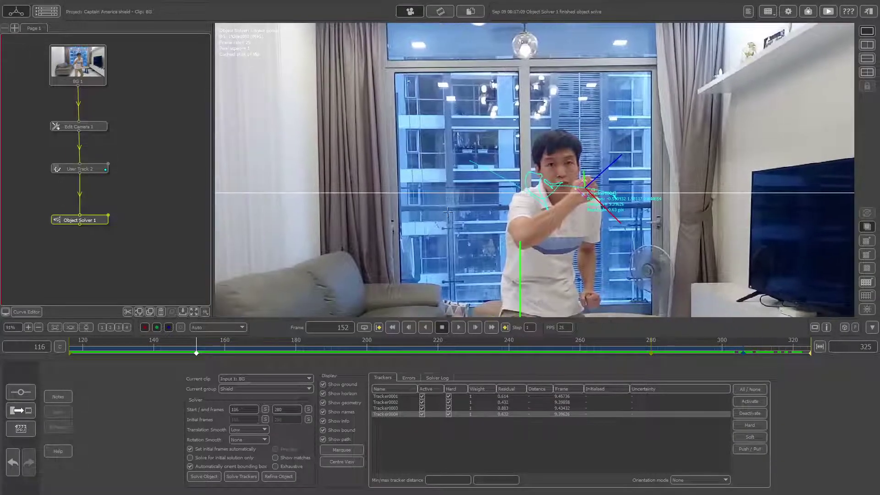
# Add an Export node below Object Solver 1 using the Adobe AfterEffects (.ma) format
pyautogui.click(21, 391)
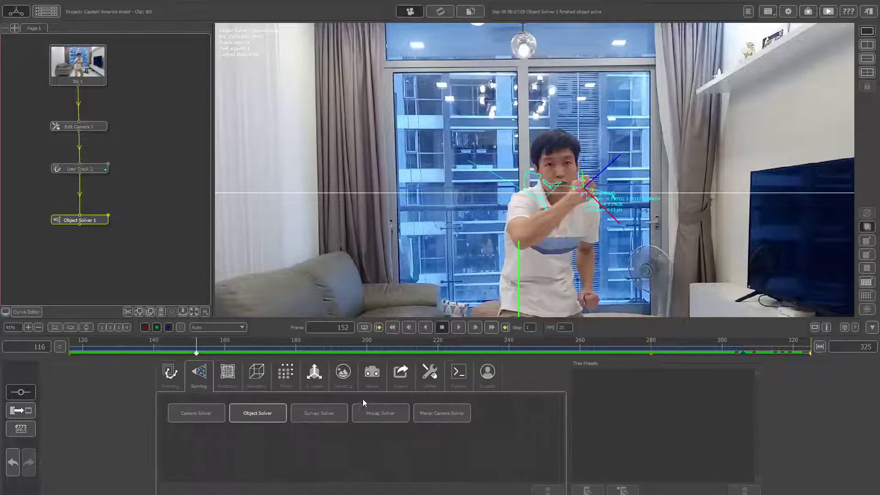
pyautogui.click(402, 379)
pyautogui.moveTo(184, 410); pyautogui.dragTo(71, 254)
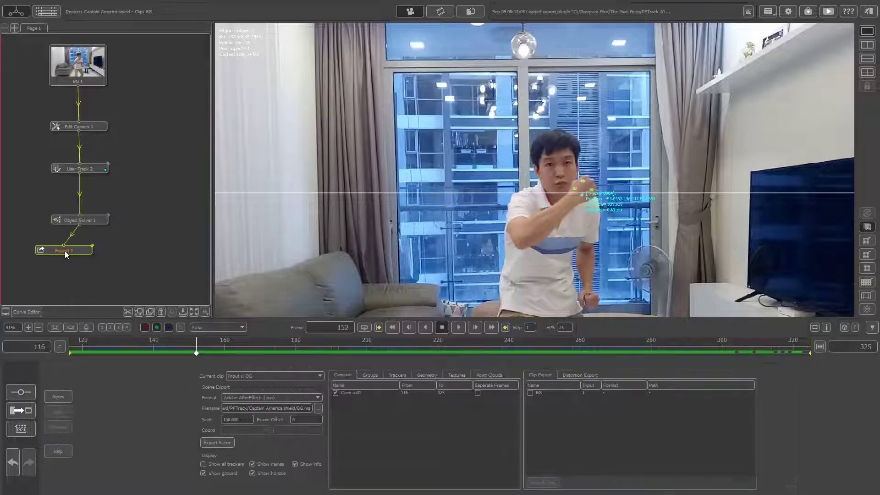
pyautogui.click(310, 397)
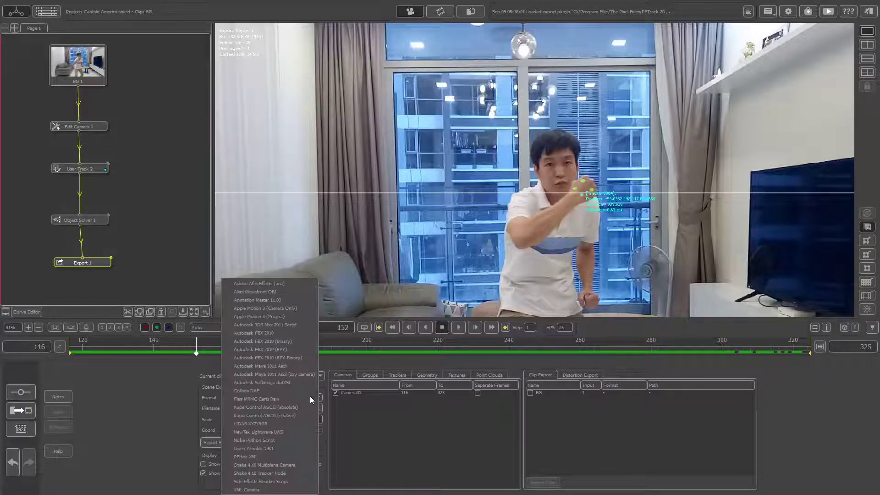
pyautogui.click(259, 285)
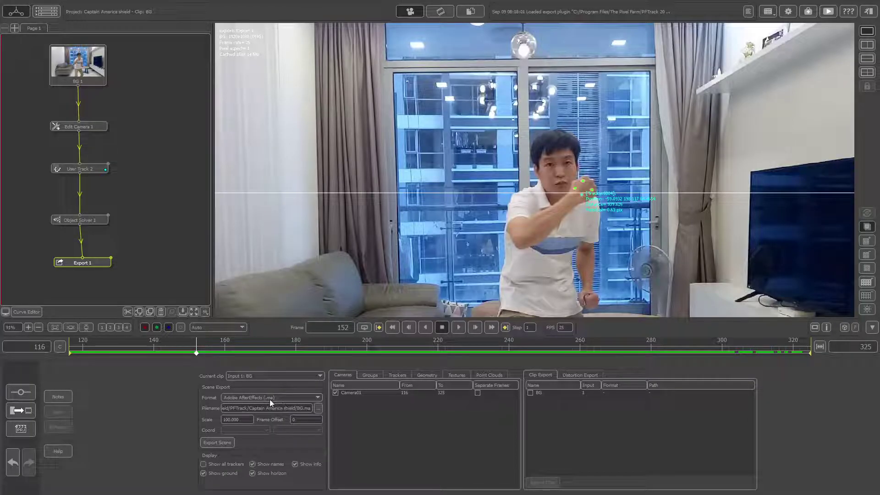
# Set the export file to Shield track v3.ma in the Captain America Shield folder
pyautogui.click(319, 408)
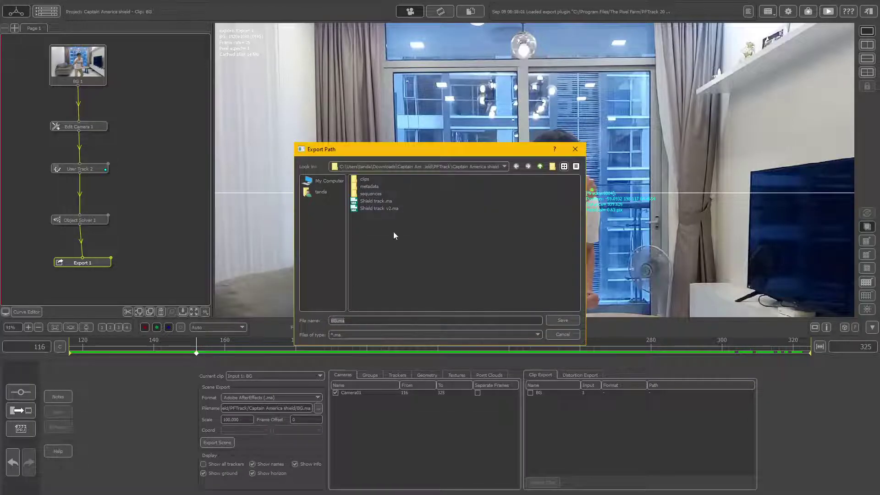
pyautogui.click(376, 210)
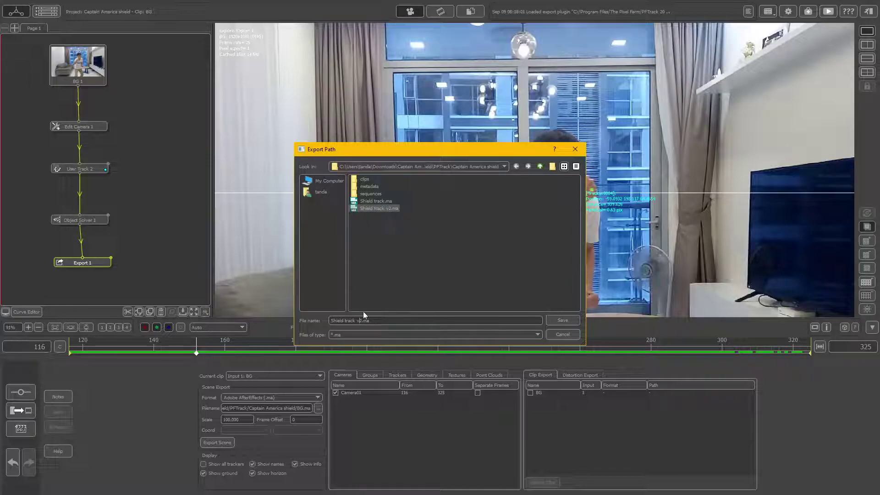
pyautogui.click(362, 320)
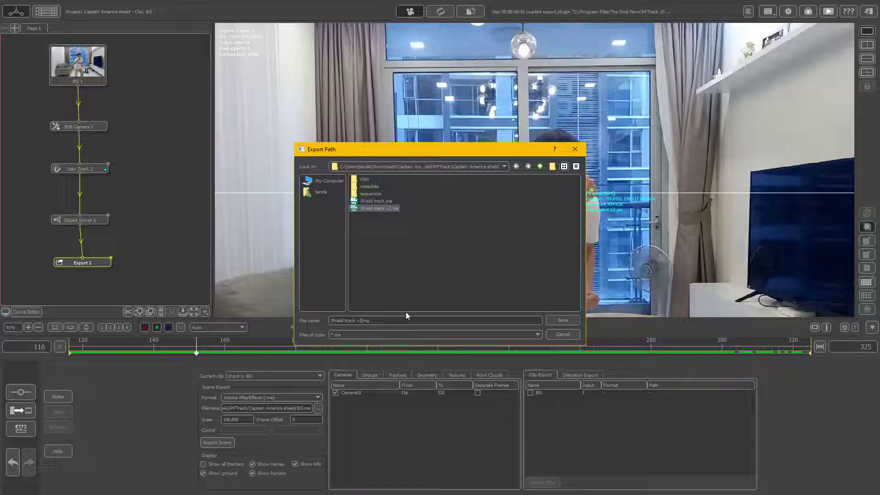
pyautogui.click(541, 167)
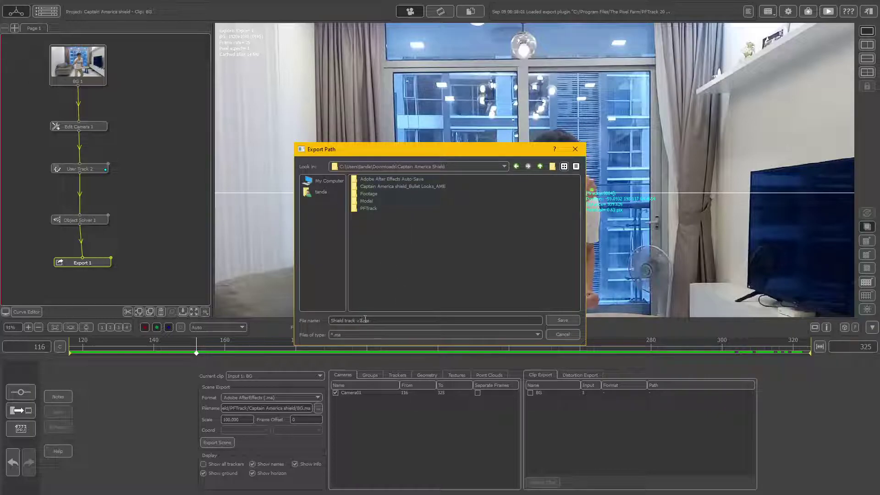
pyautogui.press('BackSpace')
pyautogui.write('3')
pyautogui.press('Return')
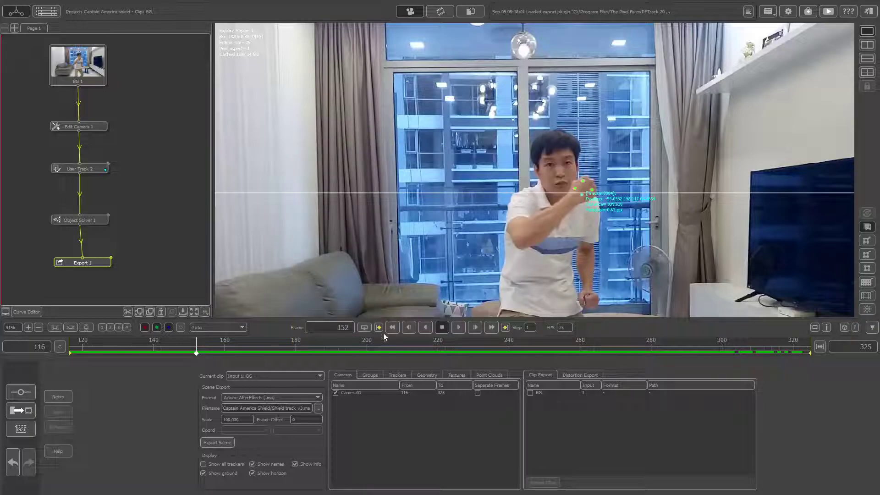
# Uncheck CameraGroup in the Export node's groups so only Shield exports, then reopen Export 1
pyautogui.click(397, 375)
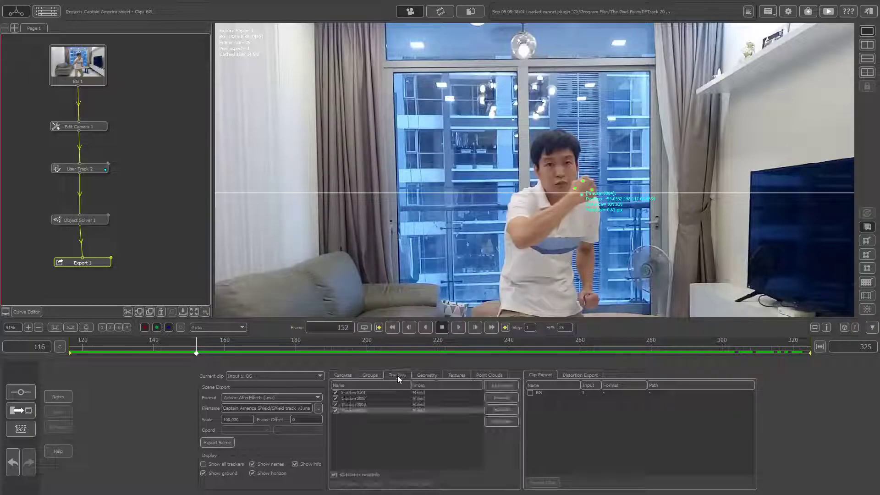
pyautogui.click(372, 375)
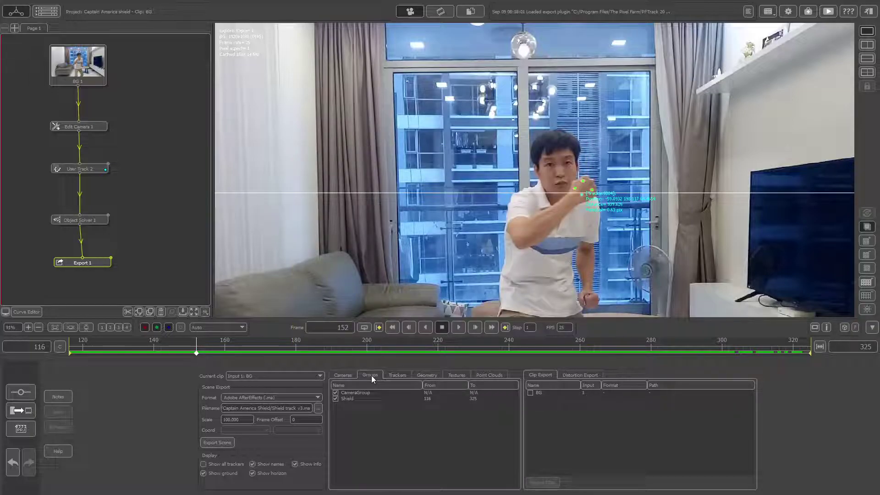
pyautogui.click(336, 392)
pyautogui.doubleClick(94, 169)
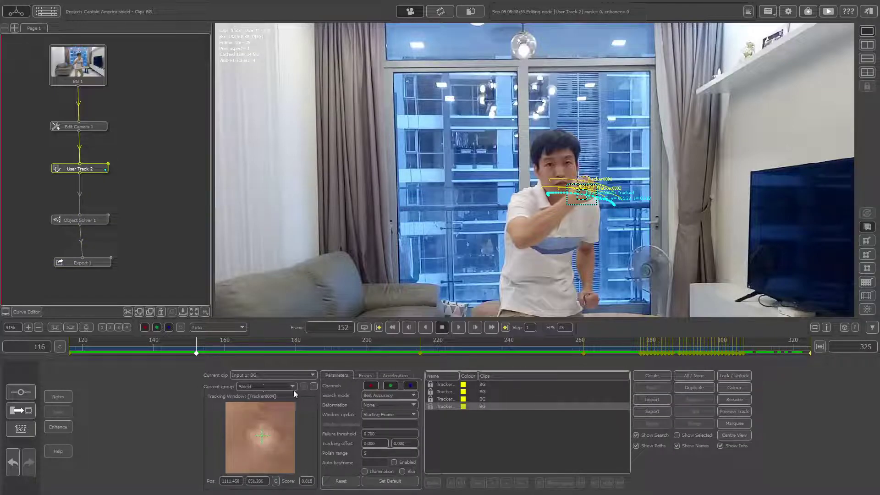
pyautogui.doubleClick(93, 263)
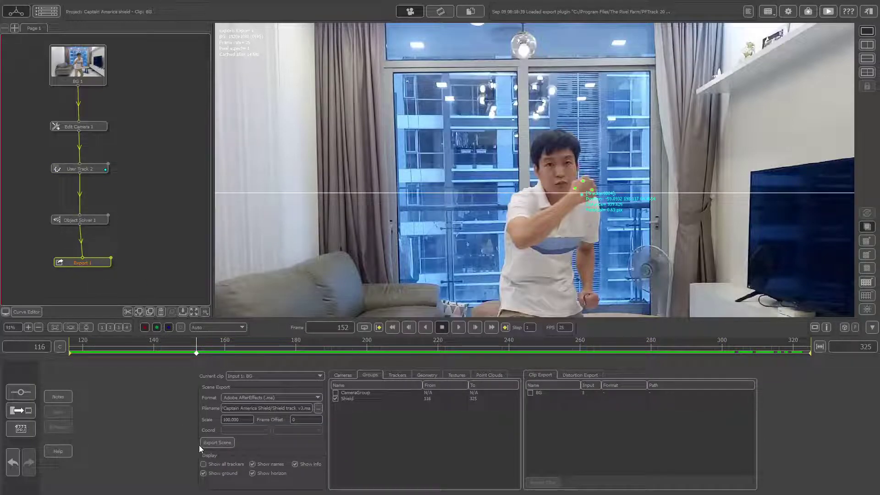
# Export the scene as After Effects .ma, dismiss the success message, and quit PFTrack
pyautogui.click(219, 442)
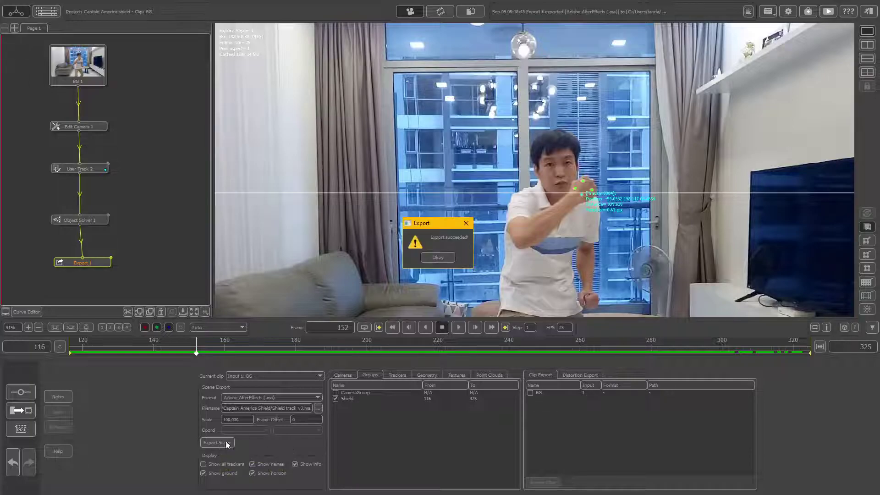
pyautogui.click(443, 257)
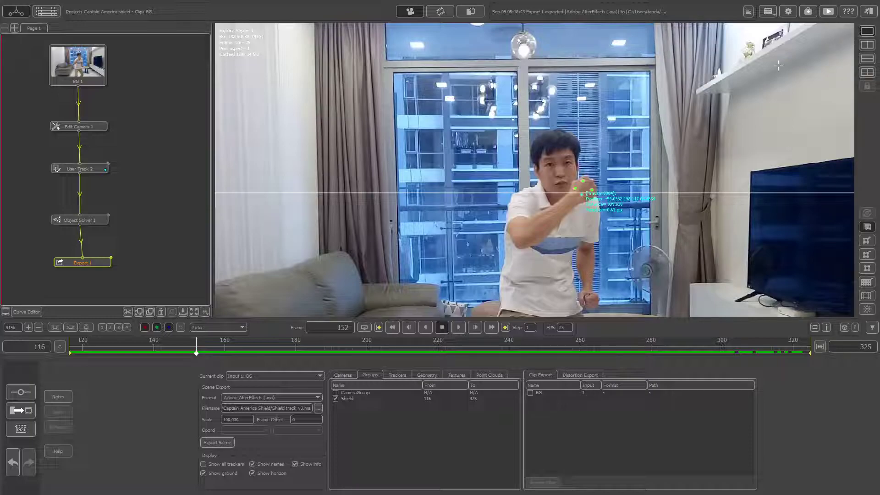
pyautogui.click(871, 16)
pyautogui.click(870, 15)
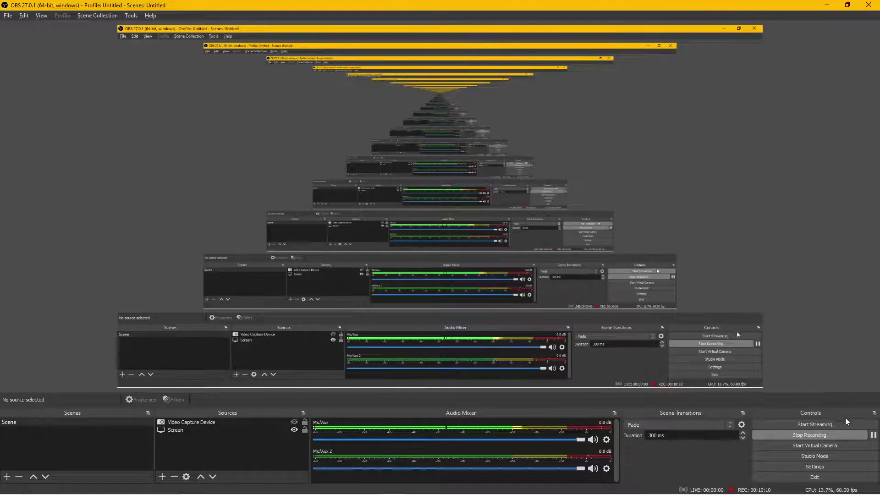
# Pause the OBS recording, switch to 3ds Max, and open the File menu
pyautogui.click(872, 435)
pyautogui.hotkey('alt', 'Tab')
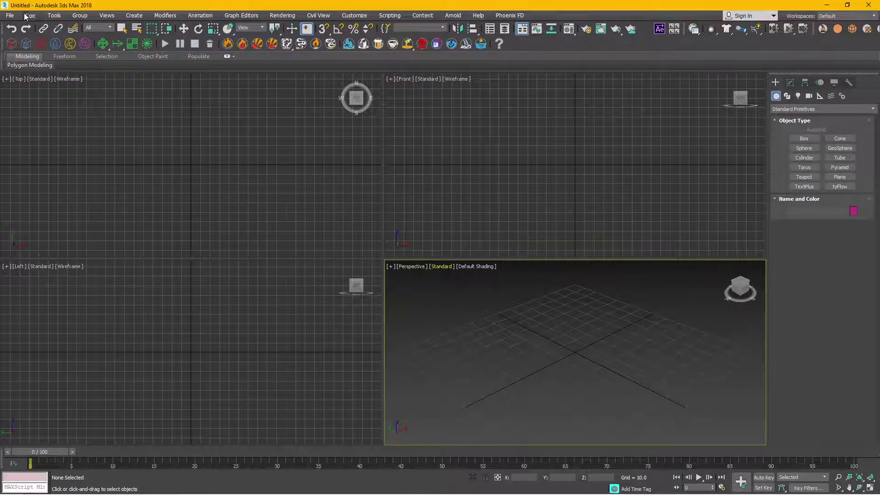
pyautogui.click(11, 16)
# Import the shield .fbx from Downloads > Captain America Shield > Model > source with default FBX settings
pyautogui.moveTo(46, 141)
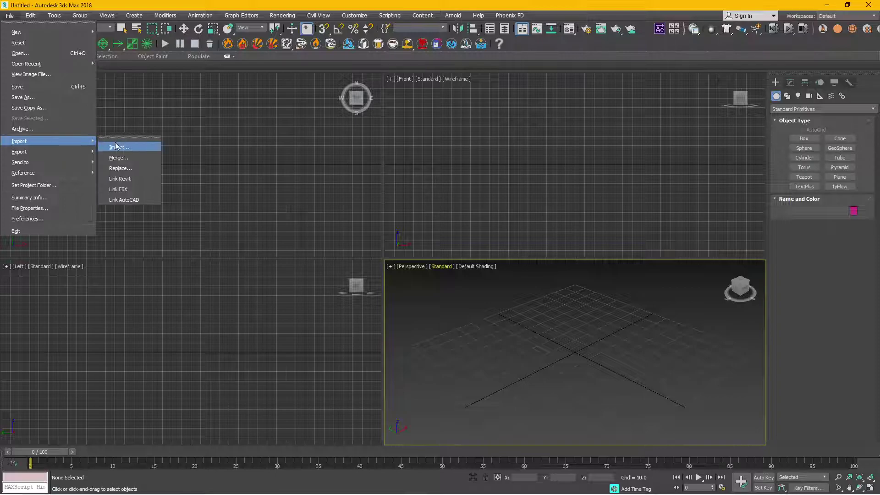
pyautogui.click(117, 143)
pyautogui.click(26, 151)
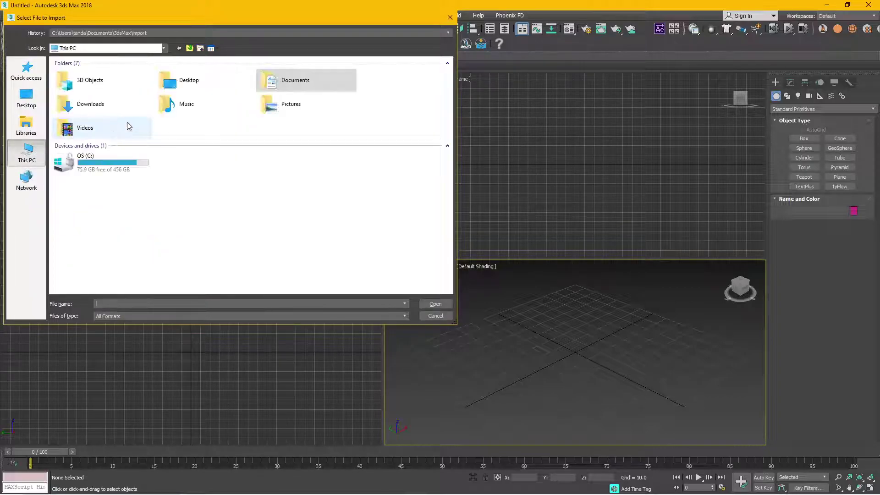
pyautogui.doubleClick(117, 112)
pyautogui.doubleClick(78, 92)
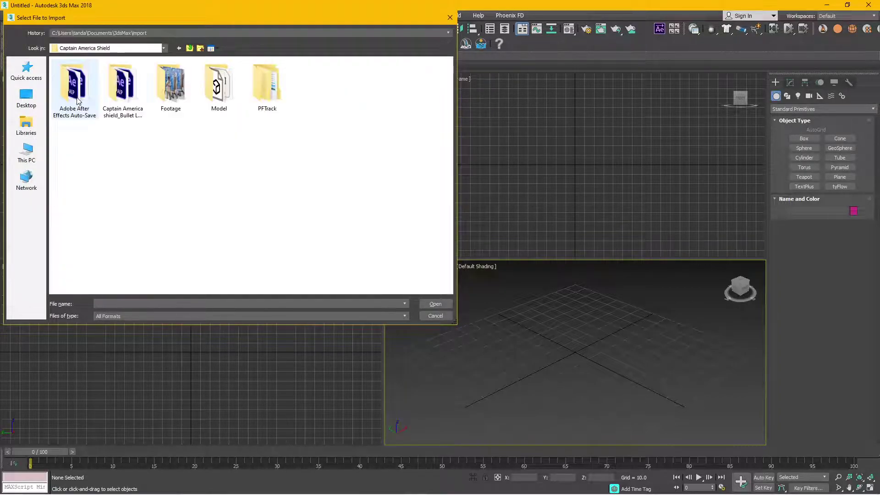
pyautogui.doubleClick(219, 85)
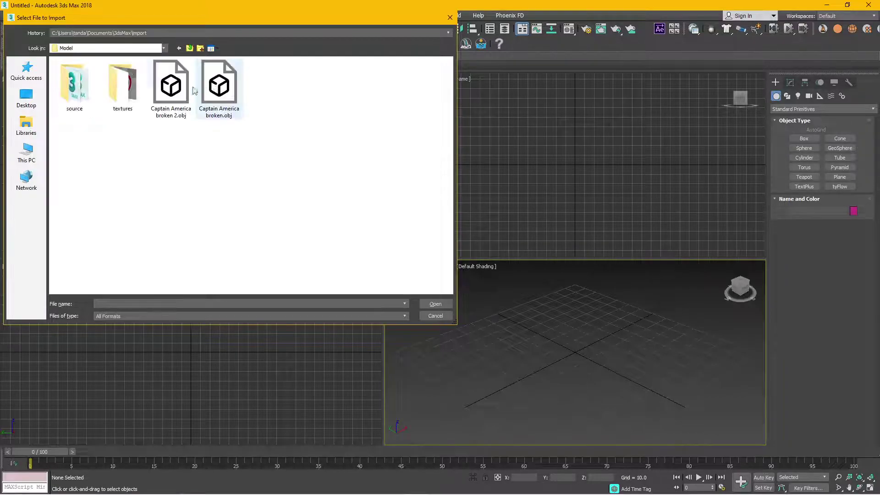
pyautogui.doubleClick(79, 89)
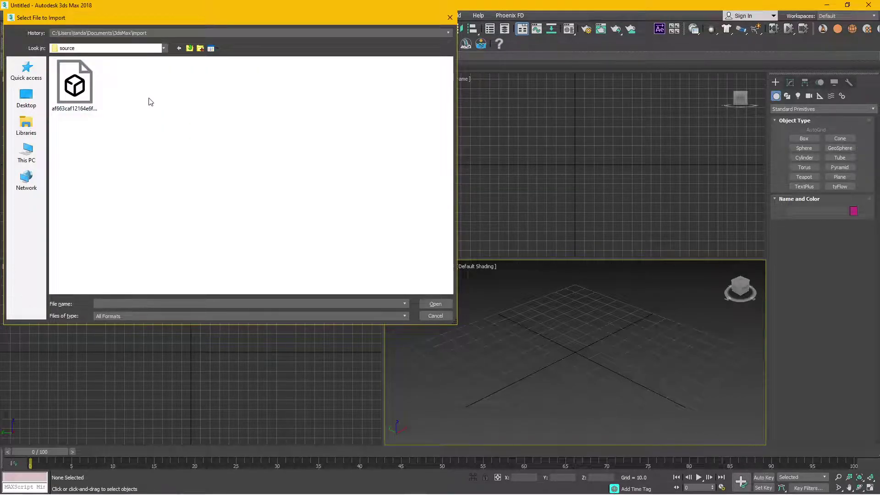
pyautogui.click(84, 89)
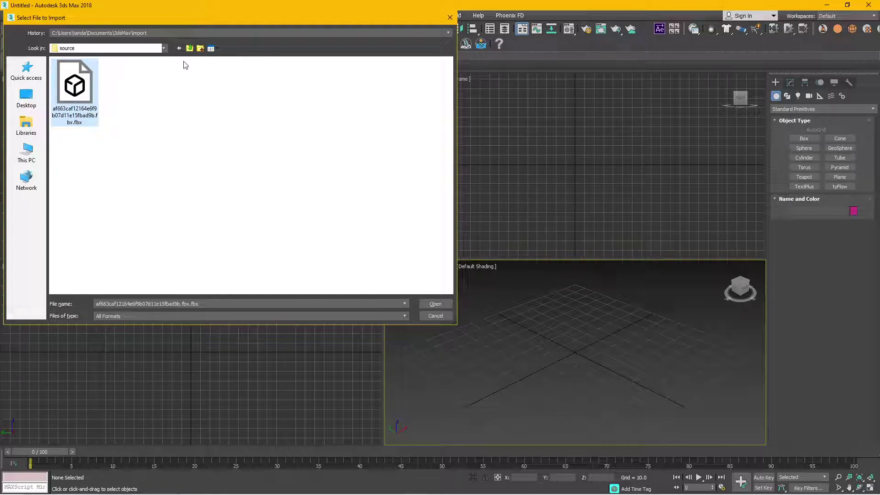
pyautogui.doubleClick(78, 89)
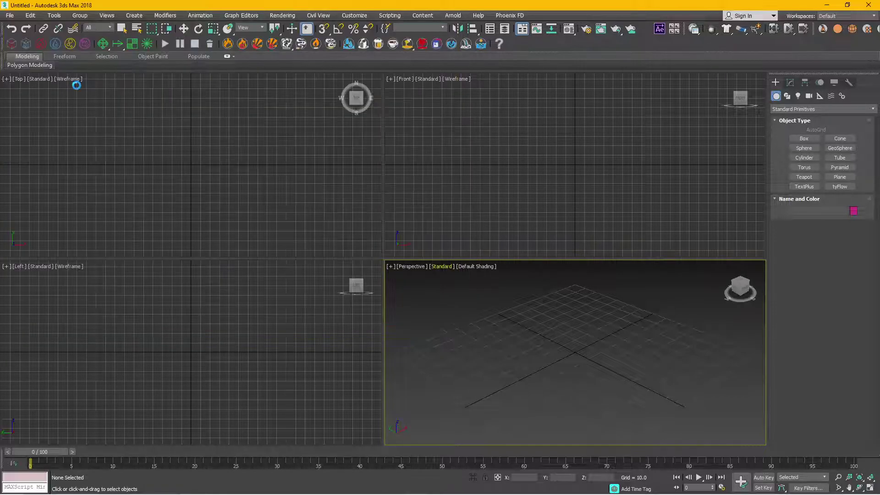
pyautogui.click(496, 373)
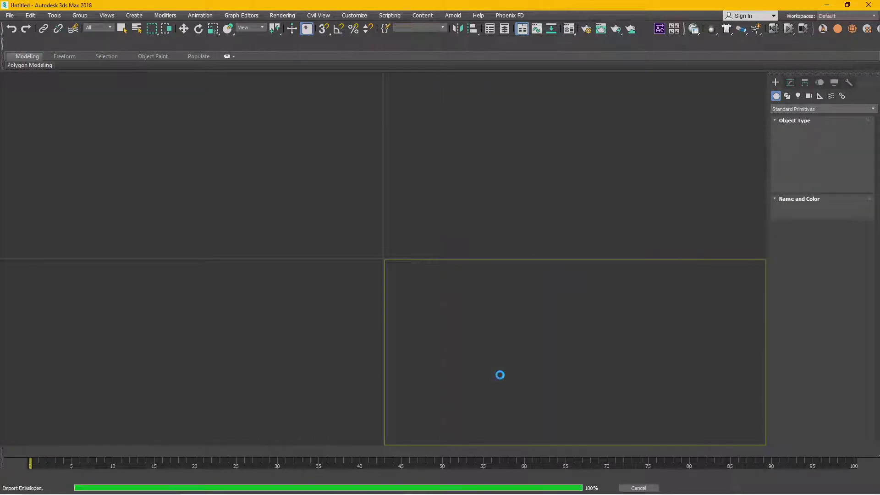
# Maximize the perspective view and assign the first Material Editor slot to the shield
pyautogui.hotkey('alt', 'w')
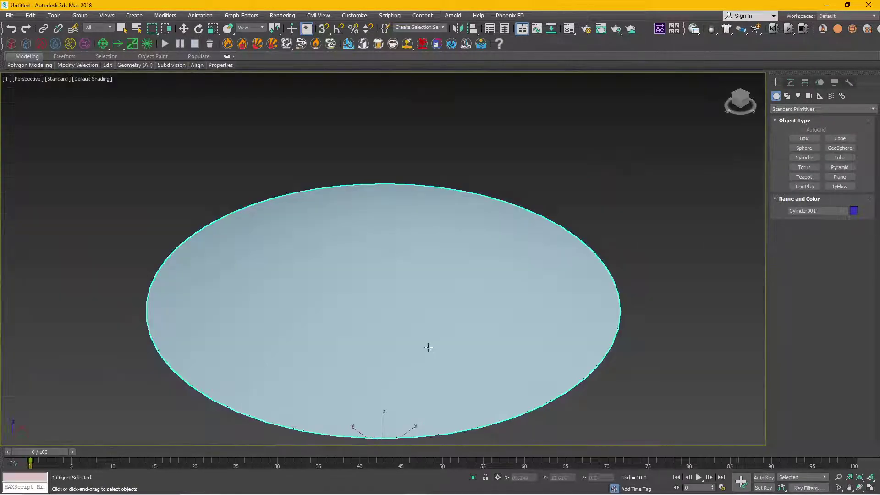
pyautogui.moveTo(429, 348)
pyautogui.mouseDown()
pyautogui.moveTo(303, 285)
pyautogui.moveTo(408, 324)
pyautogui.mouseUp()
pyautogui.scroll(-3, 408, 324)
pyautogui.scroll(2, 433, 310)
pyautogui.press('m')
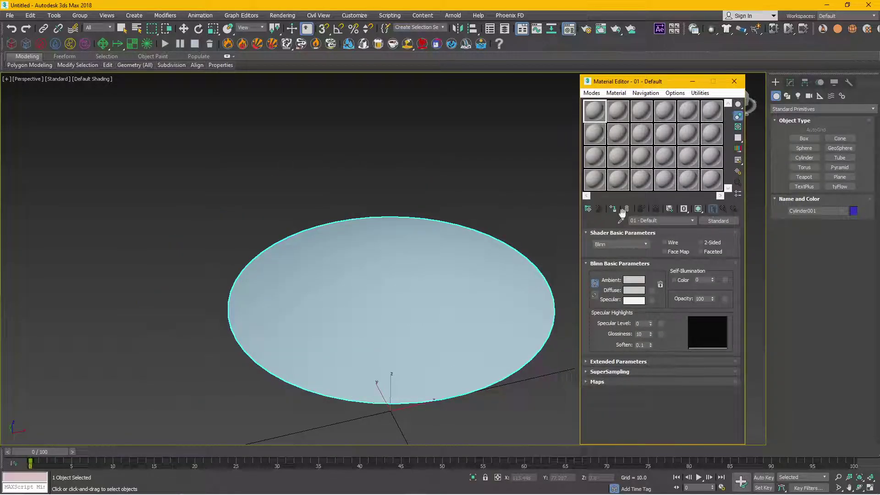
pyautogui.click(614, 209)
# Add a Bitmap diffuse map and browse to Downloads > Captain America Shield > Model > textures
pyautogui.click(651, 290)
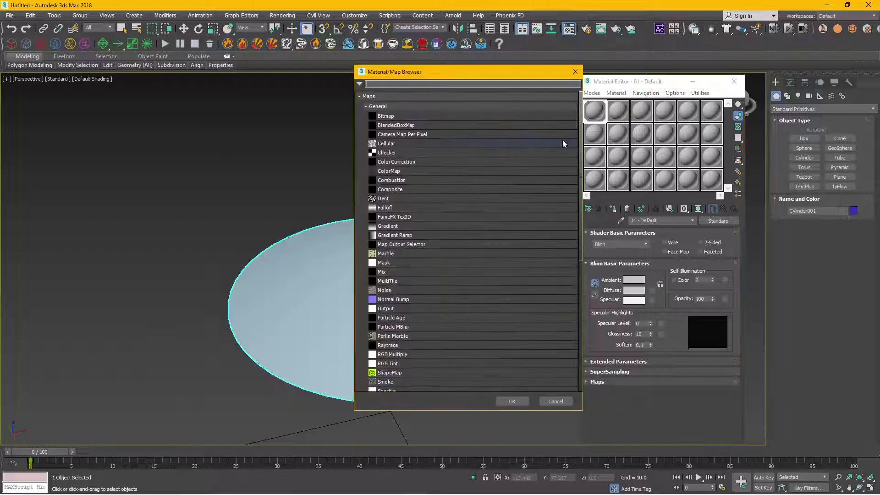
pyautogui.doubleClick(437, 116)
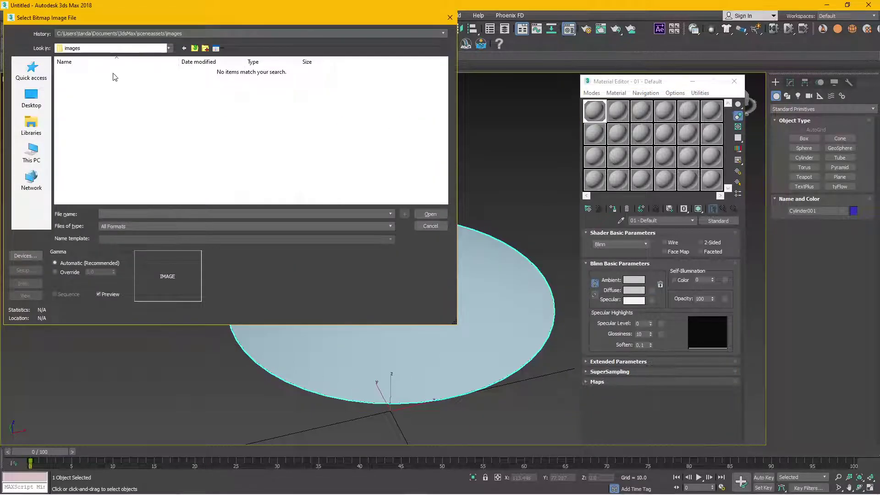
pyautogui.click(25, 135)
pyautogui.click(31, 151)
pyautogui.doubleClick(89, 101)
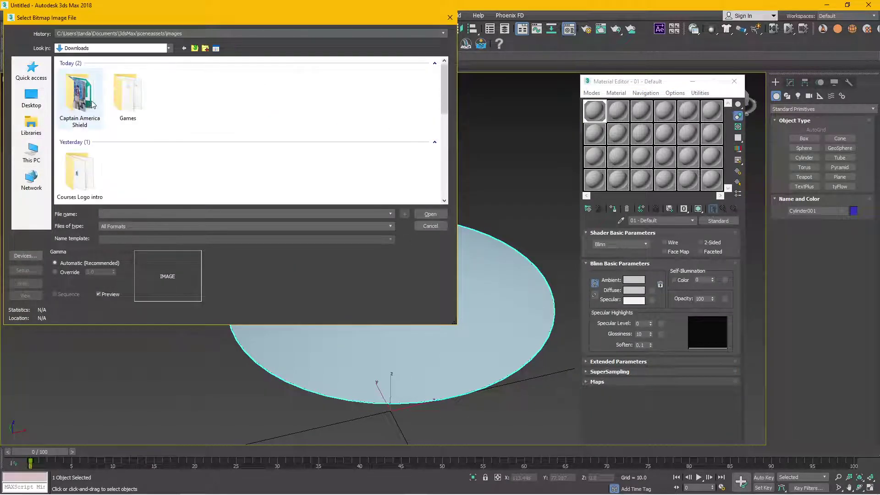
pyautogui.doubleClick(93, 103)
pyautogui.doubleClick(225, 85)
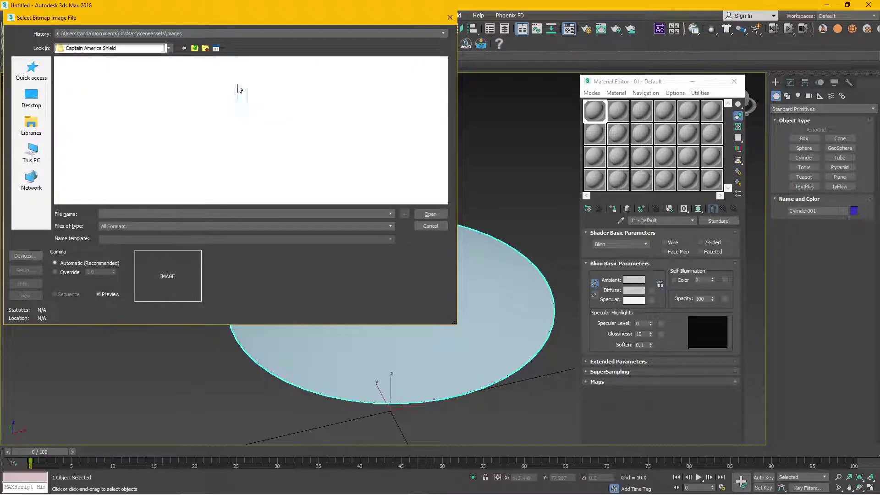
pyautogui.doubleClick(135, 88)
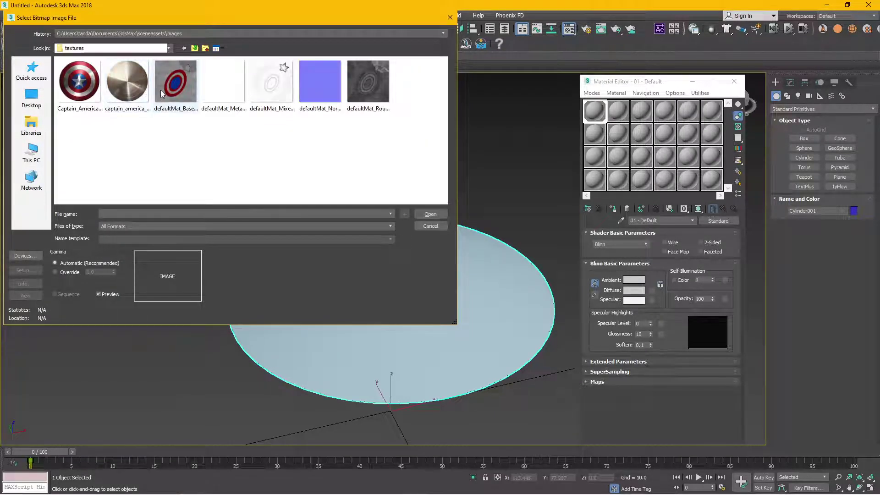
# Load Captain_America_Shield.png as the diffuse bitmap and show it shaded in the viewport
pyautogui.click(84, 84)
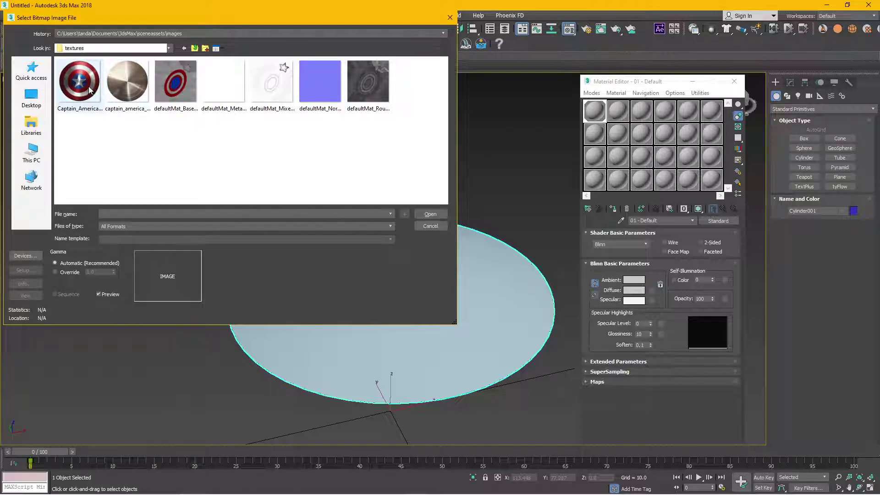
pyautogui.click(85, 89)
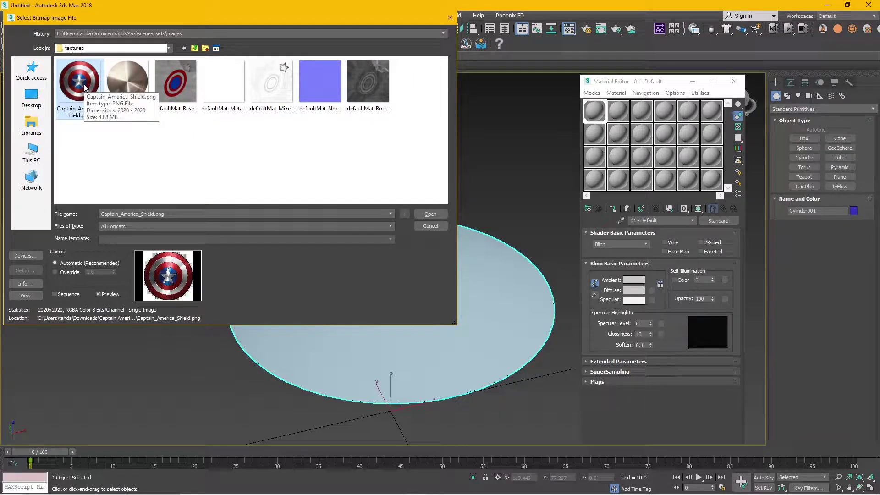
pyautogui.doubleClick(85, 84)
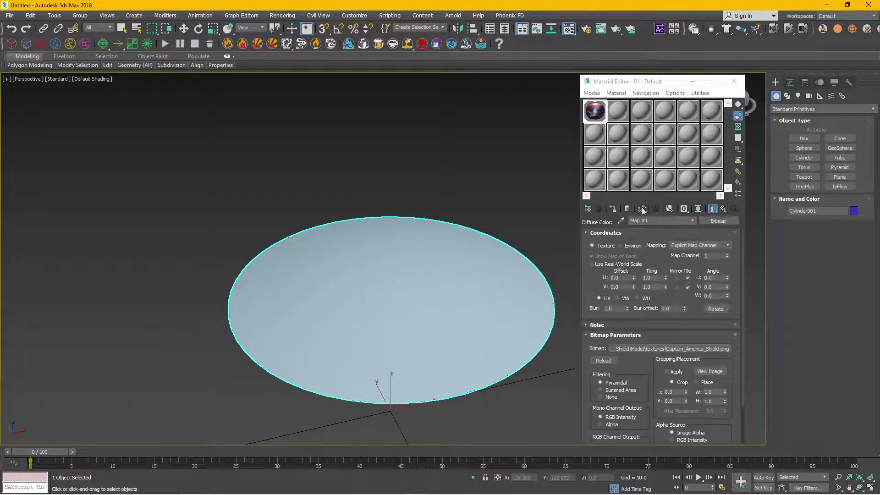
pyautogui.click(698, 209)
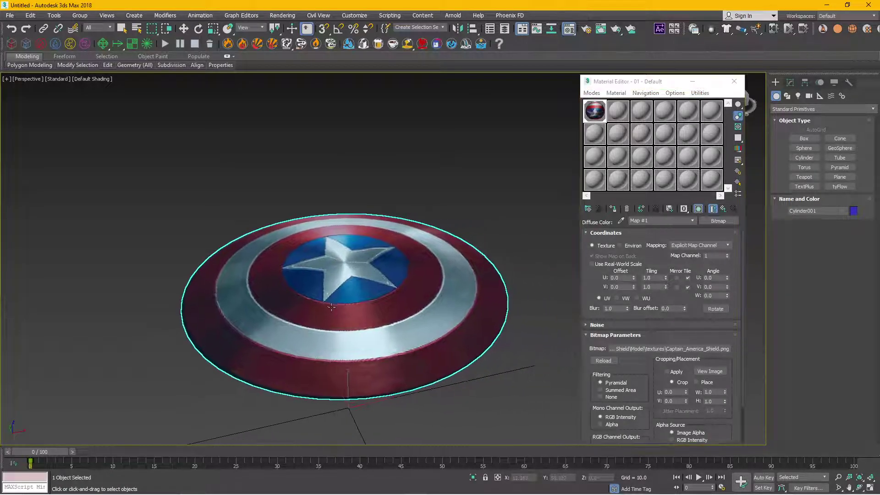
# Switch the shield's Editable Poly to Polygon level and select all 300 polygons
pyautogui.moveTo(344, 314)
pyautogui.mouseDown()
pyautogui.moveTo(364, 308)
pyautogui.moveTo(313, 205)
pyautogui.mouseUp()
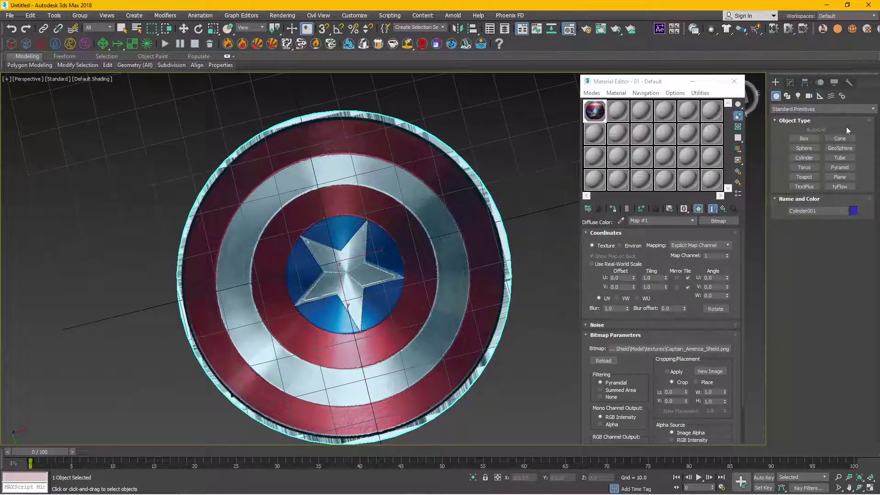
pyautogui.click(789, 82)
pyautogui.click(776, 122)
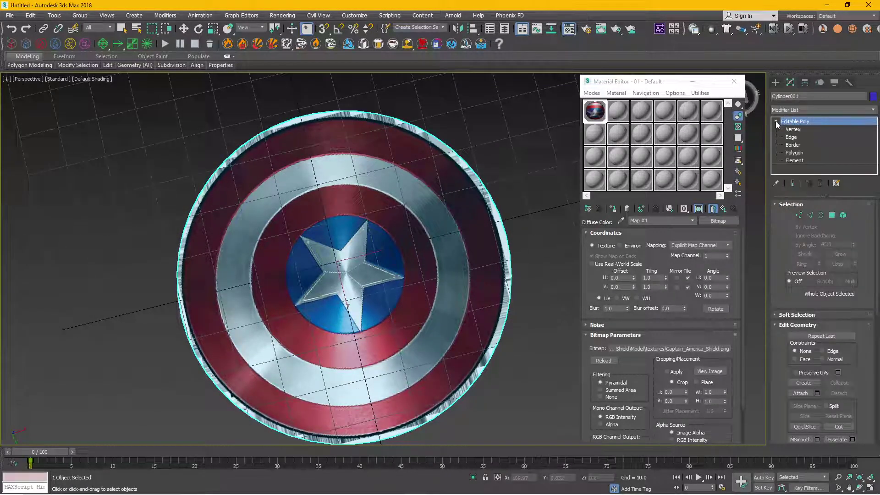
pyautogui.click(790, 153)
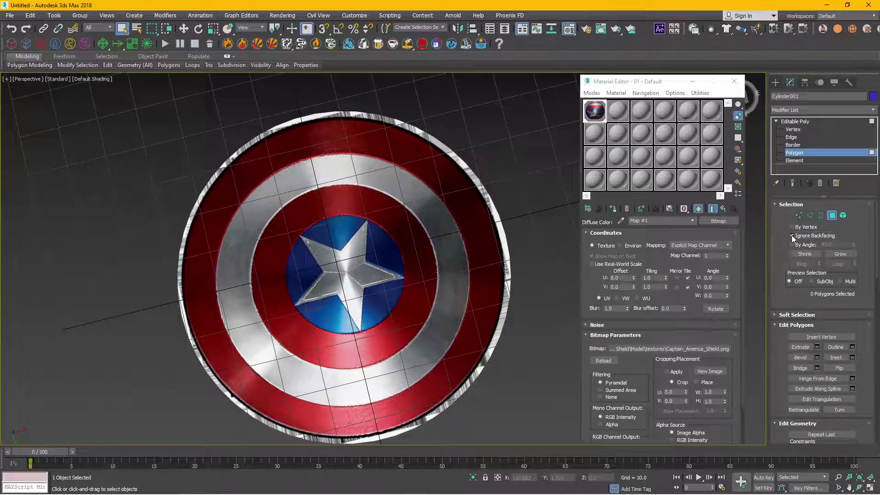
pyautogui.scroll(-3, 370, 215)
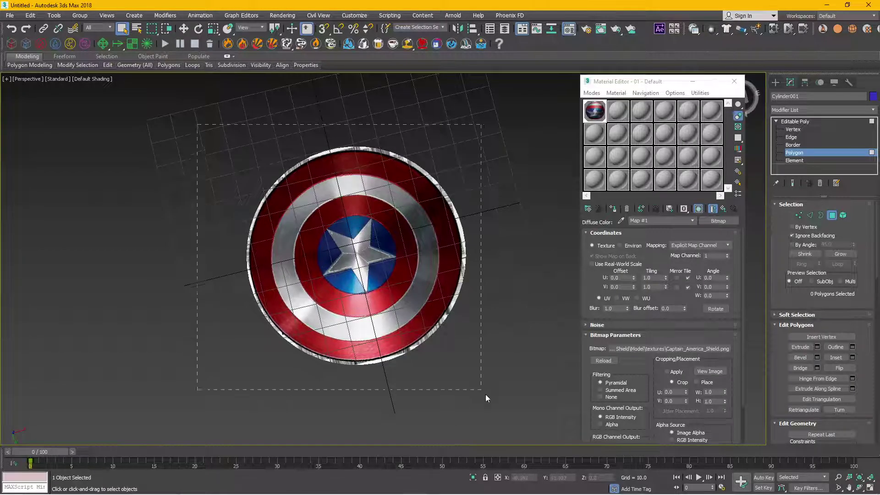
pyautogui.moveTo(487, 397); pyautogui.dragTo(519, 425)
pyautogui.moveTo(462, 321)
pyautogui.mouseDown()
pyautogui.moveTo(425, 322)
pyautogui.moveTo(426, 275)
pyautogui.mouseUp()
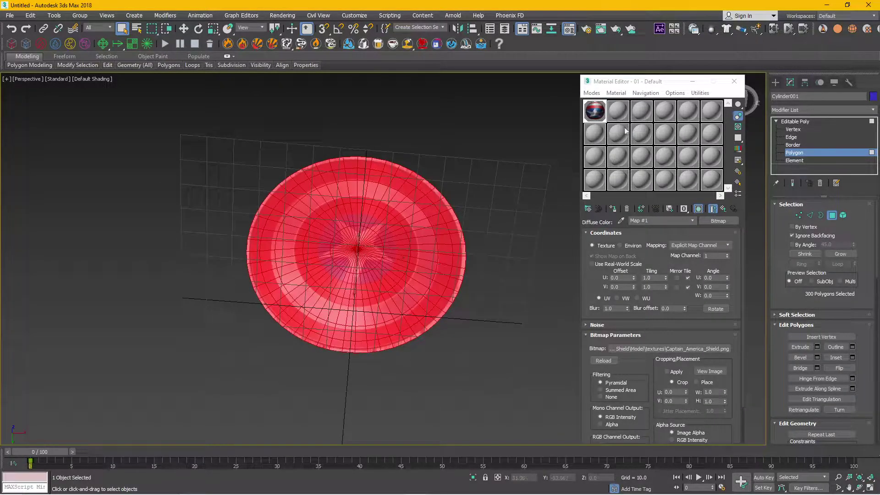
# Apply the second material slot to the selected polygons and leave polygon level
pyautogui.click(618, 110)
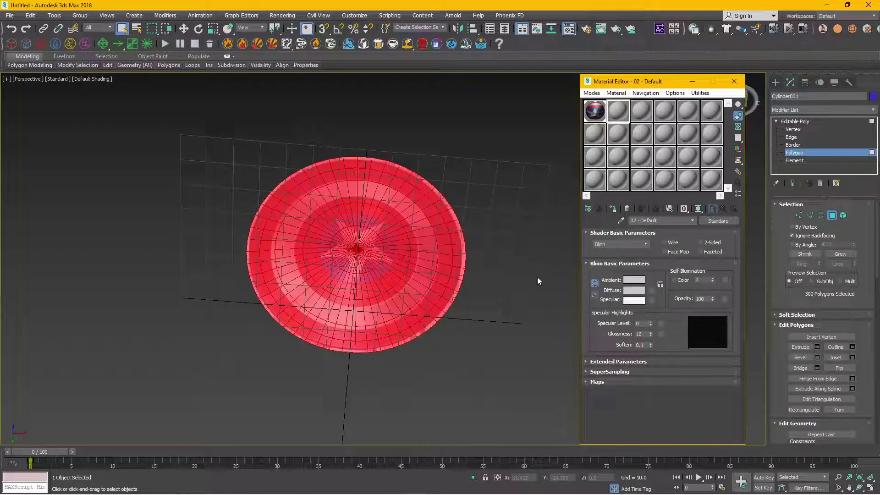
pyautogui.click(614, 209)
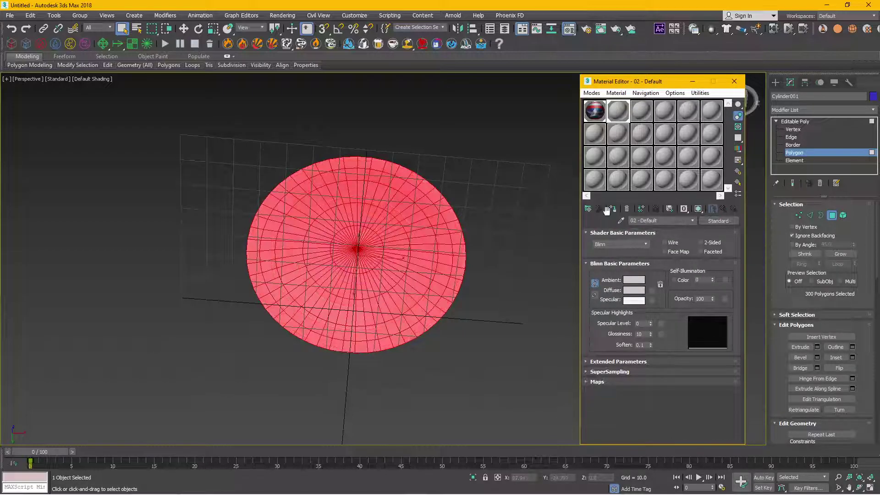
pyautogui.click(810, 120)
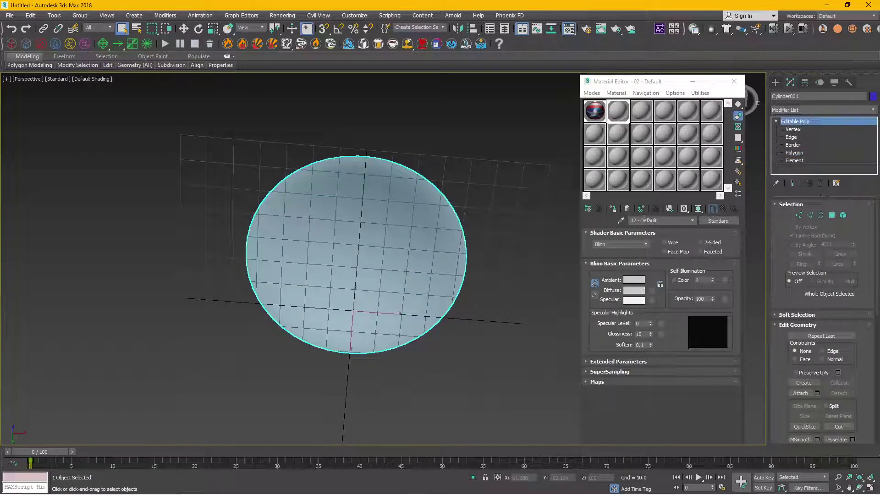
# Map captain_america_shield_for_editing_by_kale.png as diffuse bitmap, show it in viewport, return to parent material
pyautogui.click(651, 290)
pyautogui.doubleClick(384, 118)
pyautogui.click(128, 94)
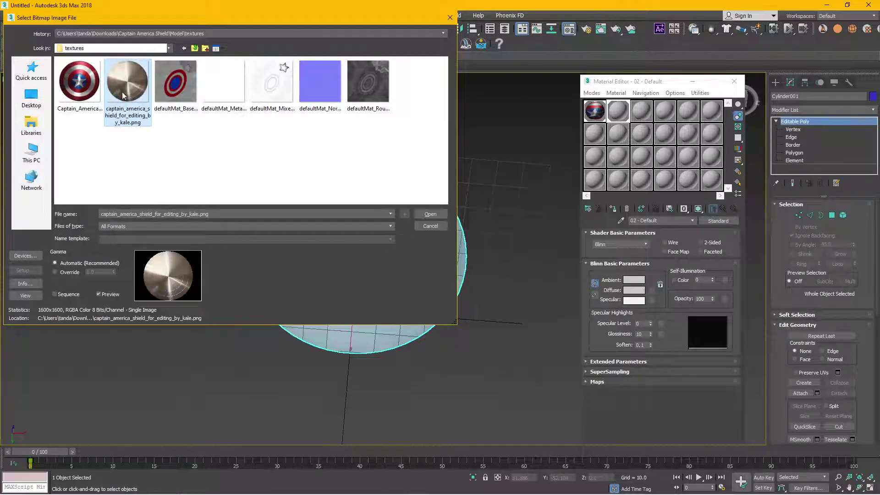
pyautogui.doubleClick(123, 94)
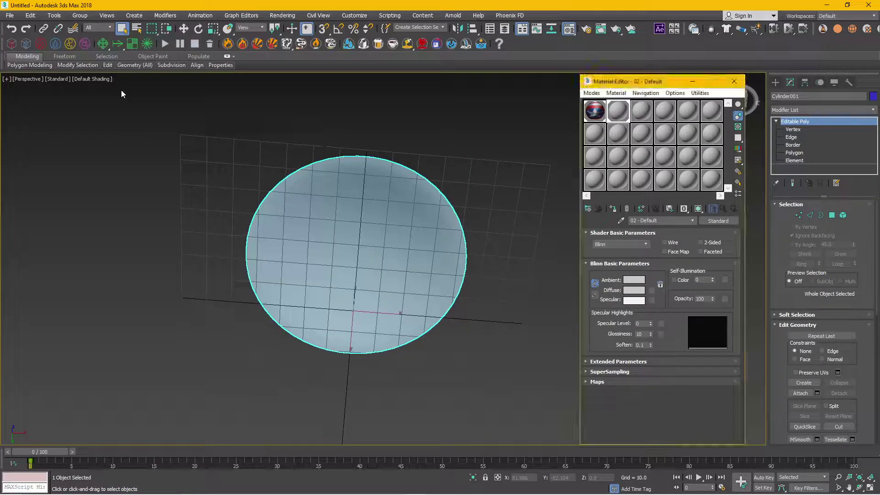
pyautogui.click(698, 209)
pyautogui.click(723, 209)
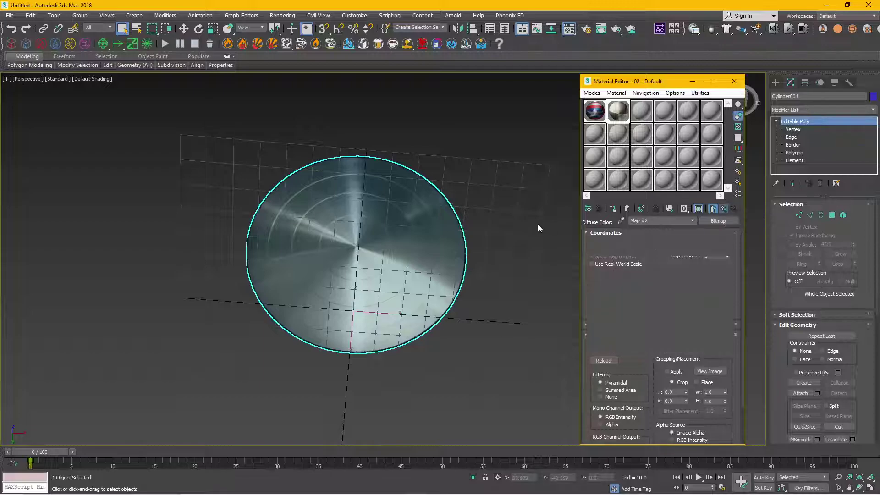
pyautogui.click(537, 224)
pyautogui.moveTo(427, 329)
pyautogui.mouseDown()
pyautogui.moveTo(475, 278)
pyautogui.moveTo(425, 323)
pyautogui.mouseUp()
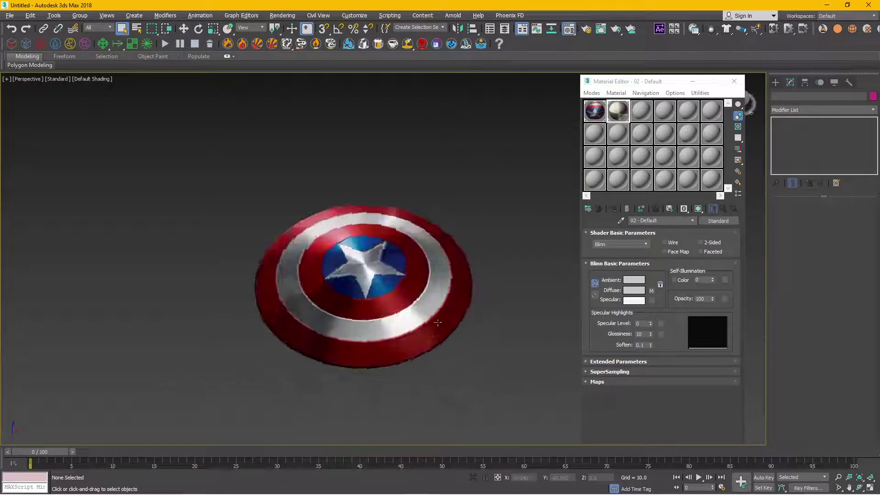
# Select the shield and turn on its wireframe edges with F4
pyautogui.scroll(2, 425, 323)
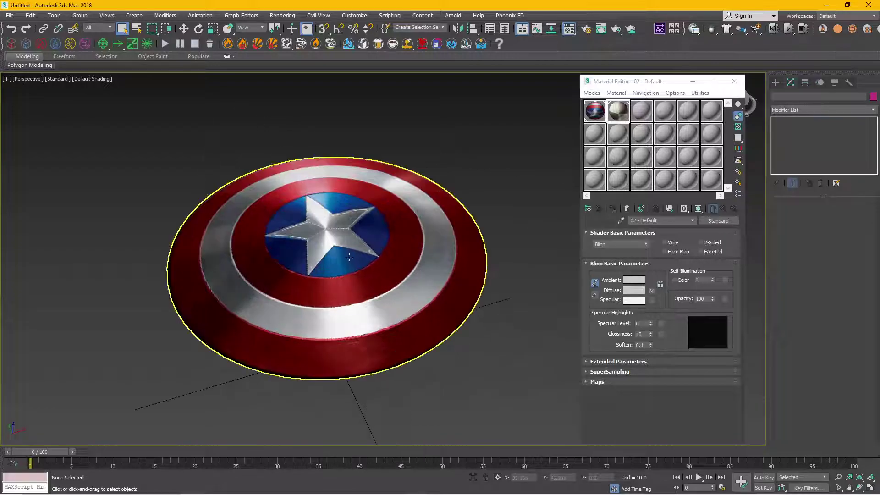
pyautogui.click(437, 229)
pyautogui.press('F4')
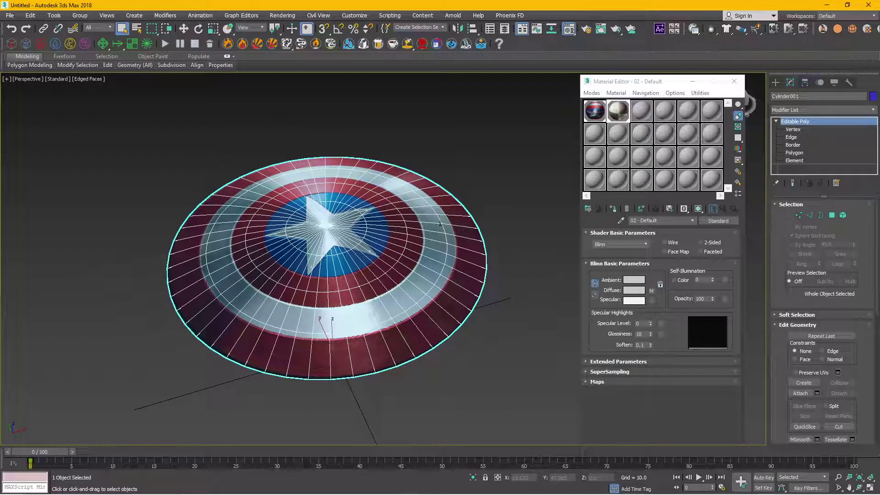
pyautogui.moveTo(439, 225)
pyautogui.mouseDown()
pyautogui.moveTo(480, 237)
pyautogui.moveTo(481, 215)
pyautogui.mouseUp()
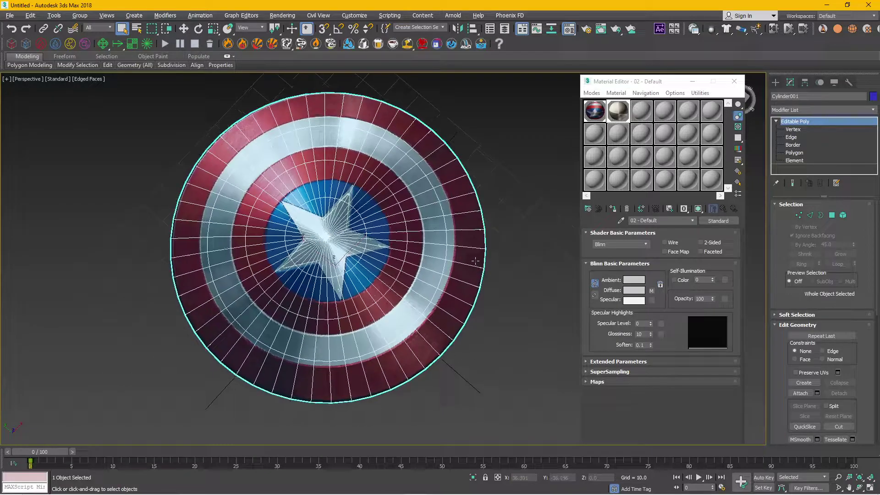
pyautogui.click(775, 121)
# Add a TurboSmooth modifier to the shield and set Iterations to 2
pyautogui.click(835, 109)
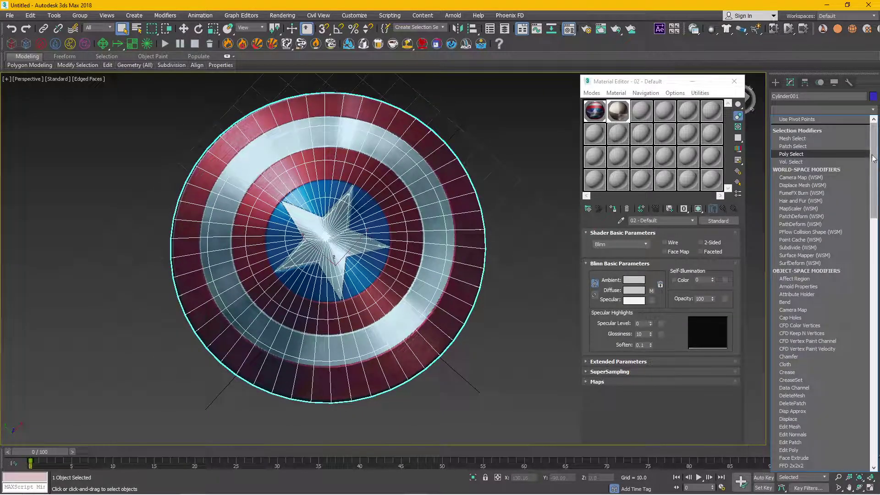
pyautogui.moveTo(868, 164); pyautogui.dragTo(870, 397)
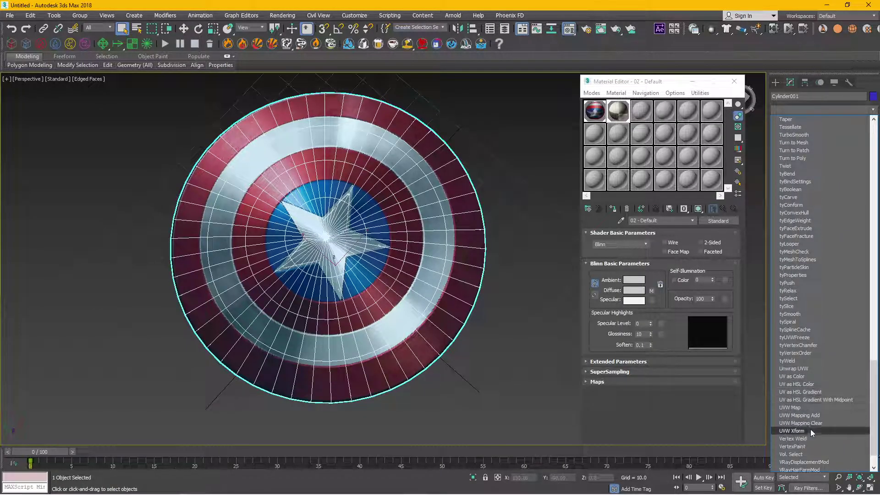
pyautogui.scroll(-2, 811, 398)
pyautogui.scroll(2, 808, 384)
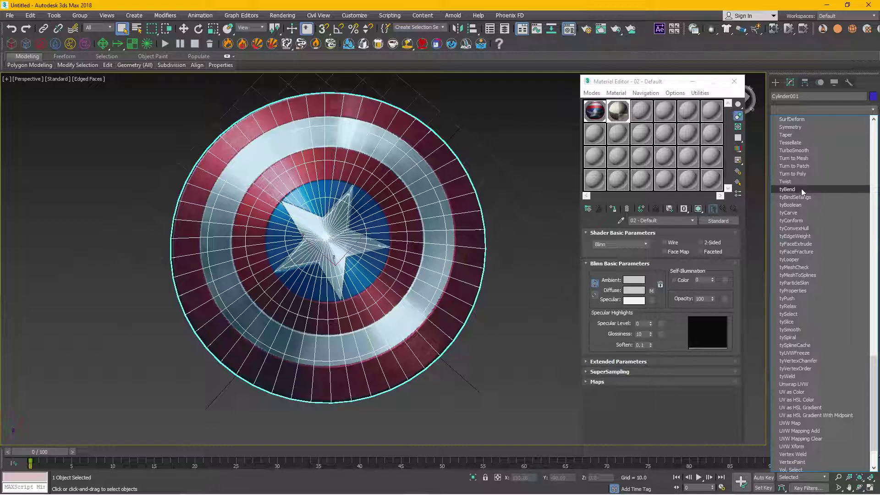
pyautogui.click(801, 150)
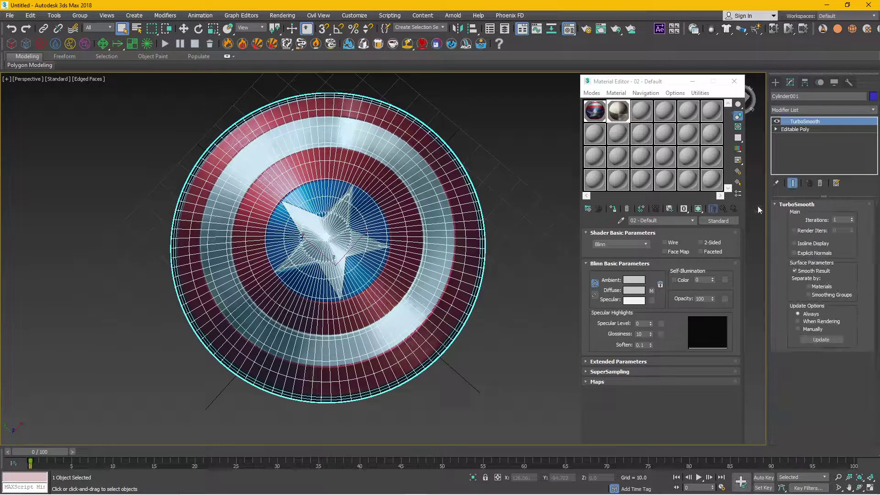
pyautogui.click(851, 218)
# Reselect the shield, tilt the view, and turn the wireframe overlay off with F4
pyautogui.click(528, 314)
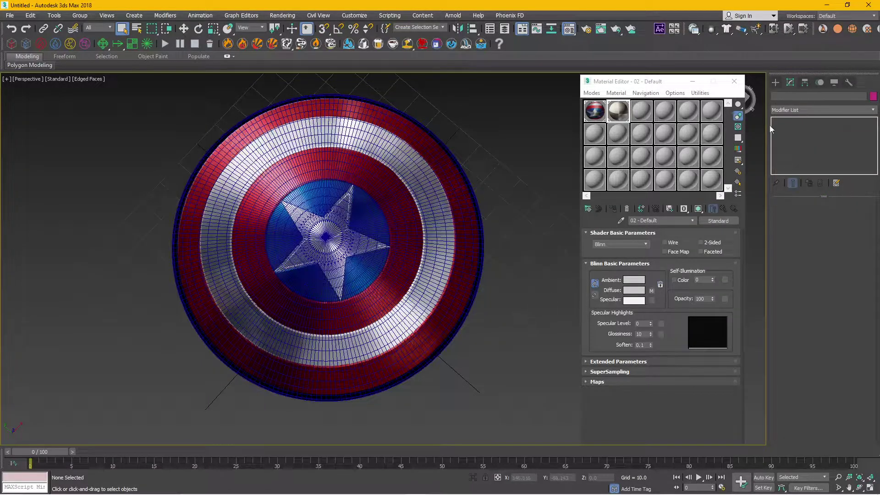
pyautogui.click(441, 278)
pyautogui.moveTo(473, 322); pyautogui.dragTo(471, 294)
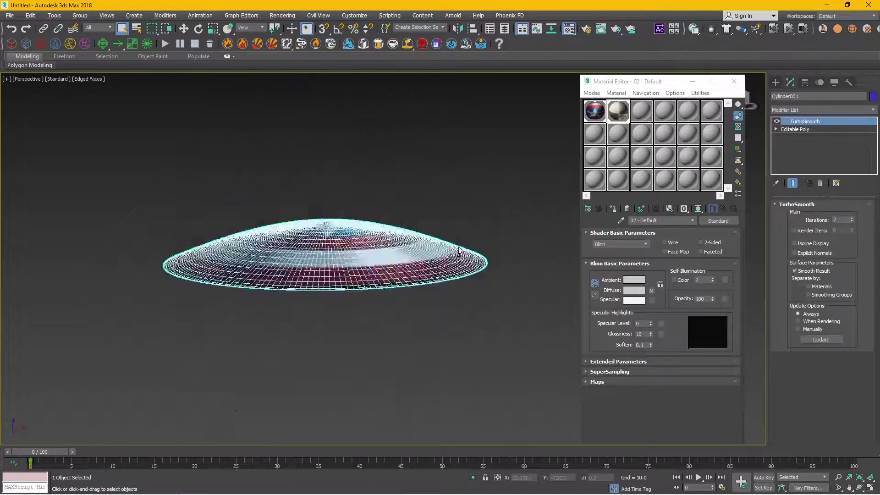
pyautogui.press('F4')
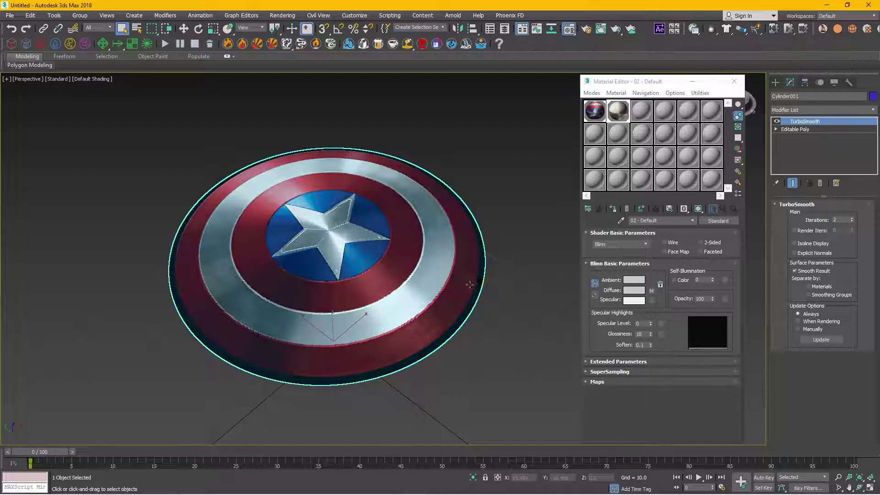
# Switch to the Move tool, orbit to face the shield, and bring up the Create panel
pyautogui.moveTo(523, 210)
pyautogui.mouseDown()
pyautogui.moveTo(510, 269)
pyautogui.moveTo(511, 233)
pyautogui.mouseUp()
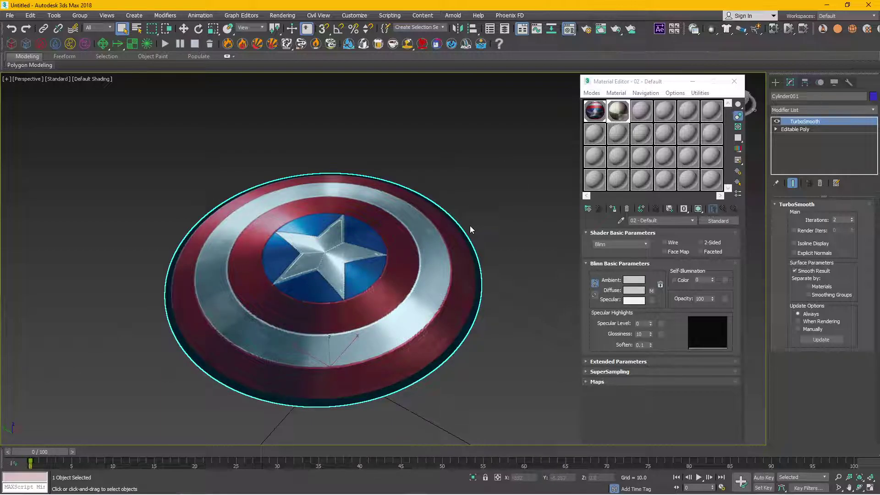
pyautogui.press('F4')
pyautogui.press('F4')
pyautogui.press('w')
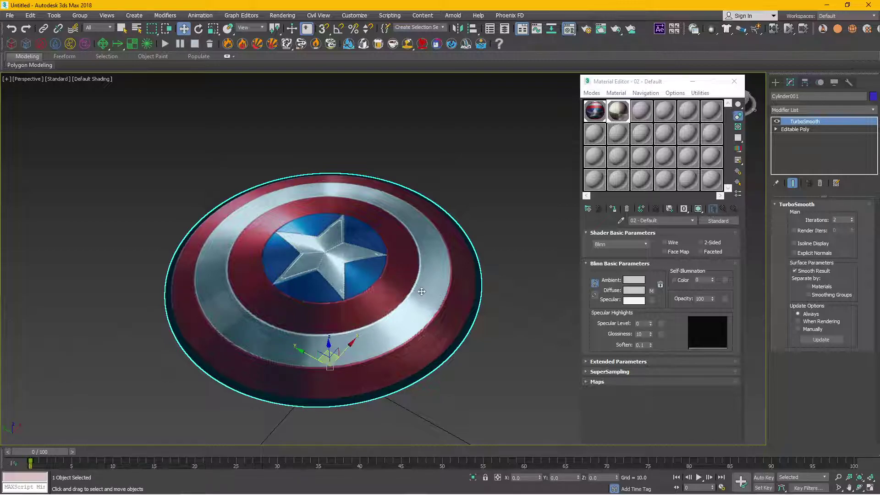
pyautogui.press('F4')
pyautogui.press('F4')
pyautogui.moveTo(400, 331)
pyautogui.mouseDown()
pyautogui.moveTo(410, 352)
pyautogui.moveTo(337, 286)
pyautogui.moveTo(551, 242)
pyautogui.mouseUp()
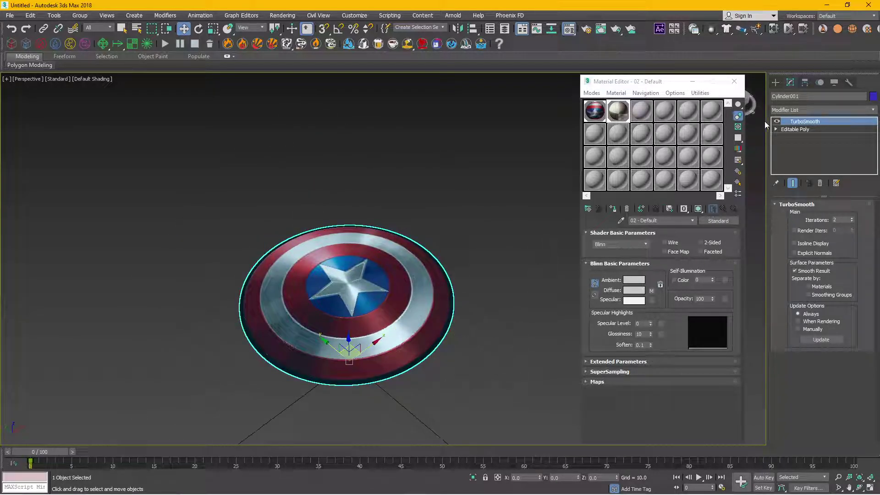
pyautogui.click(774, 82)
# Choose the RayFire category, launch the RayFire floater, and add Cylinder001 as a Dynamic / Impact object
pyautogui.click(833, 109)
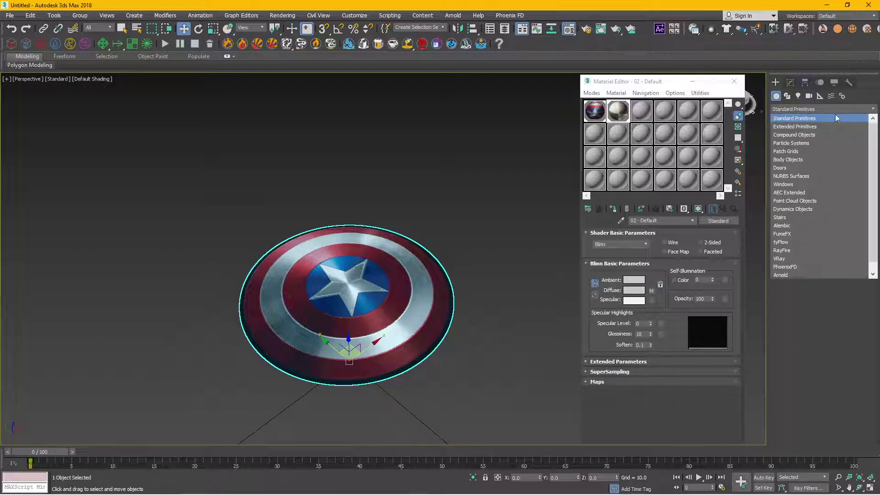
pyautogui.click(794, 250)
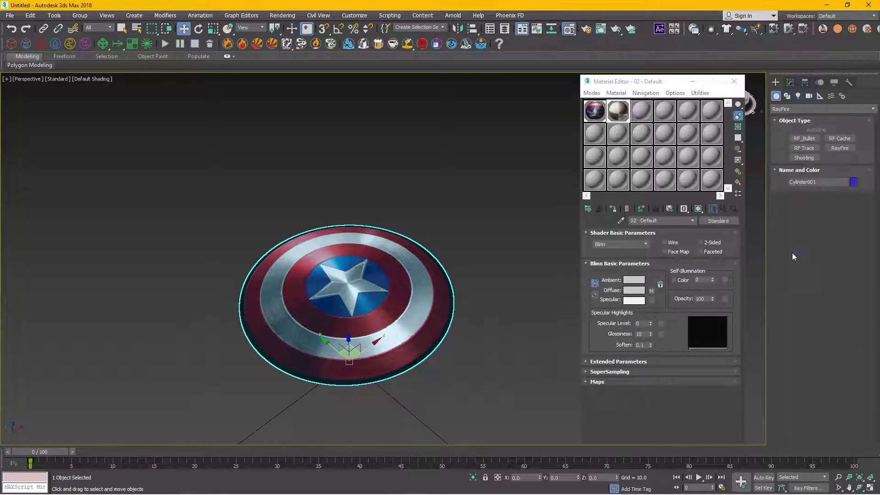
pyautogui.click(840, 151)
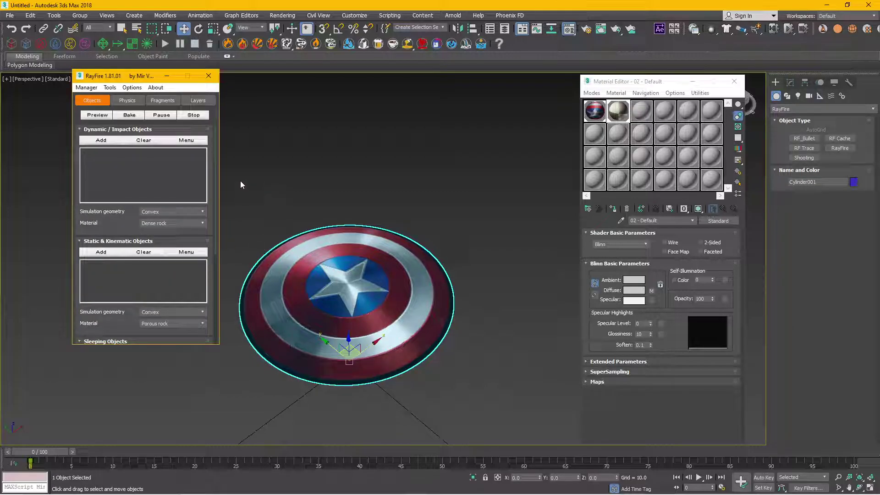
pyautogui.click(331, 272)
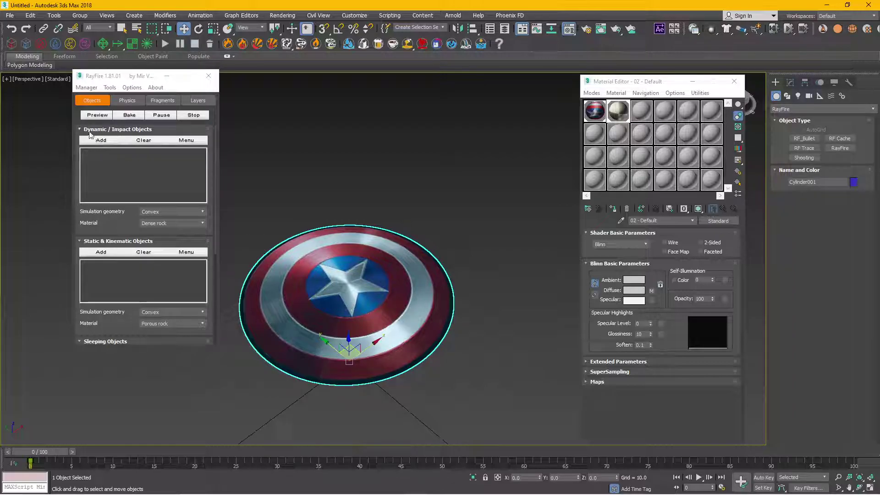
pyautogui.click(101, 139)
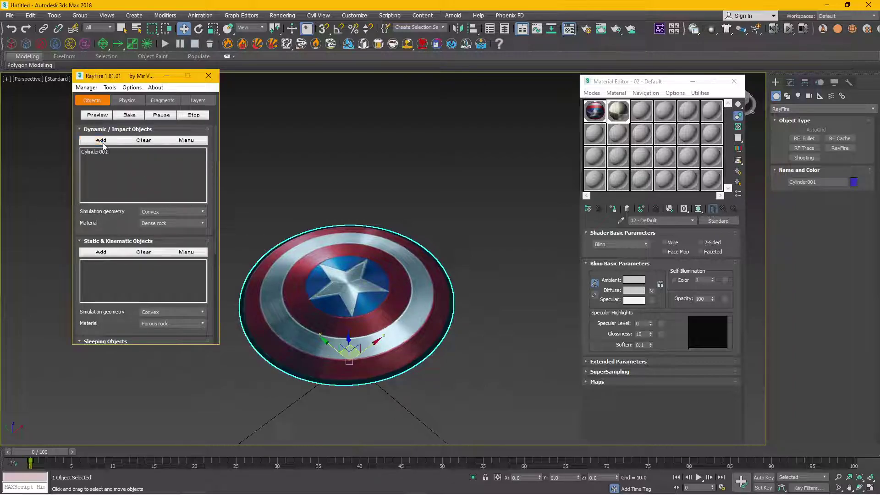
# On RayFire's Fragments tab, fracture the shield with Voronoi - Irregular type at 3 iterations
pyautogui.click(162, 100)
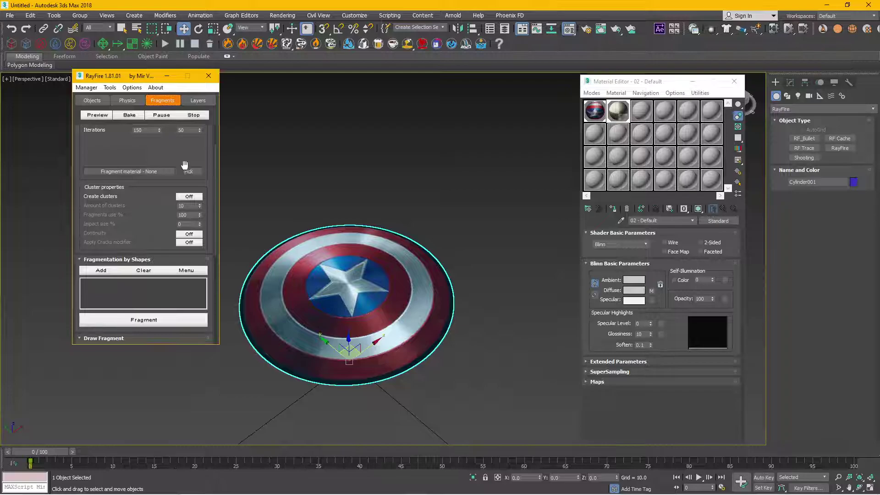
pyautogui.press('F4')
pyautogui.scroll(2, 412, 307)
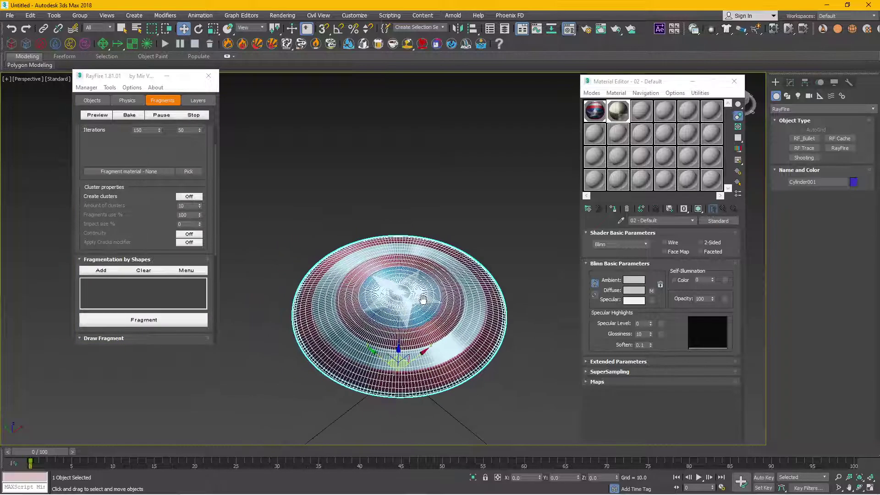
pyautogui.scroll(3, 419, 310)
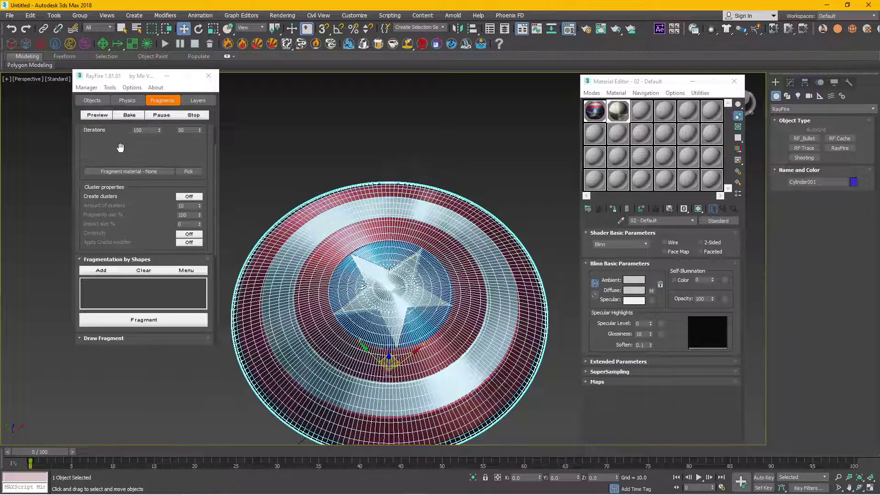
pyautogui.moveTo(106, 147); pyautogui.dragTo(103, 217)
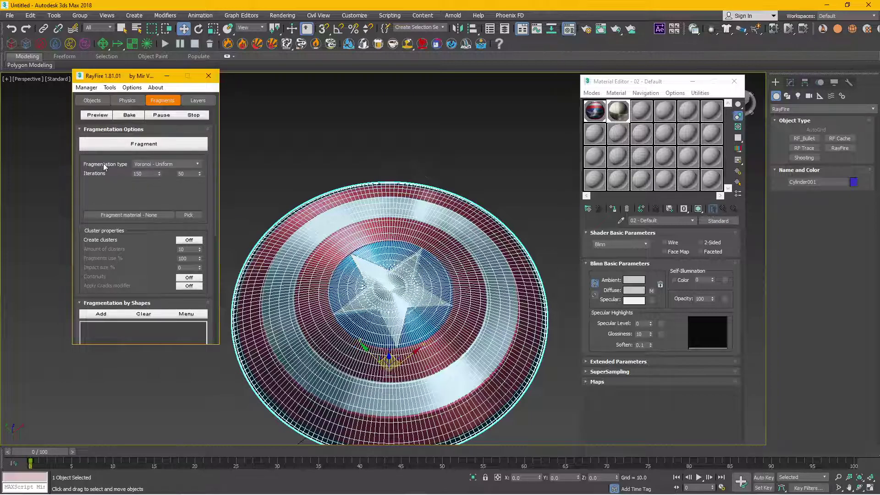
pyautogui.click(145, 168)
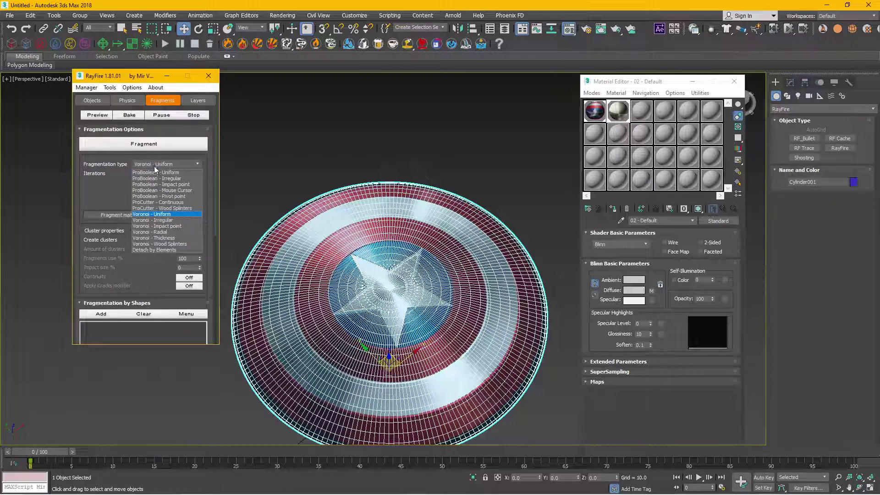
pyautogui.click(156, 222)
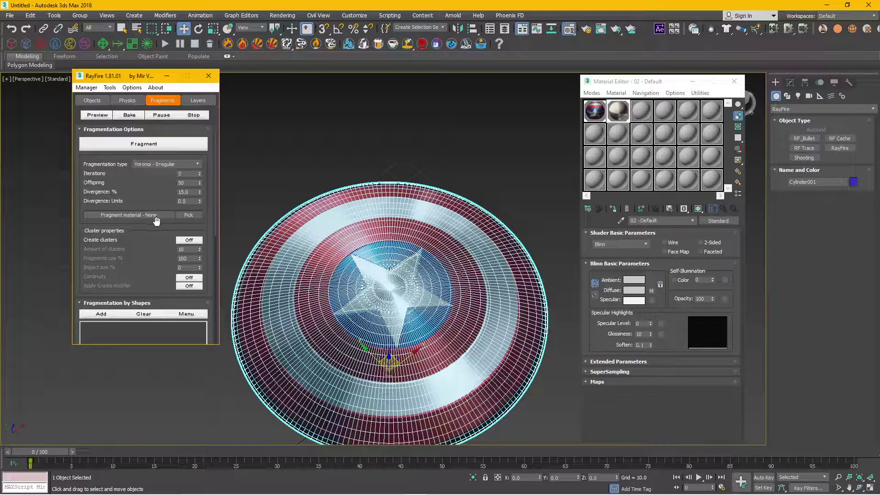
pyautogui.click(140, 145)
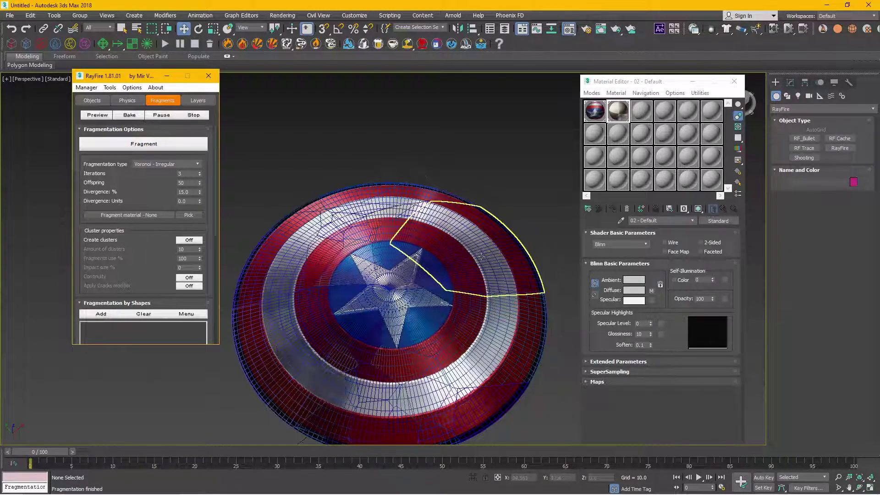
# Select a single shield fragment, lift it out of the shield, then undo the lift
pyautogui.moveTo(436, 294)
pyautogui.mouseDown()
pyautogui.moveTo(459, 293)
pyautogui.moveTo(338, 327)
pyautogui.mouseUp()
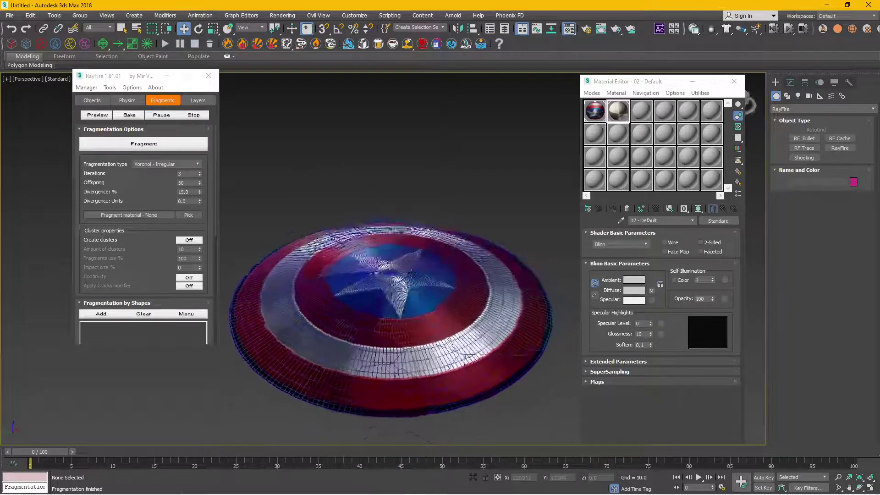
pyautogui.click(339, 328)
pyautogui.click(282, 303)
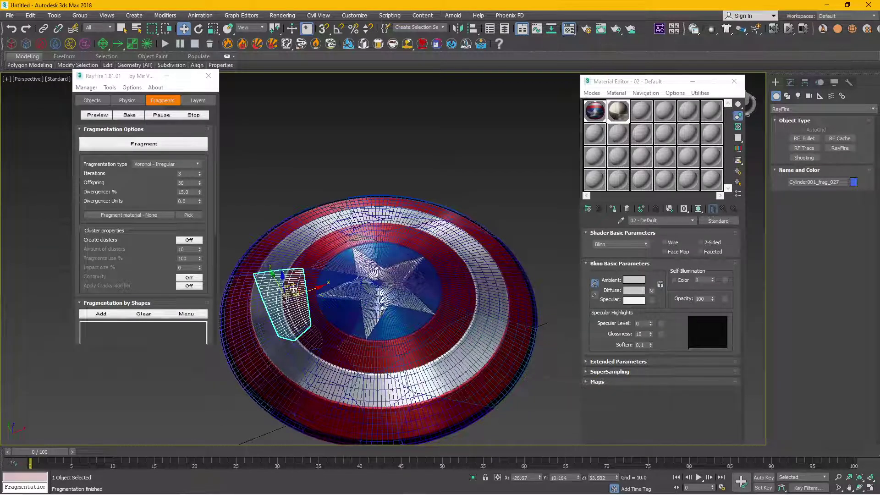
pyautogui.moveTo(282, 303); pyautogui.dragTo(289, 275)
pyautogui.moveTo(283, 270); pyautogui.dragTo(281, 179)
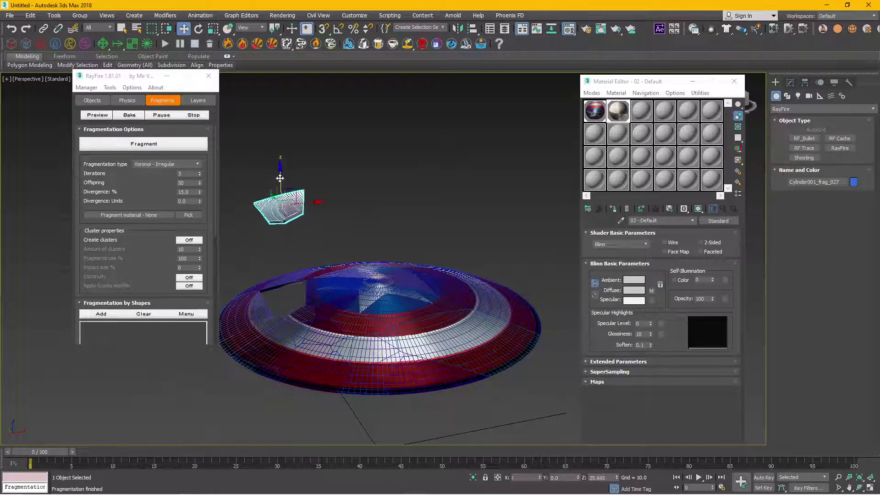
pyautogui.hotkey('ctrl', 'z')
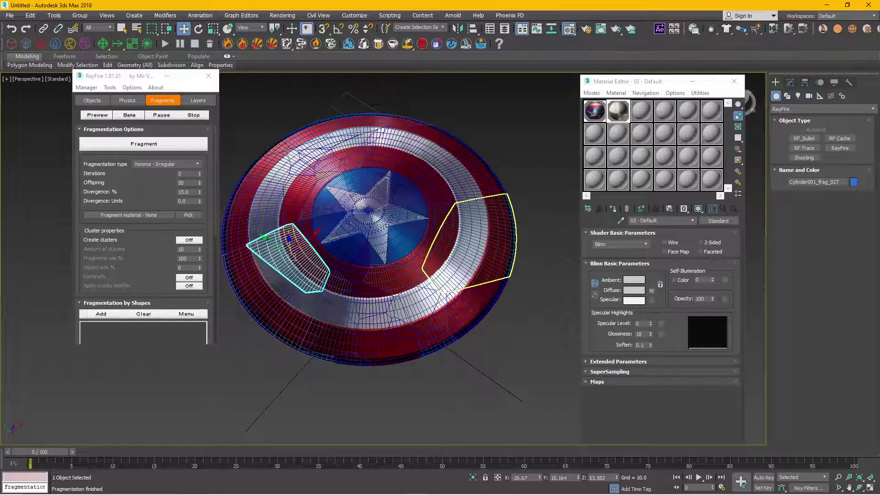
# Test-lift two more fragments, undoing each so the shield stays whole
pyautogui.moveTo(326, 151)
pyautogui.mouseDown()
pyautogui.moveTo(323, 97)
pyautogui.moveTo(433, 292)
pyautogui.mouseUp()
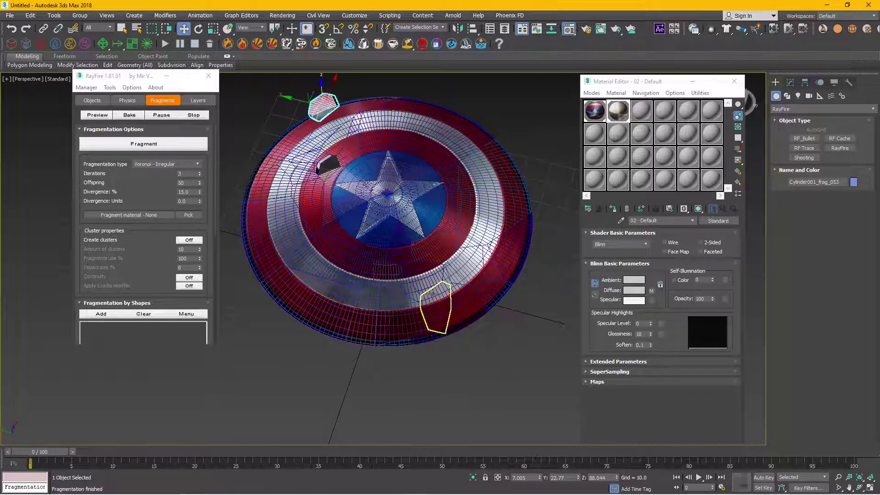
pyautogui.hotkey('ctrl', 'z')
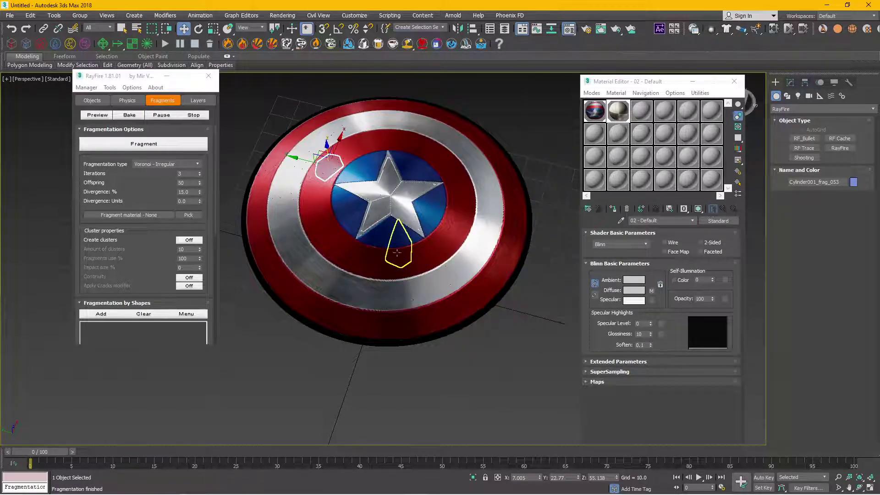
pyautogui.click(377, 281)
pyautogui.moveTo(423, 326); pyautogui.dragTo(394, 286)
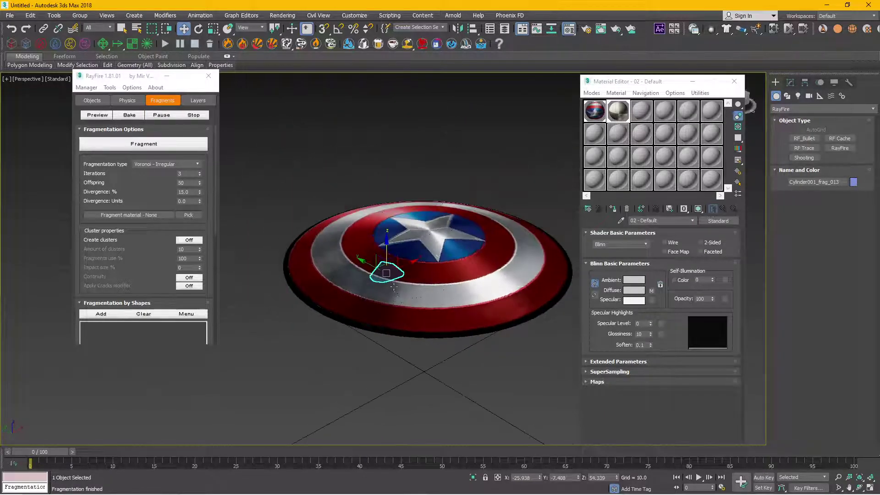
pyautogui.moveTo(388, 254)
pyautogui.mouseDown()
pyautogui.moveTo(388, 201)
pyautogui.moveTo(456, 336)
pyautogui.moveTo(441, 331)
pyautogui.mouseUp()
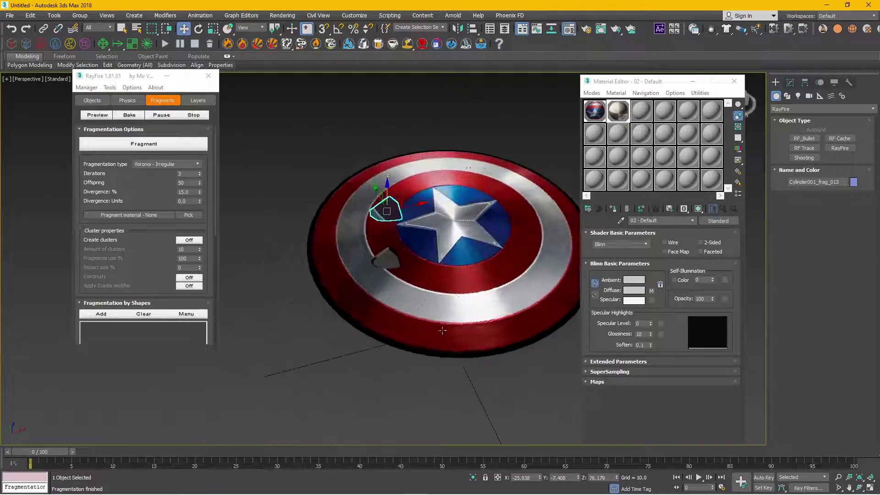
pyautogui.hotkey('ctrl', 'z')
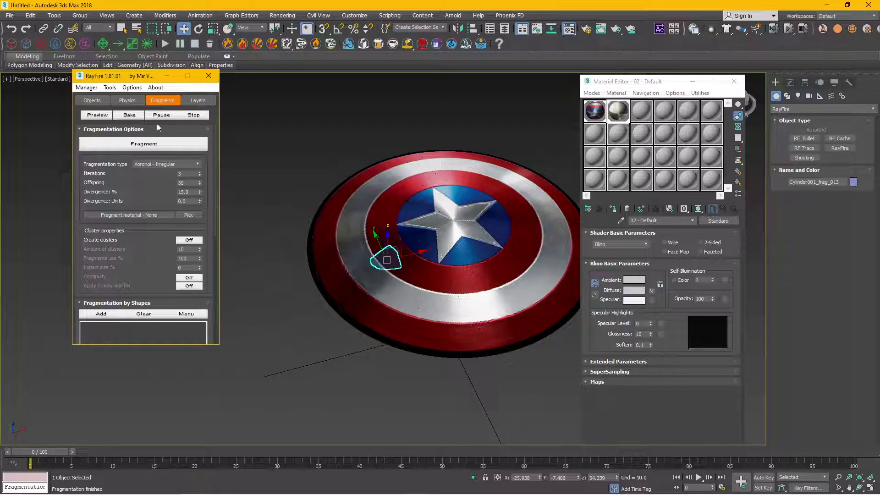
# Switch over to OBS Studio and then back to the 3ds Max scene
pyautogui.moveTo(352, 479)
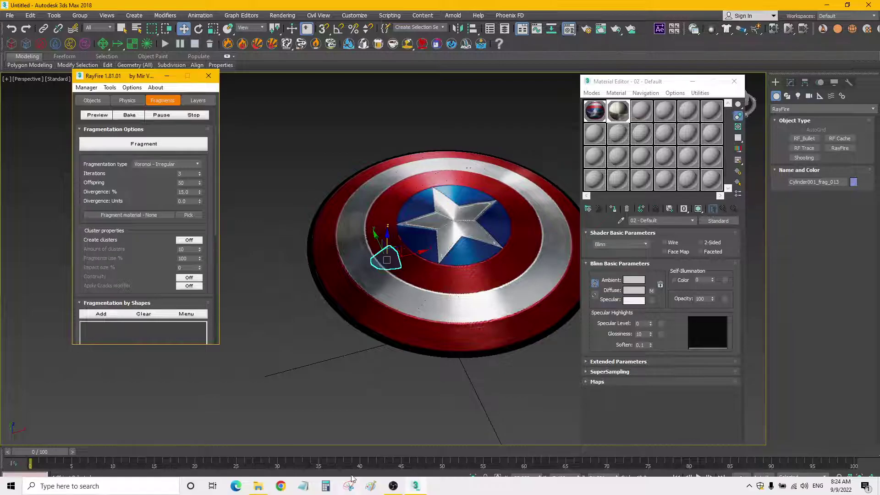
pyautogui.click(394, 487)
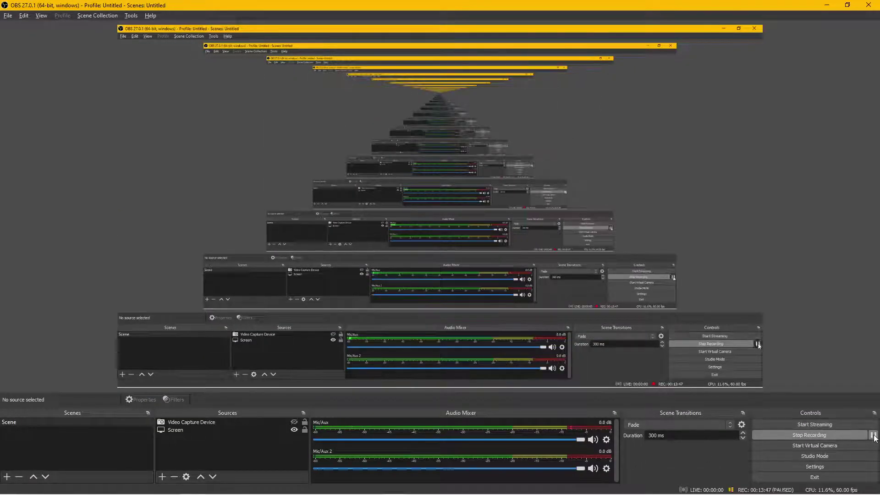
pyautogui.click(415, 486)
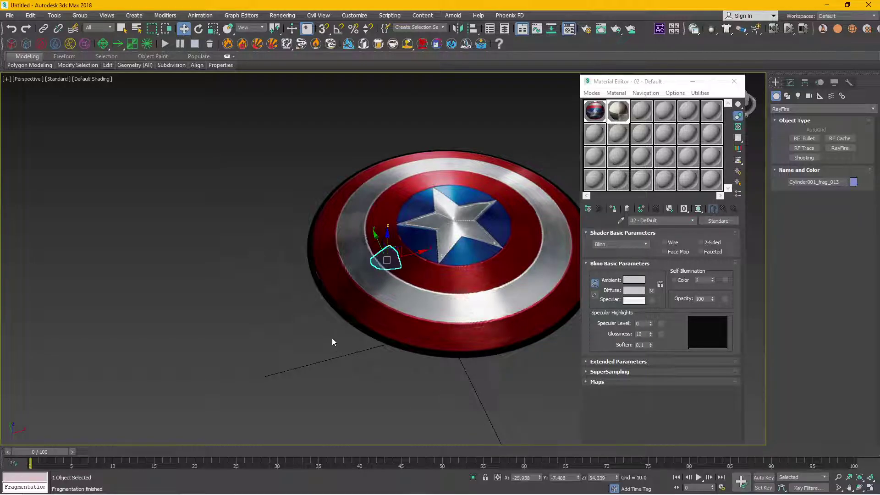
# Box-select all 53 RF_Fragments_1 pieces of the shield, reframing the view around them
pyautogui.moveTo(266, 233); pyautogui.dragTo(158, 191)
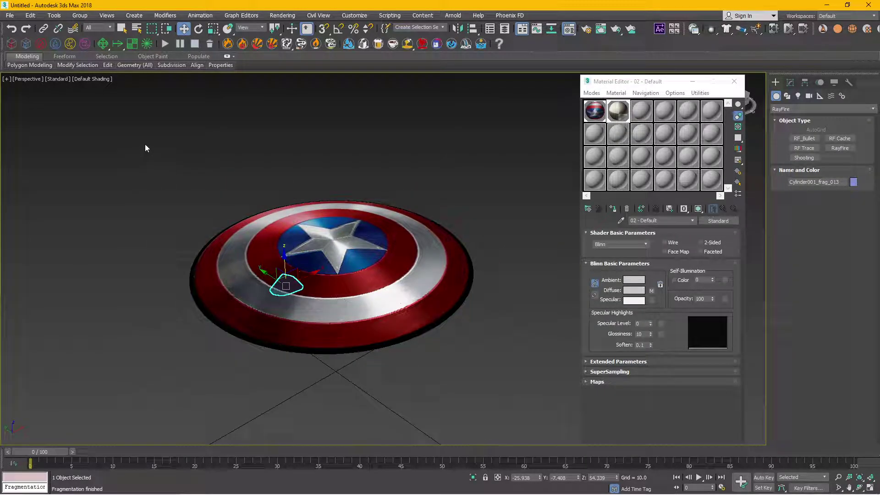
pyautogui.moveTo(483, 402); pyautogui.dragTo(533, 409)
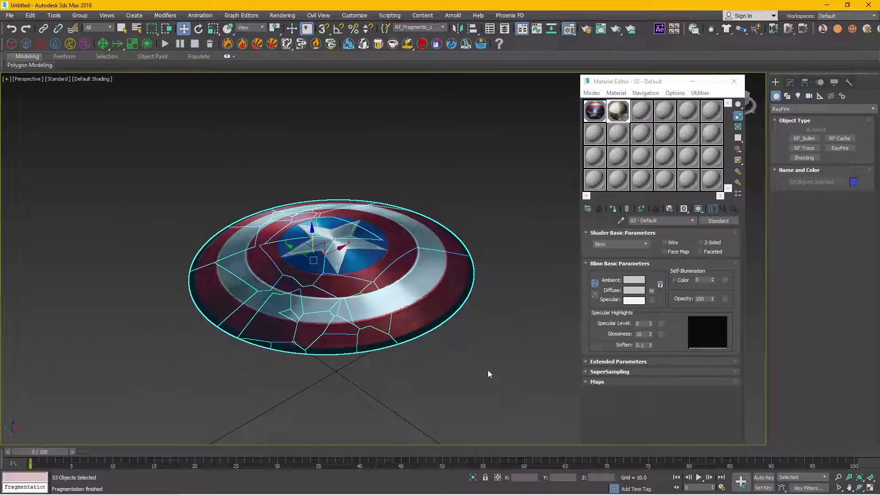
pyautogui.moveTo(487, 369); pyautogui.dragTo(447, 358)
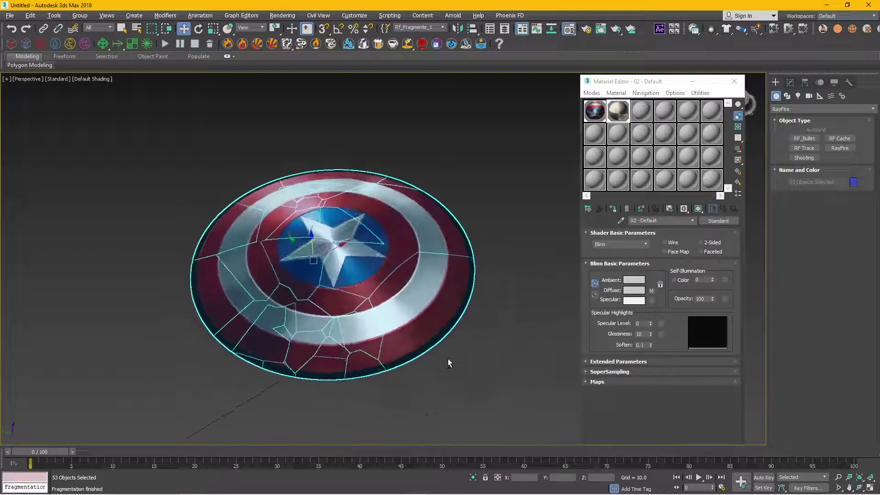
pyautogui.click(8, 16)
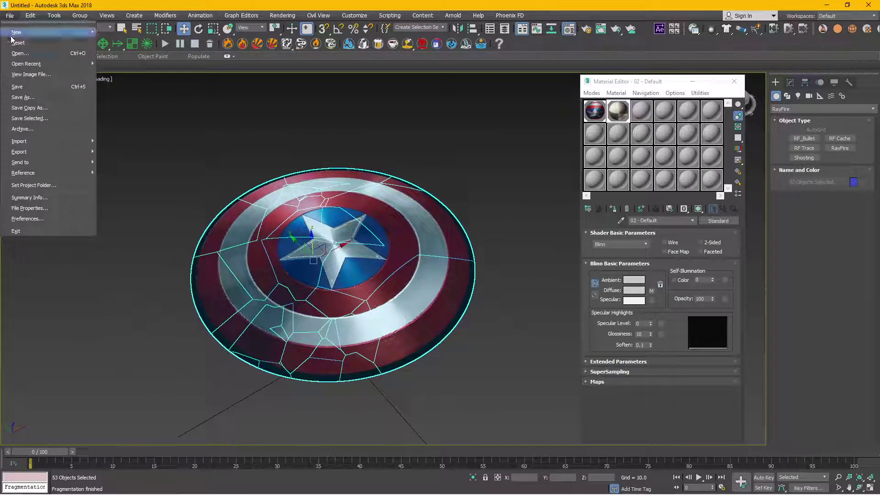
pyautogui.moveTo(27, 151)
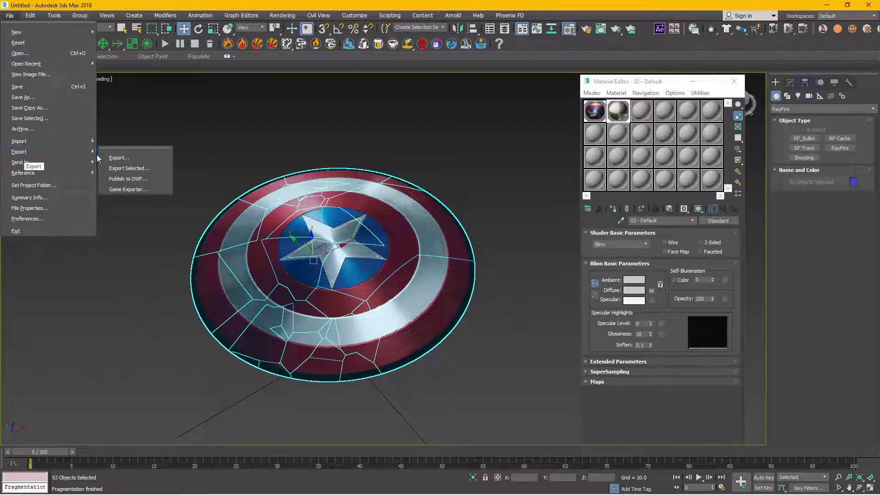
pyautogui.click(137, 171)
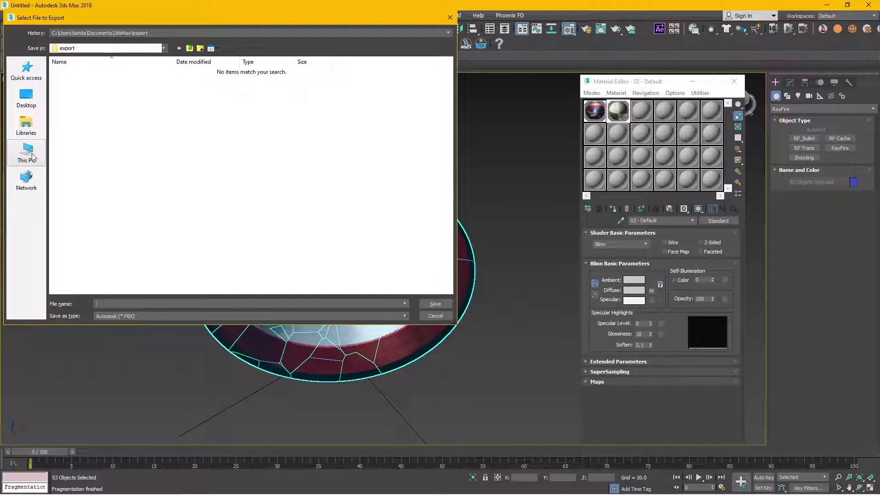
pyautogui.click(34, 150)
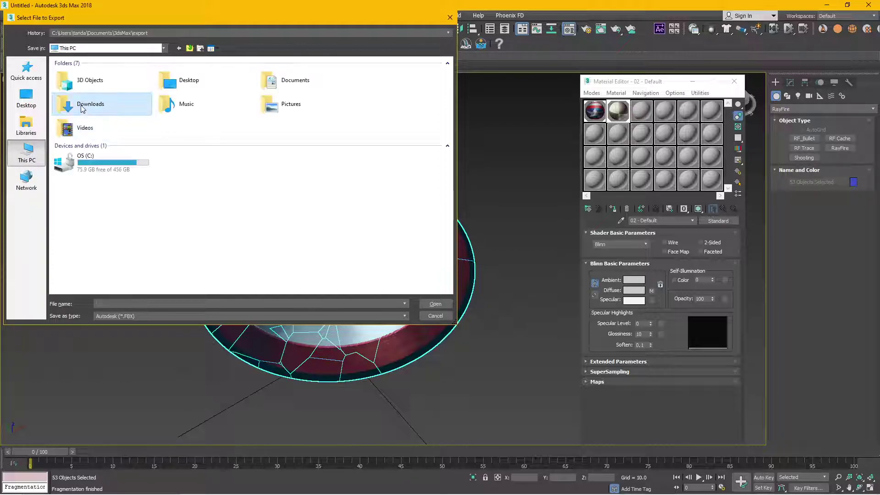
pyautogui.click(26, 97)
pyautogui.doubleClick(74, 98)
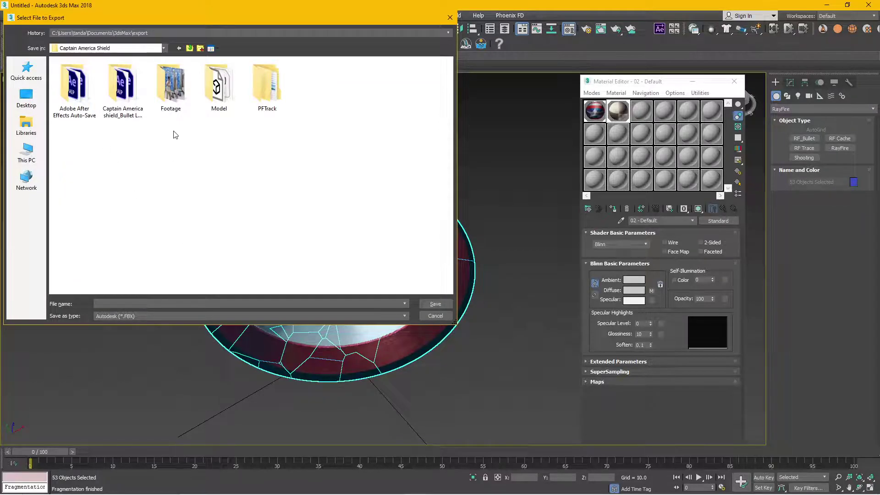
pyautogui.doubleClick(217, 87)
pyautogui.click(132, 316)
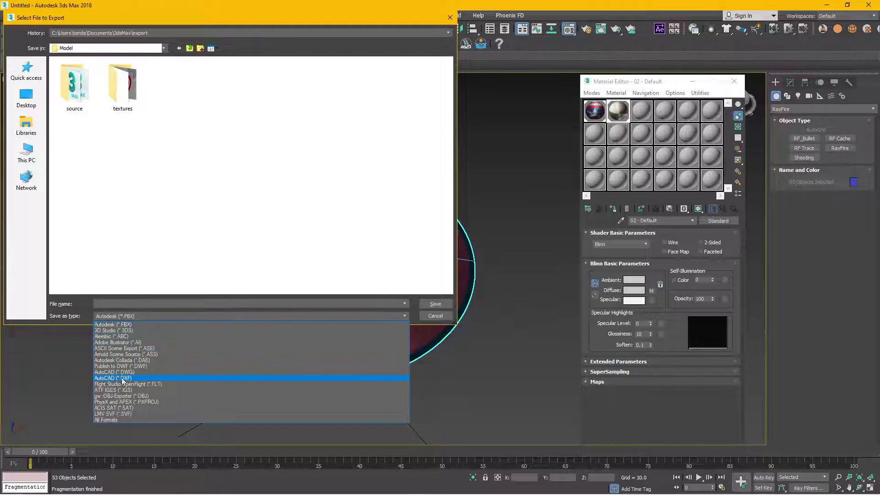
pyautogui.click(118, 397)
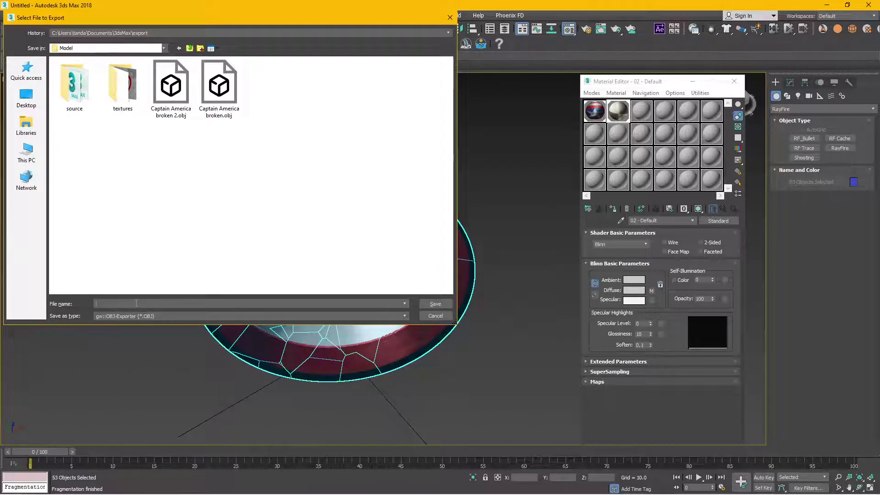
pyautogui.click(170, 92)
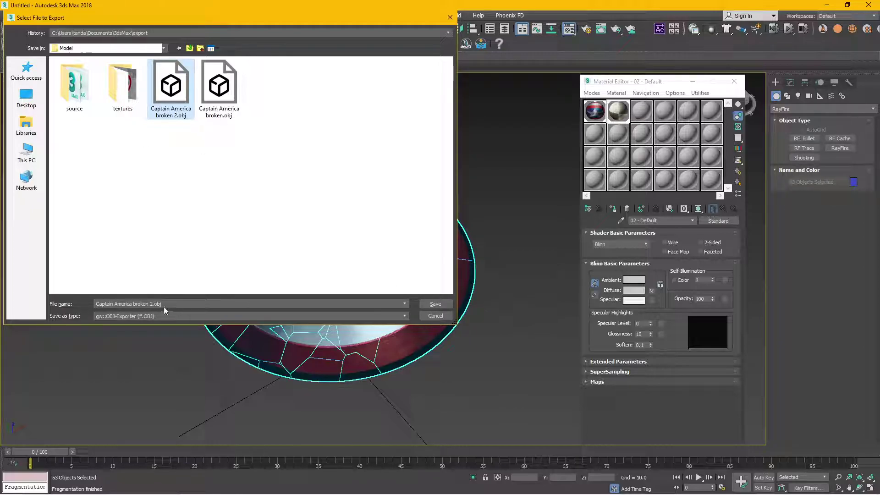
pyautogui.click(149, 304)
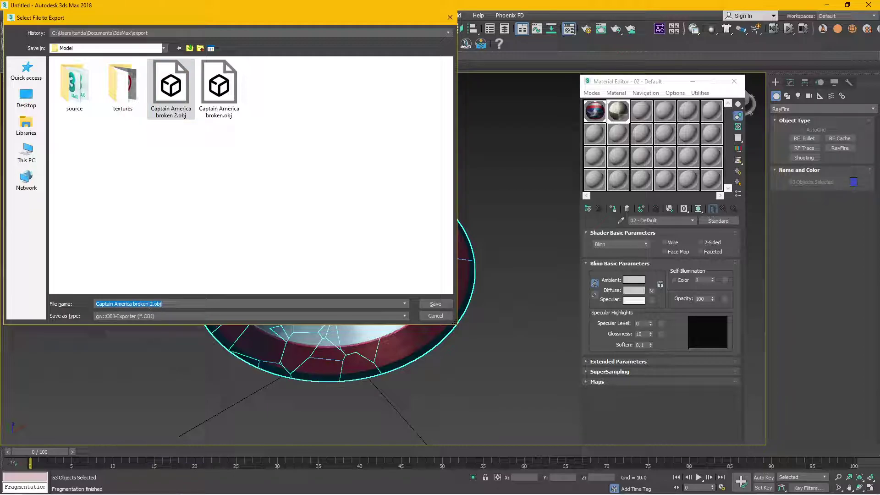
pyautogui.click(435, 318)
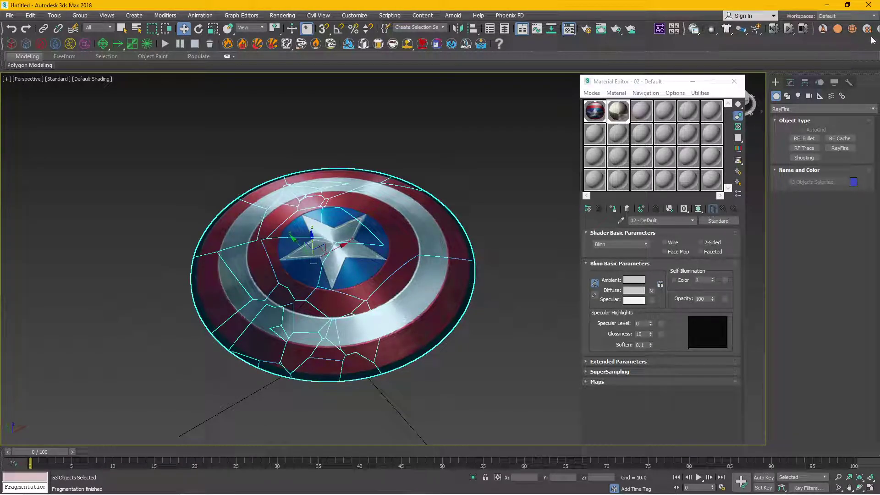
# Close 3ds Max with Don't Save, then launch After Effects 2022 from the desktop shortcut
pyautogui.click(868, 5)
pyautogui.click(450, 269)
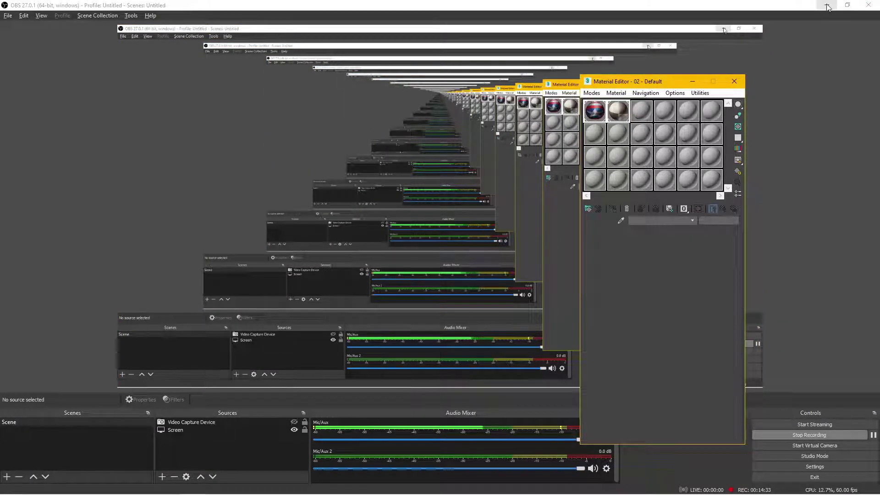
pyautogui.click(826, 5)
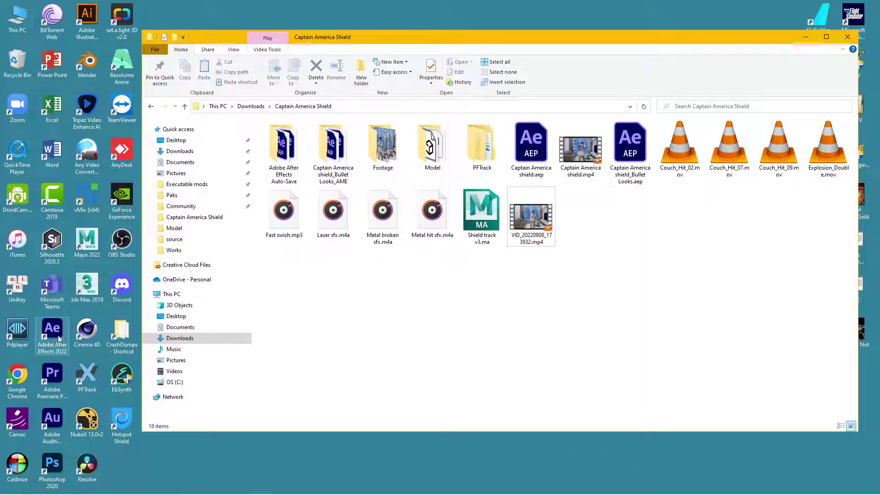
pyautogui.click(58, 338)
pyautogui.moveTo(364, 492)
pyautogui.click(395, 487)
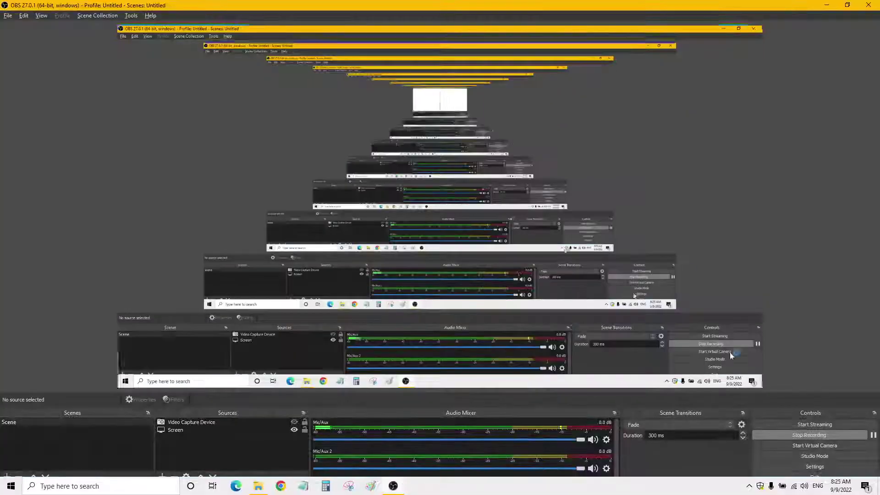
# Bring After Effects to the front and widen the Untitled Project's Project panel
pyautogui.moveTo(526, 479)
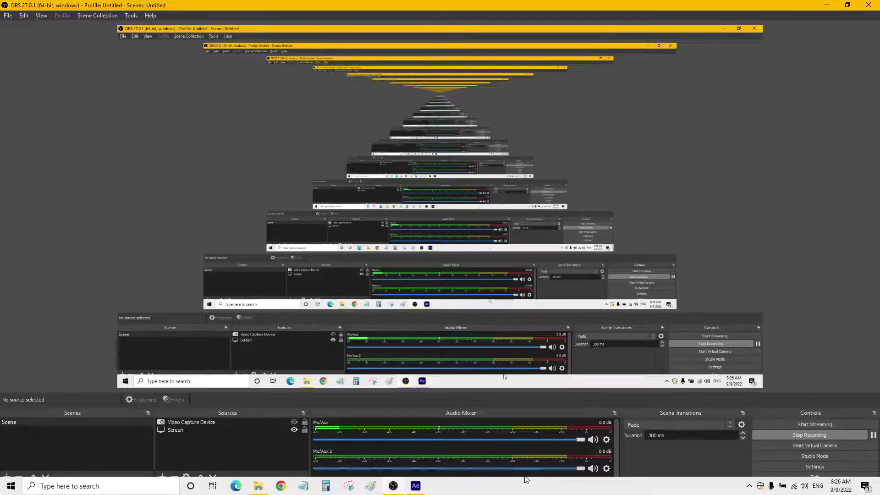
pyautogui.click(416, 486)
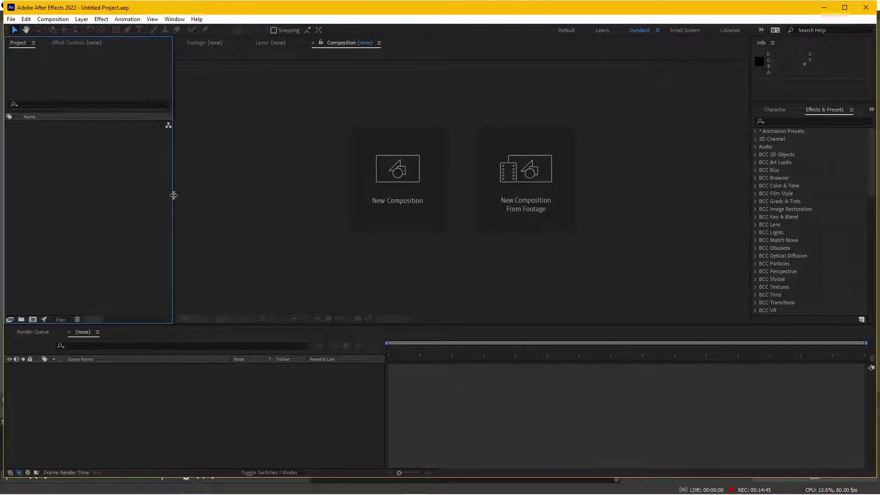
pyautogui.moveTo(170, 195); pyautogui.dragTo(190, 195)
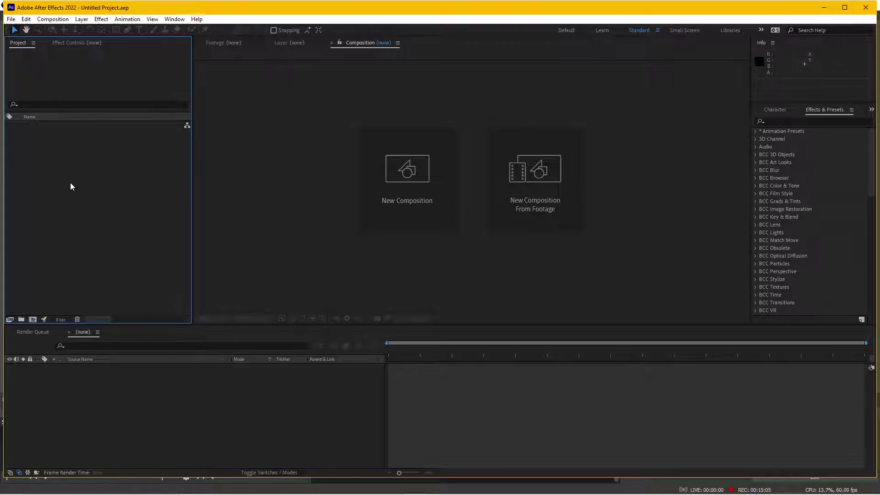
# Import Shield track v2.ma from PFTrack > Captain America shield and open its composition
pyautogui.click(12, 21)
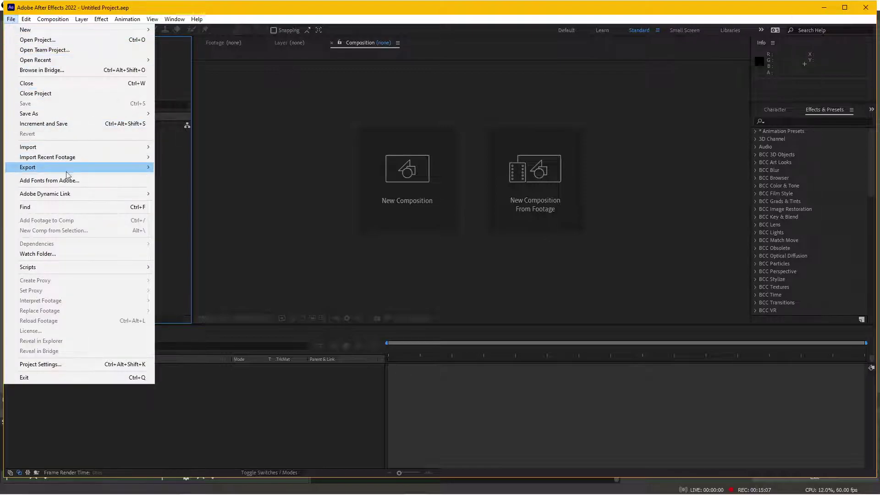
pyautogui.moveTo(126, 149)
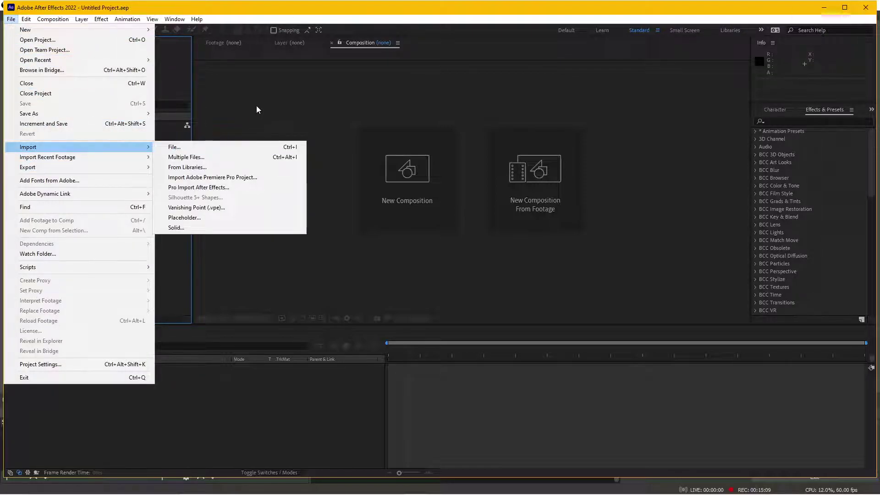
pyautogui.press('Escape')
pyautogui.press('Escape')
pyautogui.doubleClick(76, 221)
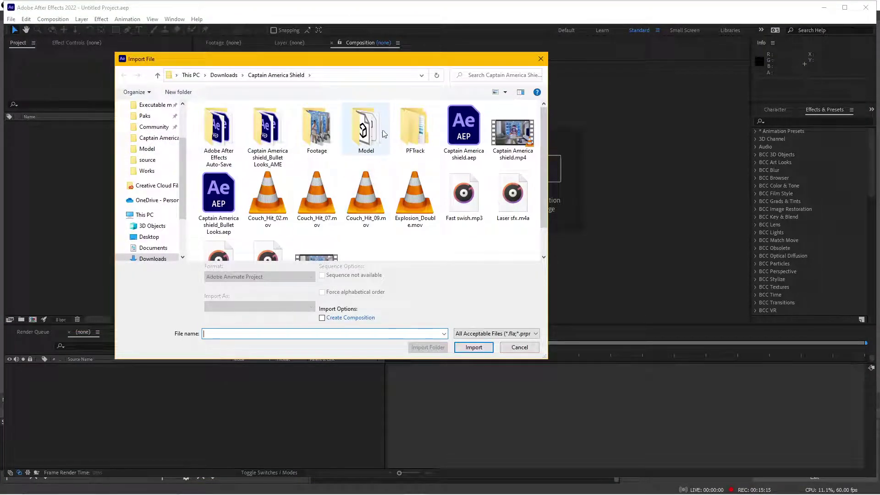
pyautogui.doubleClick(415, 129)
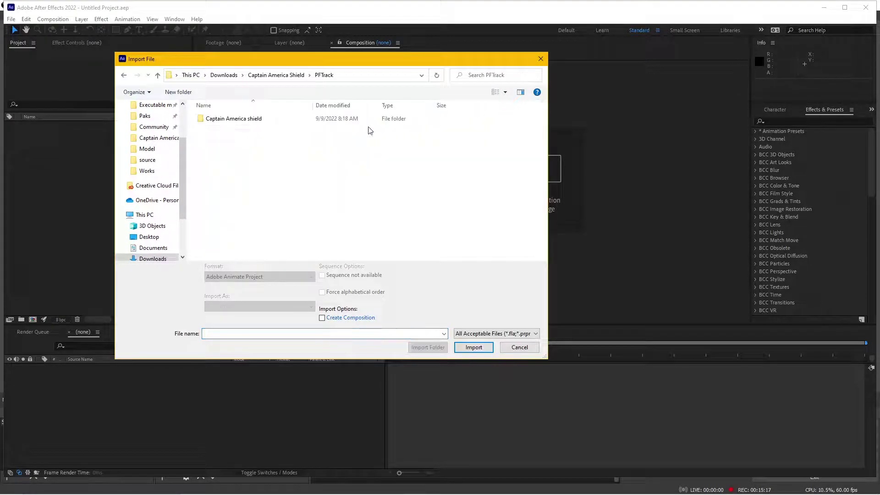
pyautogui.doubleClick(252, 120)
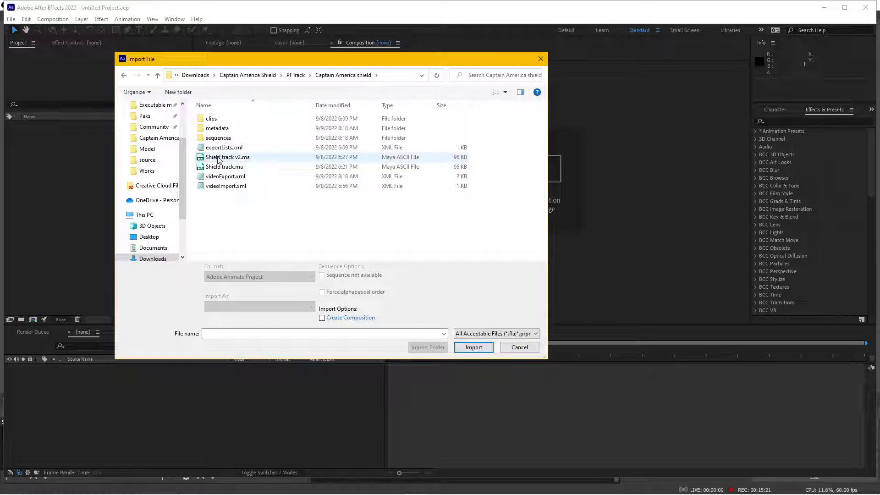
pyautogui.click(217, 159)
pyautogui.doubleClick(237, 160)
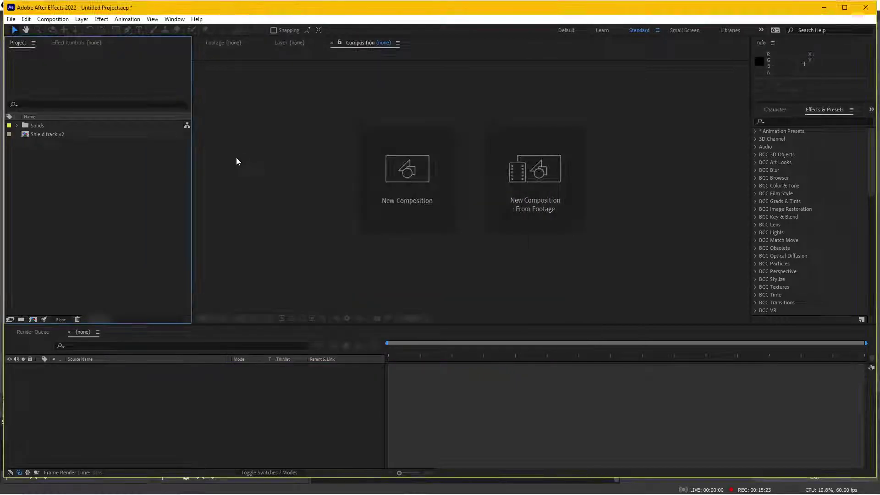
pyautogui.click(60, 136)
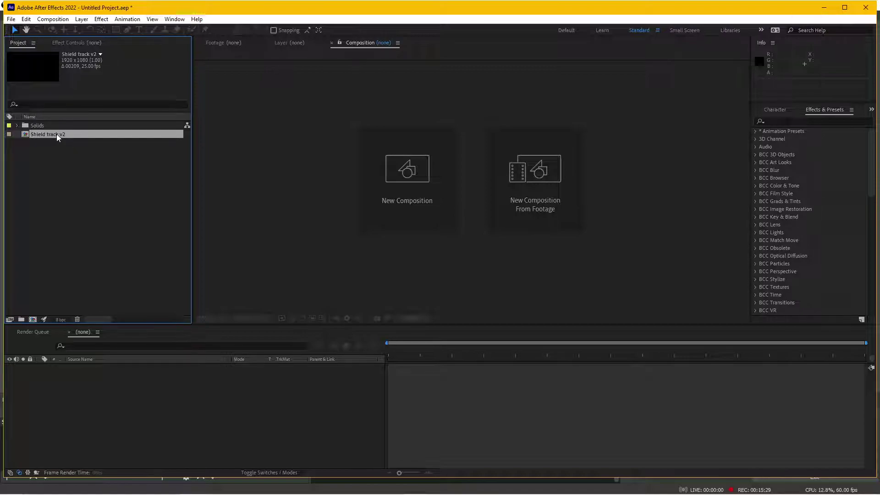
pyautogui.doubleClick(57, 134)
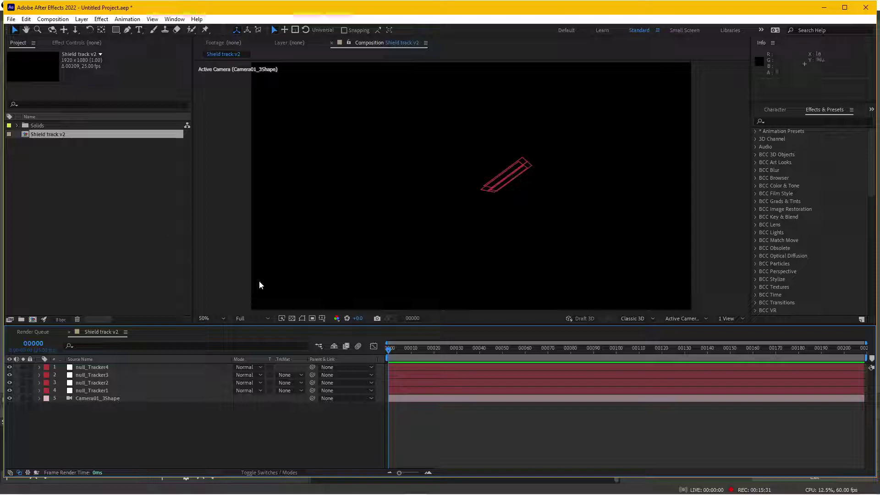
# Move to frame 00013 and select the camera and tracker null layers to inspect them
pyautogui.click(397, 348)
pyautogui.moveTo(399, 347); pyautogui.dragTo(417, 349)
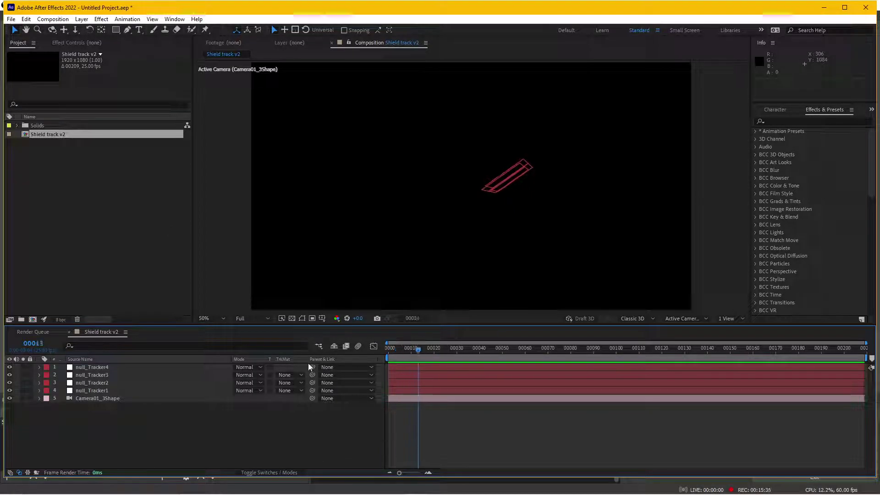
pyautogui.click(103, 398)
pyautogui.click(111, 390)
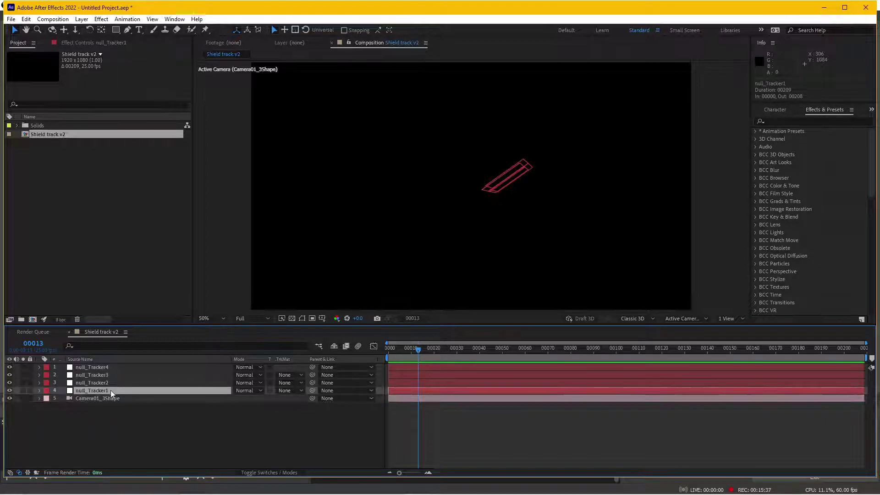
pyautogui.click(111, 367)
pyautogui.keyDown('shift'); pyautogui.click(112, 391); pyautogui.keyUp('shift')
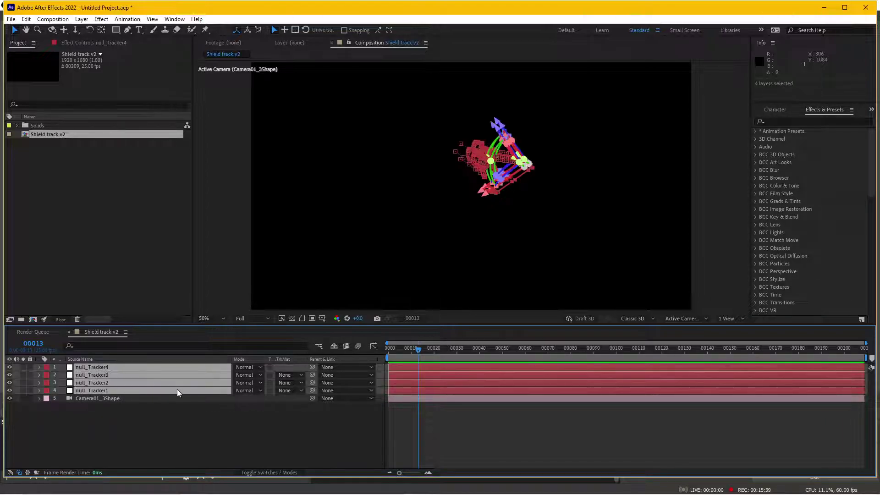
pyautogui.click(437, 408)
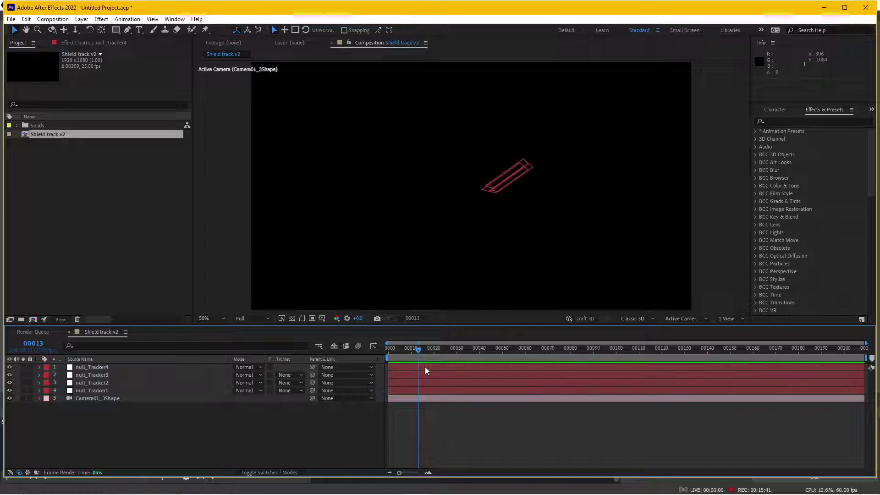
# Scrub to about frame 00053 and back to the start, then reopen the Import File window
pyautogui.moveTo(417, 350); pyautogui.dragTo(768, 366)
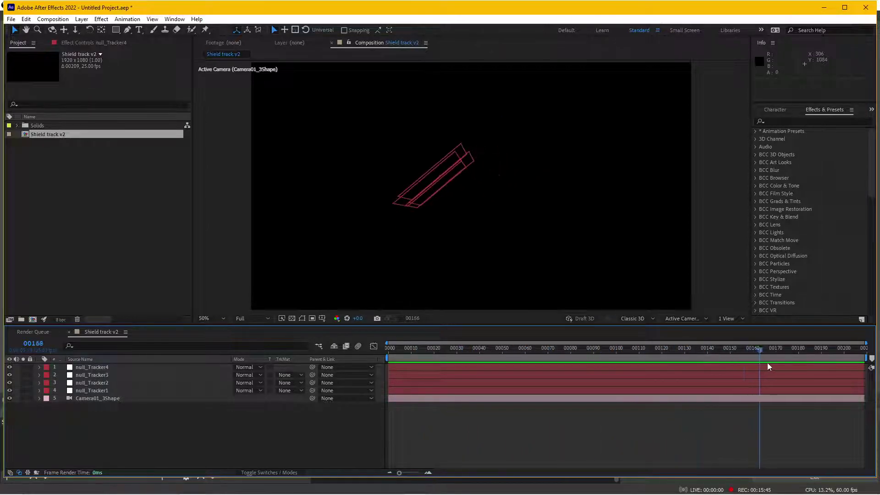
pyautogui.moveTo(827, 362); pyautogui.dragTo(326, 348)
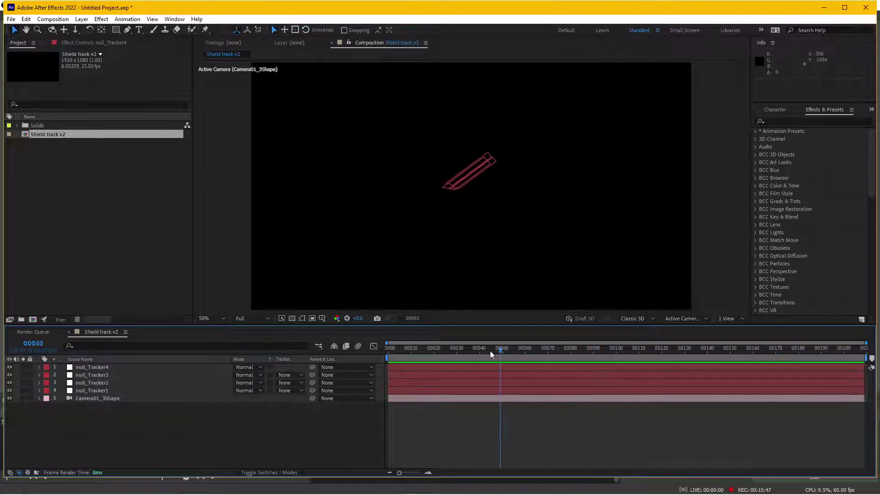
pyautogui.click(91, 209)
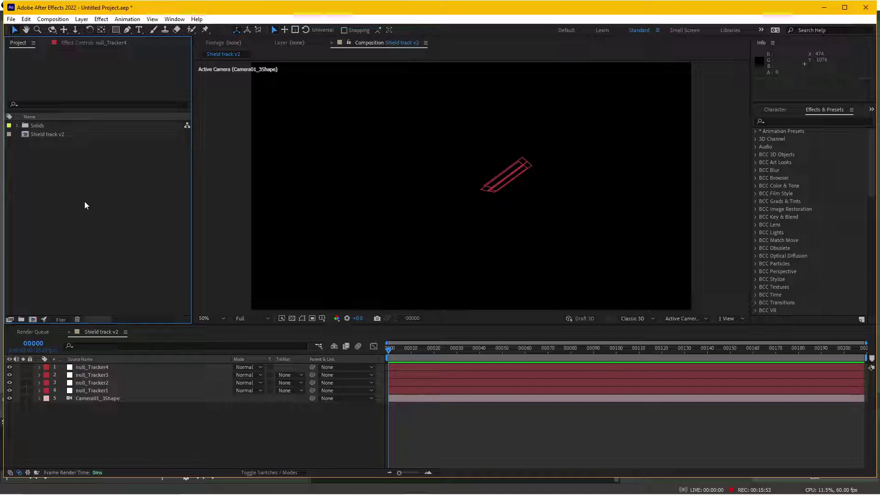
pyautogui.doubleClick(85, 201)
# Import the Footage BG_00116.png frames as one PNG image sequence
pyautogui.click(288, 79)
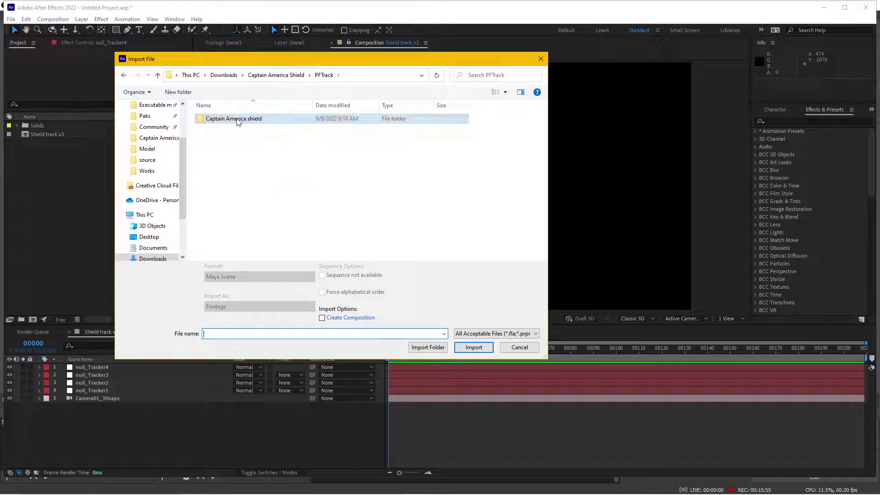
pyautogui.click(276, 75)
pyautogui.doubleClick(311, 130)
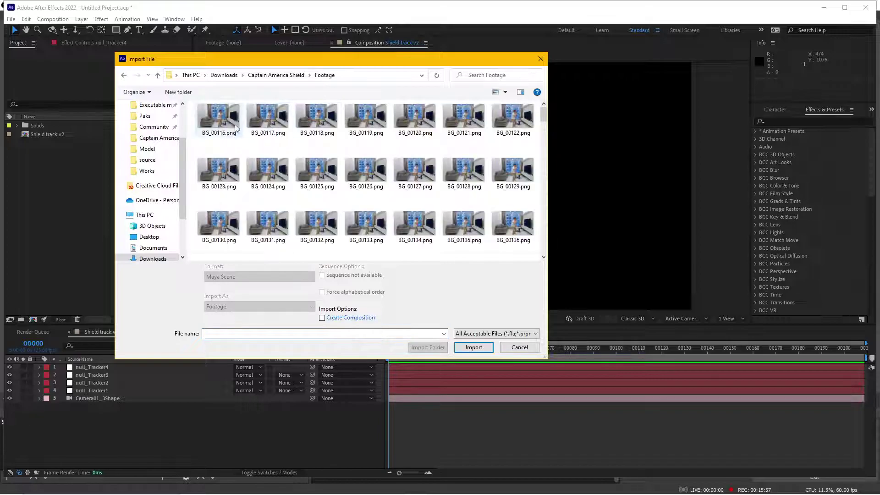
pyautogui.click(229, 126)
pyautogui.doubleClick(227, 126)
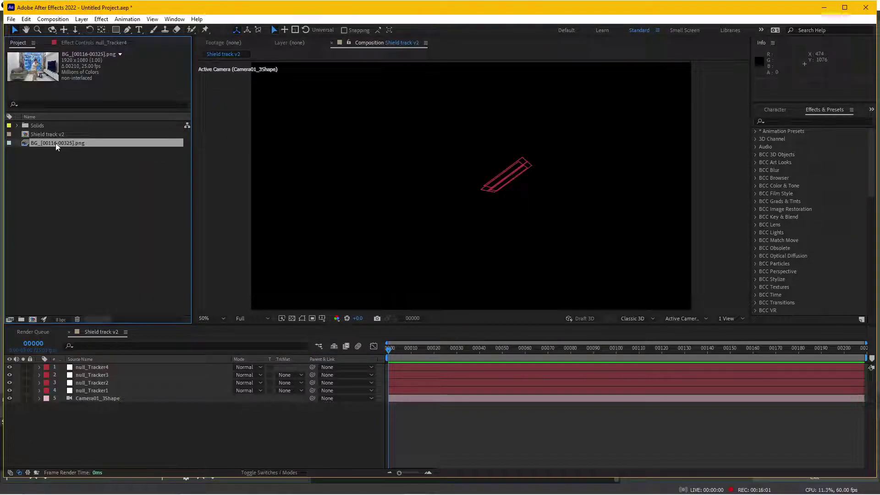
# Place the BG footage beneath the tracking layers and check null_Tracker2 at frame 00038
pyautogui.moveTo(56, 143); pyautogui.dragTo(98, 414)
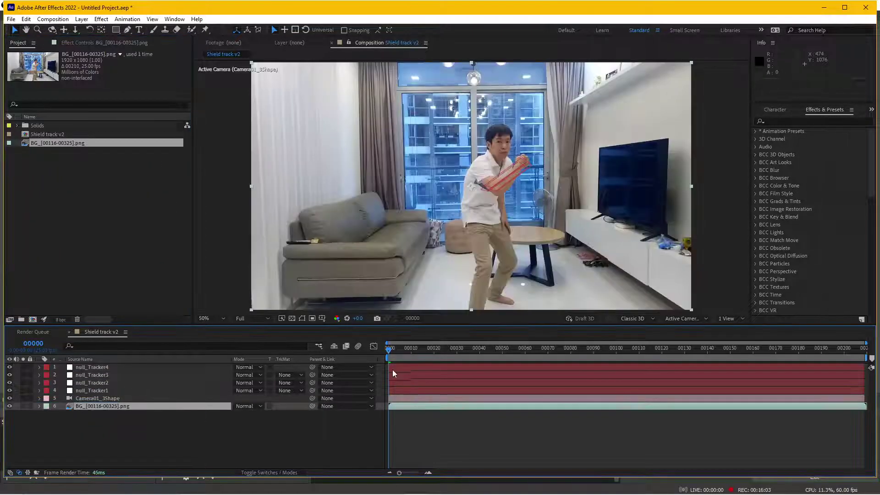
pyautogui.scroll(2, 384, 280)
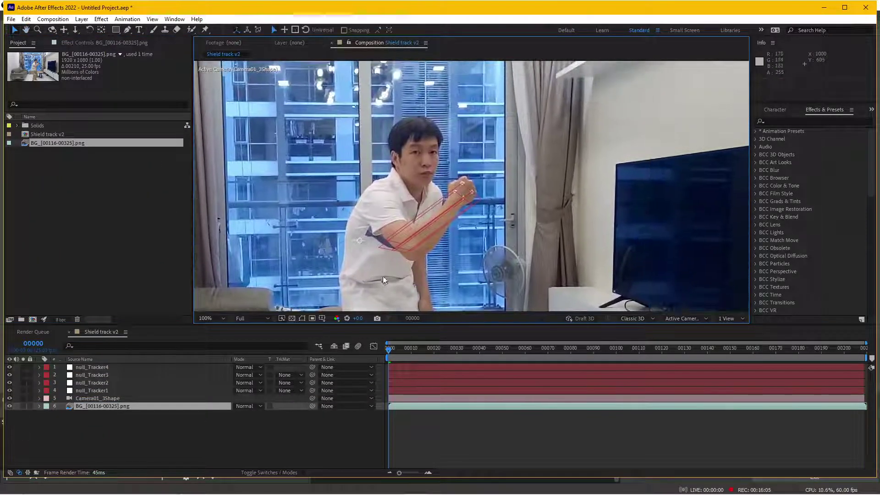
pyautogui.moveTo(398, 349)
pyautogui.mouseDown()
pyautogui.moveTo(479, 350)
pyautogui.moveTo(387, 352)
pyautogui.moveTo(479, 351)
pyautogui.mouseUp()
pyautogui.scroll(2, 432, 225)
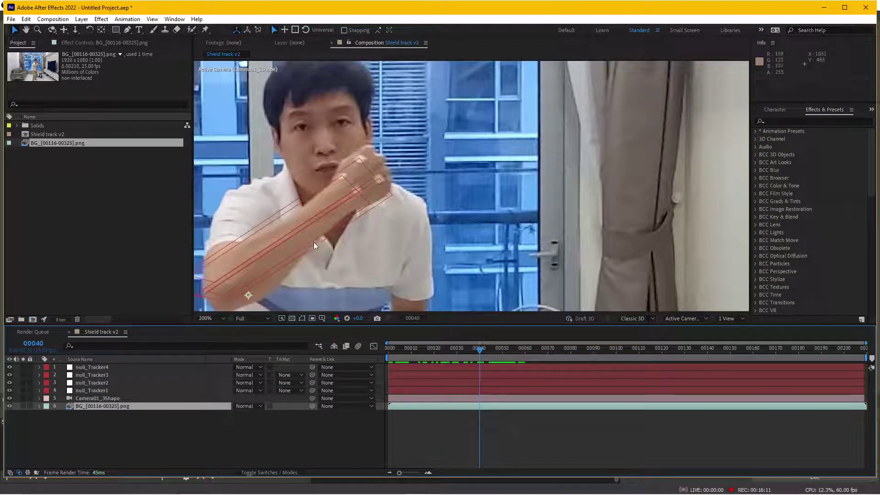
pyautogui.click(117, 382)
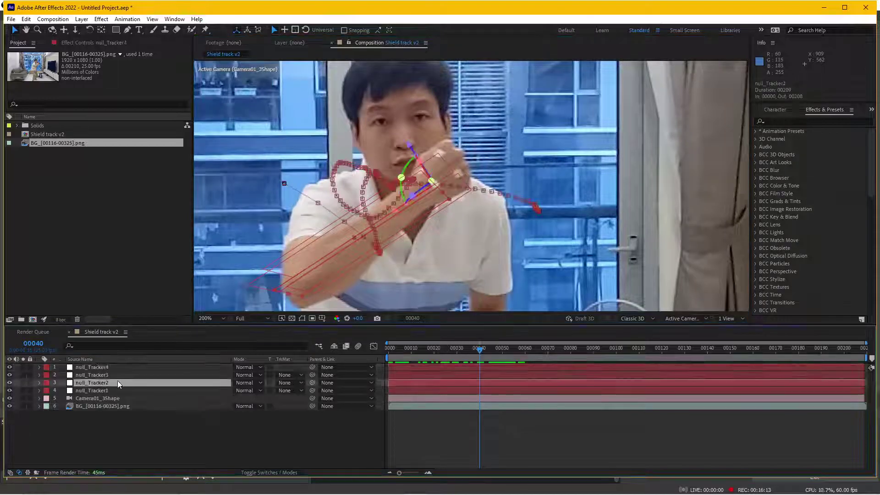
pyautogui.click(189, 417)
# Scrub the track around frames 00116–00160 for alignment, then select null_Tracker4 at frame 00046
pyautogui.moveTo(480, 350)
pyautogui.mouseDown()
pyautogui.moveTo(669, 349)
pyautogui.moveTo(442, 348)
pyautogui.mouseUp()
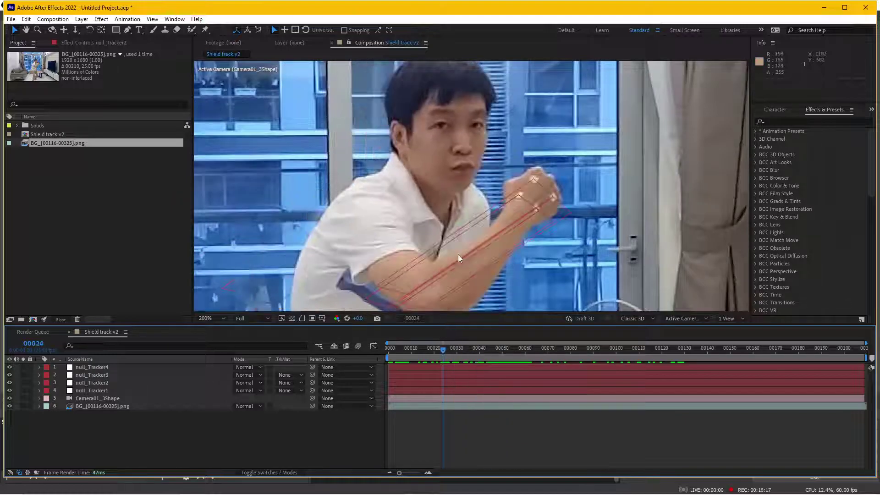
pyautogui.scroll(-2, 457, 254)
pyautogui.moveTo(510, 352)
pyautogui.mouseDown()
pyautogui.moveTo(796, 359)
pyautogui.moveTo(697, 364)
pyautogui.moveTo(768, 364)
pyautogui.mouseUp()
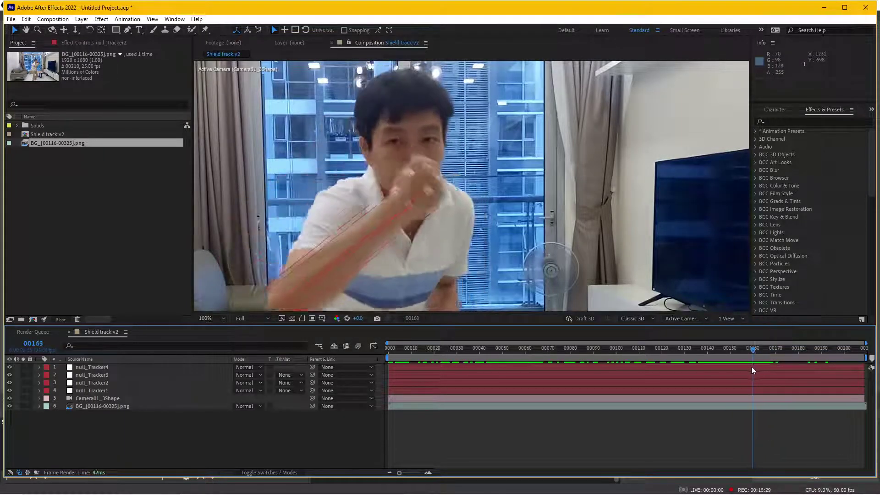
pyautogui.scroll(-2, 708, 311)
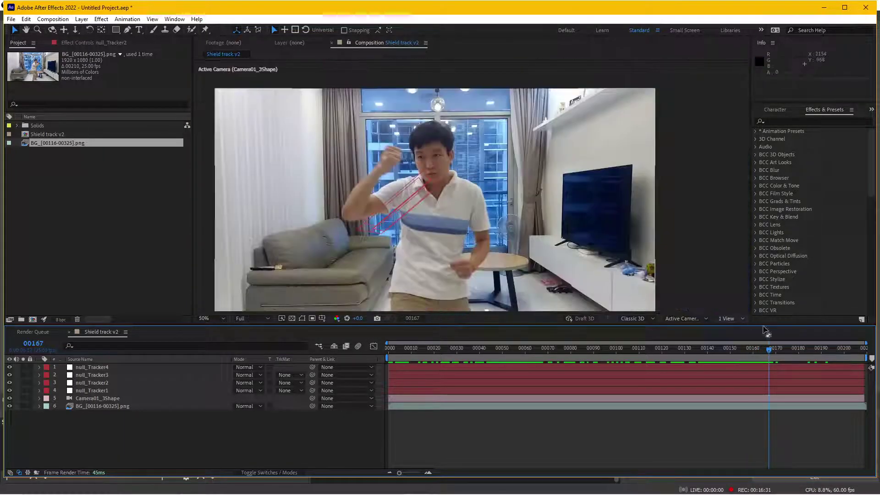
pyautogui.moveTo(774, 357)
pyautogui.mouseDown()
pyautogui.moveTo(507, 355)
pyautogui.moveTo(764, 349)
pyautogui.moveTo(452, 348)
pyautogui.mouseUp()
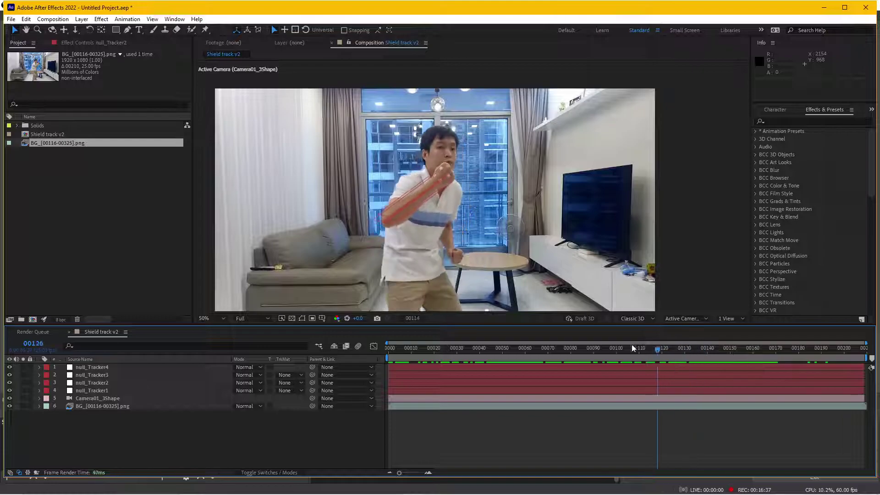
pyautogui.click(493, 344)
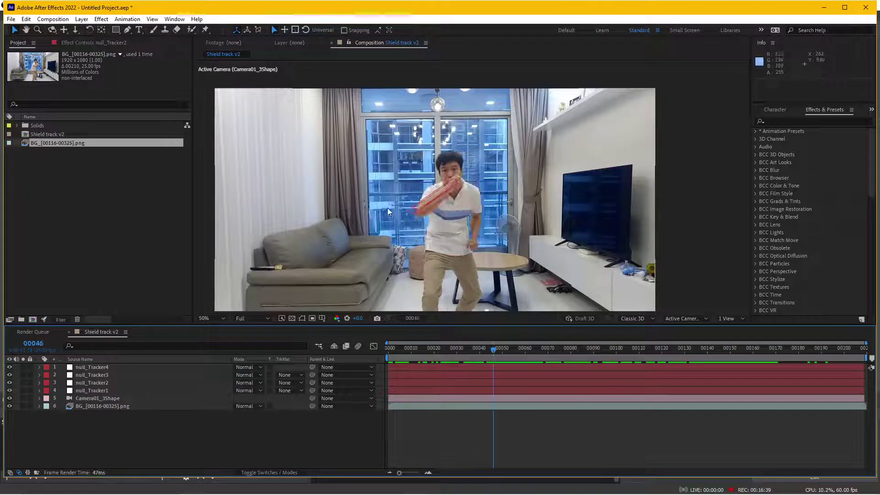
pyautogui.click(426, 296)
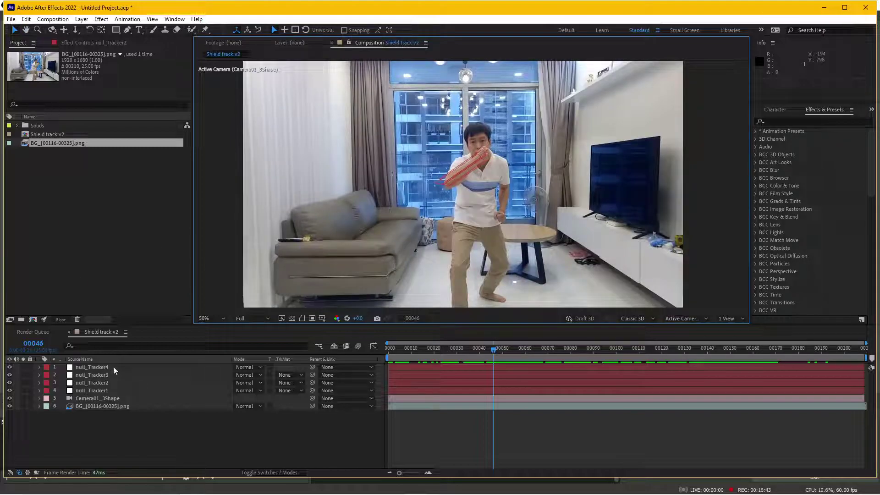
pyautogui.click(114, 366)
# Create a solid named Element, apply Video Copilot Element to it, and open Scene Setup
pyautogui.hotkey('ctrl', 'y')
pyautogui.write('Element')
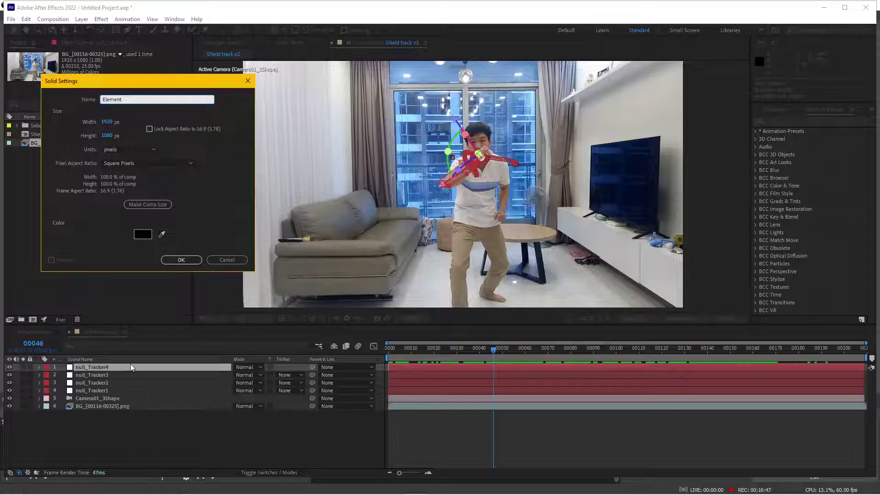
pyautogui.click(183, 260)
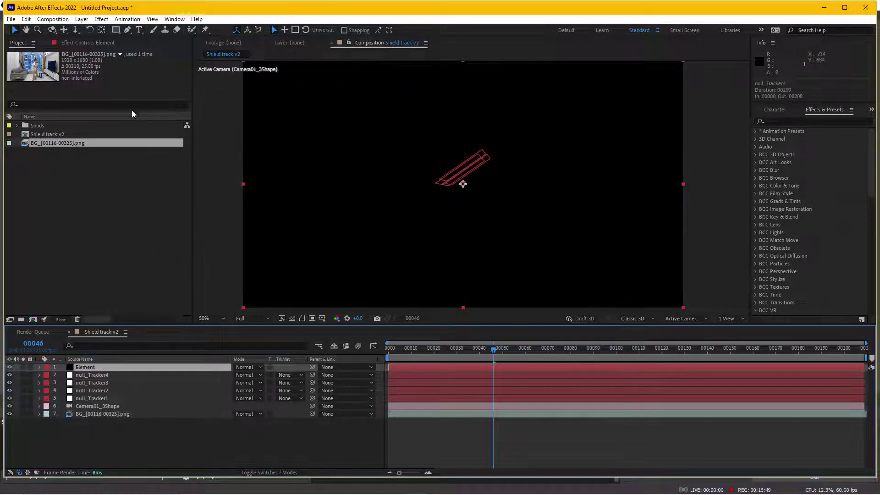
pyautogui.click(101, 19)
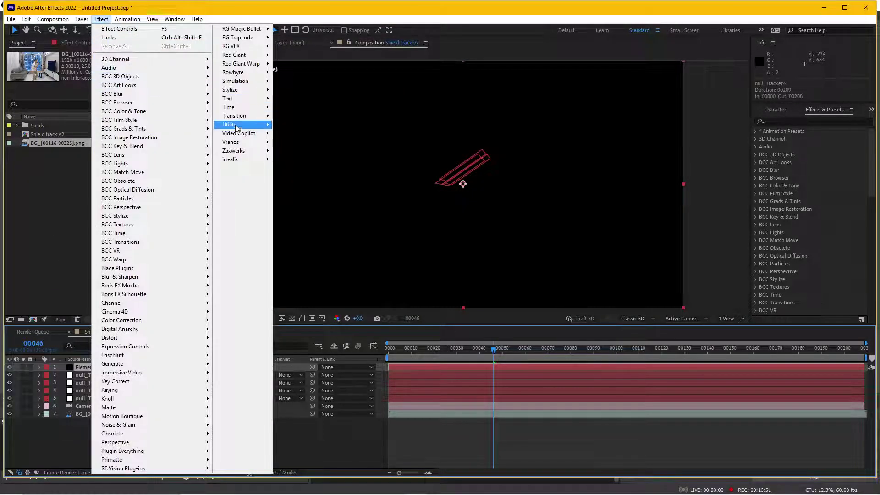
pyautogui.moveTo(238, 136)
pyautogui.click(295, 134)
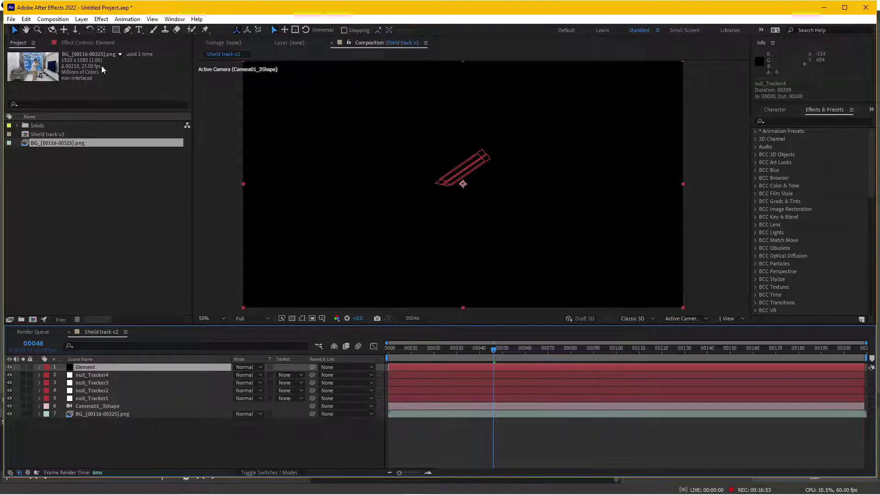
pyautogui.click(80, 44)
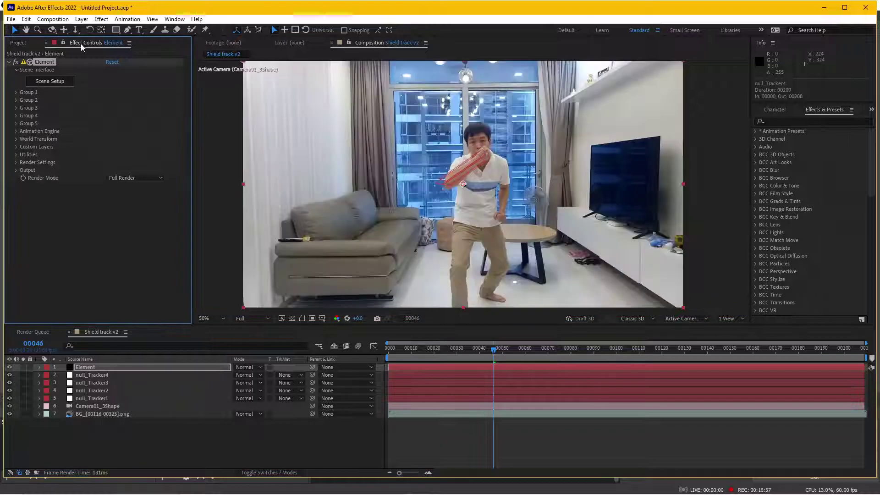
pyautogui.click(54, 82)
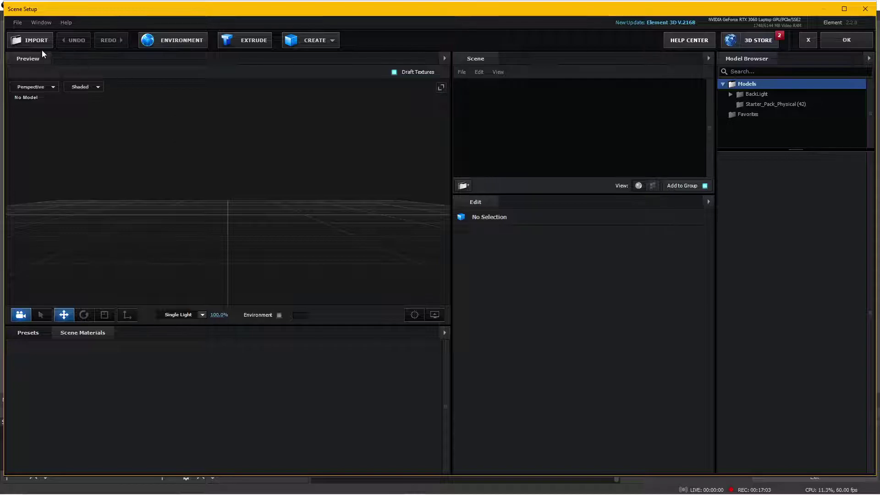
# Import the Captain America broken 2.obj model from the Model folder
pyautogui.click(40, 41)
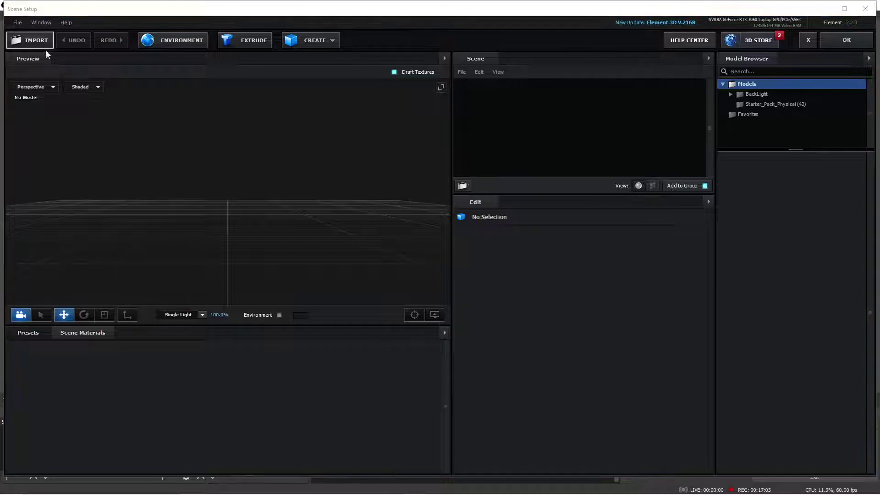
pyautogui.doubleClick(263, 93)
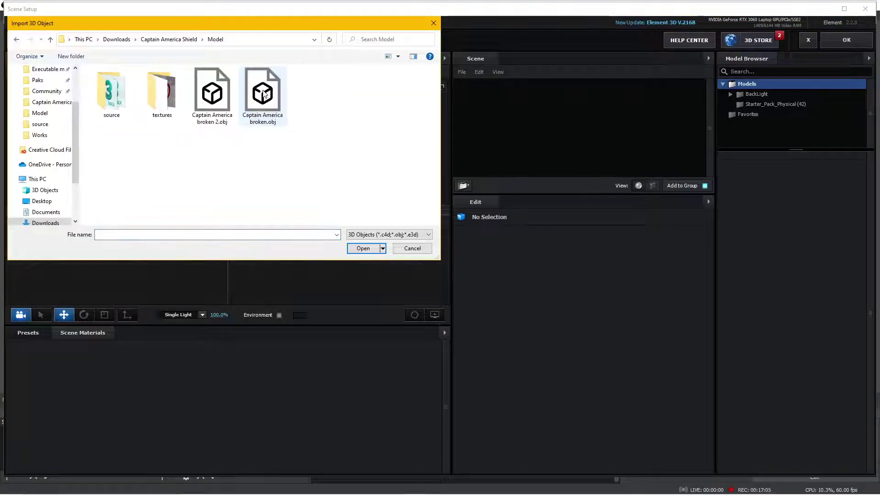
pyautogui.doubleClick(209, 94)
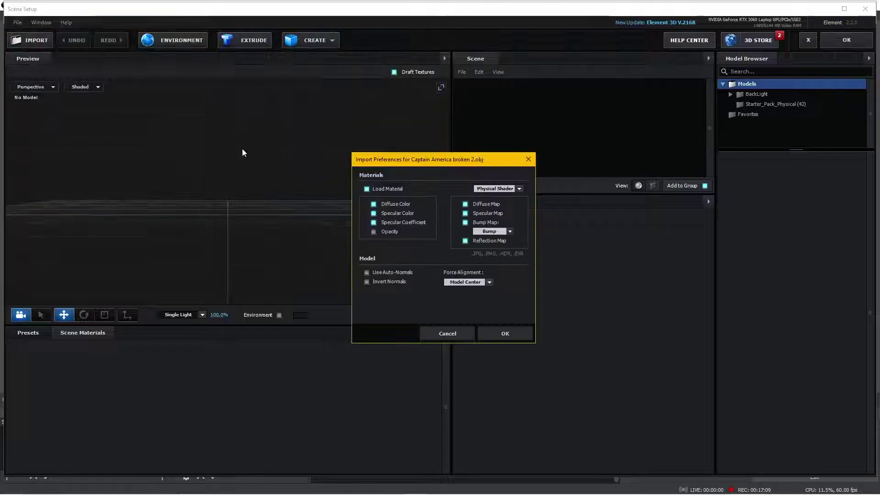
pyautogui.click(507, 333)
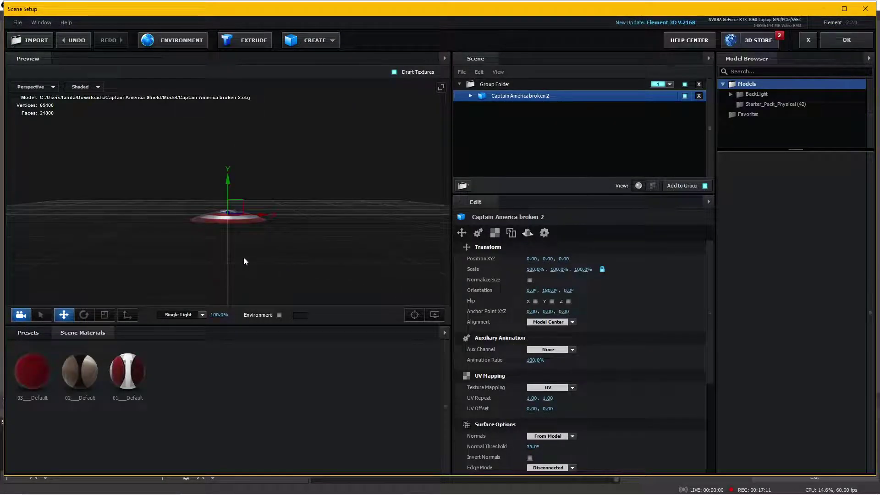
# Raise the shield slightly along Y and orbit the preview to inspect it
pyautogui.moveTo(251, 222); pyautogui.dragTo(243, 227)
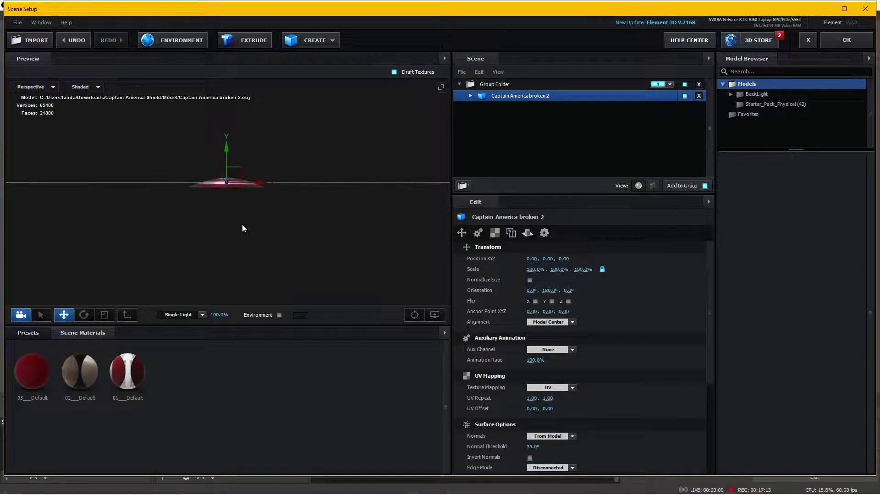
pyautogui.moveTo(227, 158); pyautogui.dragTo(226, 154)
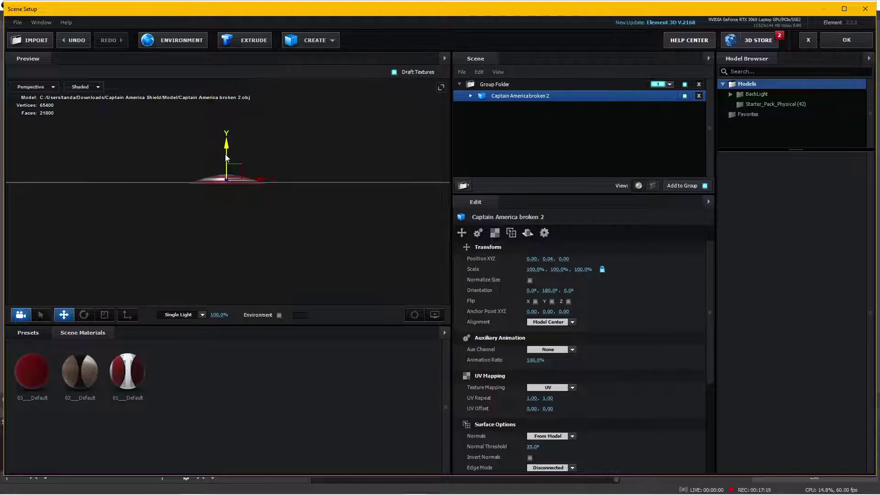
pyautogui.moveTo(225, 155); pyautogui.dragTo(224, 154)
pyautogui.moveTo(234, 233)
pyautogui.mouseDown()
pyautogui.moveTo(271, 254)
pyautogui.moveTo(306, 165)
pyautogui.moveTo(343, 233)
pyautogui.moveTo(332, 184)
pyautogui.moveTo(346, 217)
pyautogui.mouseUp()
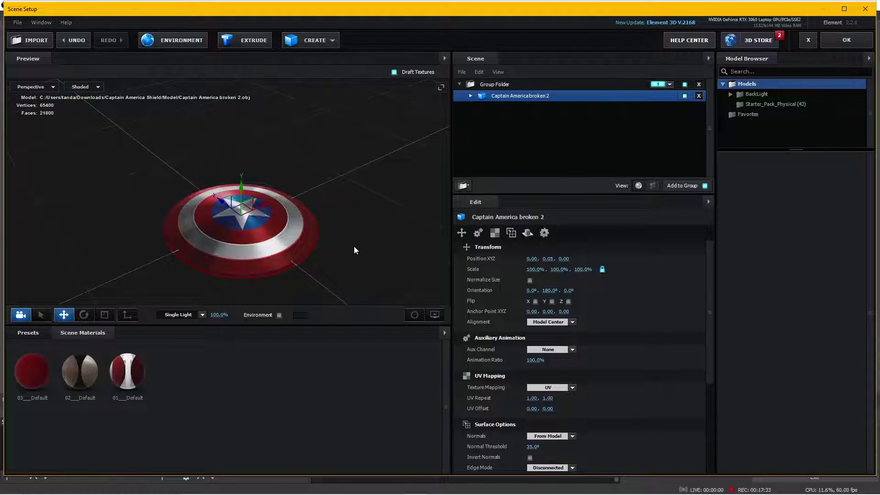
pyautogui.moveTo(357, 244)
pyautogui.mouseDown()
pyautogui.moveTo(356, 218)
pyautogui.moveTo(310, 243)
pyautogui.moveTo(344, 173)
pyautogui.moveTo(369, 178)
pyautogui.mouseUp()
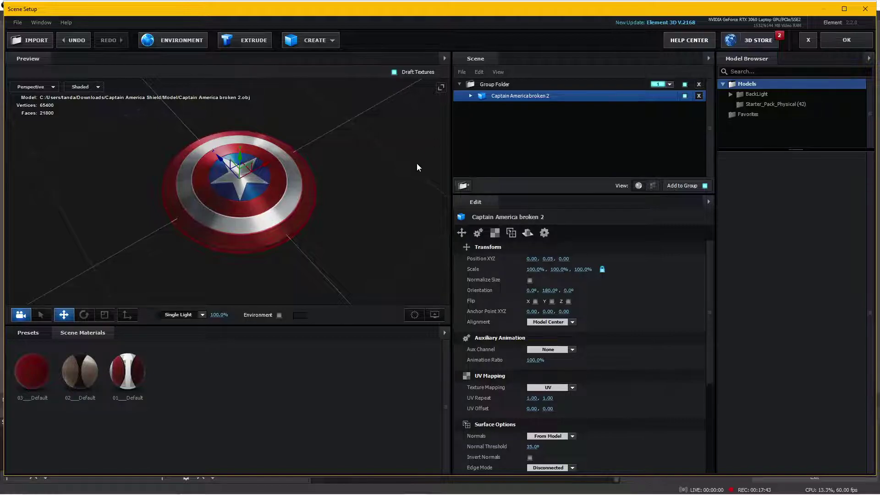
pyautogui.moveTo(417, 167)
pyautogui.mouseDown()
pyautogui.moveTo(343, 222)
pyautogui.moveTo(339, 147)
pyautogui.moveTo(341, 185)
pyautogui.moveTo(366, 196)
pyautogui.moveTo(362, 235)
pyautogui.mouseUp()
# Enable the environment and load Basic_2K_14.jpg as the scene's environment map
pyautogui.click(279, 315)
pyautogui.click(178, 42)
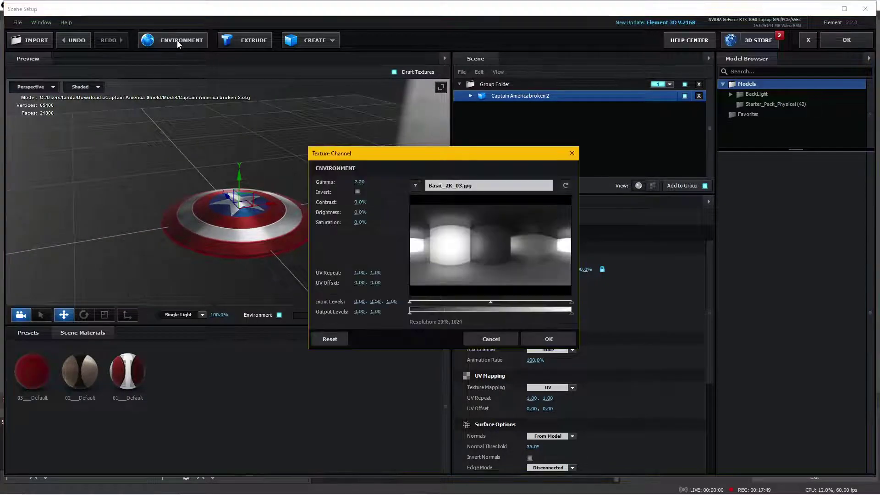
pyautogui.click(479, 189)
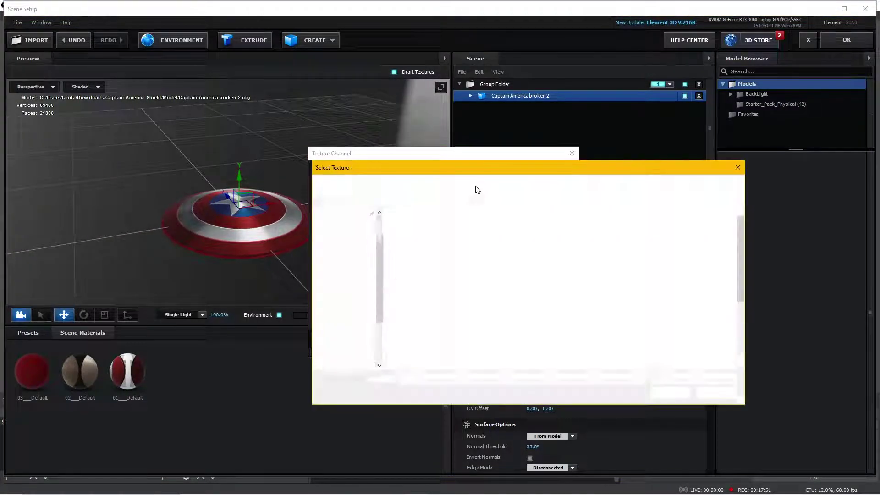
pyautogui.scroll(-1, 617, 295)
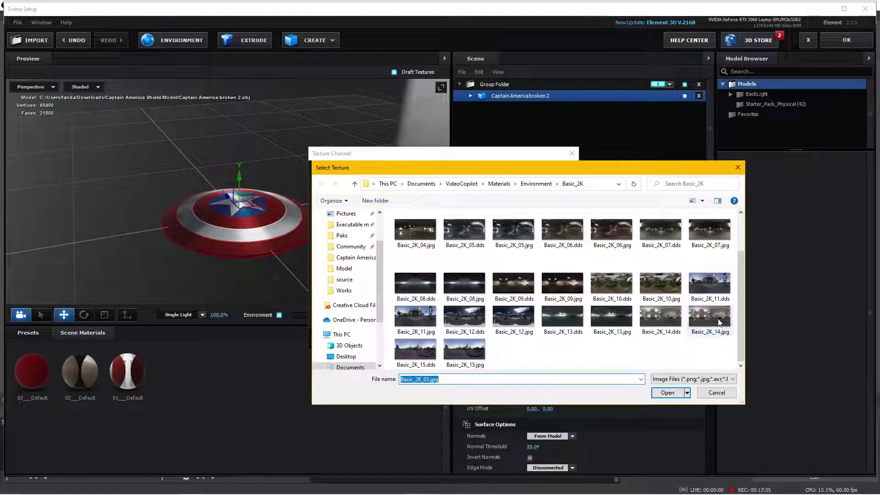
pyautogui.click(717, 323)
pyautogui.doubleClick(701, 326)
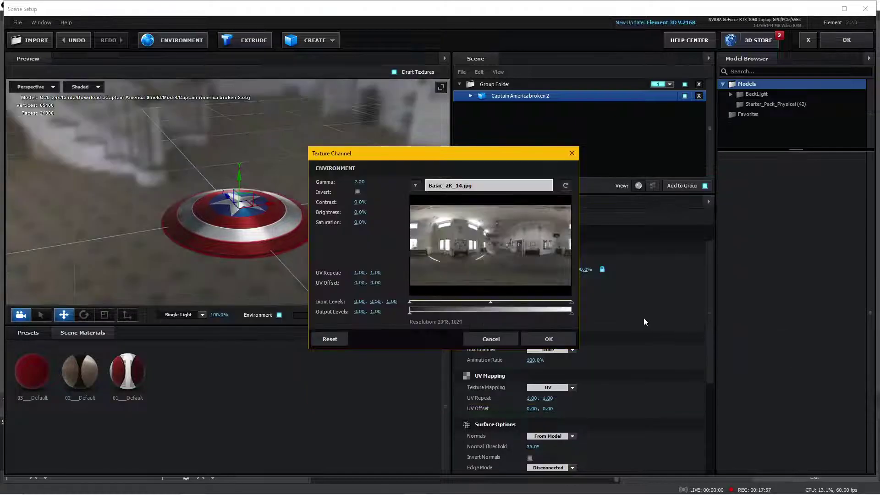
pyautogui.click(550, 337)
pyautogui.moveTo(332, 257); pyautogui.dragTo(339, 249)
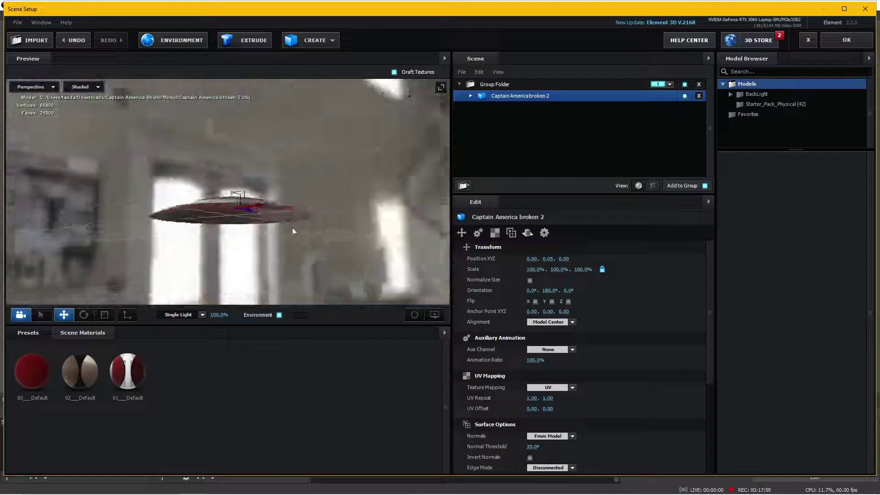
# Select the 01 Default material and set 51% reflectivity intensity and 80% glossiness
pyautogui.click(470, 96)
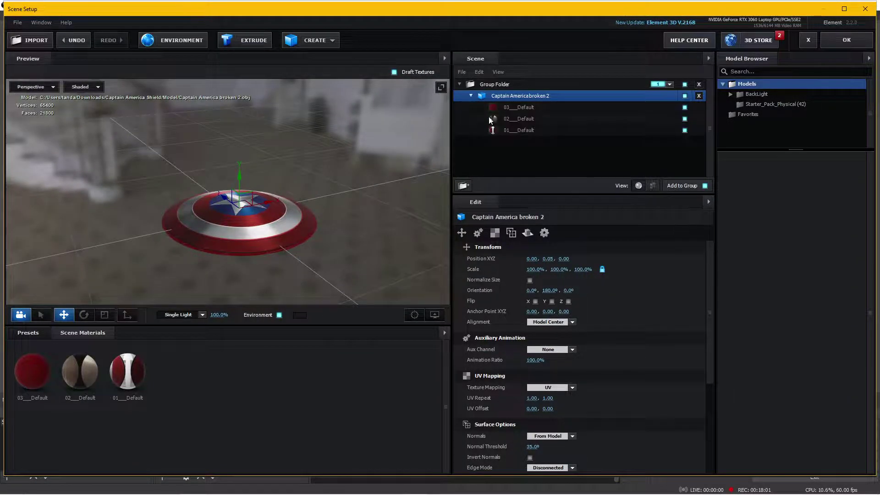
pyautogui.click(507, 130)
pyautogui.moveTo(421, 181)
pyautogui.mouseDown()
pyautogui.moveTo(359, 235)
pyautogui.moveTo(321, 248)
pyautogui.mouseUp()
pyautogui.scroll(-5, 645, 280)
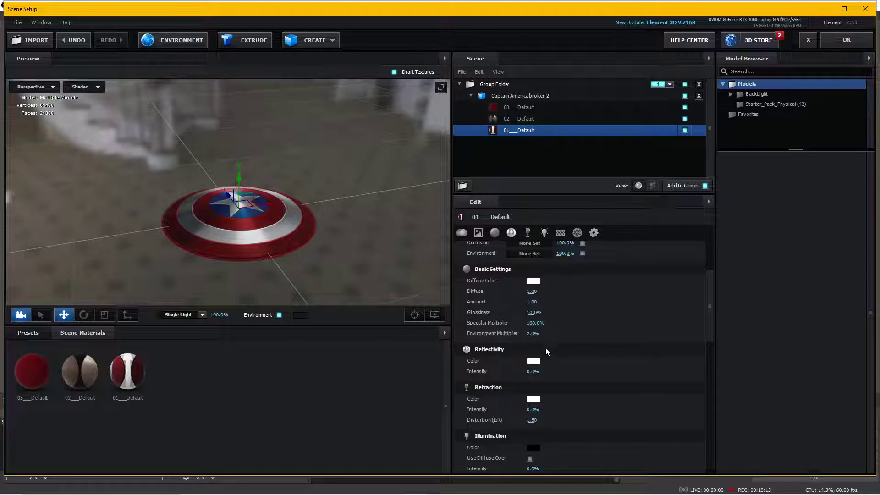
pyautogui.moveTo(533, 373); pyautogui.dragTo(557, 371)
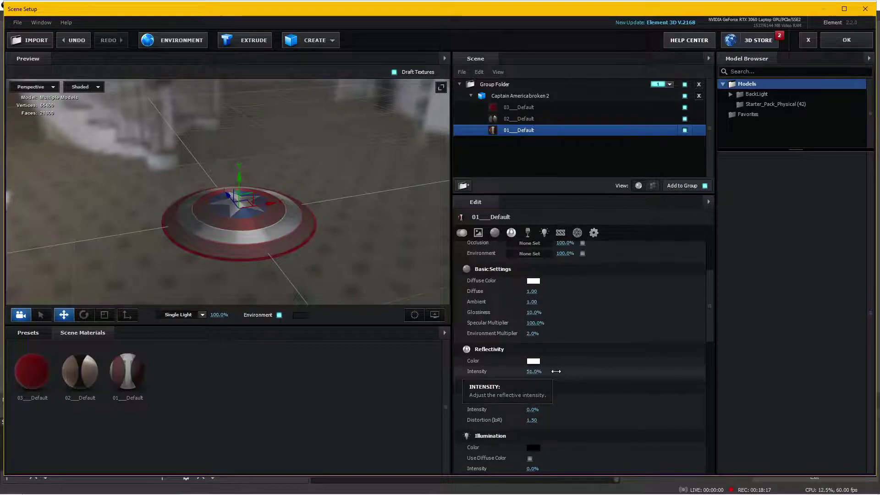
pyautogui.moveTo(533, 313); pyautogui.dragTo(574, 316)
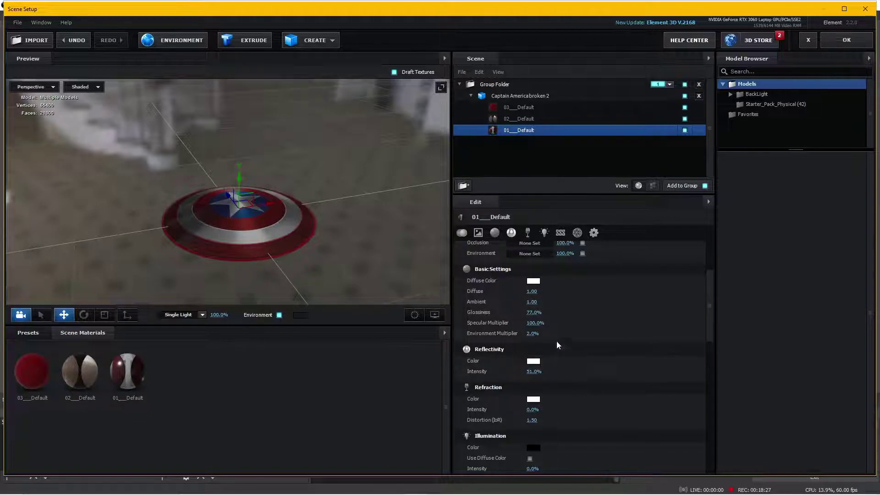
pyautogui.write('80')
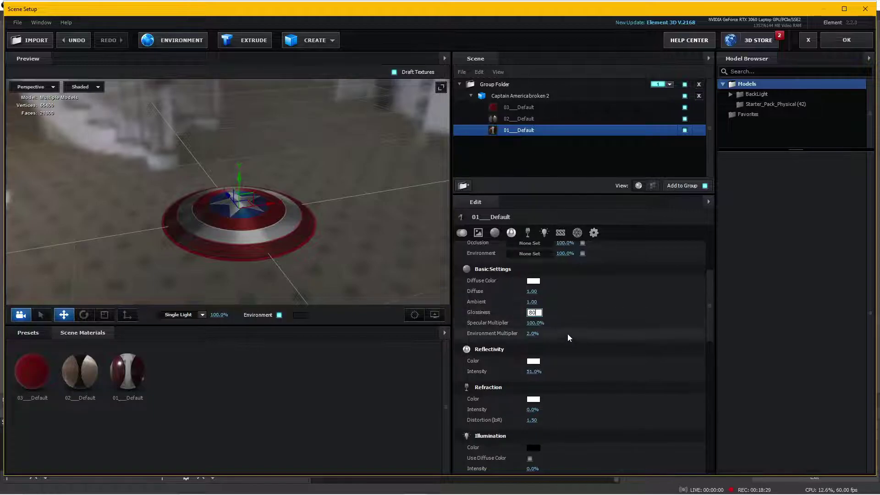
pyautogui.press('Return')
pyautogui.moveTo(316, 273)
pyautogui.mouseDown()
pyautogui.moveTo(381, 229)
pyautogui.moveTo(341, 149)
pyautogui.moveTo(375, 215)
pyautogui.moveTo(186, 188)
pyautogui.moveTo(367, 204)
pyautogui.moveTo(421, 262)
pyautogui.mouseUp()
# Give 02 Default 51% reflectivity, 80% glossiness and a 2% environment multiplier
pyautogui.press('Up')
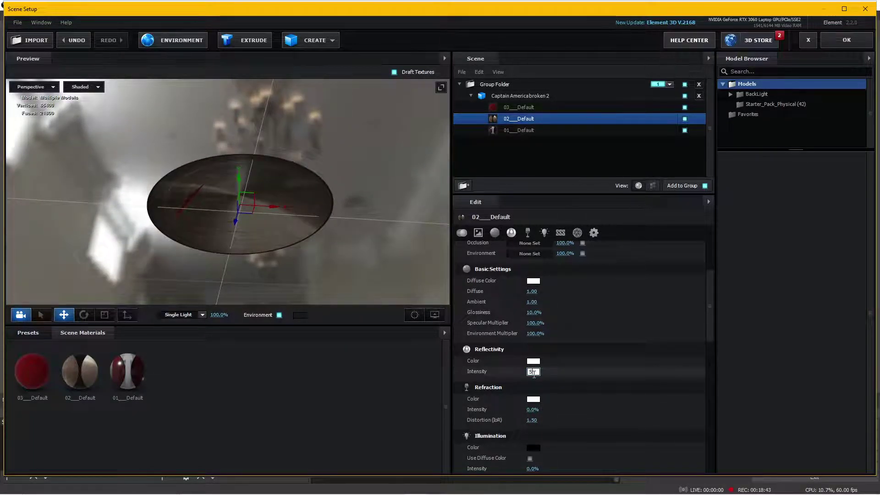
pyautogui.press('Return')
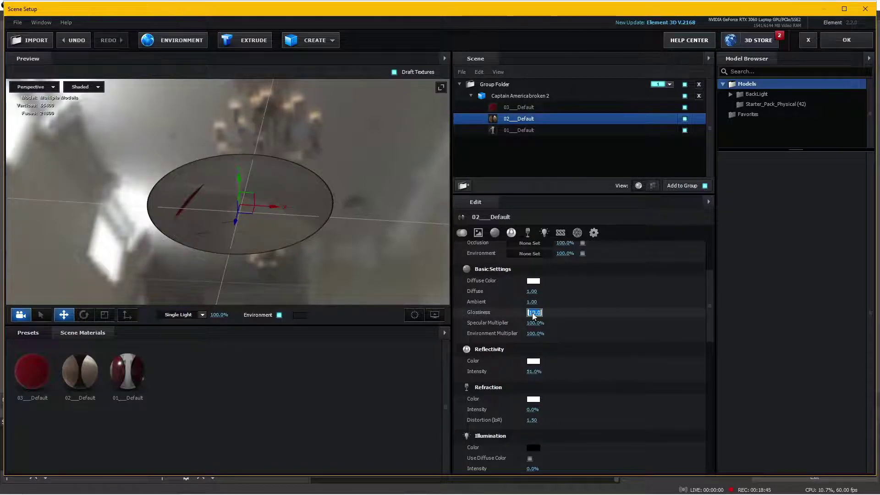
pyautogui.write('80')
pyautogui.press('Return')
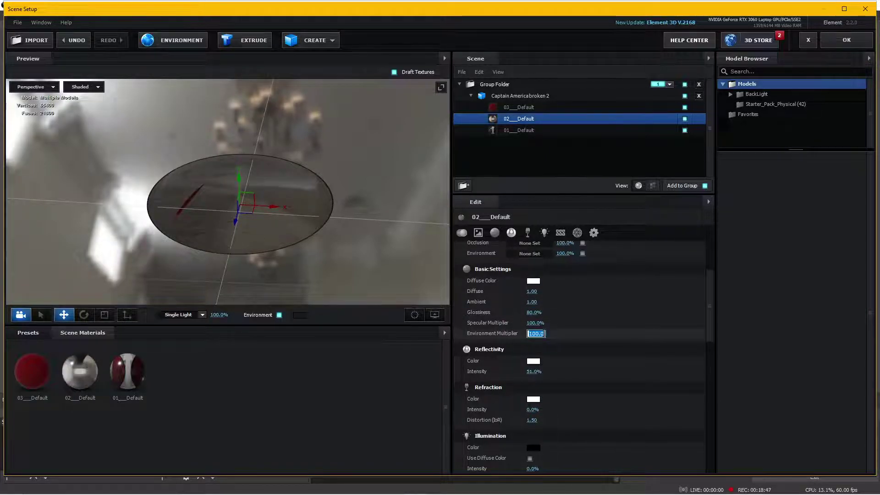
pyautogui.write('2')
pyautogui.press('Return')
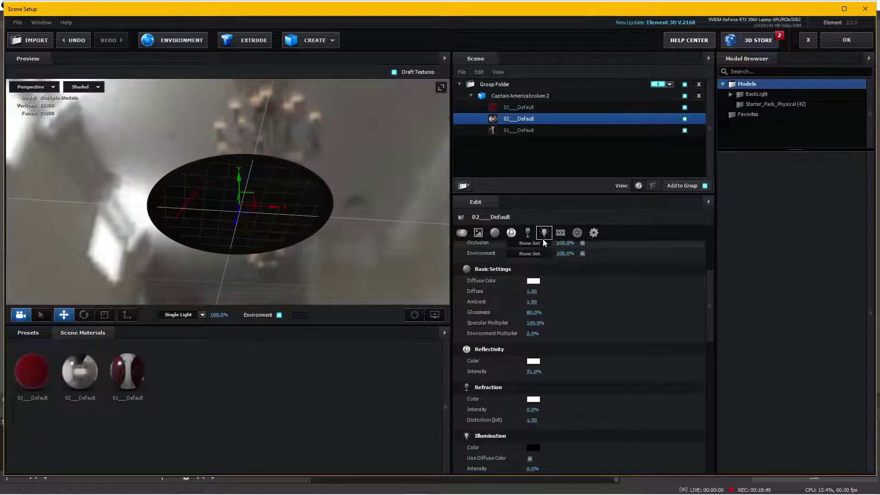
pyautogui.moveTo(358, 186); pyautogui.dragTo(366, 271)
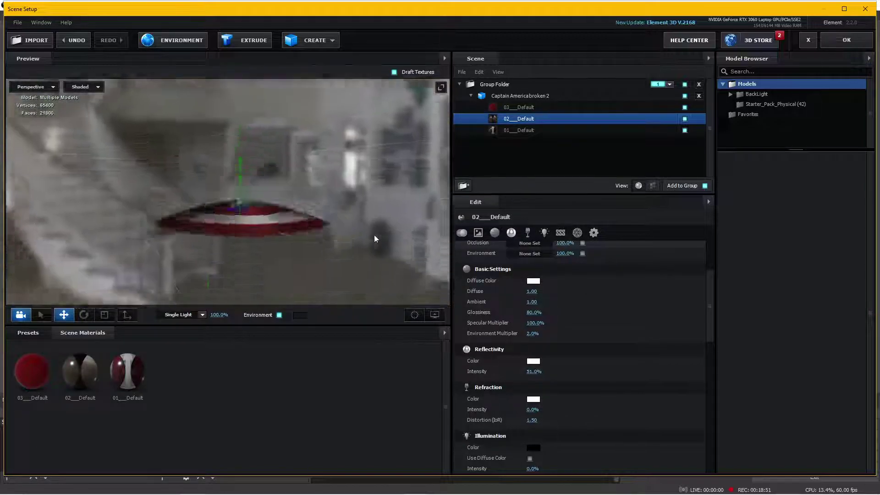
# Set 03 Default to 51% reflectivity, 80% glossiness and 2% environment multiplier, then close Scene Setup
pyautogui.click(518, 107)
pyautogui.moveTo(345, 220)
pyautogui.mouseDown()
pyautogui.moveTo(380, 223)
pyautogui.moveTo(333, 270)
pyautogui.mouseUp()
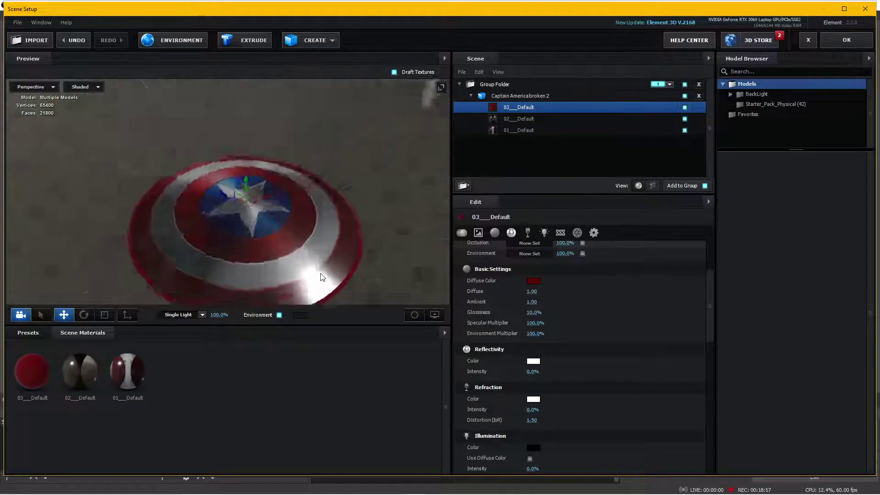
pyautogui.moveTo(332, 270); pyautogui.dragTo(369, 243)
pyautogui.write('51')
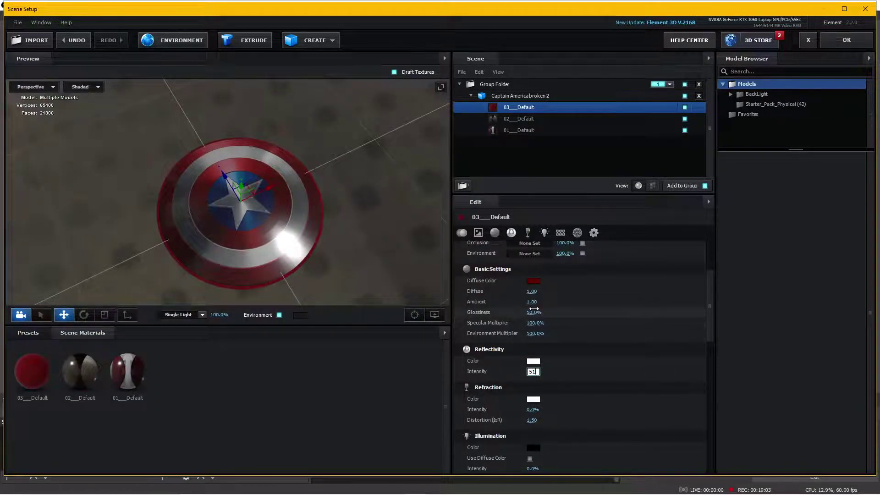
pyautogui.press('Return')
pyautogui.click(534, 312)
pyautogui.write('80')
pyautogui.press('Return')
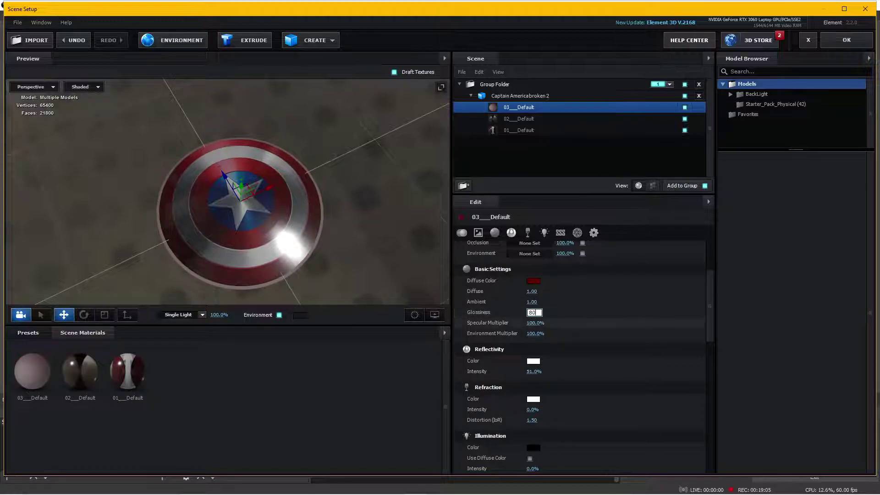
pyautogui.click(534, 333)
pyautogui.write('2')
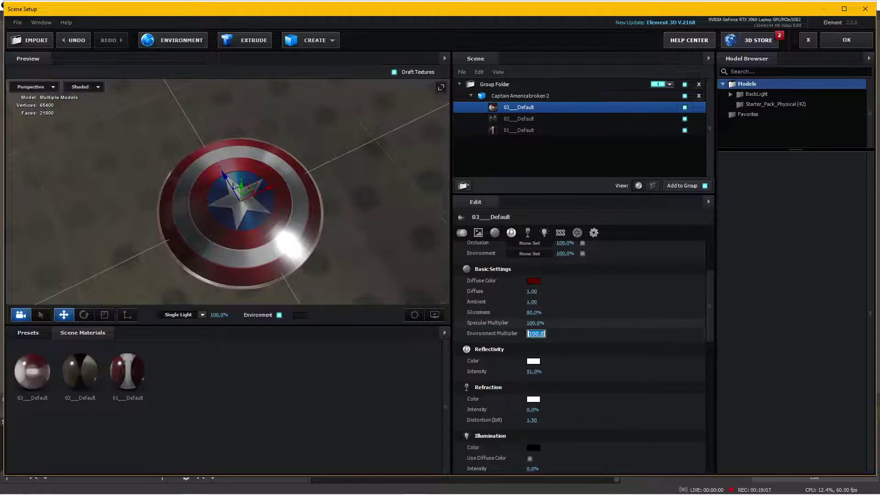
pyautogui.press('Return')
pyautogui.moveTo(363, 266)
pyautogui.mouseDown()
pyautogui.moveTo(332, 225)
pyautogui.moveTo(351, 224)
pyautogui.mouseUp()
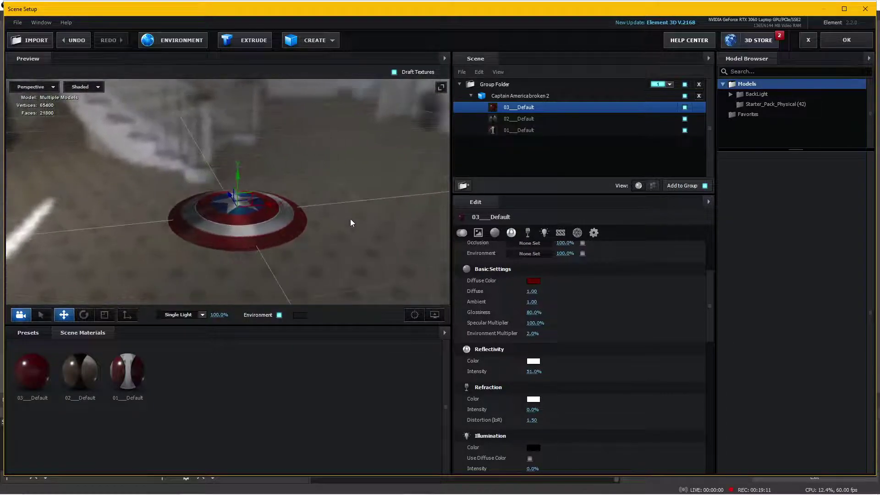
pyautogui.click(833, 42)
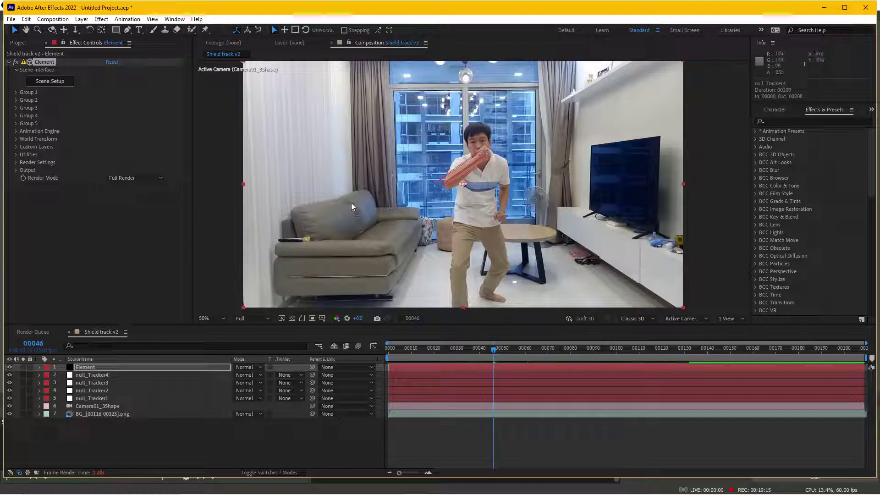
# Create a Group 1 Null from the Element effect's Group Utilities
pyautogui.moveTo(351, 206); pyautogui.dragTo(364, 206)
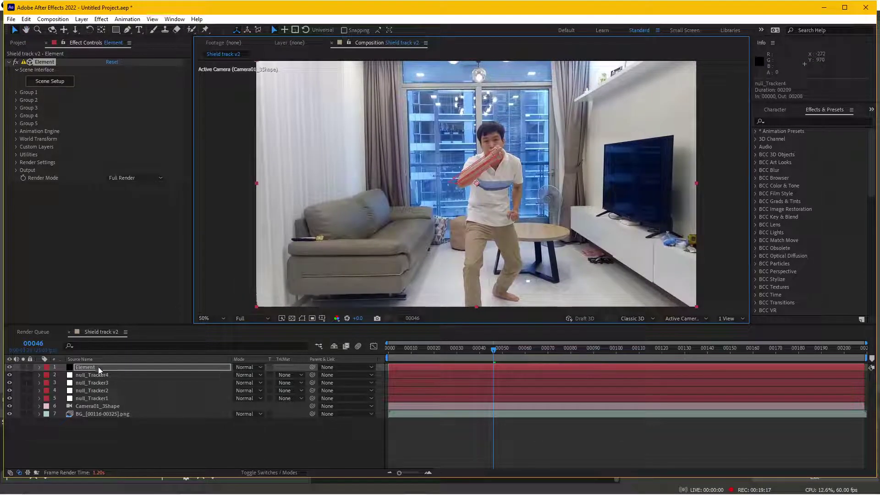
pyautogui.click(98, 366)
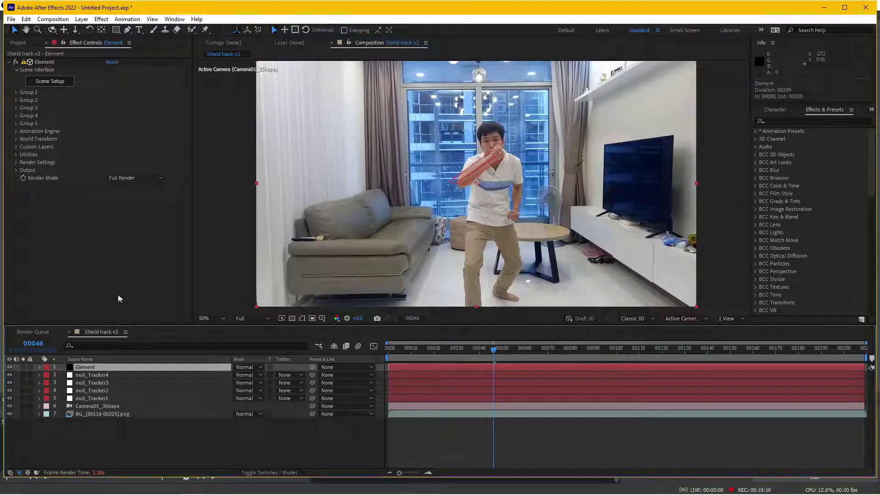
pyautogui.click(46, 63)
pyautogui.click(16, 92)
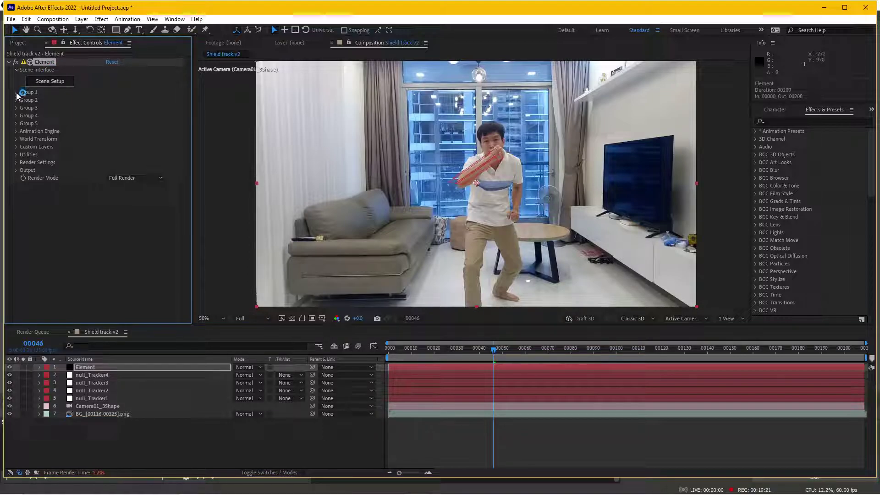
pyautogui.click(24, 131)
pyautogui.click(32, 147)
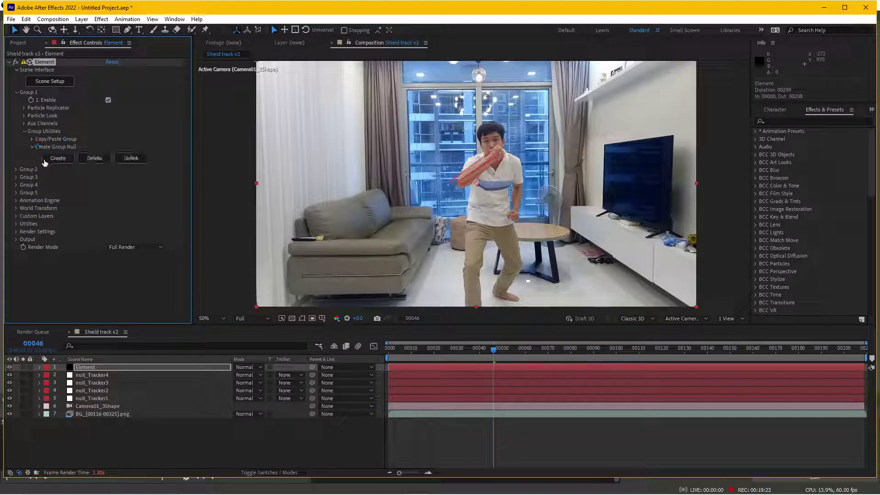
pyautogui.click(57, 158)
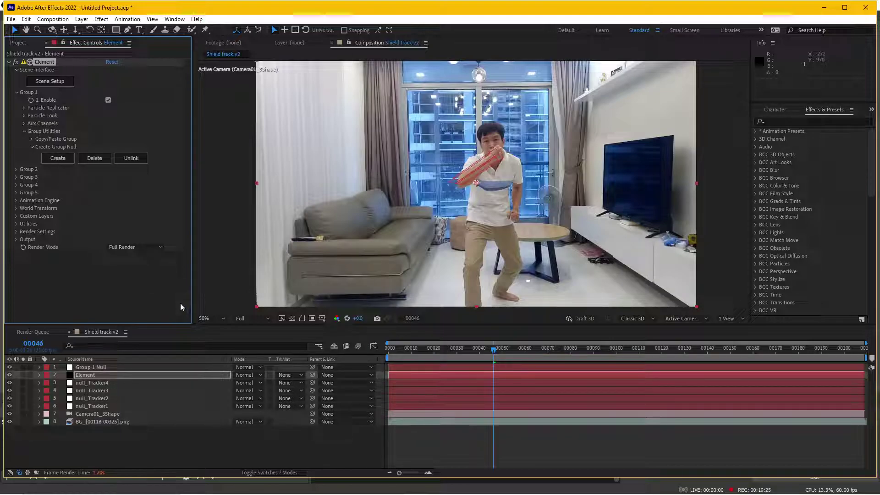
# At the first frame, reveal the Position of null_Tracker1 and Group 1 Null
pyautogui.click(90, 367)
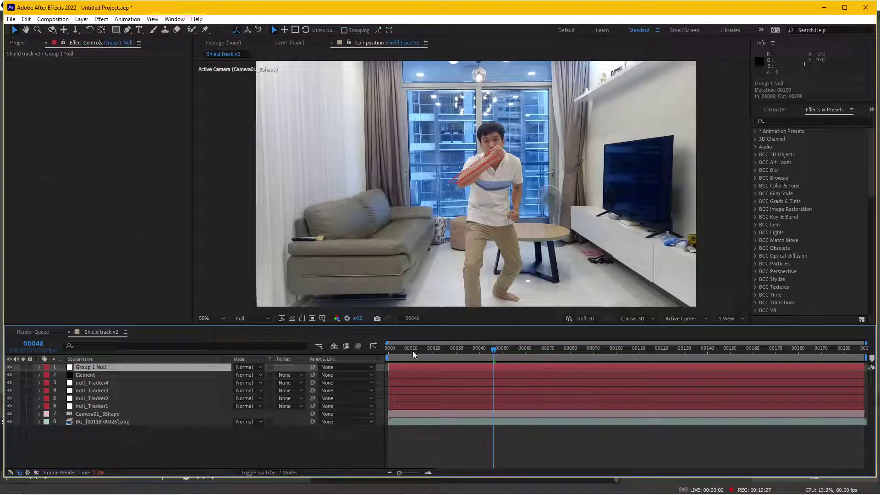
pyautogui.press('Home')
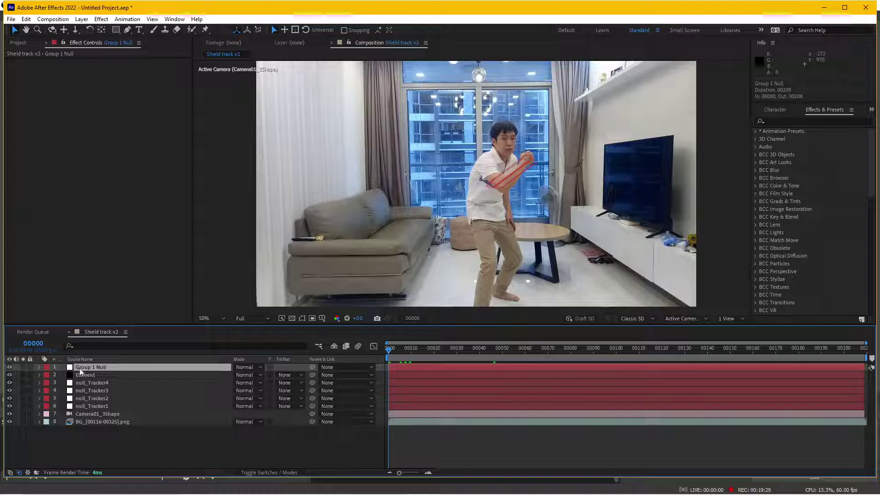
pyautogui.click(102, 398)
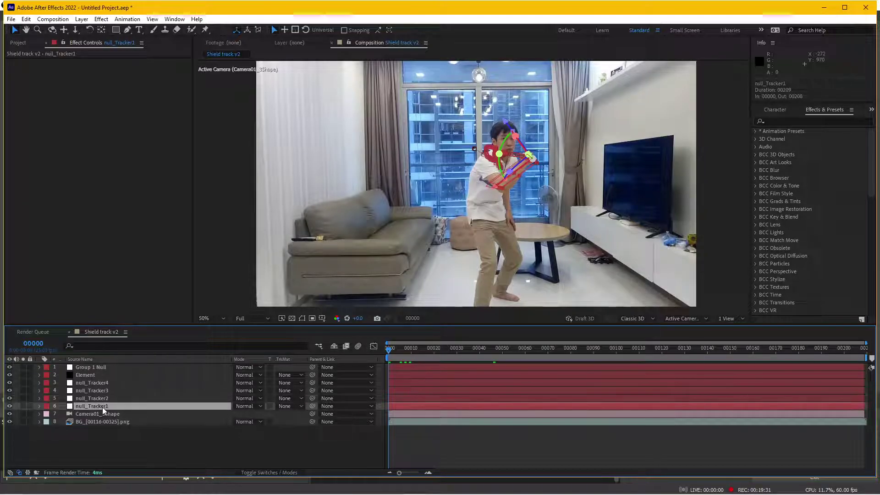
pyautogui.click(103, 407)
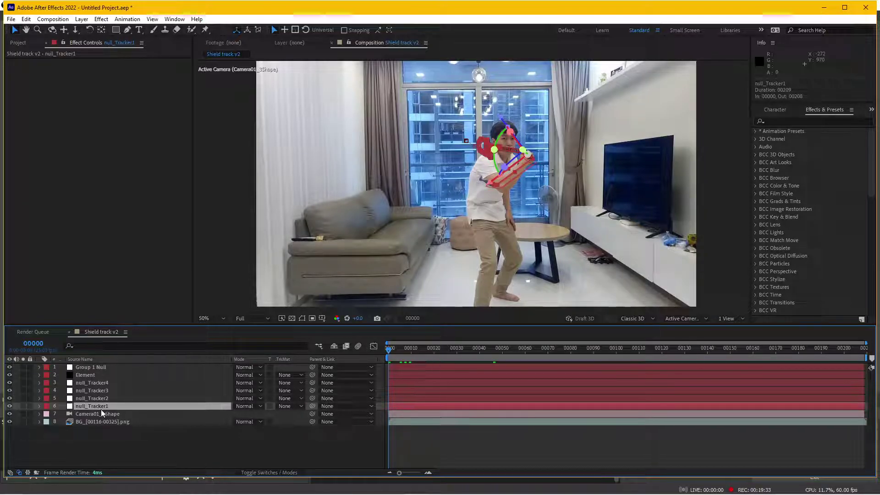
pyautogui.press('p')
pyautogui.scroll(4, 454, 186)
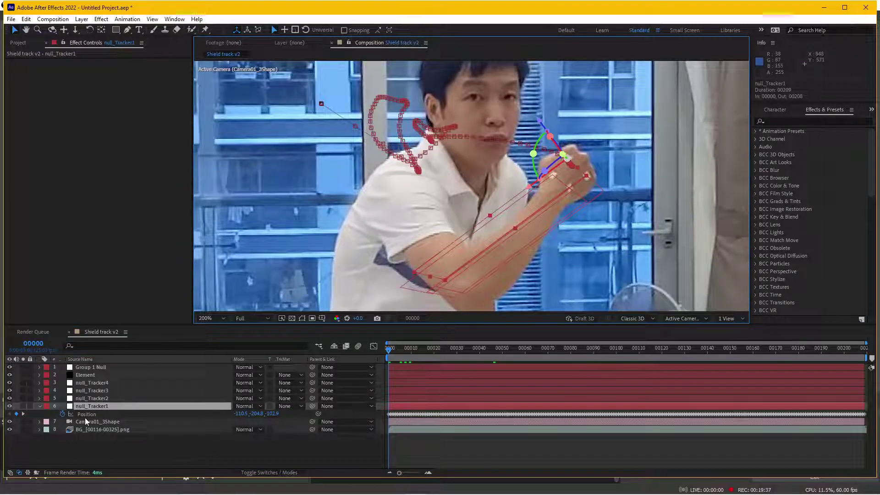
pyautogui.click(107, 368)
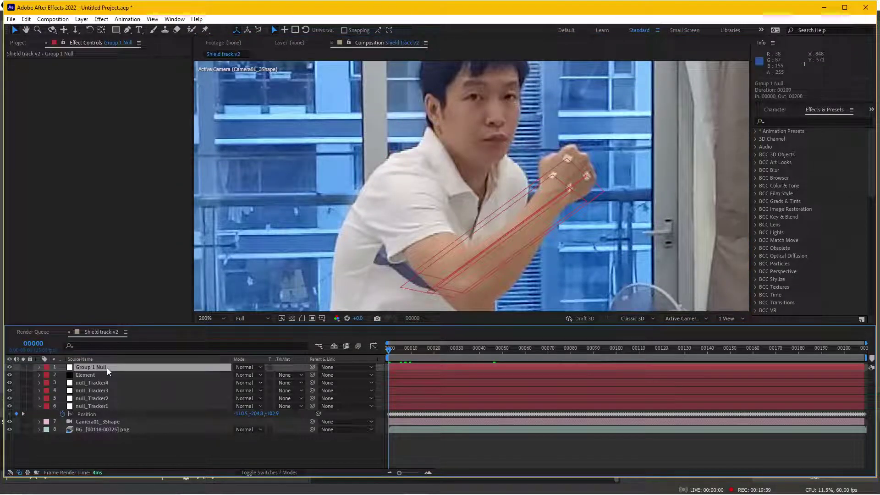
pyautogui.press('p')
# Copy null_Tracker1's position into Group 1 Null: -110.5, -204.8, -102.9
pyautogui.click(112, 414)
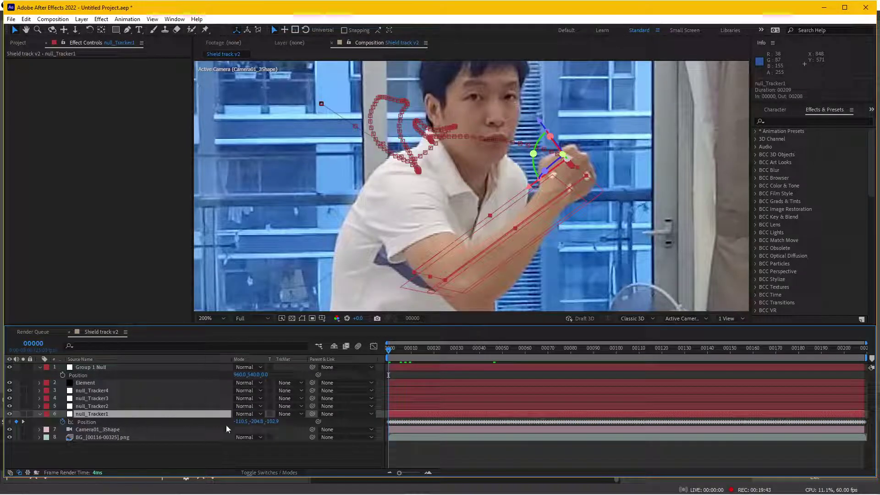
pyautogui.click(108, 367)
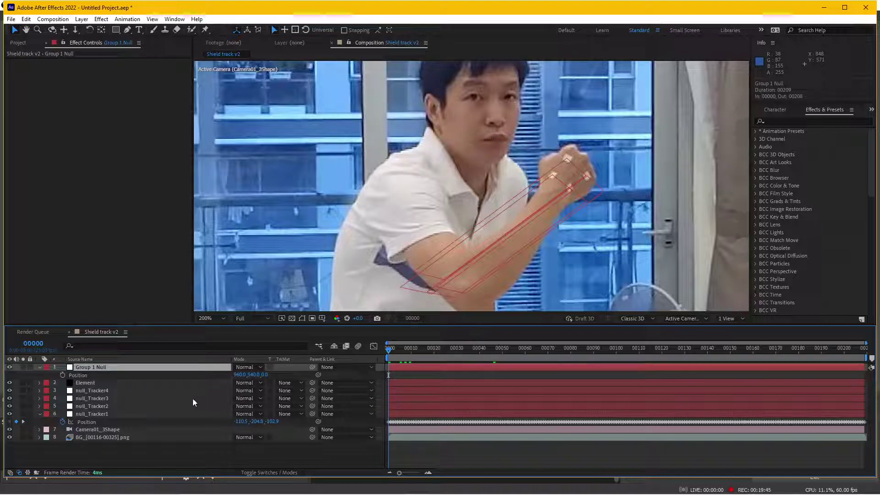
pyautogui.click(238, 421)
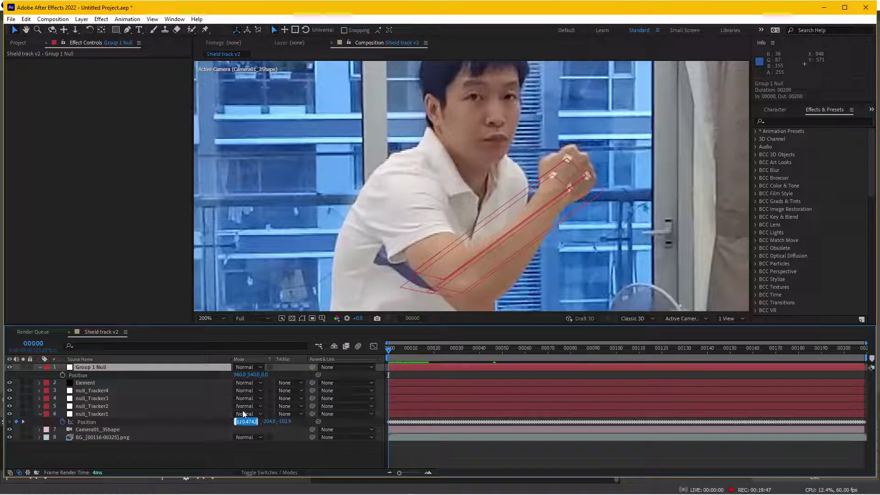
pyautogui.click(238, 375)
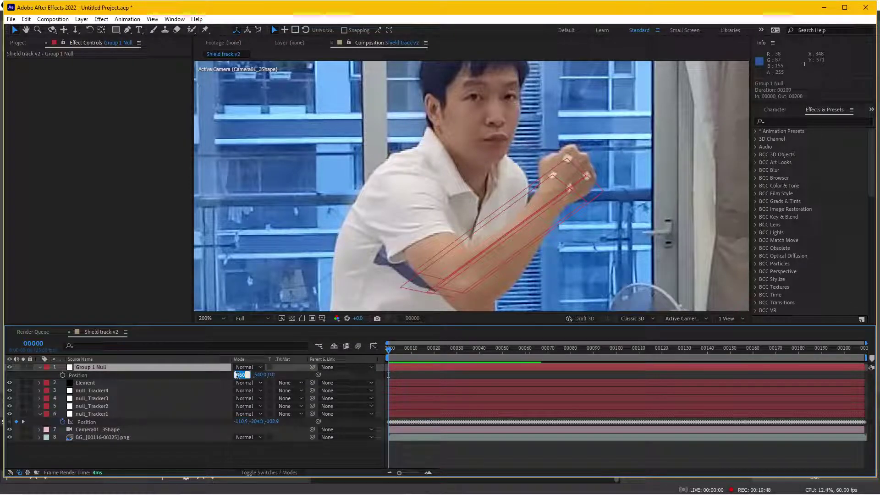
pyautogui.click(259, 422)
pyautogui.click(255, 374)
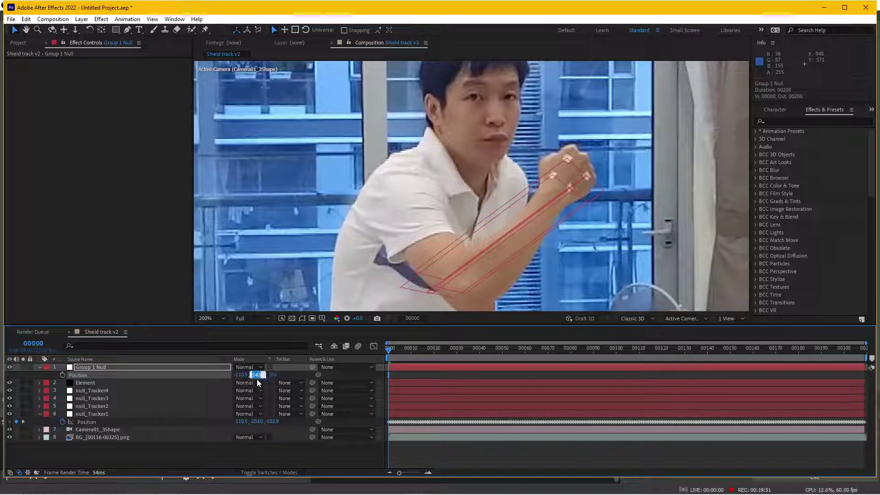
pyautogui.click(274, 421)
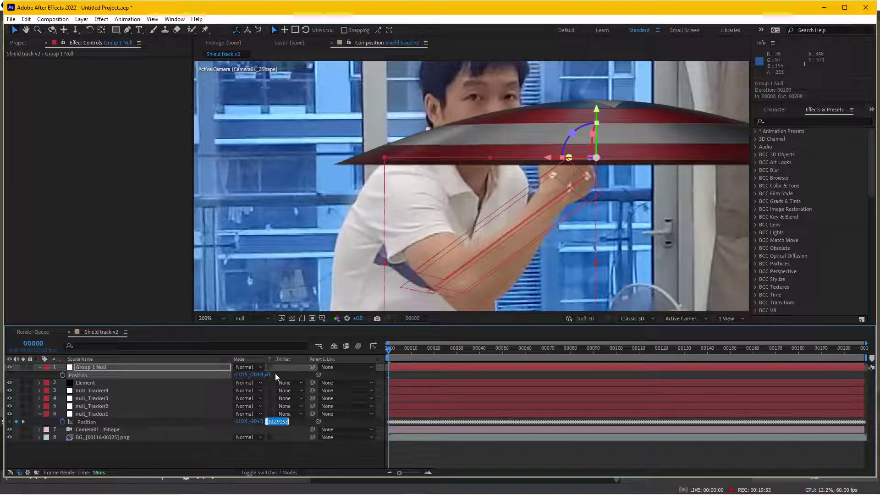
pyautogui.press('Return')
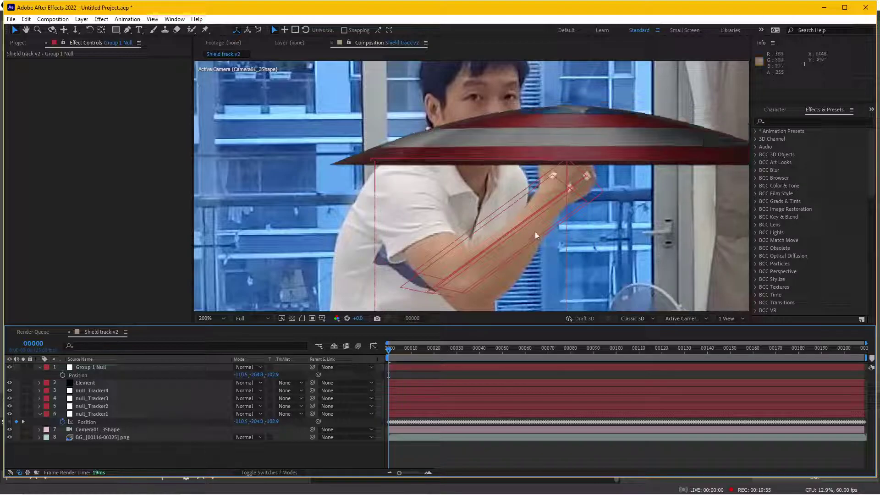
pyautogui.scroll(-2, 495, 215)
pyautogui.moveTo(496, 216); pyautogui.dragTo(466, 223)
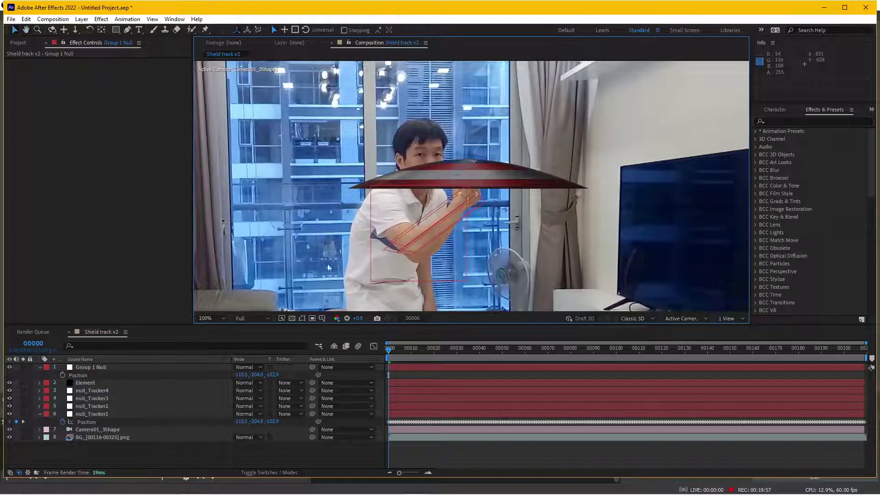
# Rotate Group 1 Null so the shield faces the camera and scale it to 55%
pyautogui.click(115, 366)
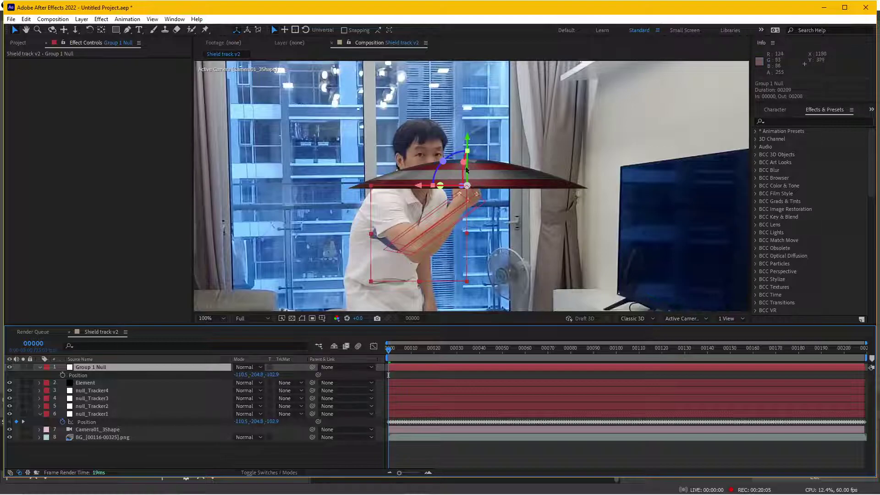
pyautogui.moveTo(464, 168); pyautogui.dragTo(460, 203)
pyautogui.press('s')
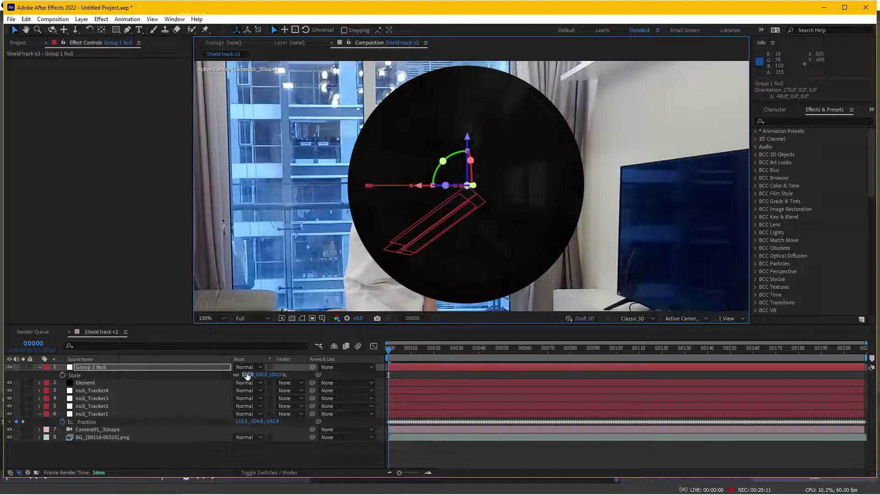
pyautogui.moveTo(246, 375); pyautogui.dragTo(230, 376)
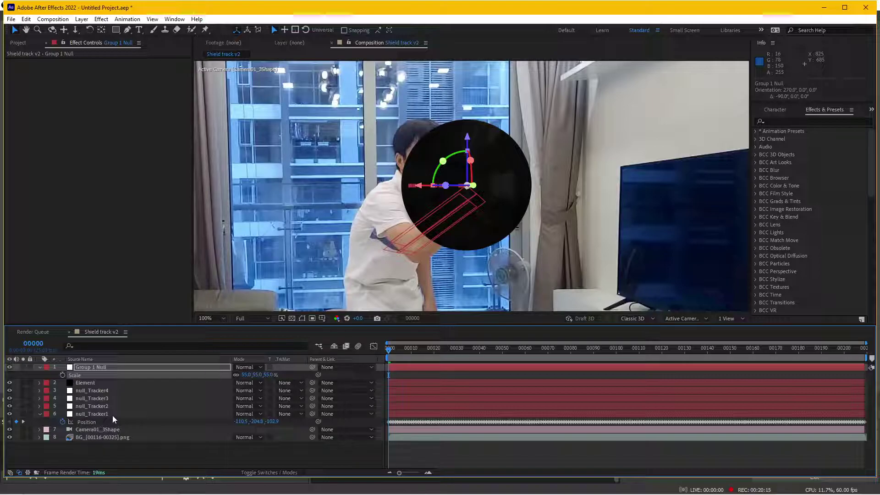
pyautogui.moveTo(471, 161); pyautogui.dragTo(475, 152)
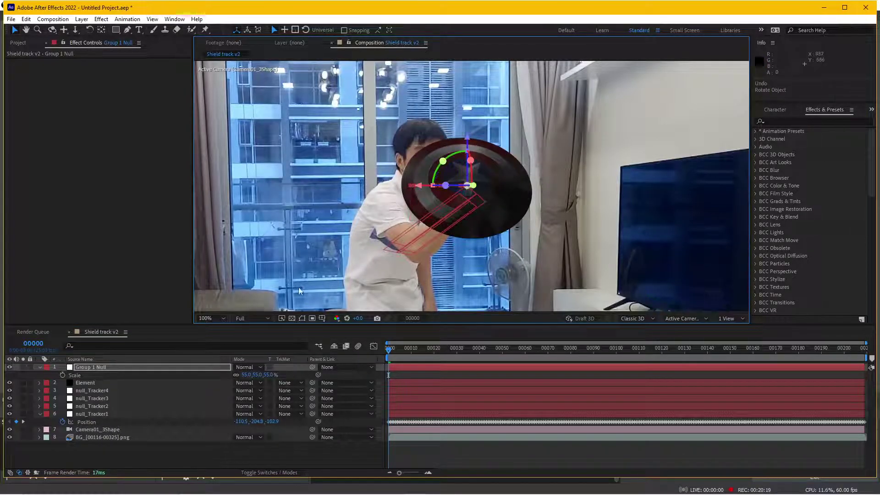
pyautogui.hotkey('ctrl', 'z')
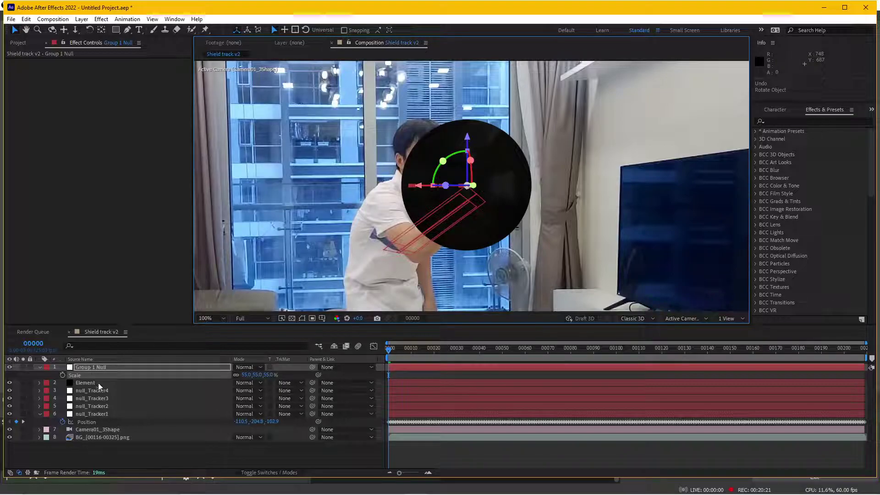
# Light Element with the Warm preset at 364% brightness, rotated −5° on X and 39° on Y
pyautogui.click(99, 385)
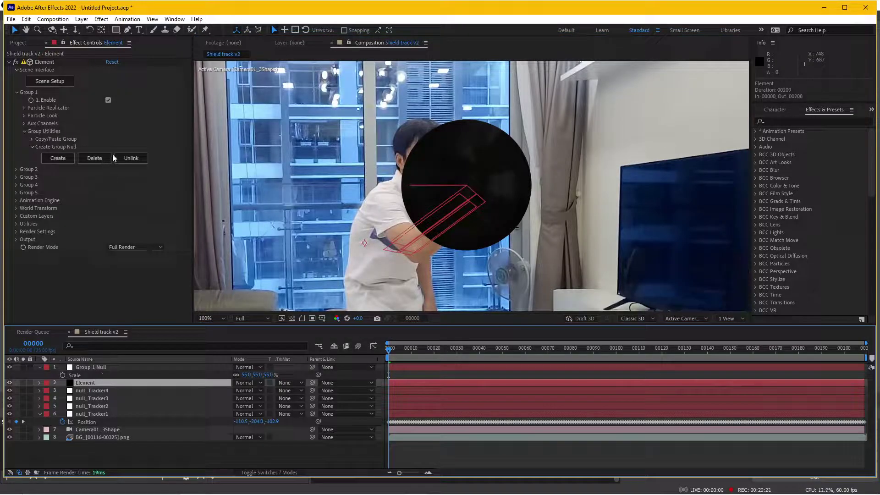
pyautogui.click(16, 231)
pyautogui.scroll(-1, 111, 241)
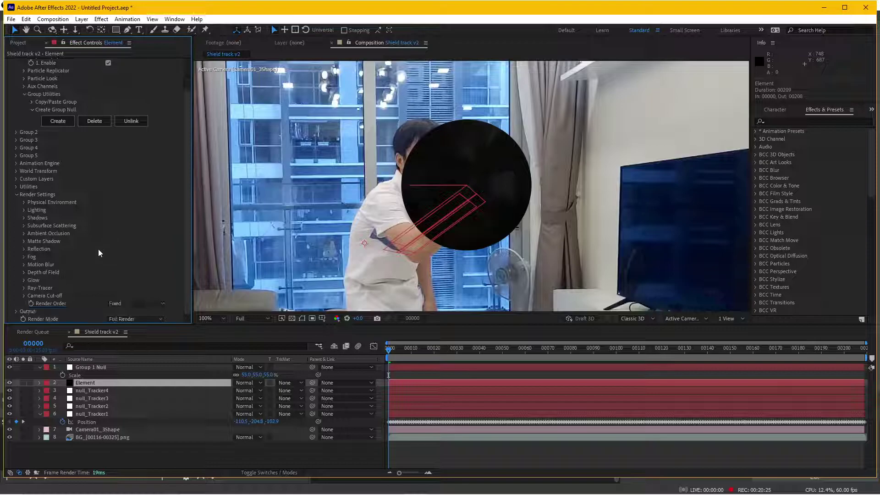
pyautogui.click(24, 210)
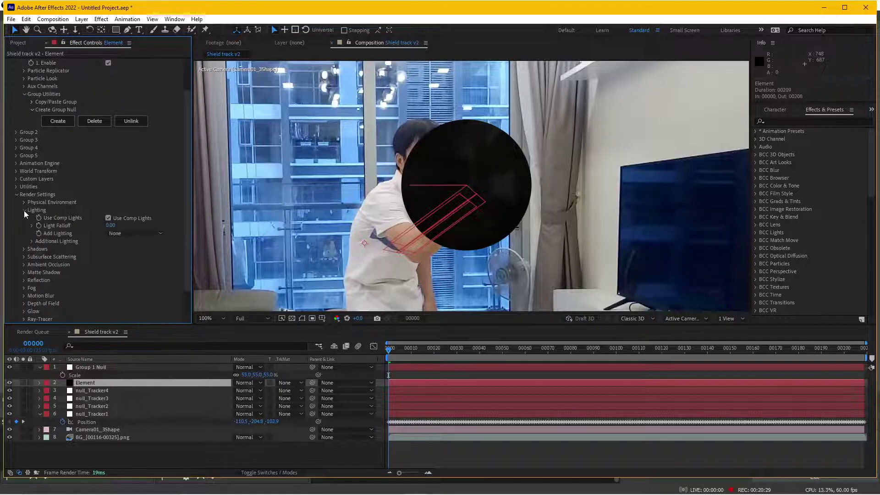
pyautogui.click(144, 232)
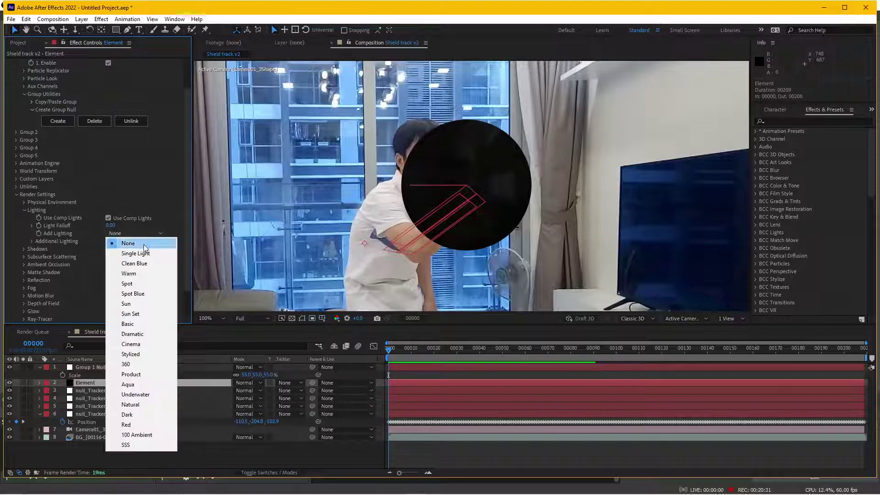
pyautogui.click(143, 274)
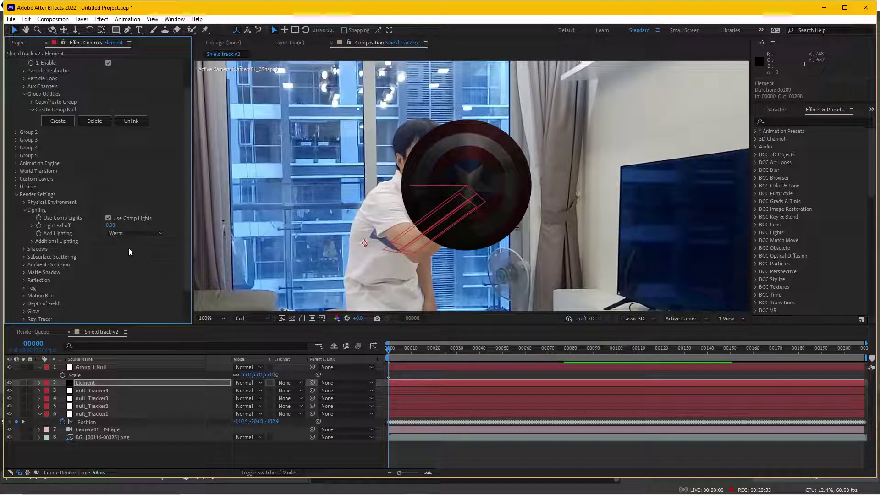
pyautogui.click(32, 242)
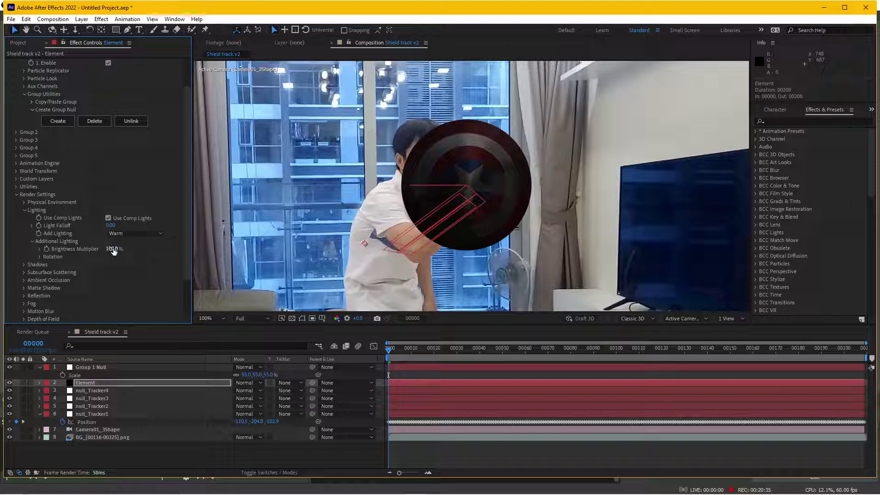
pyautogui.moveTo(114, 251)
pyautogui.mouseDown()
pyautogui.moveTo(235, 227)
pyautogui.moveTo(123, 246)
pyautogui.moveTo(135, 274)
pyautogui.moveTo(115, 264)
pyautogui.mouseUp()
pyautogui.click(39, 256)
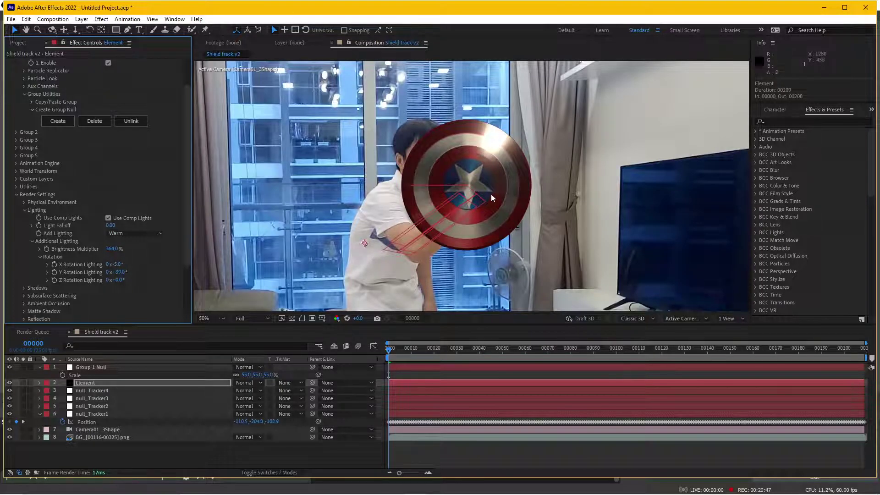
pyautogui.scroll(2, 491, 194)
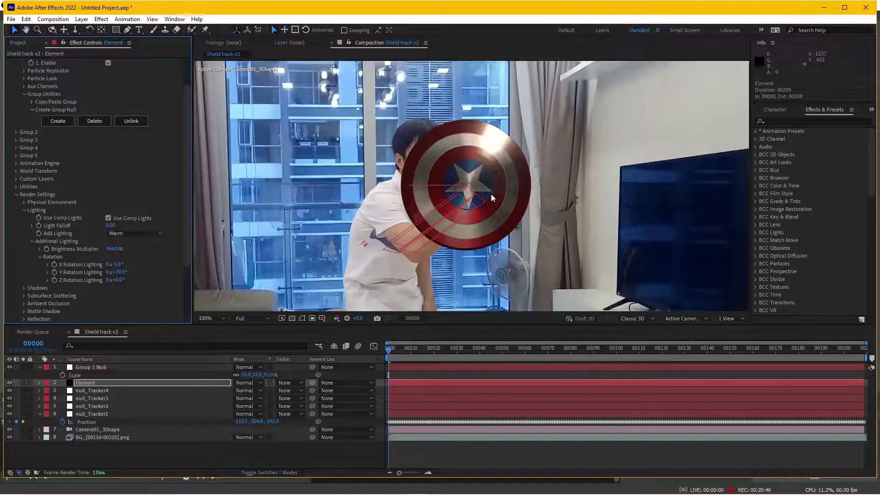
# Fade the Element layer to 45% opacity so the forearm shows through
pyautogui.click(104, 367)
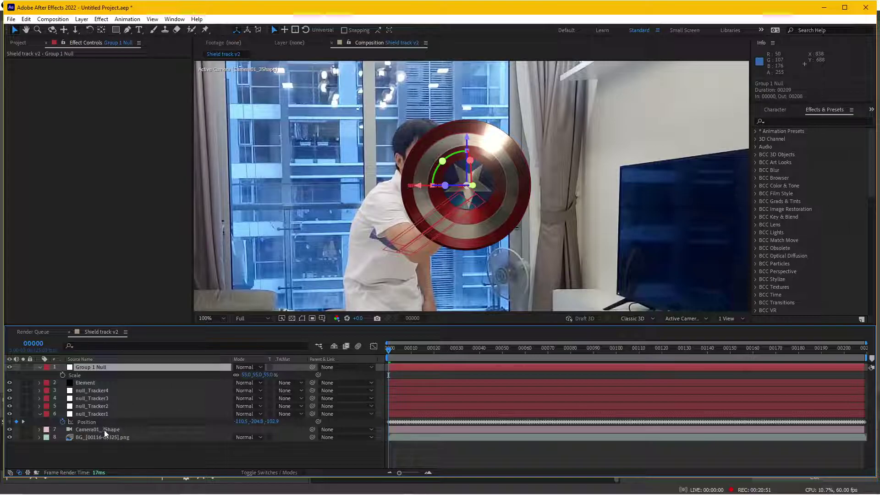
pyautogui.scroll(2, 496, 205)
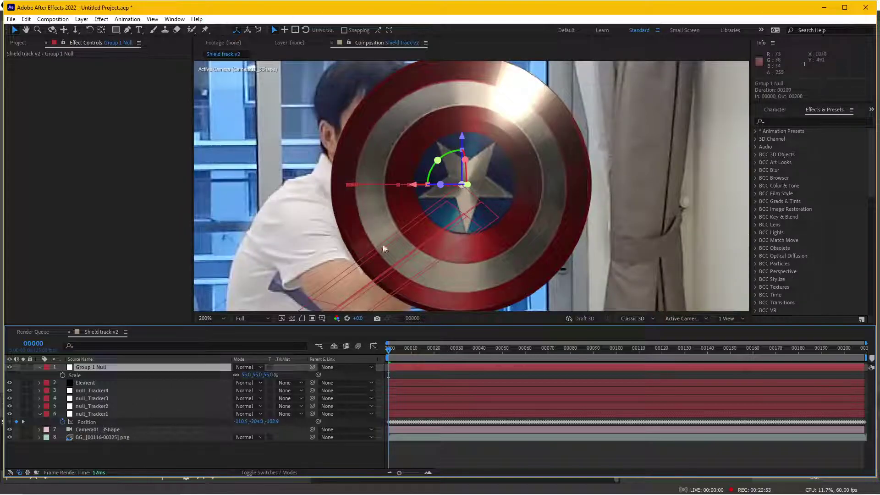
pyautogui.scroll(-2, 383, 243)
pyautogui.click(95, 384)
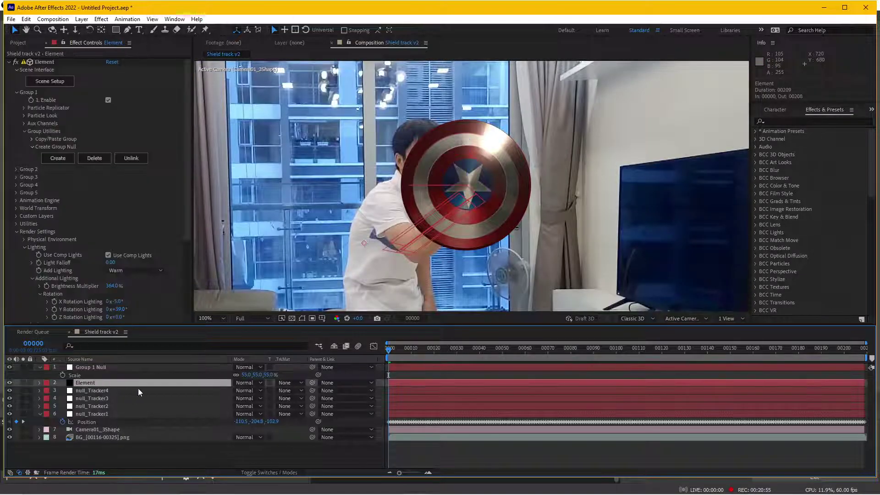
pyautogui.press('t')
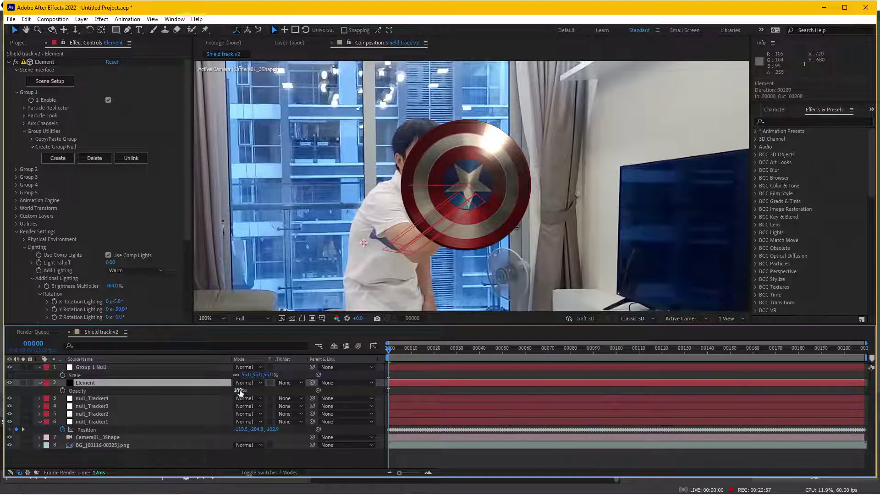
pyautogui.moveTo(239, 393); pyautogui.dragTo(215, 393)
pyautogui.scroll(1, 529, 223)
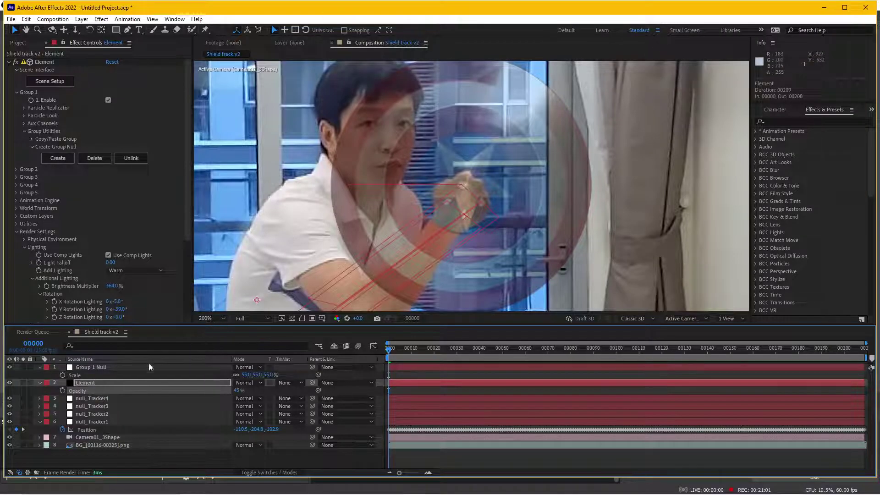
# Rotate Group 1 Null to 281.9°, 355.0°, 353.9° along the forearm, then restore 100% opacity
pyautogui.click(105, 368)
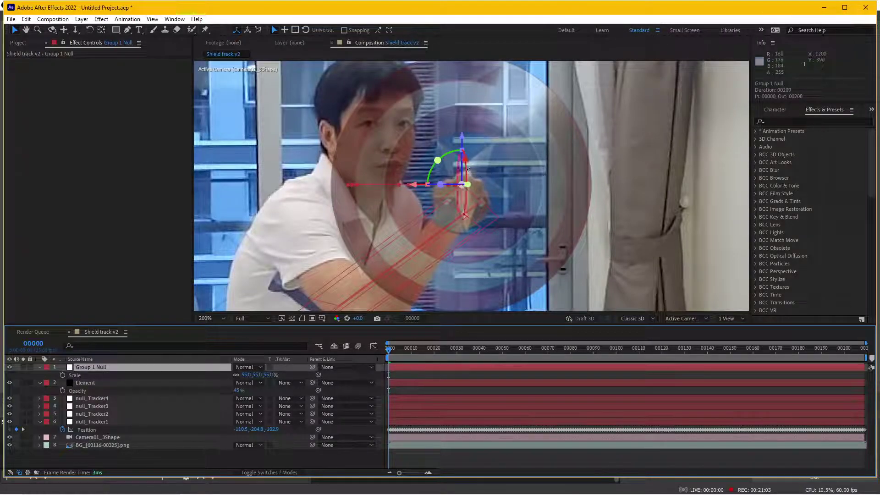
pyautogui.moveTo(467, 170); pyautogui.dragTo(442, 156)
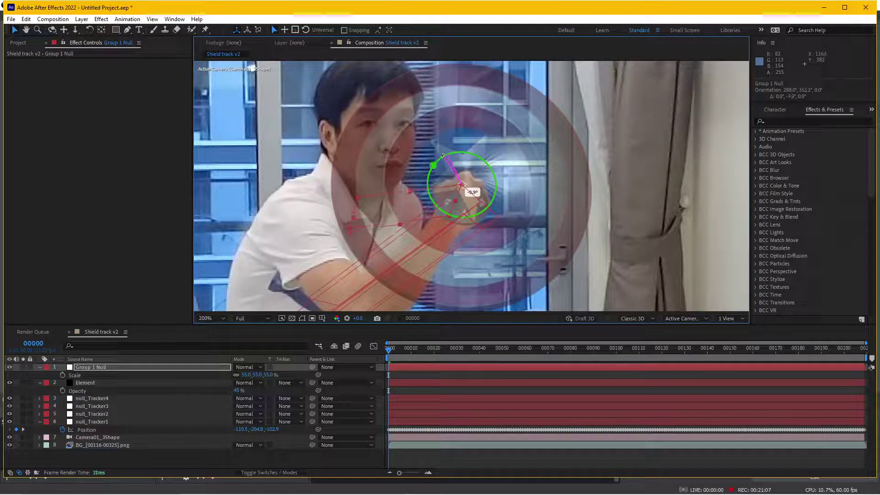
pyautogui.press('w')
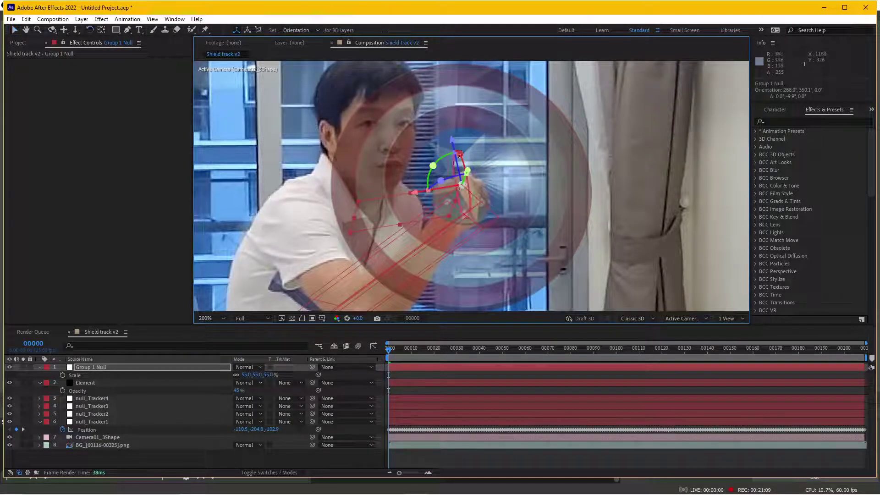
pyautogui.press('v')
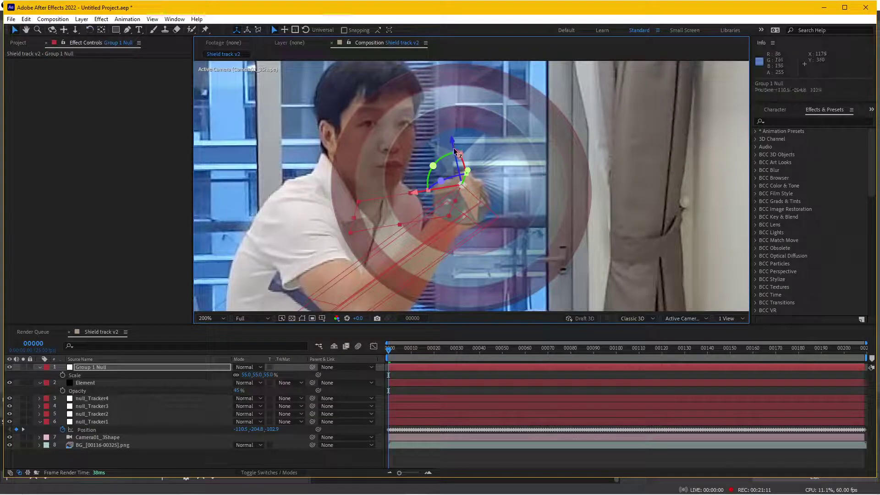
pyautogui.moveTo(424, 193)
pyautogui.mouseDown()
pyautogui.moveTo(428, 208)
pyautogui.moveTo(419, 207)
pyautogui.mouseUp()
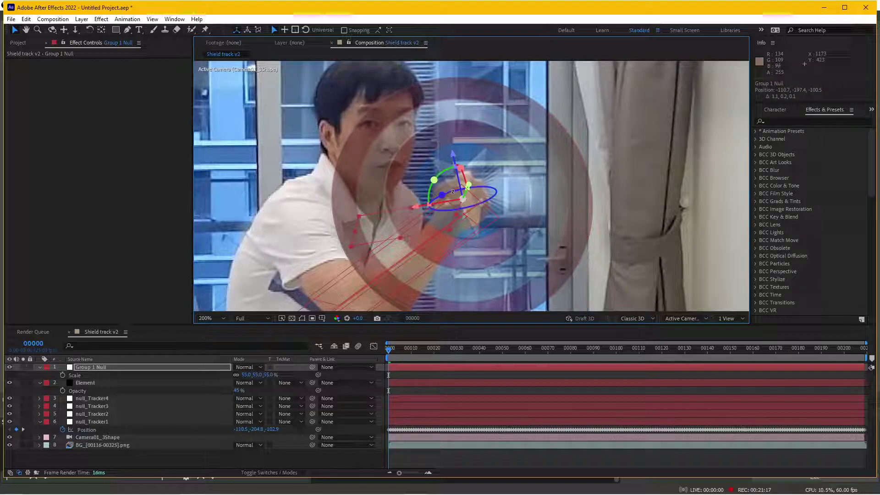
pyautogui.moveTo(462, 199); pyautogui.dragTo(467, 168)
pyautogui.moveTo(463, 199); pyautogui.dragTo(464, 199)
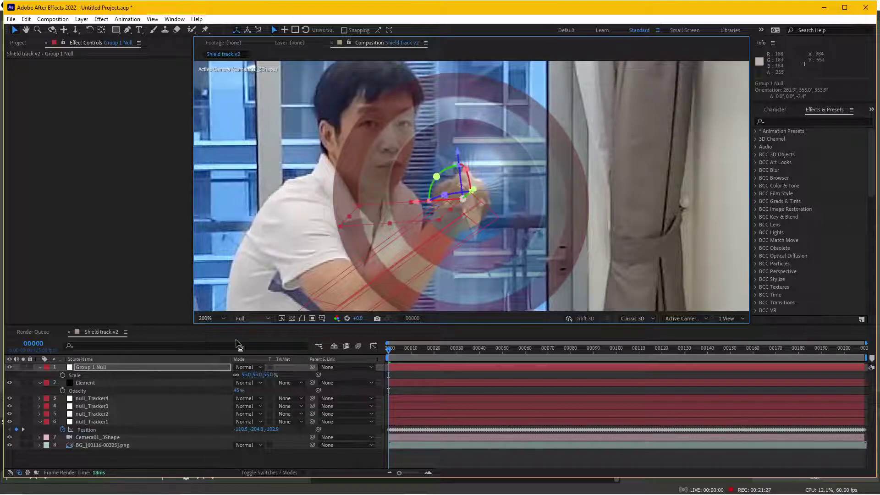
pyautogui.moveTo(234, 390); pyautogui.dragTo(273, 390)
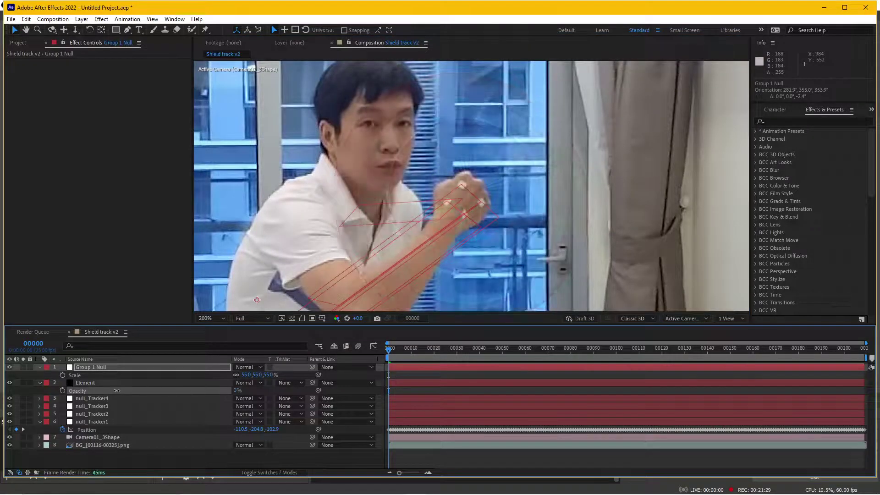
pyautogui.scroll(-2, 592, 214)
pyautogui.scroll(-2, 603, 212)
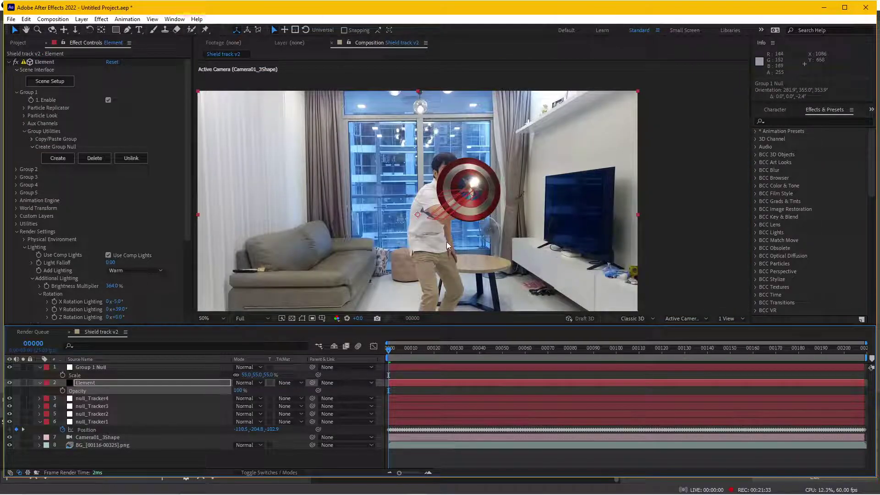
# Set Group 1 Null's scale to 52% to shrink the shield slightly
pyautogui.click(103, 382)
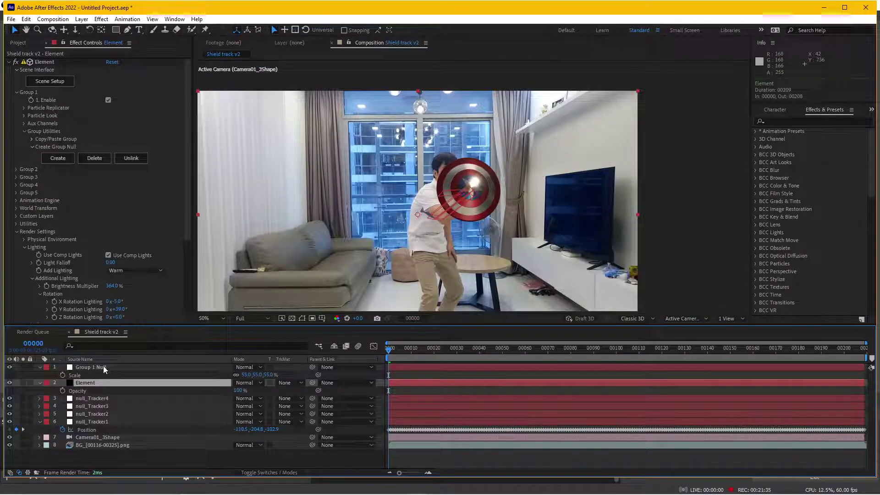
pyautogui.click(104, 368)
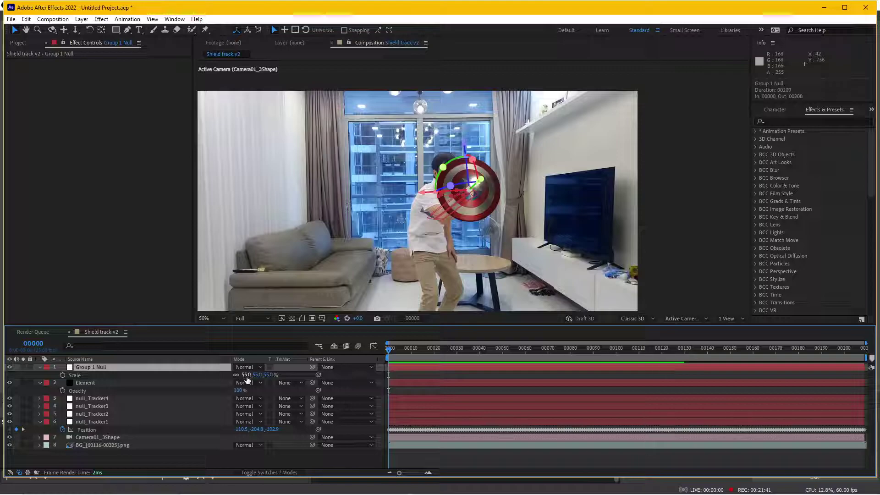
pyautogui.click(247, 375)
pyautogui.write('62')
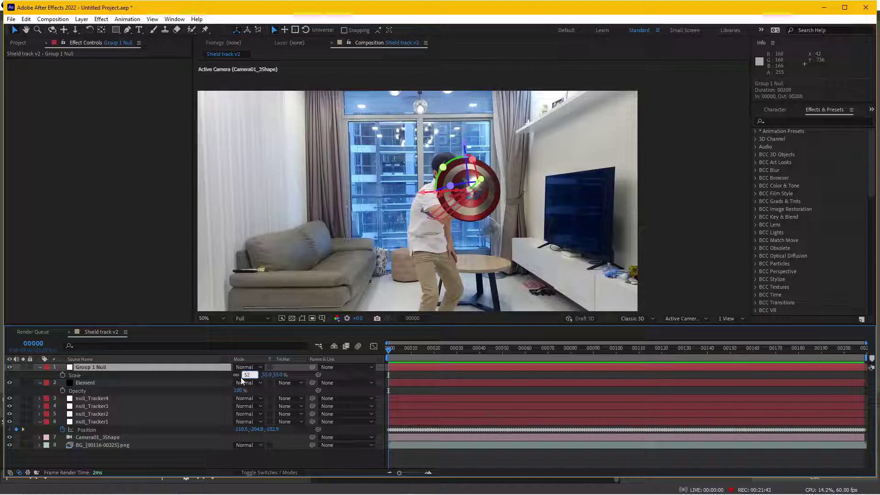
pyautogui.press('Return')
pyautogui.scroll(2, 430, 241)
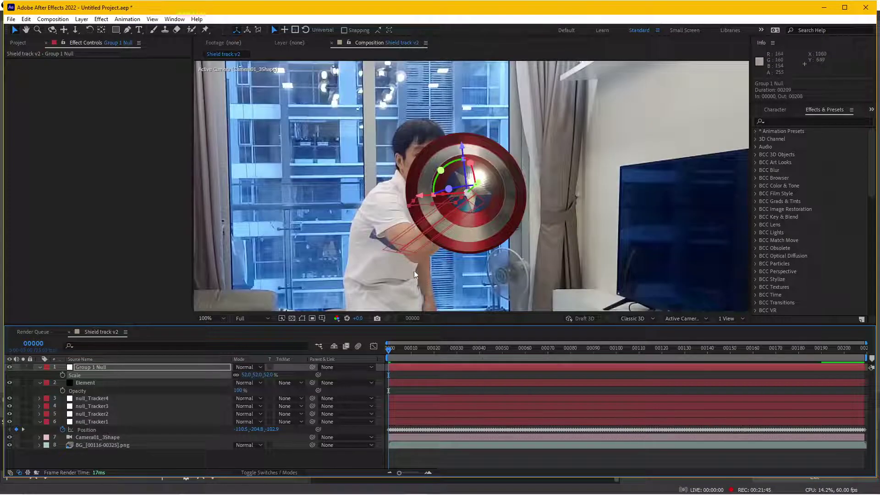
pyautogui.press('Return')
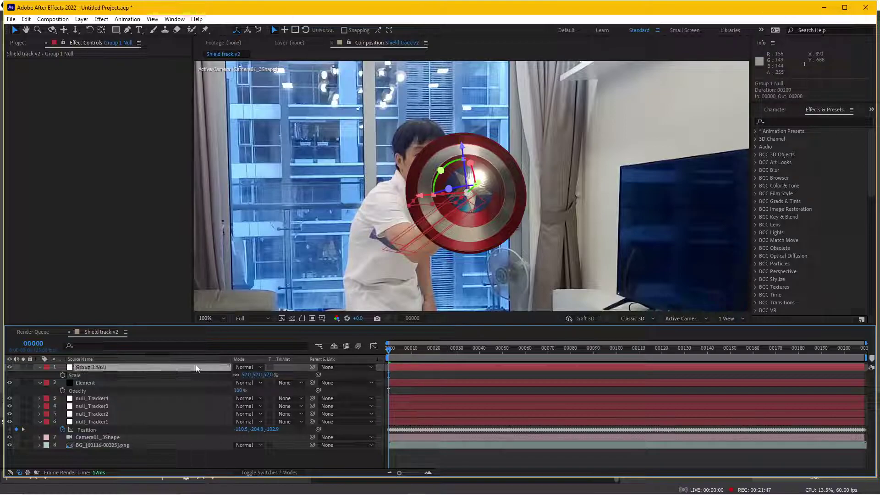
# Parent Group 1 Null to null_Tracker1 and scrub to frame 20 to confirm tracking
pyautogui.click(105, 422)
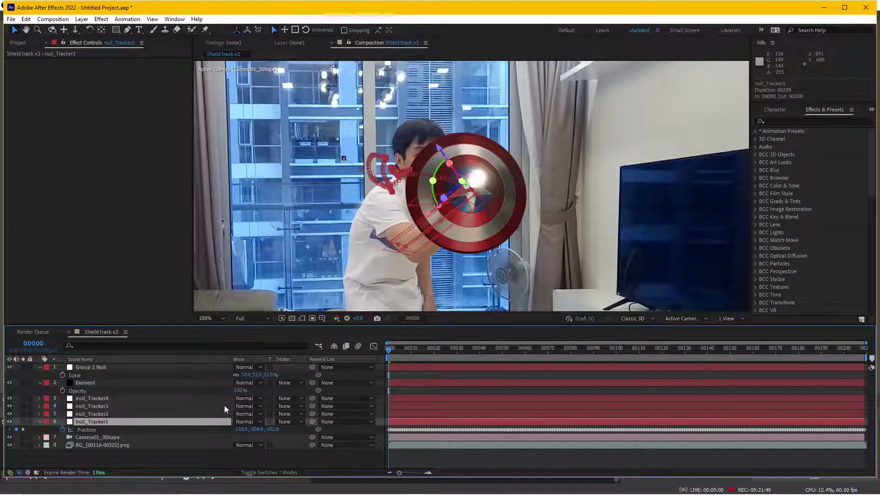
pyautogui.moveTo(311, 367); pyautogui.dragTo(285, 370)
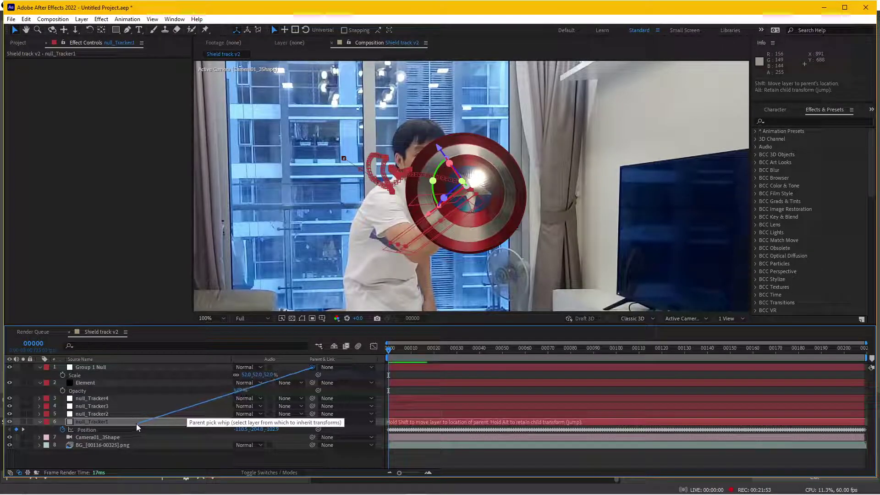
pyautogui.moveTo(285, 369); pyautogui.dragTo(136, 423)
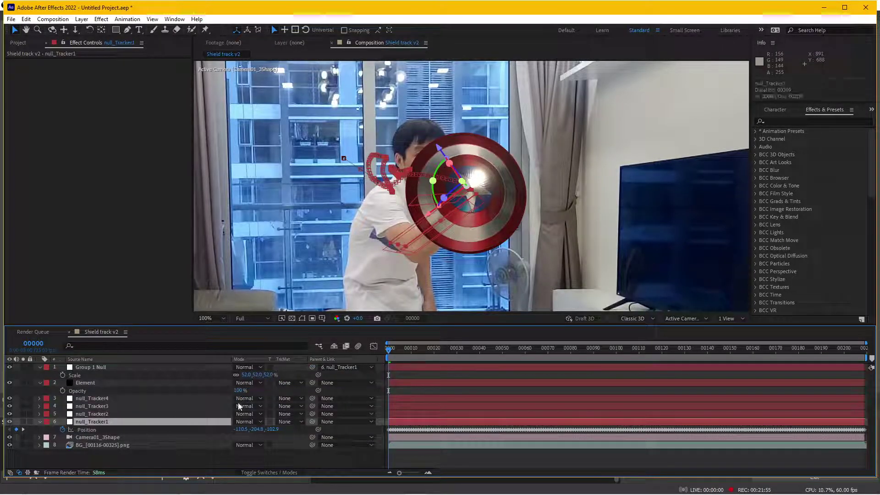
pyautogui.click(392, 351)
pyautogui.moveTo(417, 350)
pyautogui.mouseDown()
pyautogui.moveTo(743, 337)
pyautogui.moveTo(305, 363)
pyautogui.mouseUp()
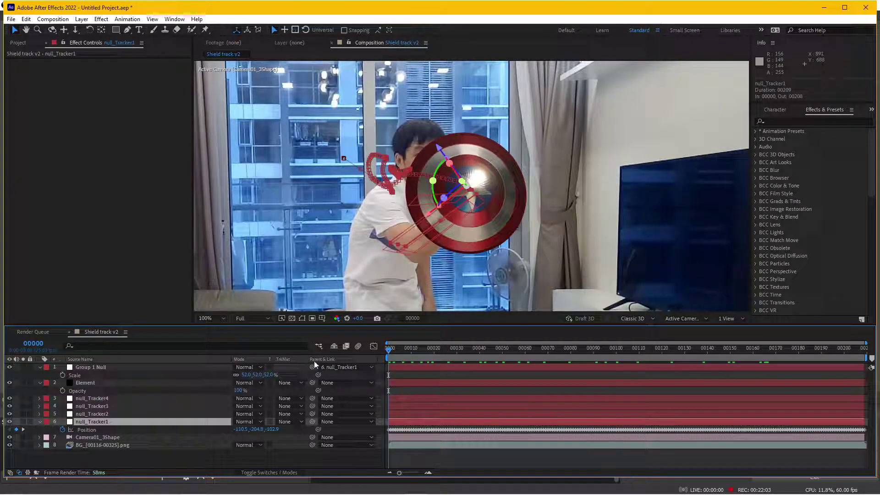
pyautogui.moveTo(408, 357)
pyautogui.mouseDown()
pyautogui.moveTo(572, 348)
pyautogui.moveTo(436, 351)
pyautogui.mouseUp()
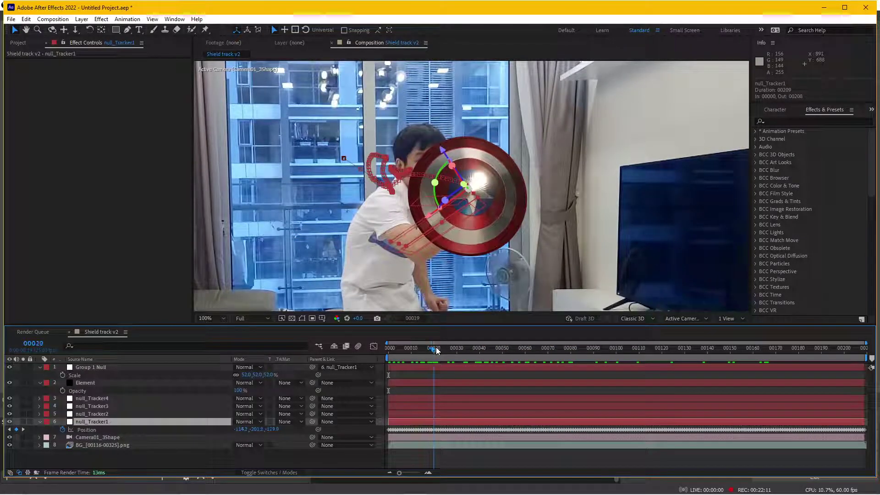
# Keyframe Group 1 Null's orientation at 5.7°, 29.1°, 336.8° on frame 20 and 347.4° Z on frame 59
pyautogui.click(95, 368)
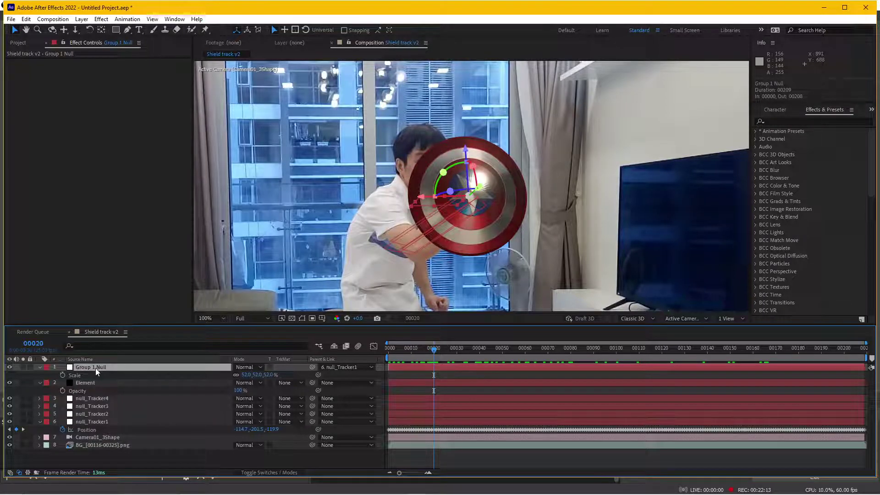
pyautogui.press('r')
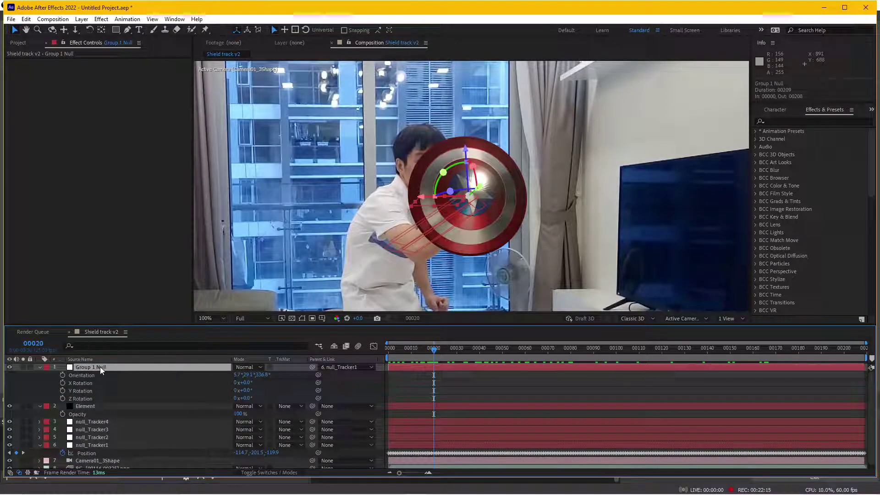
pyautogui.click(62, 375)
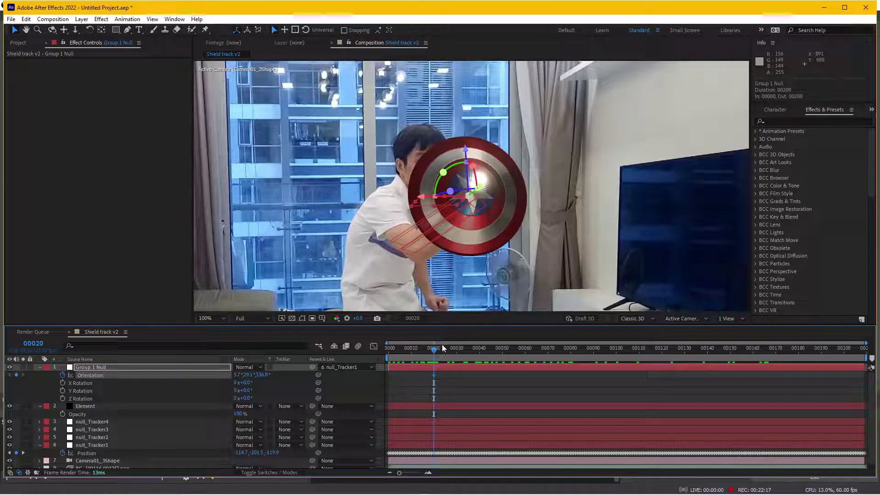
pyautogui.moveTo(449, 350); pyautogui.dragTo(522, 349)
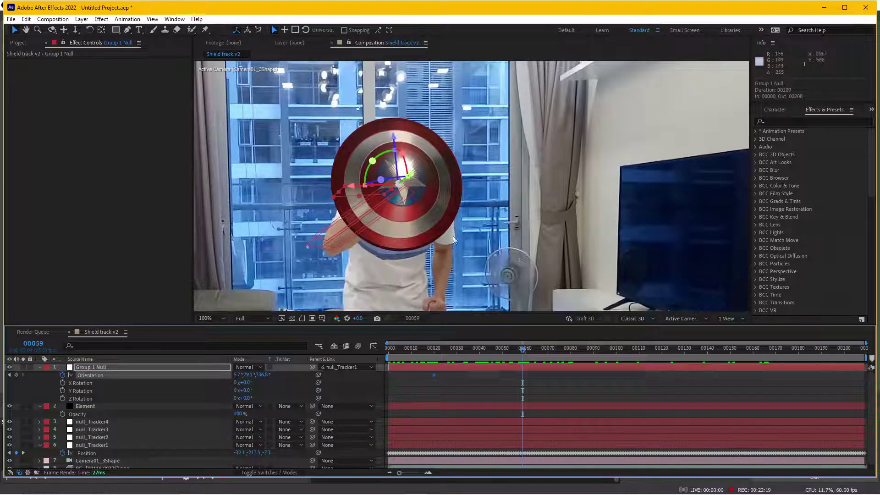
pyautogui.scroll(2, 378, 182)
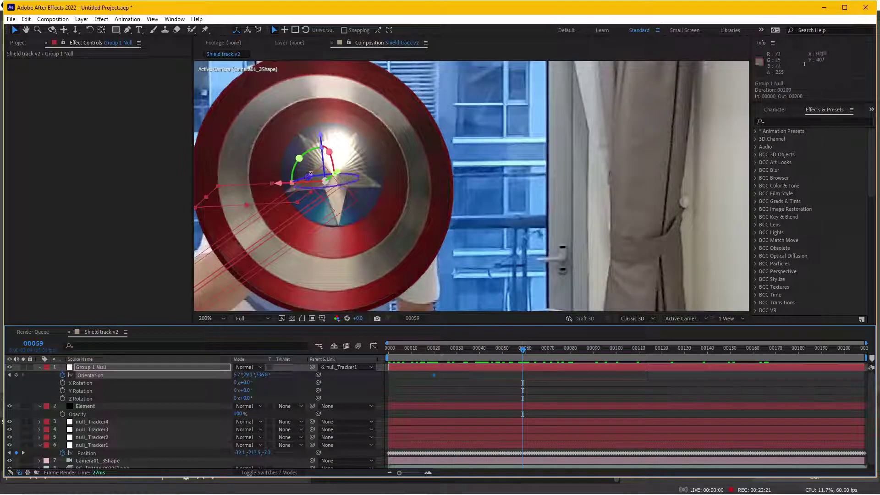
pyautogui.moveTo(335, 174); pyautogui.dragTo(328, 174)
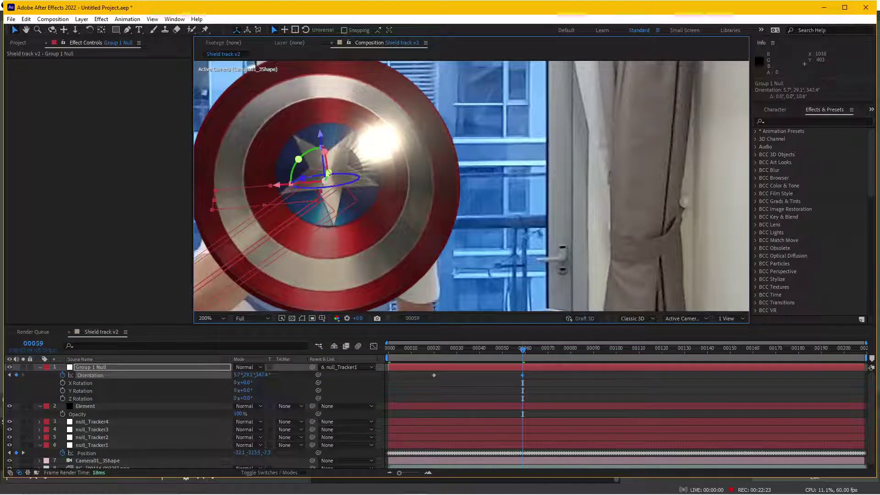
pyautogui.scroll(-2, 470, 184)
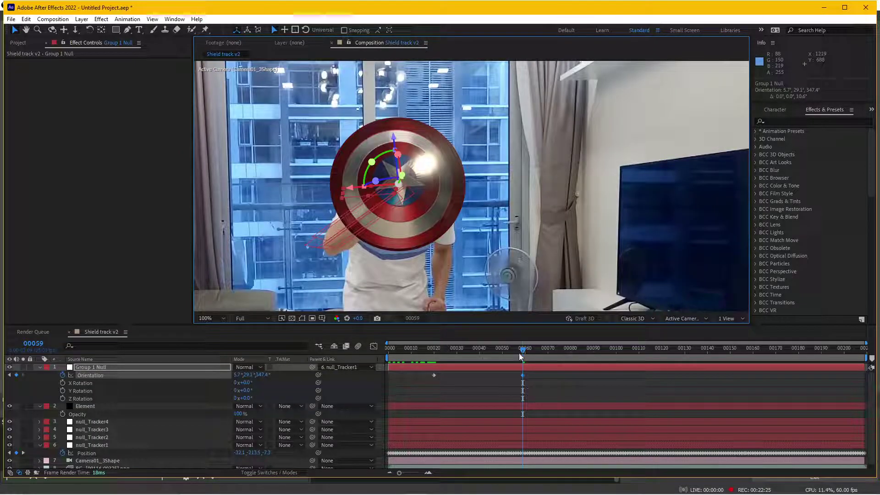
pyautogui.moveTo(521, 356)
pyautogui.mouseDown()
pyautogui.moveTo(369, 359)
pyautogui.moveTo(746, 349)
pyautogui.mouseUp()
# Set Group 1 Null's scale to 50%
pyautogui.press(',')
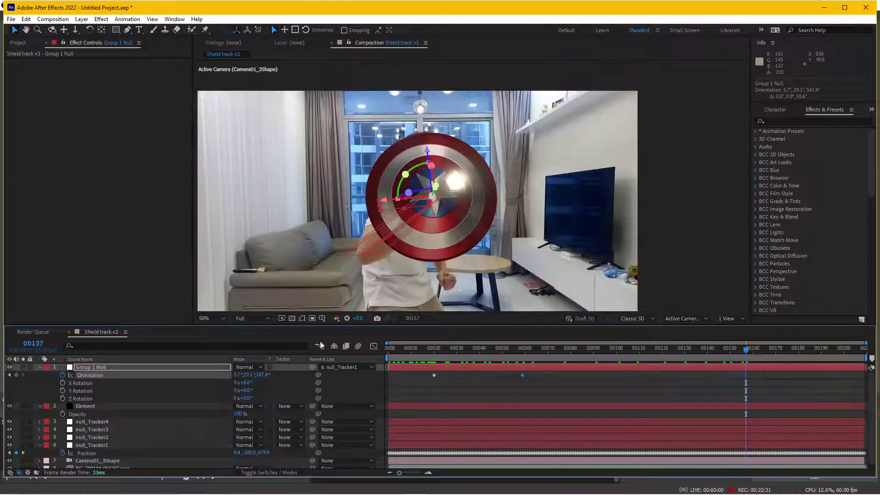
pyautogui.click(148, 368)
pyautogui.press('s')
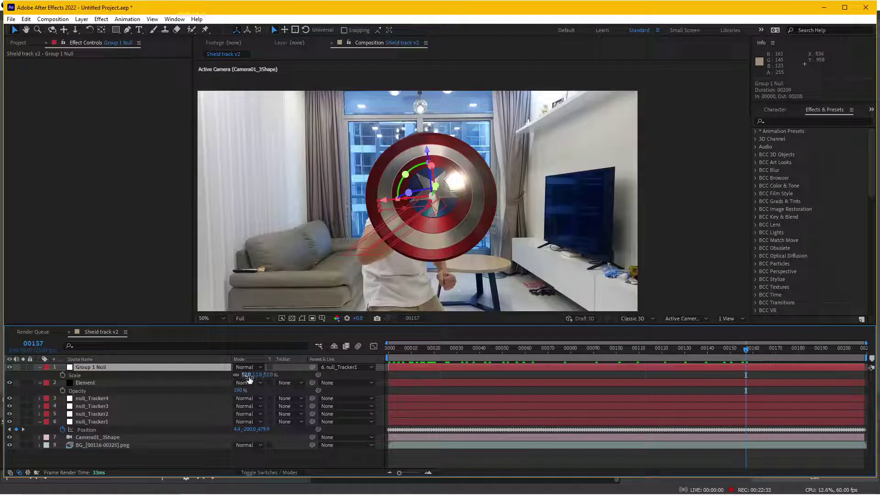
pyautogui.click(249, 375)
pyautogui.write('50')
pyautogui.press('Return')
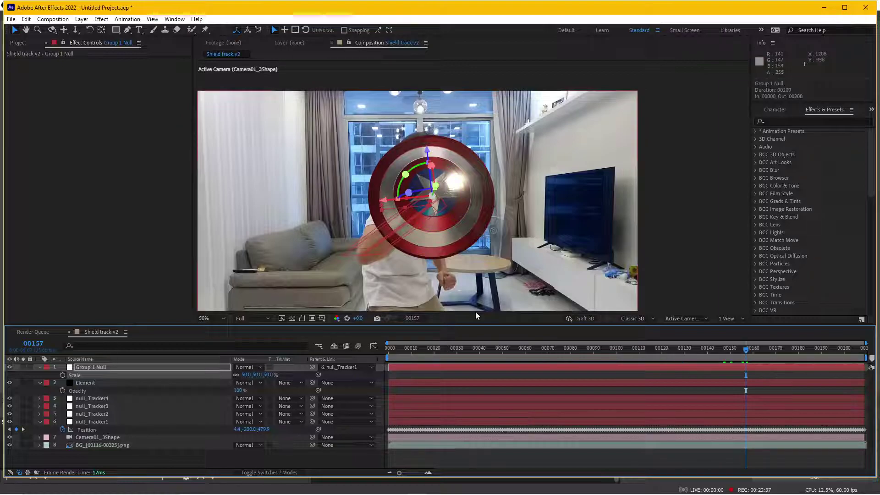
# Nudge Group 1 Null deeper to position 4.1, -1.6, 7.0 and recheck around frame 23
pyautogui.click(427, 154)
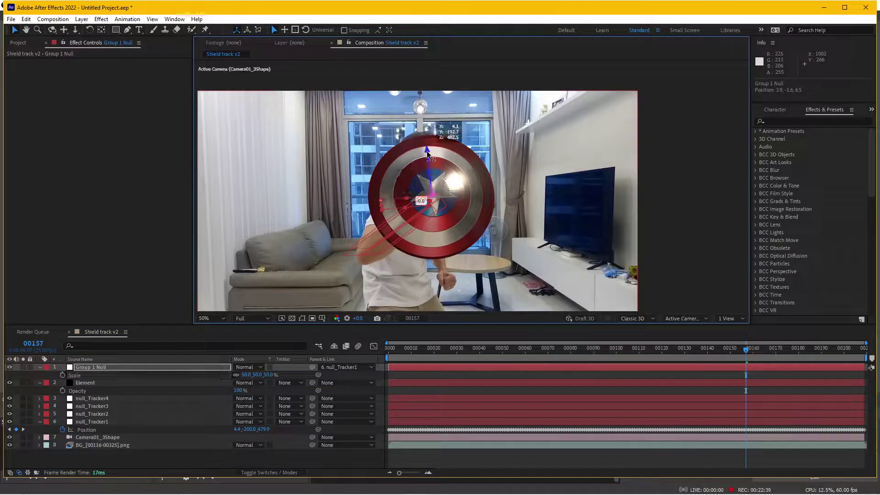
pyautogui.moveTo(427, 154); pyautogui.dragTo(429, 151)
pyautogui.moveTo(468, 356)
pyautogui.mouseDown()
pyautogui.moveTo(442, 351)
pyautogui.moveTo(695, 343)
pyautogui.moveTo(439, 361)
pyautogui.moveTo(565, 362)
pyautogui.mouseUp()
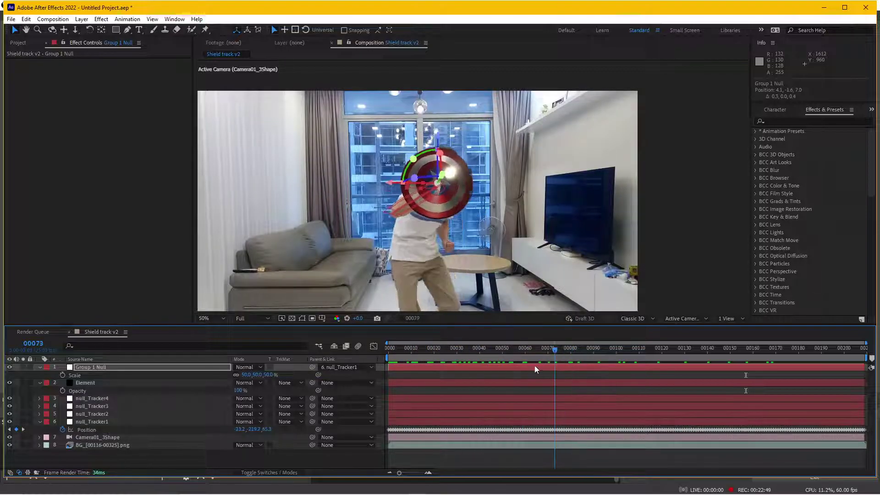
pyautogui.moveTo(566, 363); pyautogui.dragTo(438, 370)
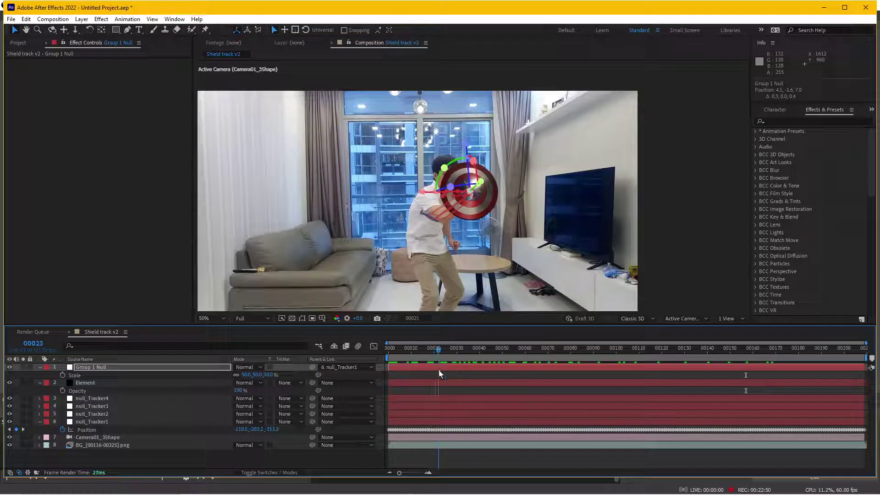
# Turn on Element's motion blur with a 209 shutter angle and 12 samples
pyautogui.click(87, 383)
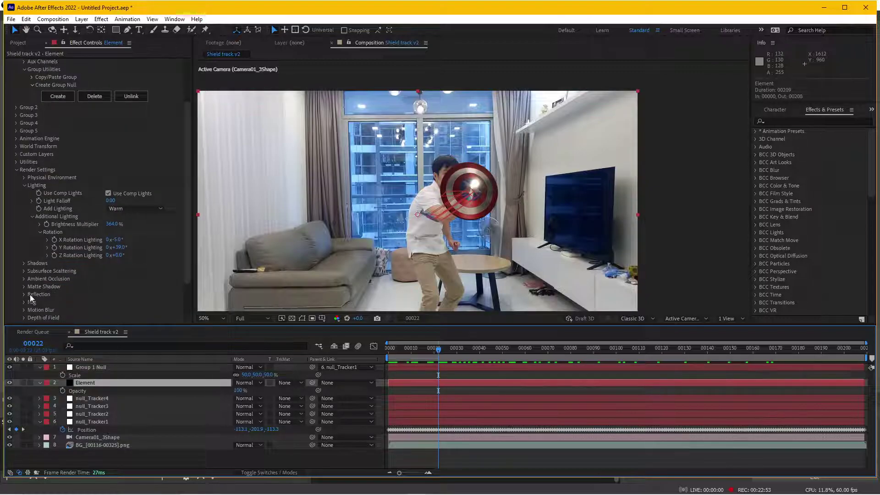
pyautogui.scroll(-3, 46, 202)
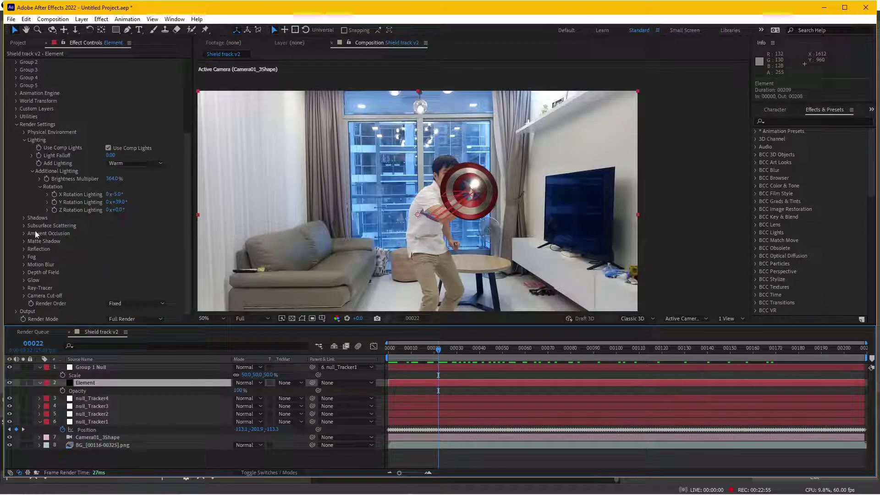
pyautogui.click(24, 264)
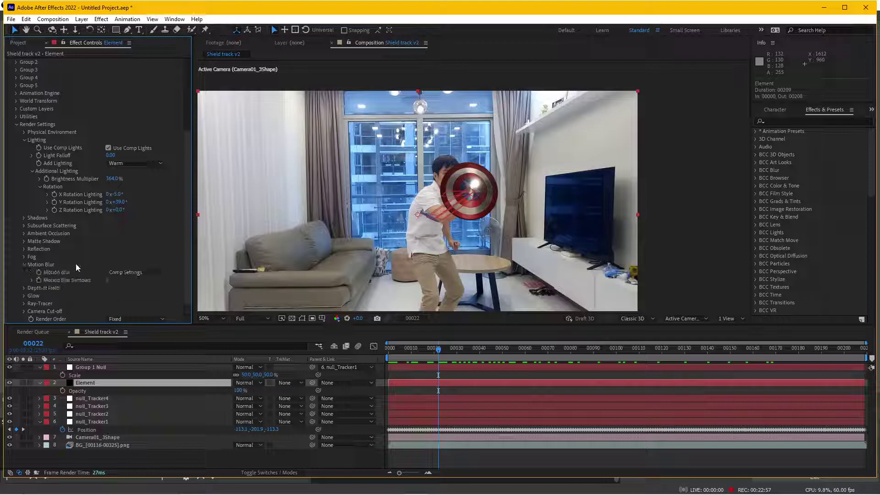
pyautogui.click(125, 273)
pyautogui.click(125, 292)
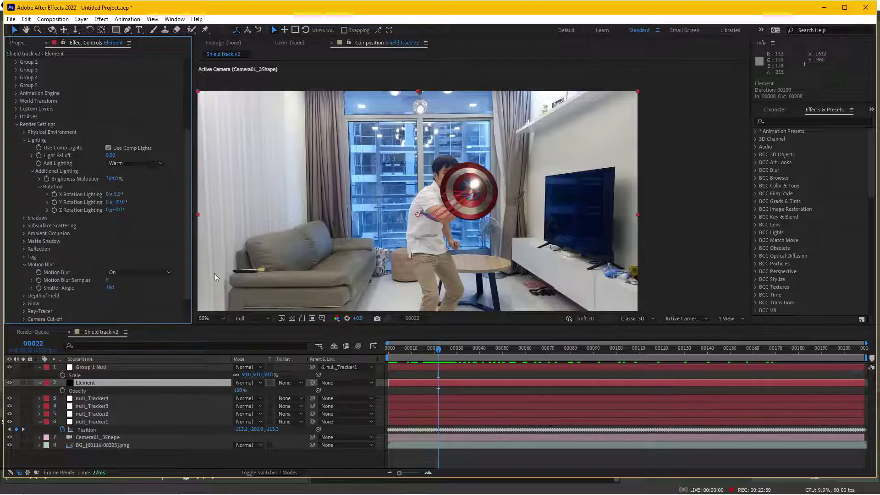
pyautogui.scroll(3, 450, 231)
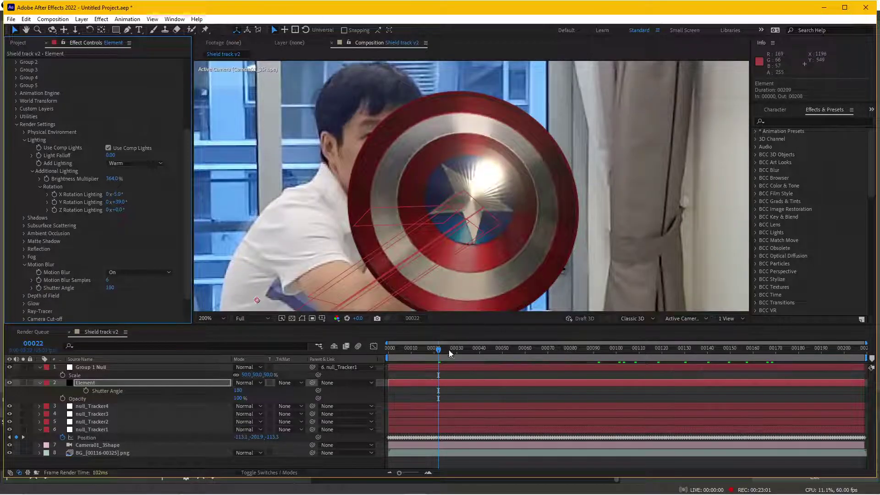
pyautogui.moveTo(449, 350); pyautogui.dragTo(483, 354)
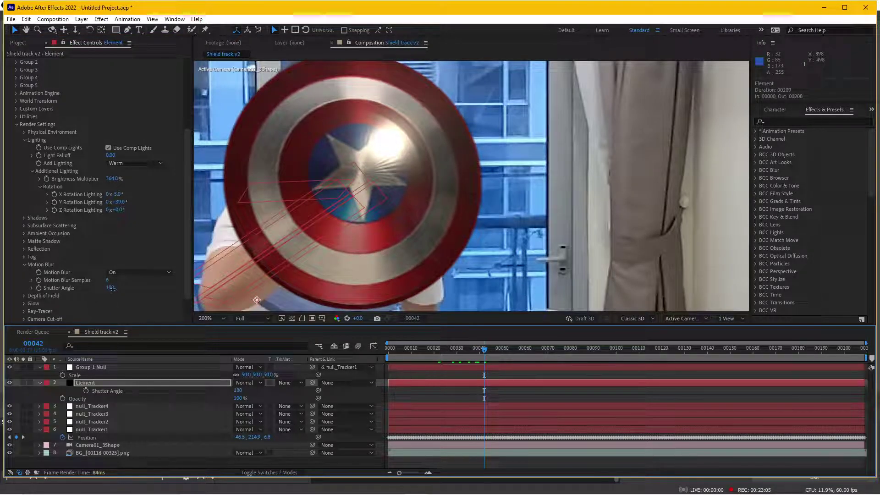
pyautogui.moveTo(112, 288); pyautogui.dragTo(125, 288)
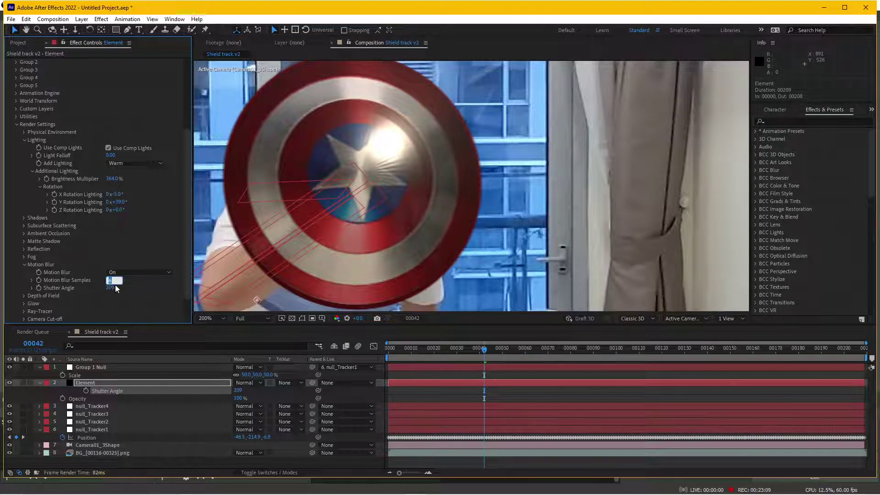
pyautogui.write('12')
pyautogui.press('Return')
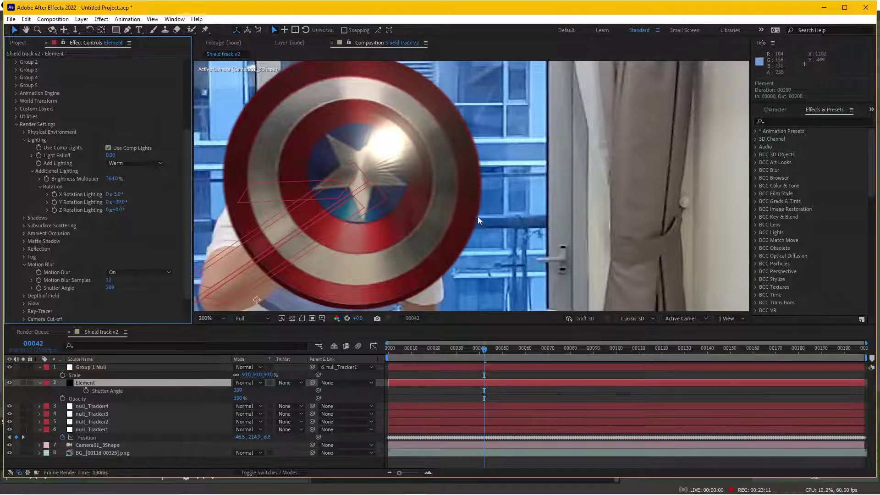
# Lower the added light's Y rotation to 17.6° and preview later frames
pyautogui.scroll(-2, 478, 216)
pyautogui.moveTo(505, 349); pyautogui.dragTo(578, 356)
pyautogui.scroll(-2, 469, 230)
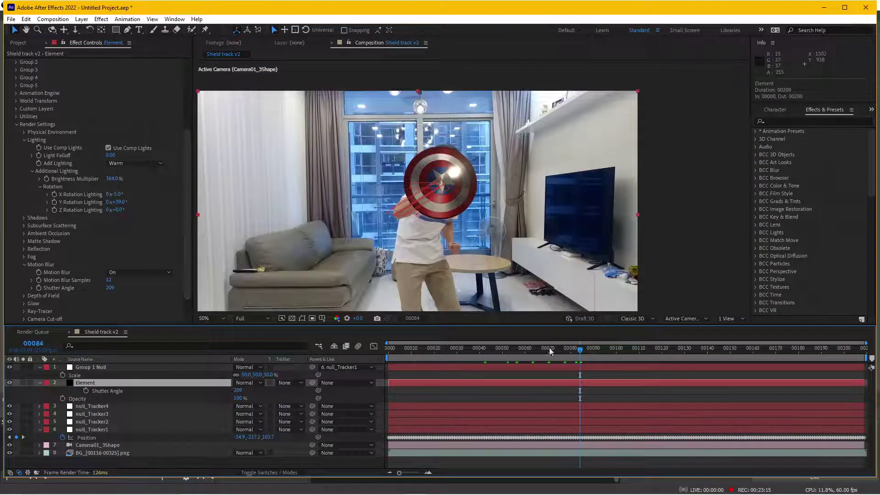
pyautogui.moveTo(502, 355); pyautogui.dragTo(439, 350)
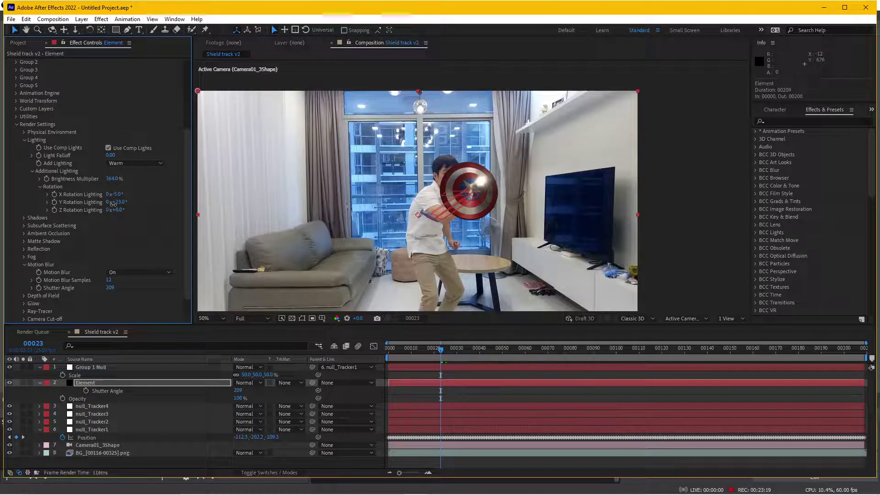
pyautogui.moveTo(112, 204); pyautogui.dragTo(110, 208)
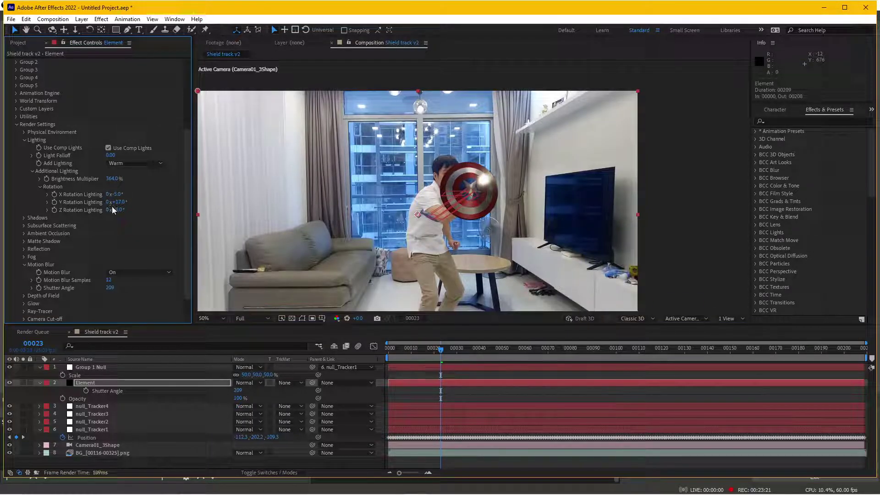
pyautogui.moveTo(439, 353)
pyautogui.mouseDown()
pyautogui.moveTo(722, 345)
pyautogui.moveTo(327, 367)
pyautogui.moveTo(537, 359)
pyautogui.mouseUp()
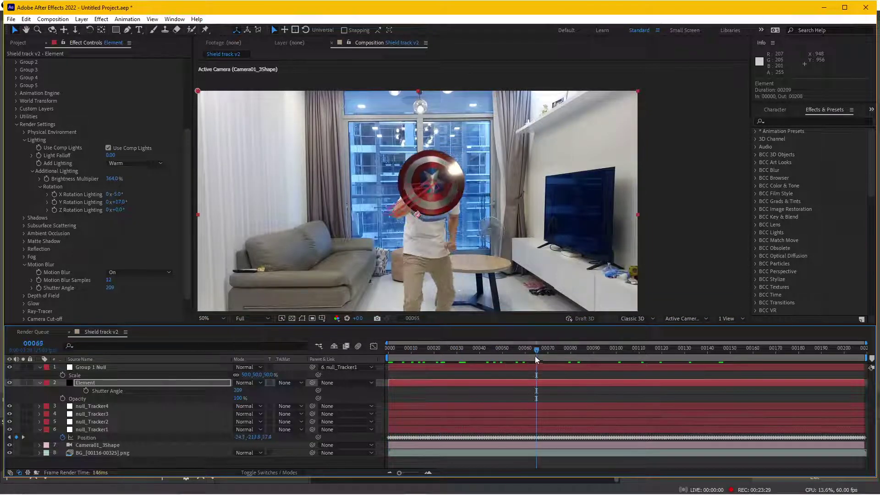
pyautogui.scroll(2, 92, 102)
pyautogui.scroll(3, 89, 132)
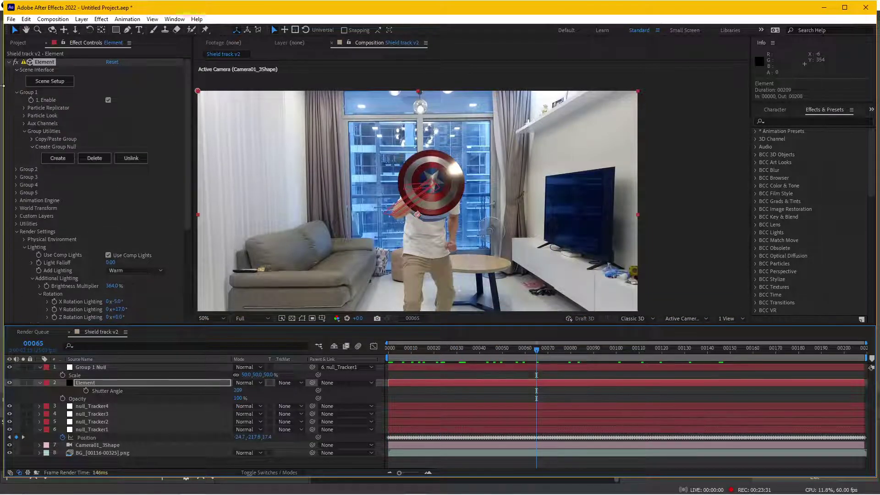
# Apply Edge Blur from Key Correct to the Element layer
pyautogui.click(8, 63)
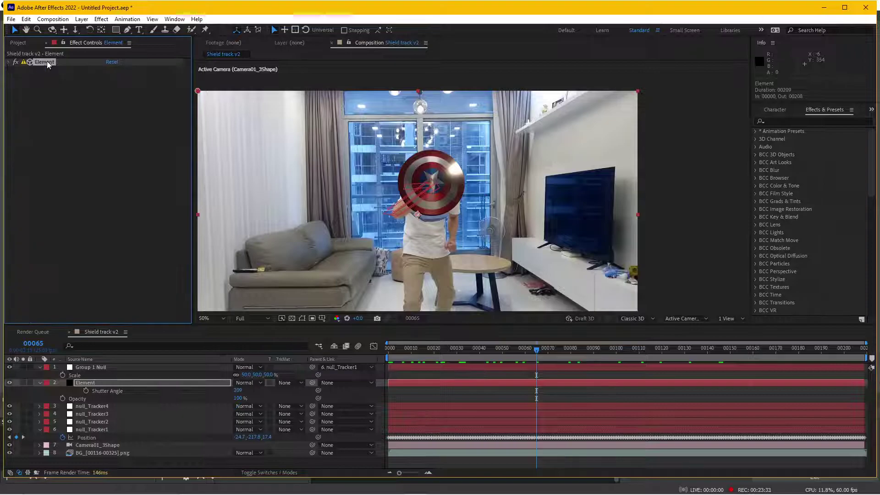
pyautogui.click(101, 20)
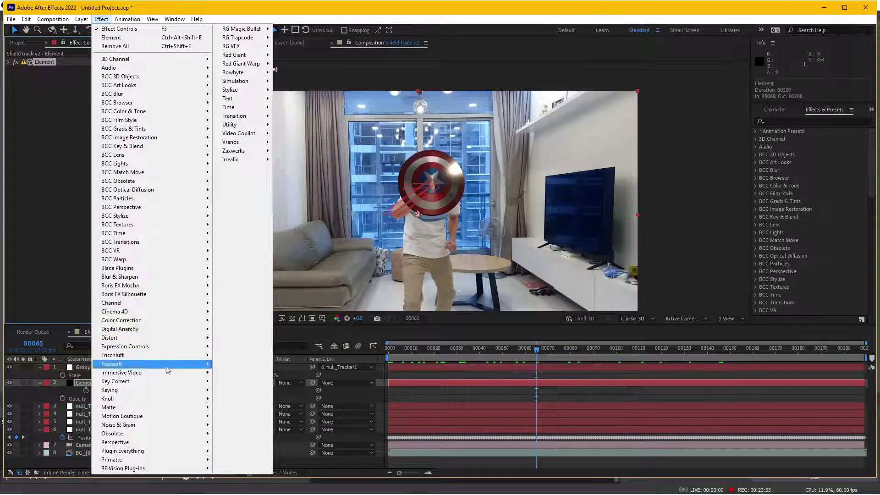
pyautogui.moveTo(166, 385)
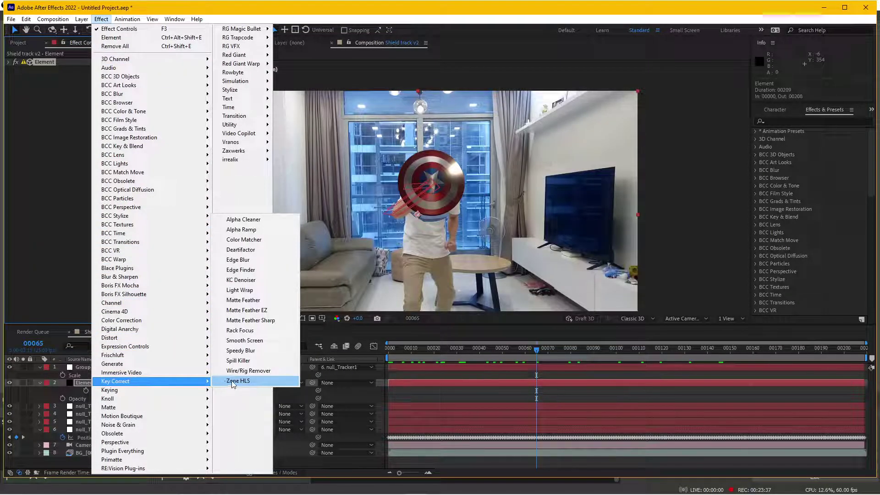
pyautogui.click(253, 262)
pyautogui.scroll(3, 359, 167)
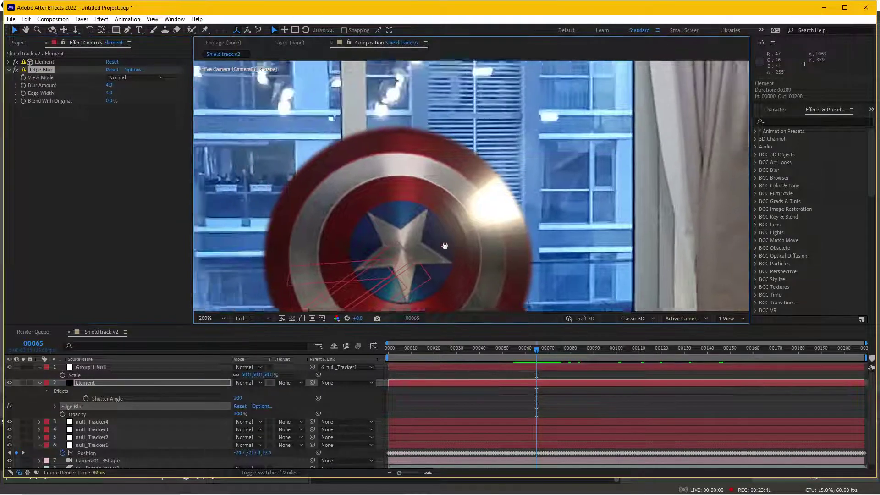
pyautogui.scroll(1, 364, 200)
pyautogui.scroll(1, 412, 215)
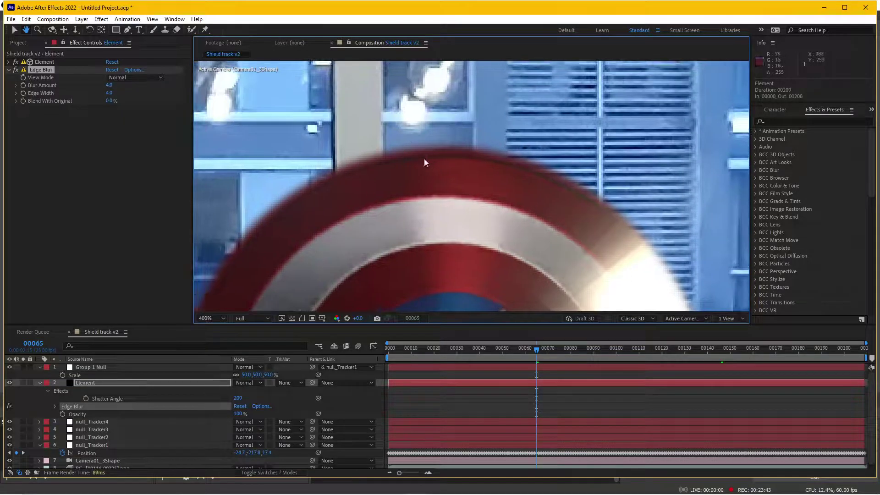
# Set Edge Blur's Blur Amount and Edge Width both to 1.0
pyautogui.press('v')
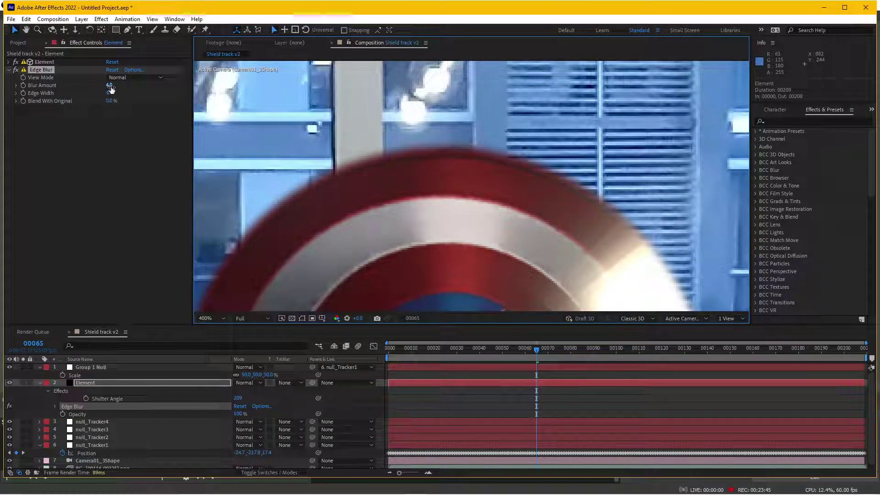
pyautogui.write('1')
pyautogui.click(116, 133)
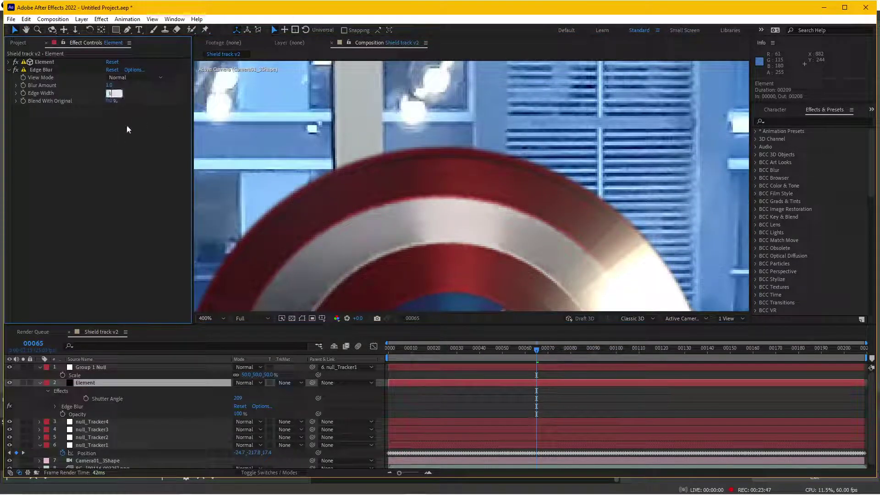
pyautogui.click(12, 68)
pyautogui.scroll(-4, 386, 177)
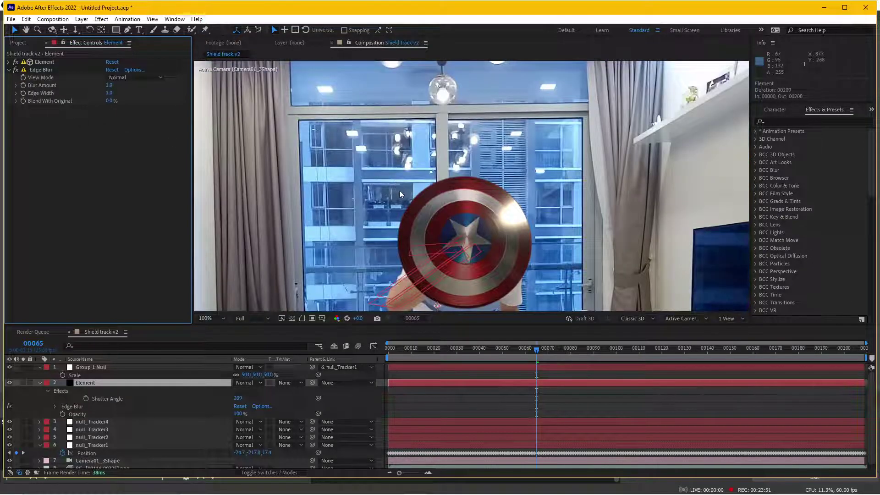
pyautogui.moveTo(399, 191); pyautogui.dragTo(393, 146)
pyautogui.click(99, 19)
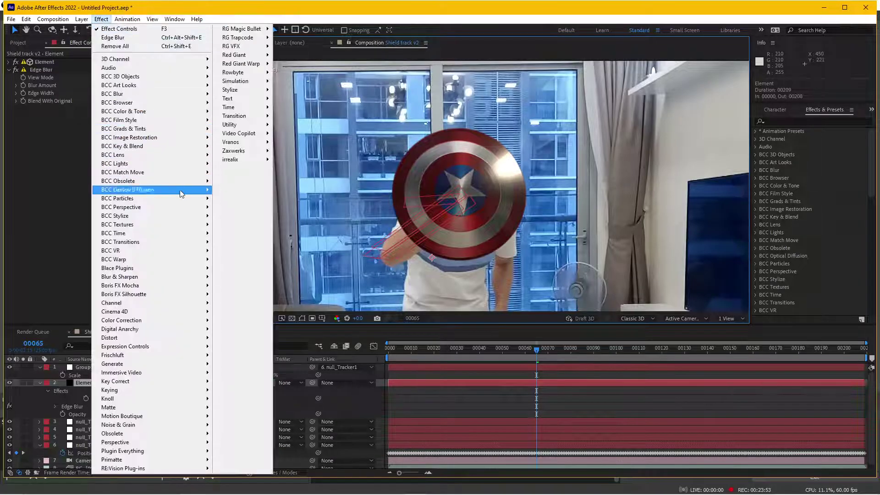
pyautogui.moveTo(190, 384)
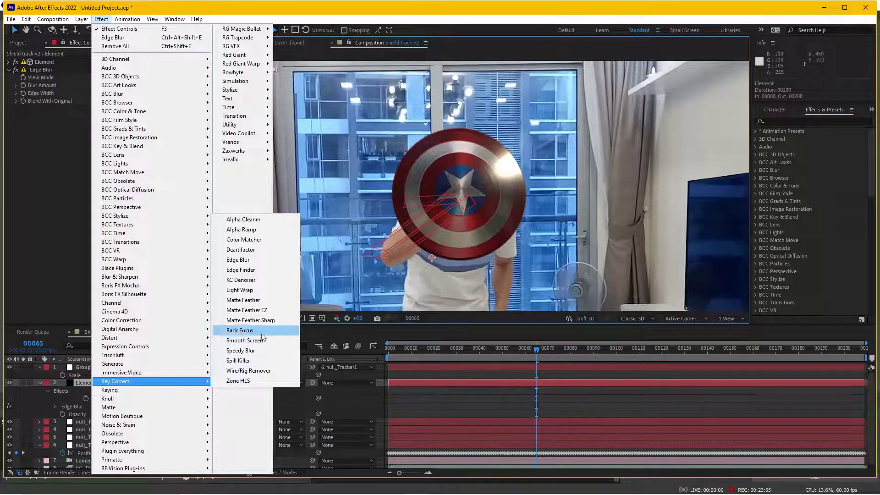
pyautogui.click(243, 240)
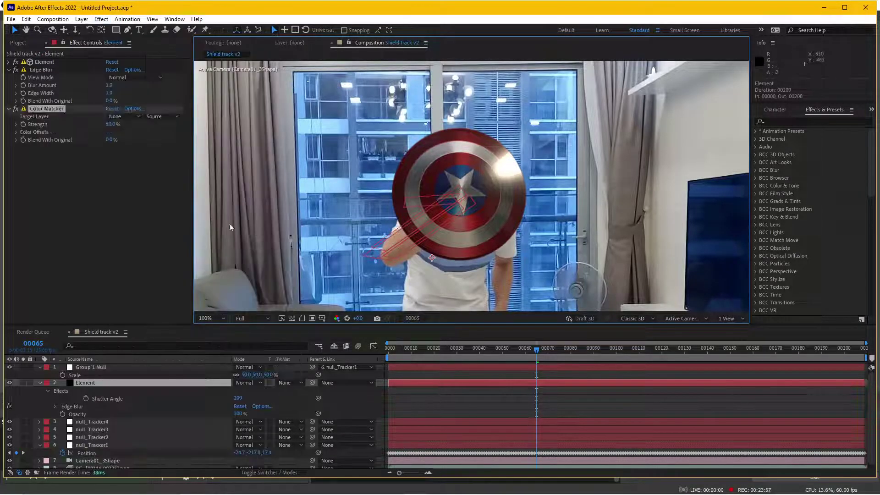
pyautogui.click(120, 117)
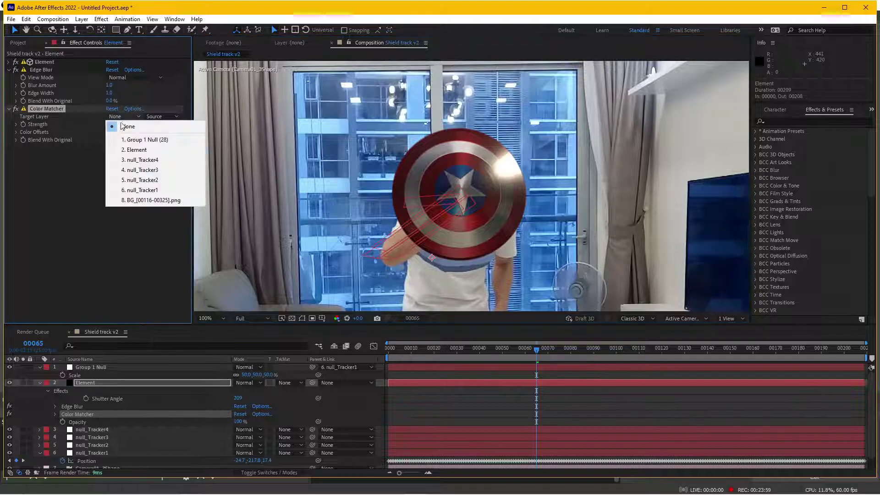
pyautogui.click(139, 201)
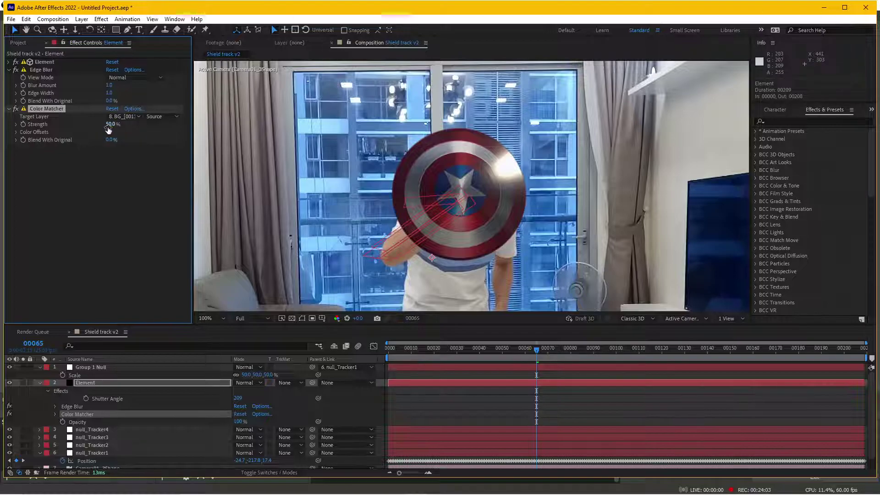
pyautogui.moveTo(147, 125); pyautogui.dragTo(145, 125)
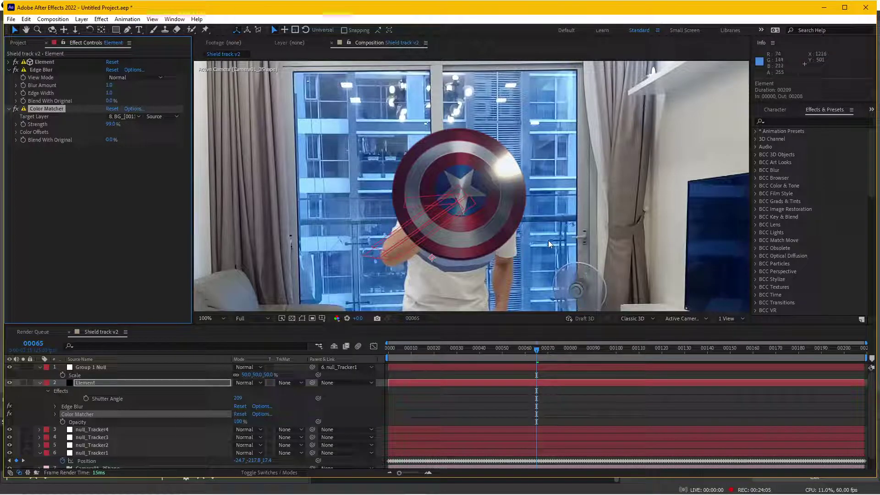
# Add an Exposure effect to Element with exposure 0.27 and gamma correction 1.10
pyautogui.click(101, 19)
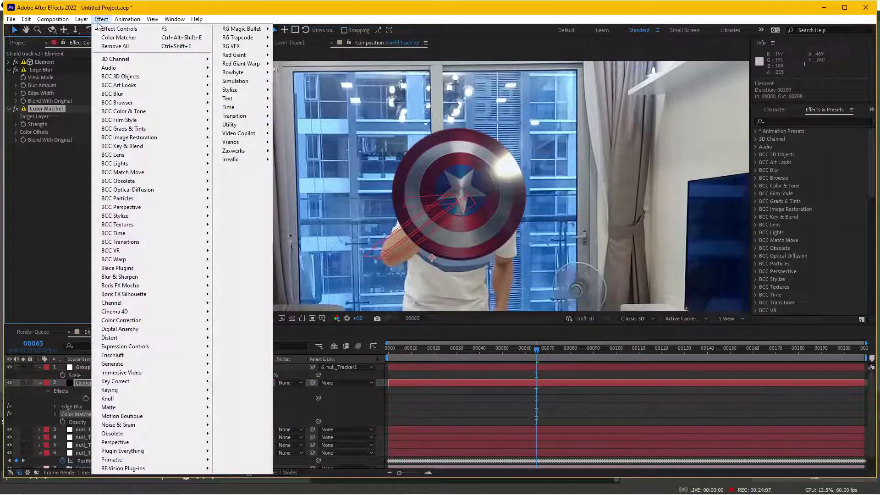
pyautogui.moveTo(196, 372)
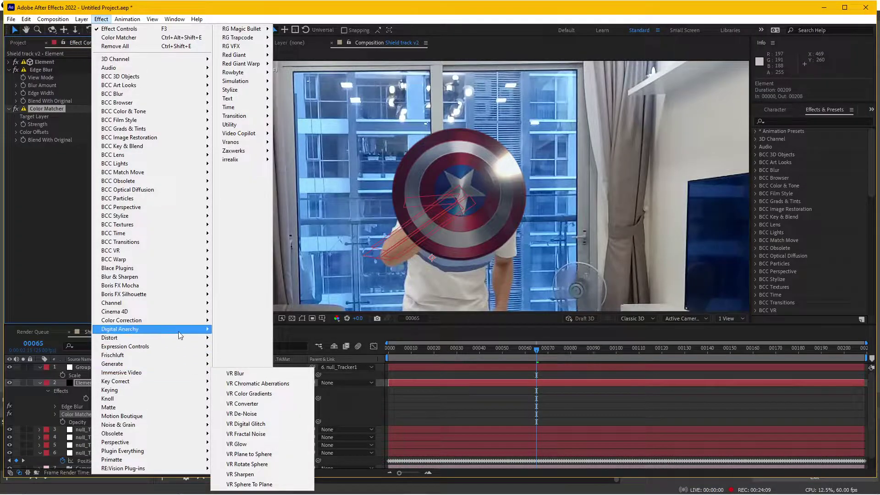
pyautogui.moveTo(177, 321)
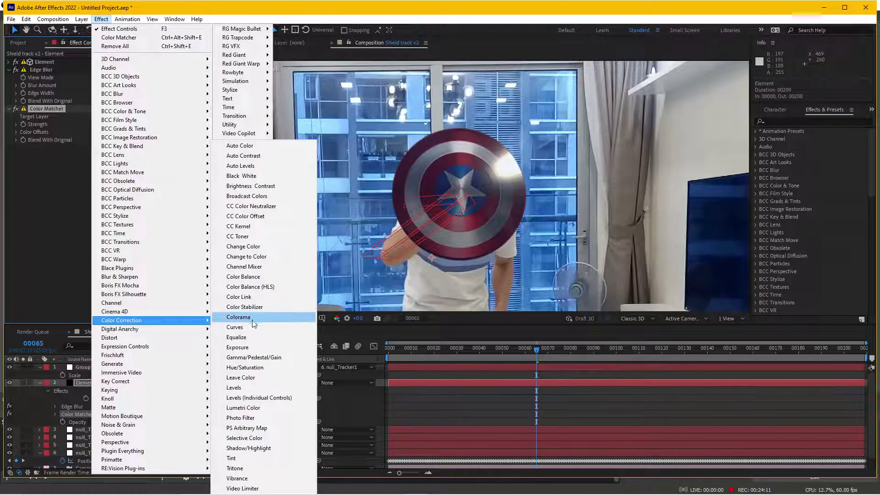
pyautogui.click(237, 346)
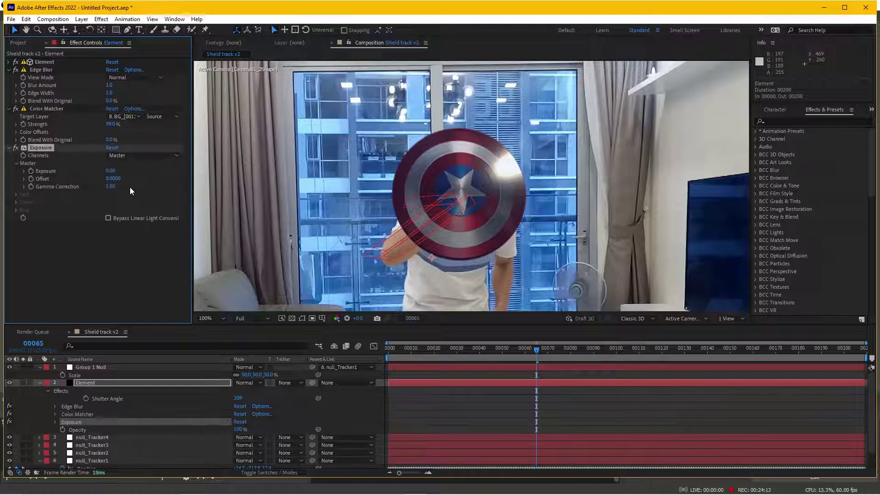
pyautogui.moveTo(110, 171); pyautogui.dragTo(133, 170)
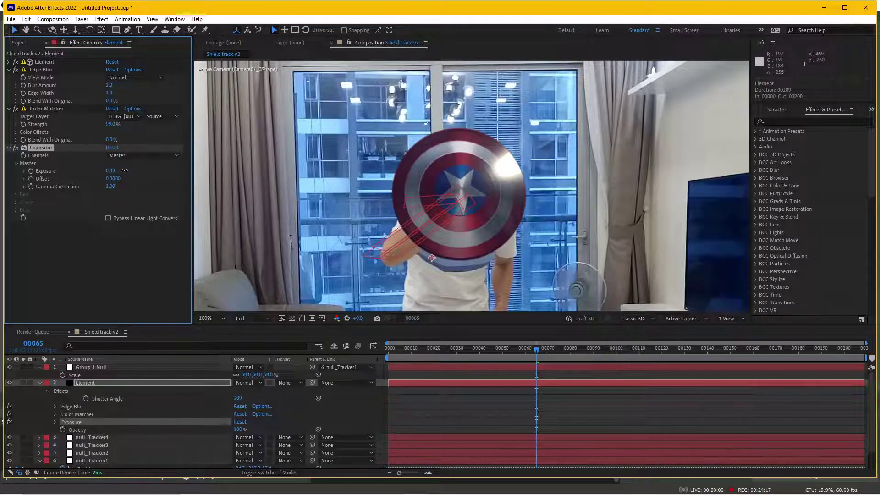
pyautogui.moveTo(125, 171); pyautogui.dragTo(113, 187)
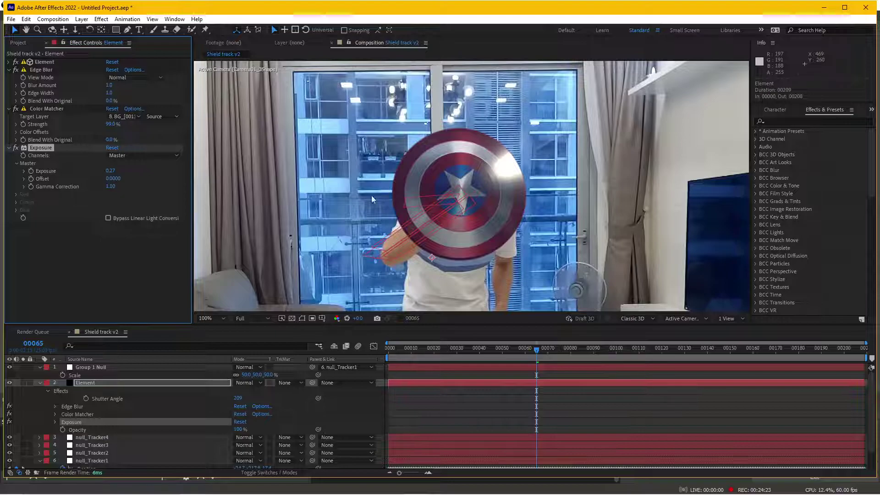
pyautogui.scroll(-2, 640, 252)
pyautogui.moveTo(507, 347); pyautogui.dragTo(672, 347)
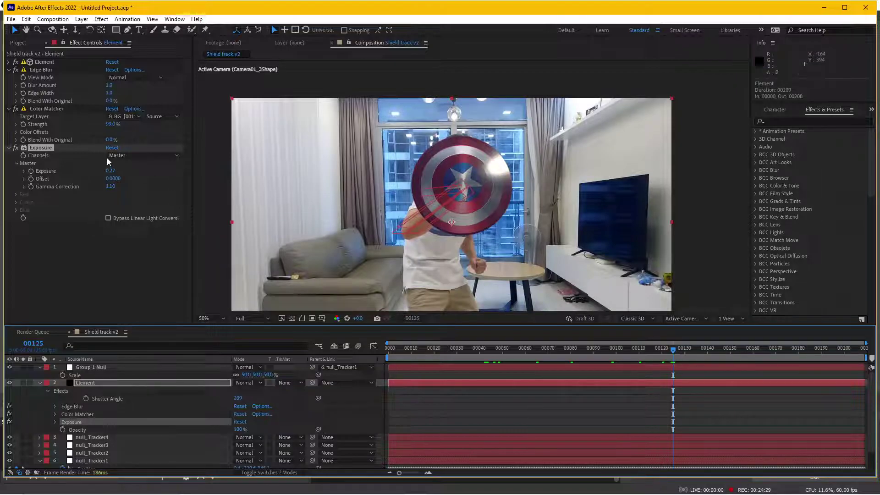
pyautogui.click(101, 20)
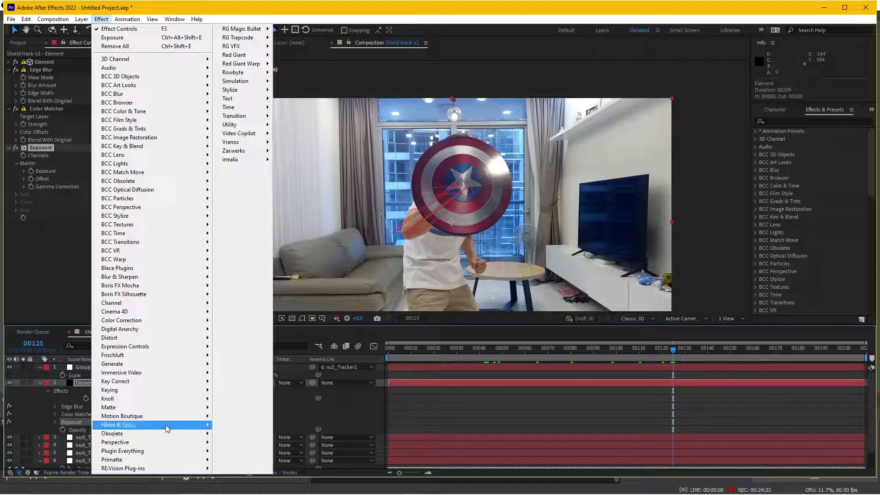
# Apply Add Grain to the shield with Final Output viewing mode and grain size 0.9
pyautogui.moveTo(167, 429)
pyautogui.click(233, 311)
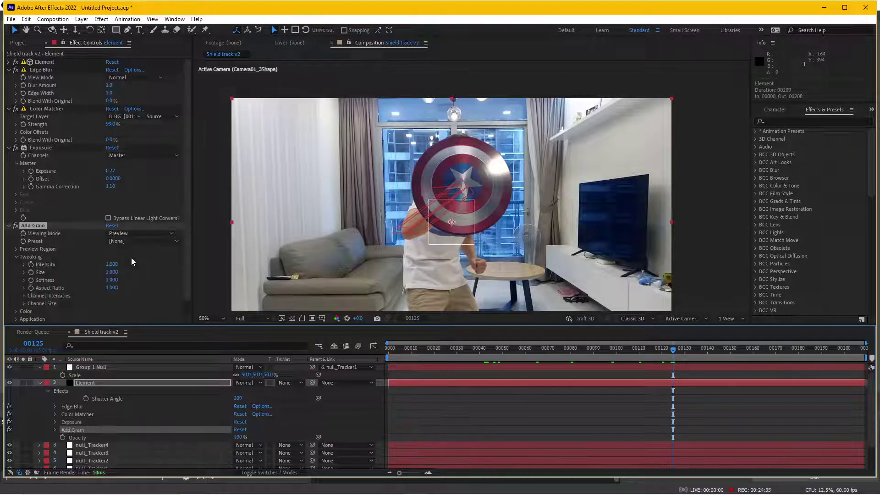
pyautogui.click(126, 234)
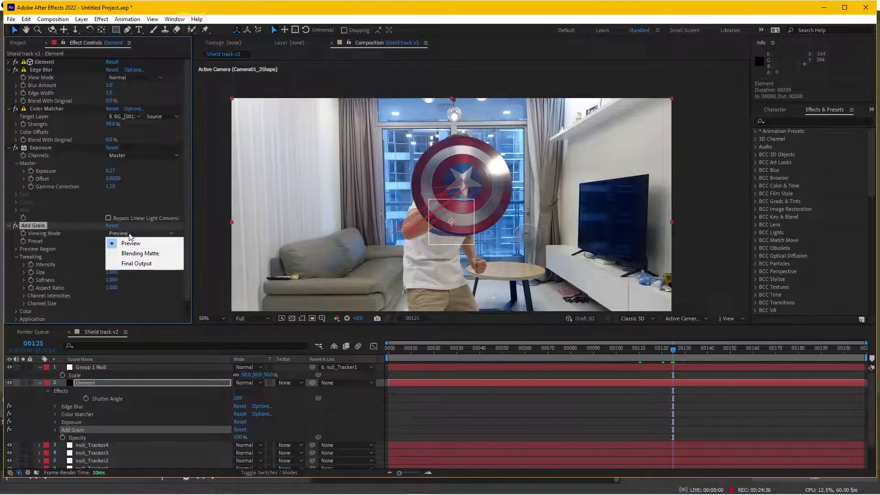
pyautogui.click(136, 264)
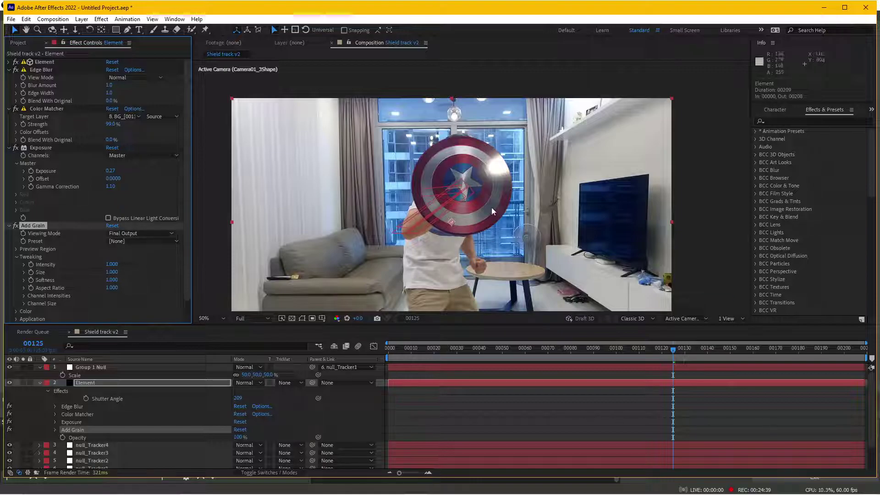
pyautogui.scroll(2, 497, 206)
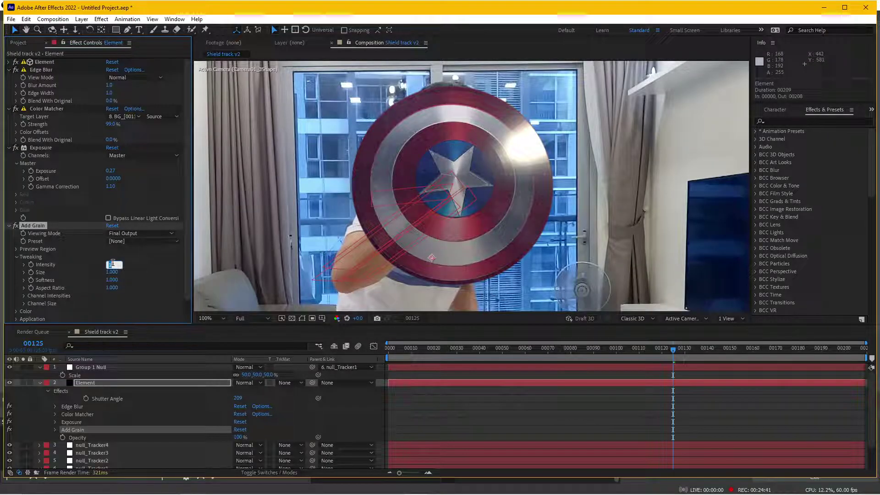
pyautogui.write('0.700')
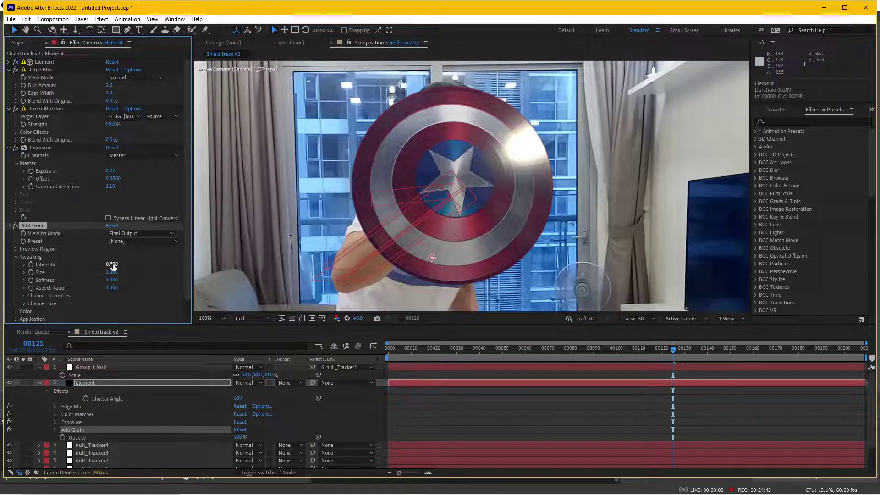
pyautogui.click(112, 272)
pyautogui.write('0.900')
pyautogui.press('Return')
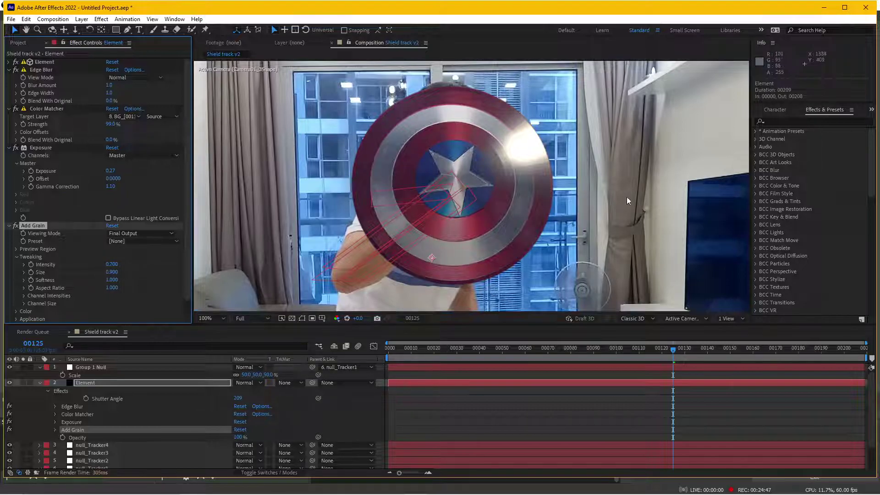
# Zoom in on the shield and toggle the grain off and on to compare
pyautogui.press(',')
pyautogui.press(',')
pyautogui.press('.')
pyautogui.press('.')
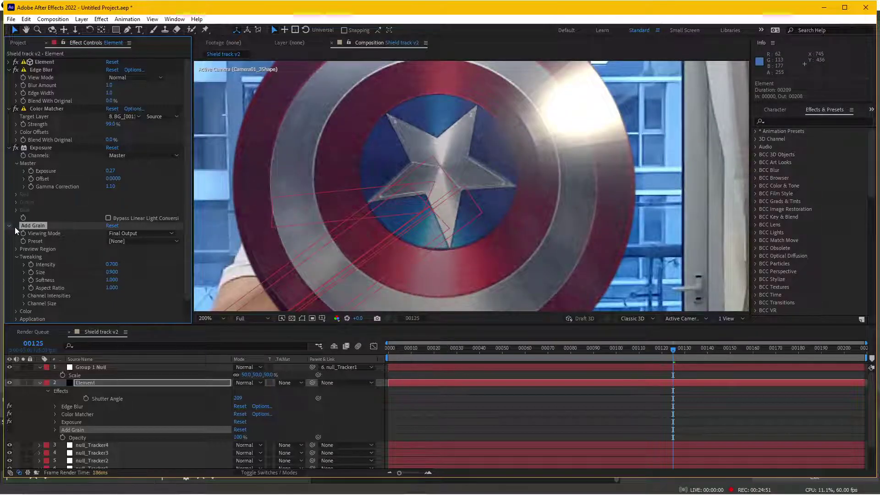
pyautogui.click(16, 226)
pyautogui.moveTo(422, 130)
pyautogui.mouseDown()
pyautogui.moveTo(368, 177)
pyautogui.moveTo(359, 132)
pyautogui.mouseUp()
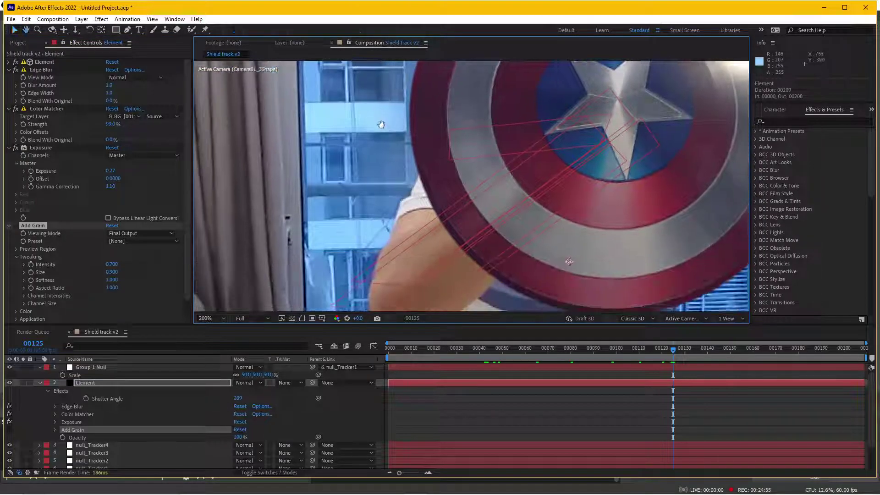
pyautogui.click(14, 224)
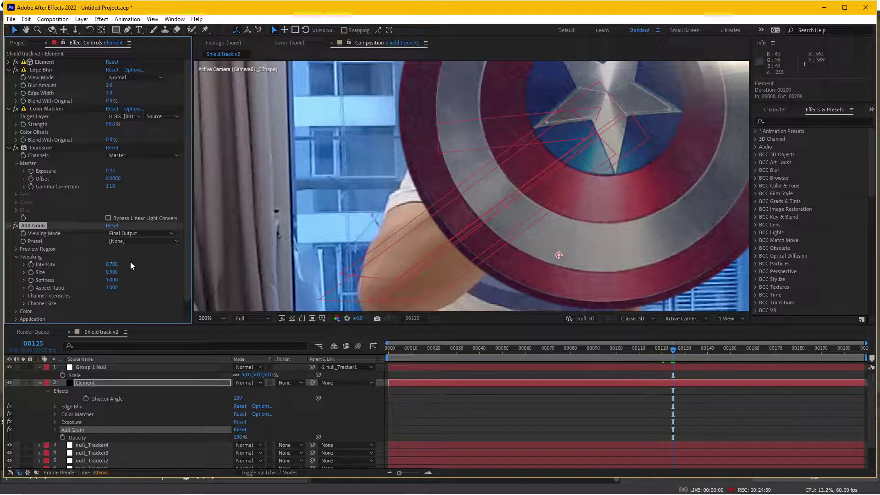
# Set the Add Grain intensity to 0.6
pyautogui.click(112, 264)
pyautogui.write('0.6')
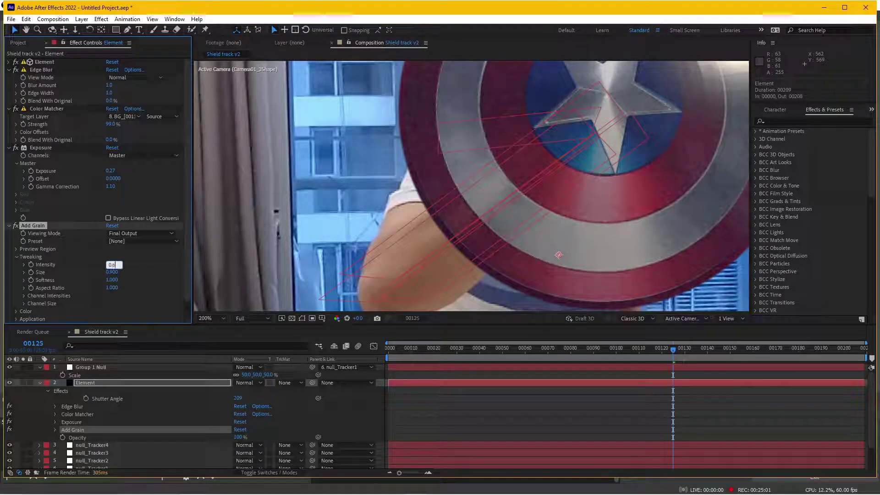
pyautogui.press('Return')
pyautogui.scroll(-2, 563, 155)
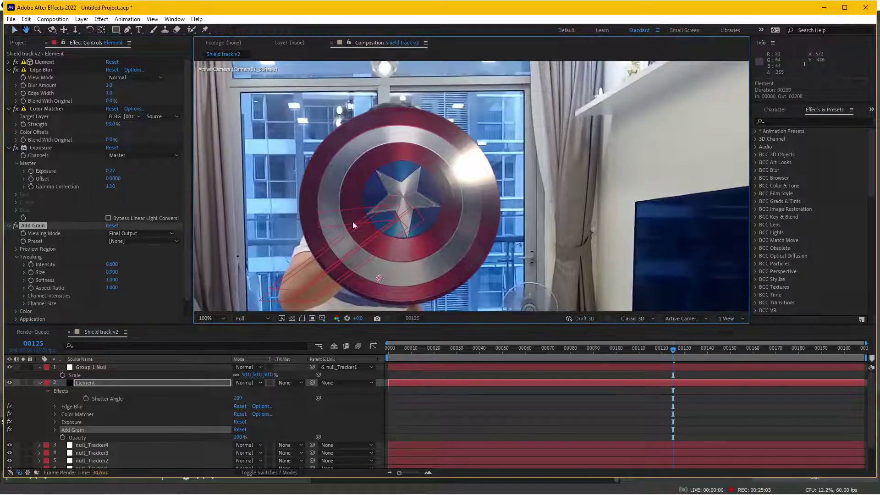
pyautogui.click(15, 226)
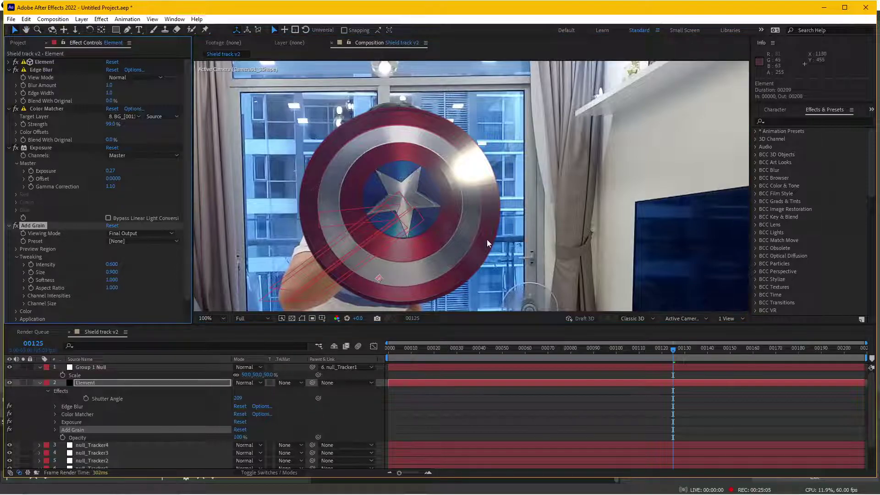
pyautogui.scroll(-2, 487, 239)
# Review frame 37, collapse the Element layer, select Group 1 Null and return to the first frame
pyautogui.click(611, 347)
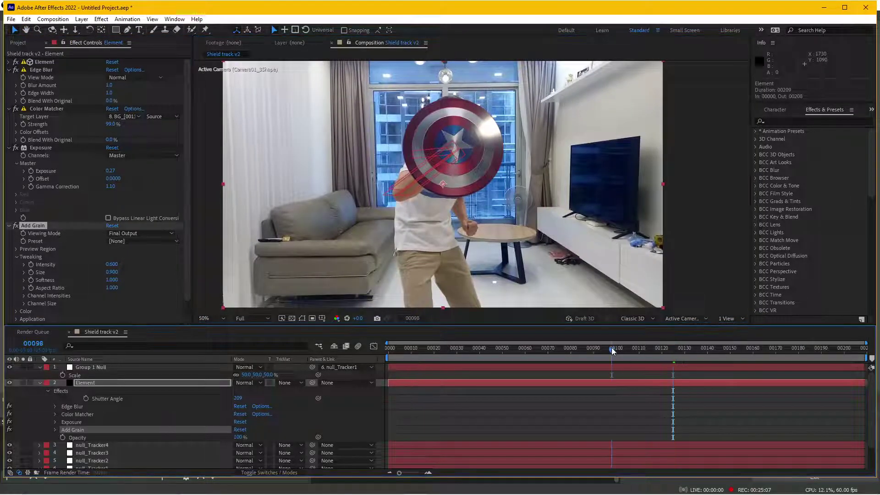
pyautogui.moveTo(611, 347); pyautogui.dragTo(473, 355)
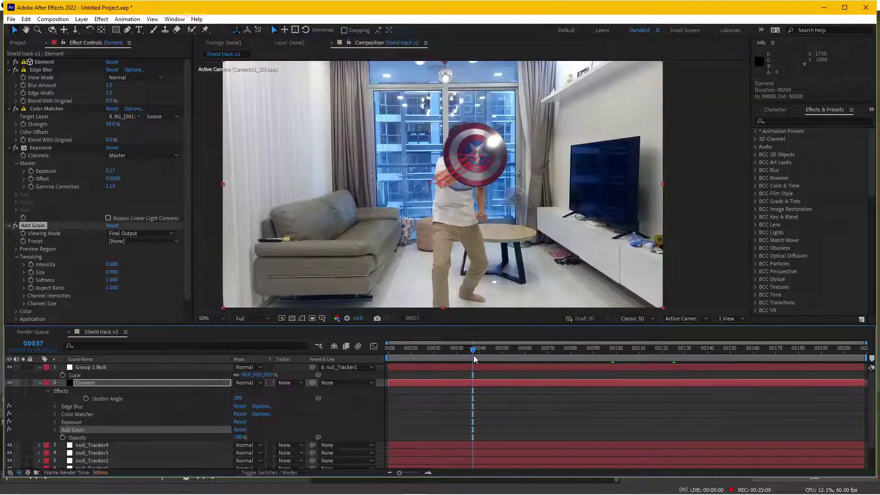
pyautogui.click(39, 382)
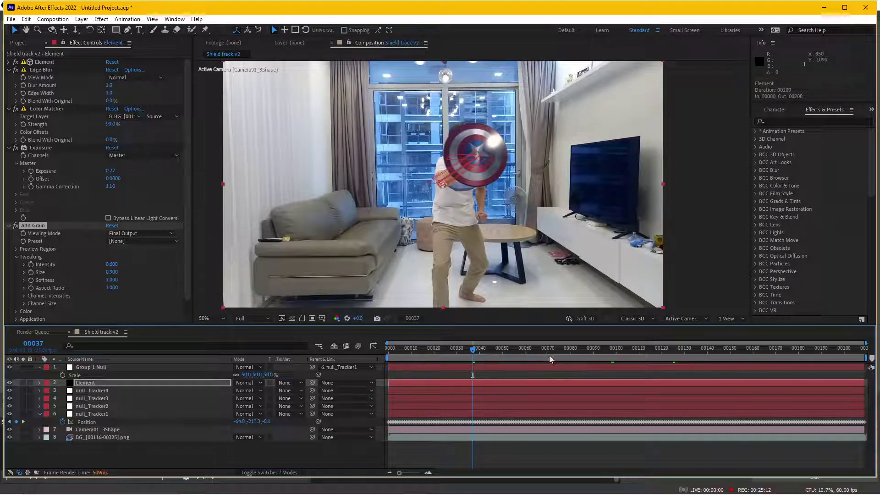
pyautogui.click(110, 369)
pyautogui.press('Home')
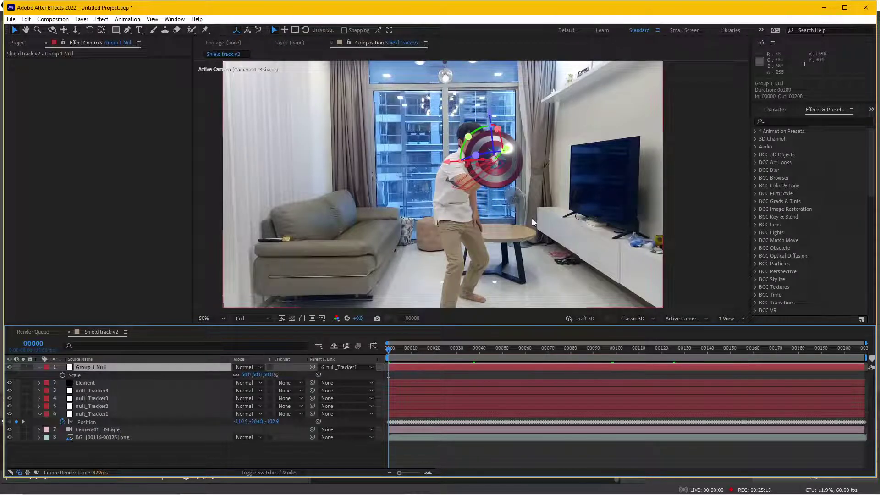
# Reveal Group 1 Null's Position and Orientation and keyframe both at frame 0
pyautogui.press('/')
pyautogui.press(',')
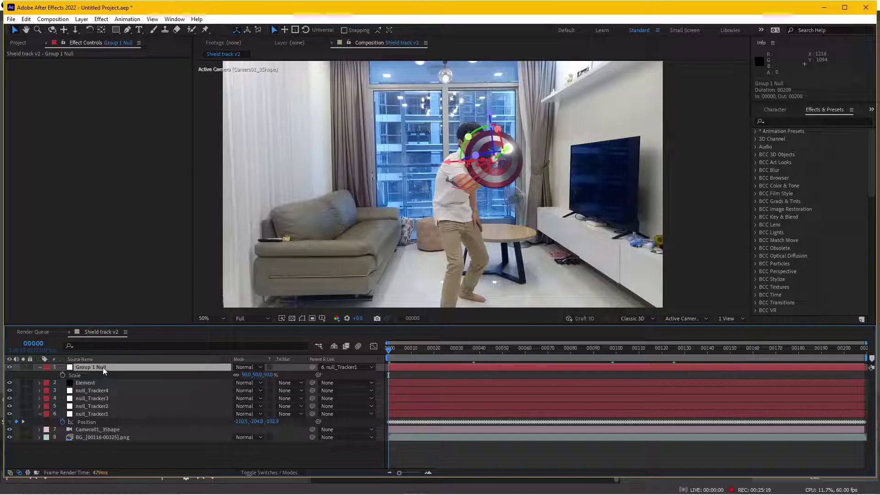
pyautogui.press('p')
pyautogui.hotkey('shift', 'r')
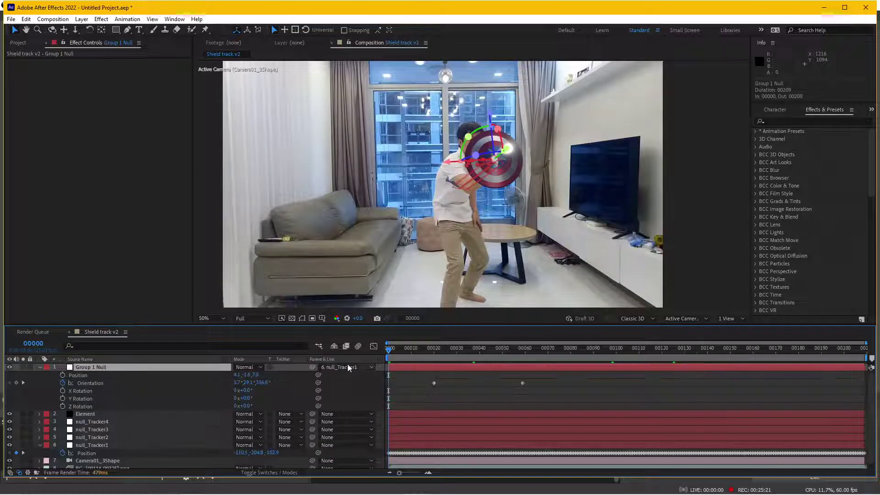
pyautogui.click(63, 375)
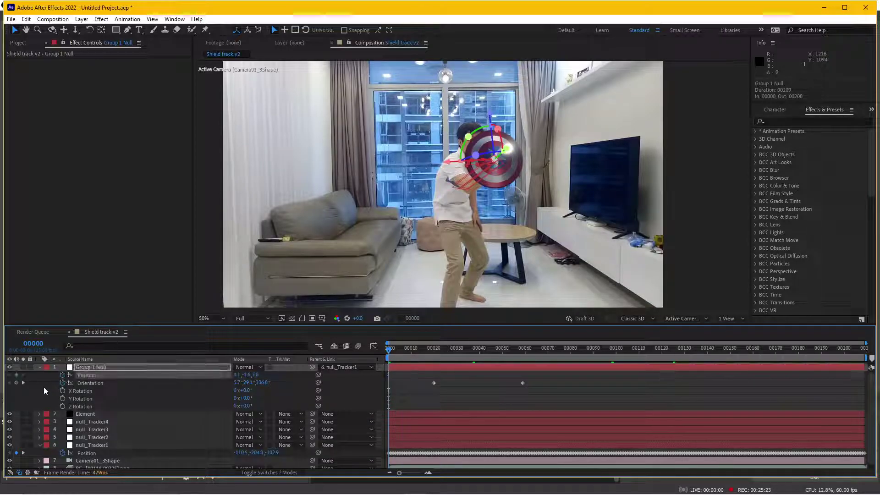
pyautogui.click(16, 382)
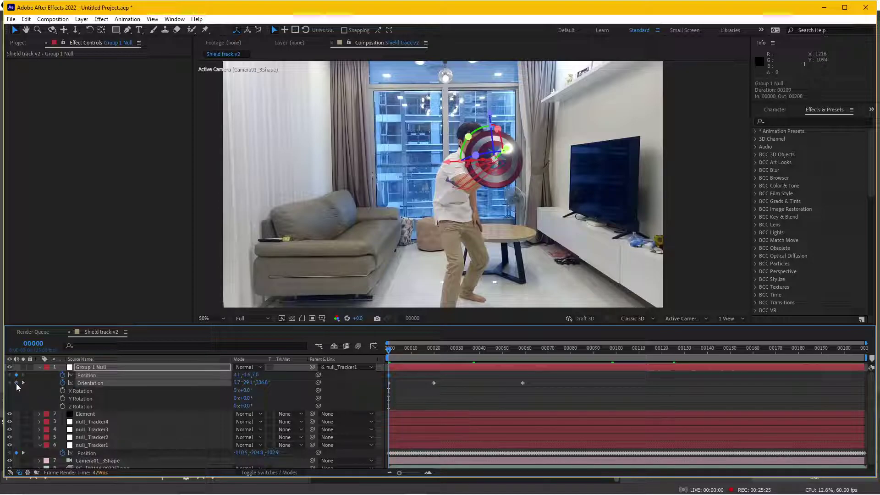
# Copy the frame-20 Orientation keyframe to frame 8, then move to frame 7
pyautogui.click(433, 351)
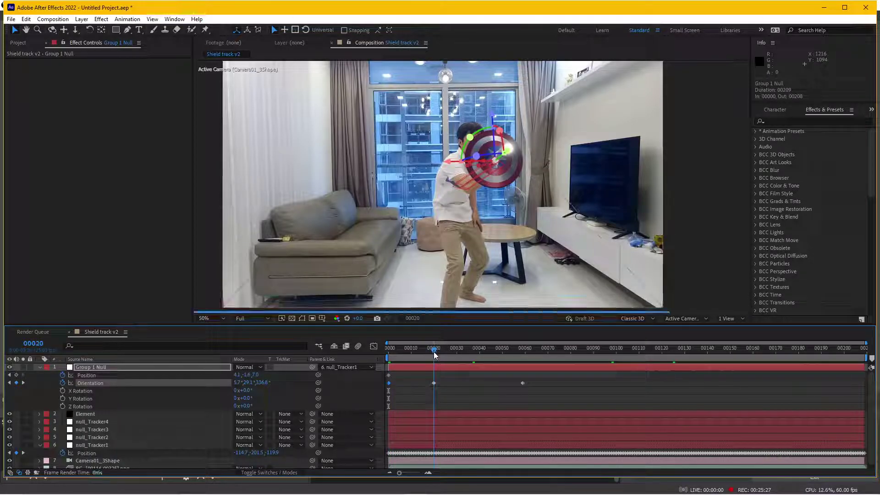
pyautogui.click(432, 382)
pyautogui.hotkey('ctrl', 'c')
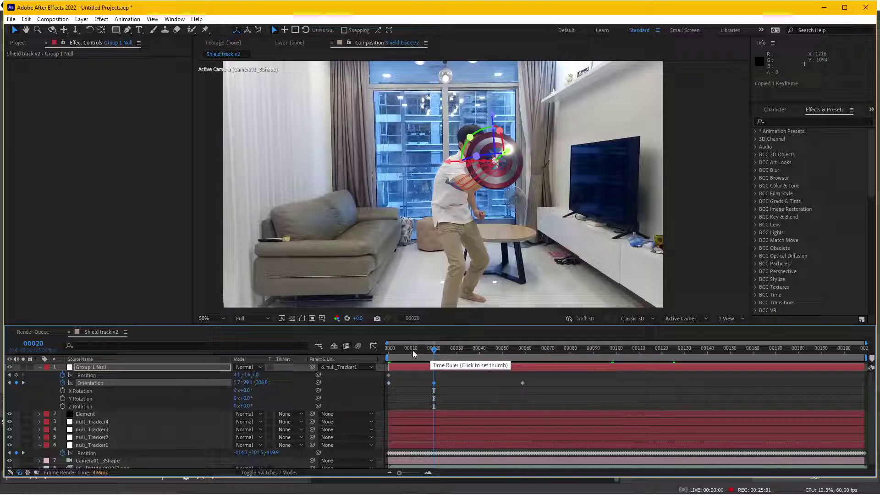
pyautogui.click(412, 349)
pyautogui.hotkey('ctrl', 'v')
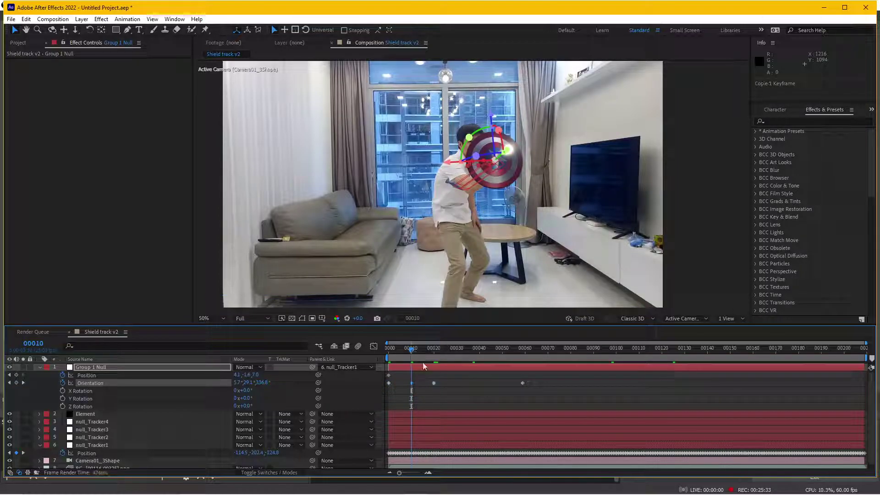
pyautogui.moveTo(411, 383); pyautogui.dragTo(404, 383)
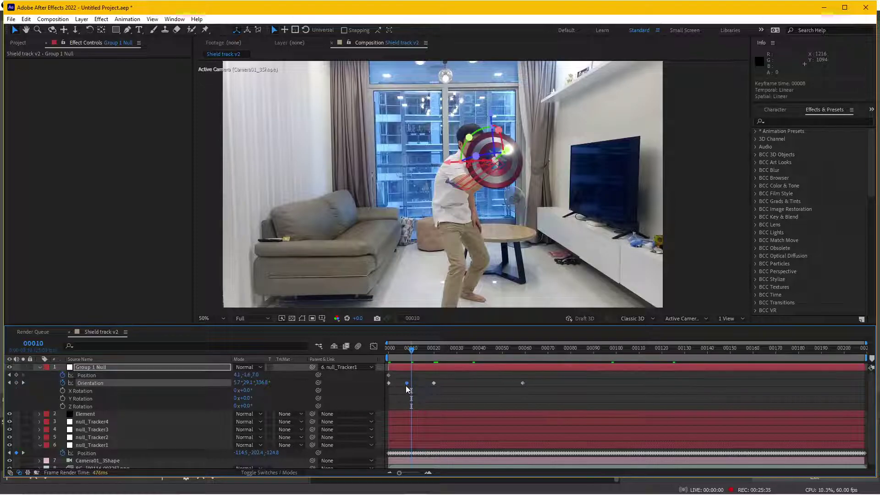
pyautogui.moveTo(407, 351); pyautogui.dragTo(402, 354)
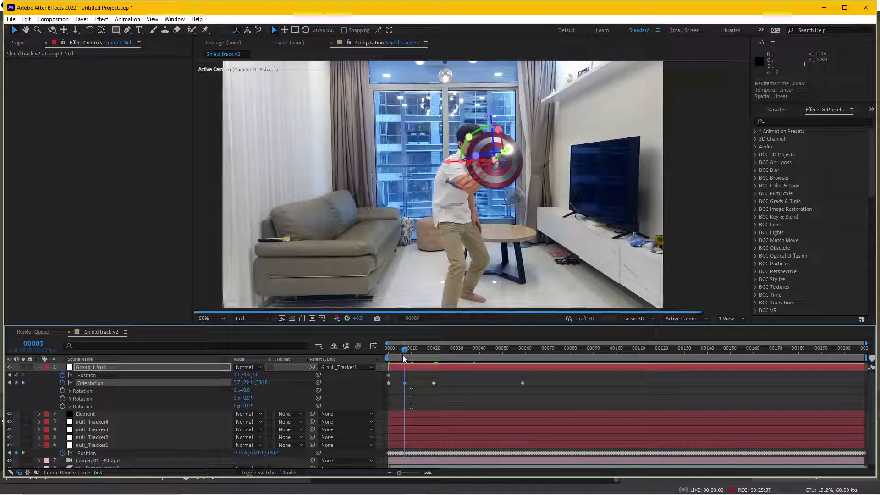
# Select Group 1 Null's Position and return the comp to frame 0
pyautogui.click(11, 376)
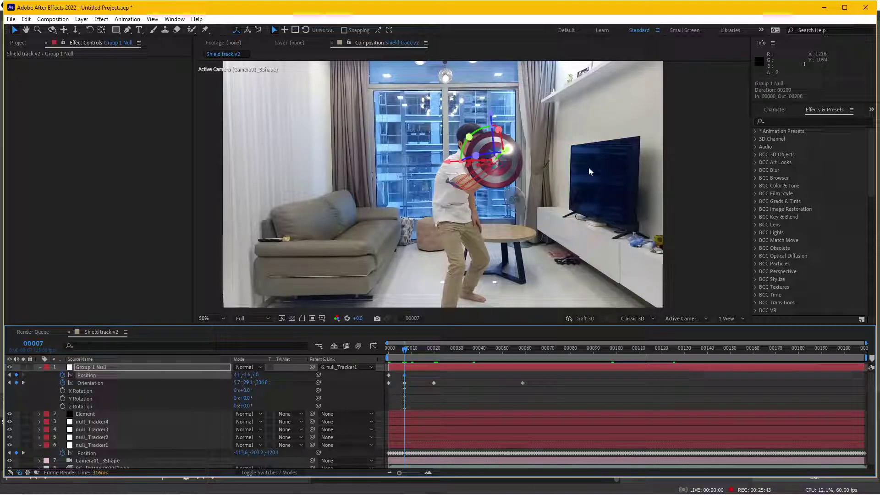
pyautogui.press('.')
pyautogui.press(',')
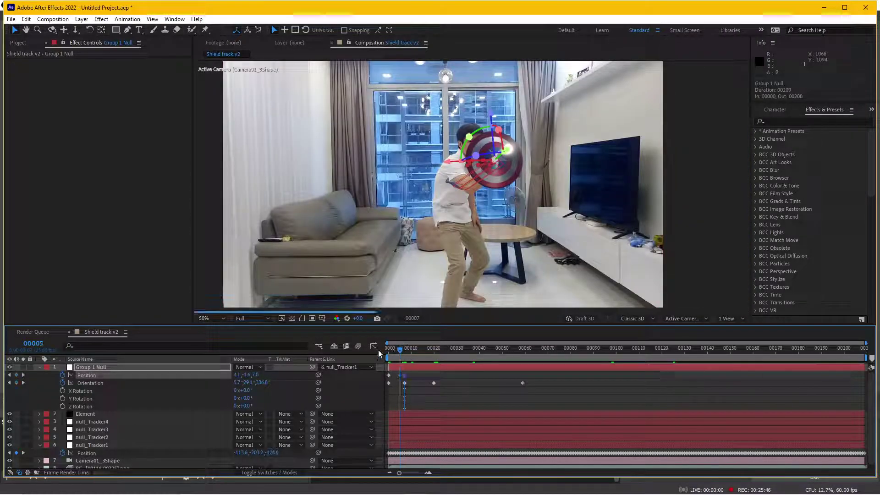
pyautogui.press('Home')
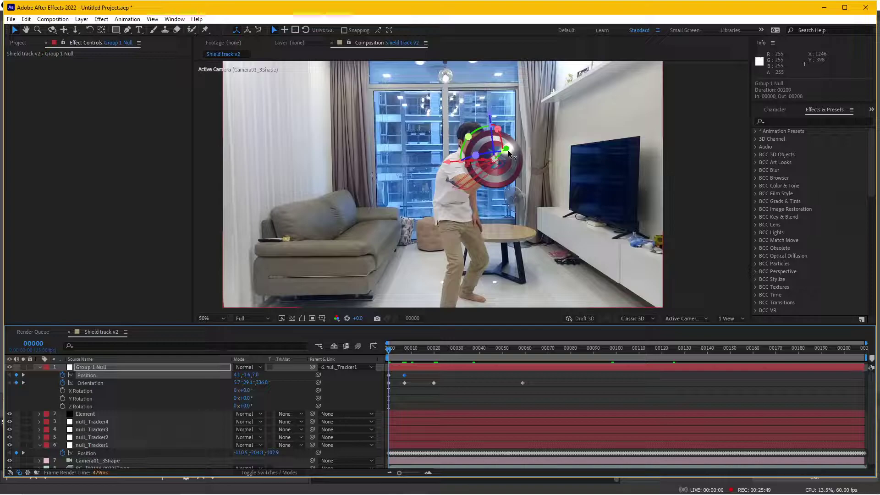
# At frame 0, move Group 1 Null up, toward camera and off to the upper right, then preview
pyautogui.moveTo(508, 149); pyautogui.dragTo(557, 70)
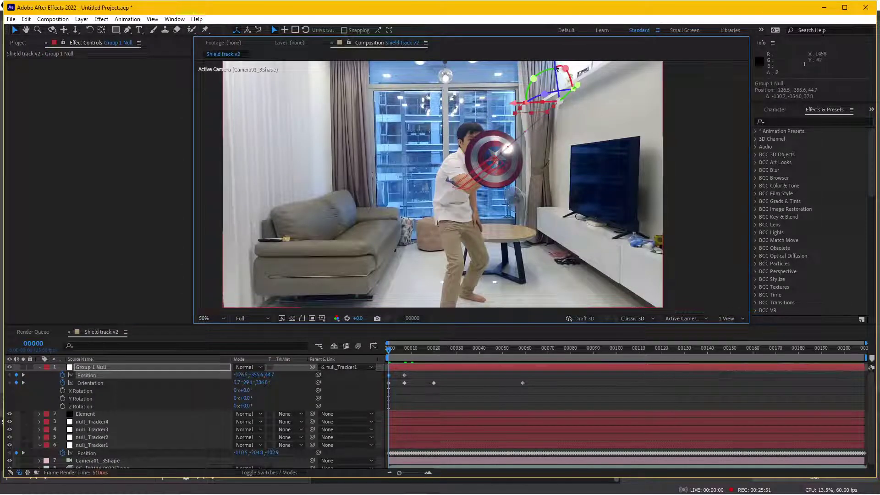
pyautogui.scroll(2, 557, 70)
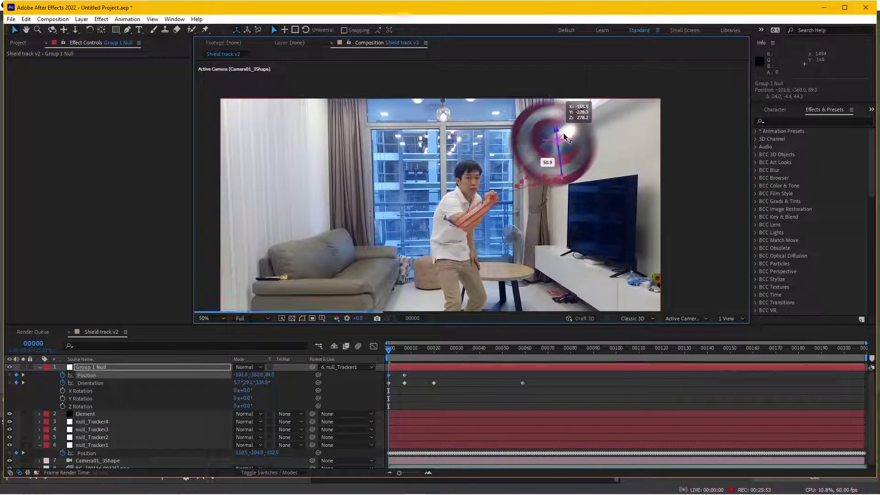
pyautogui.moveTo(552, 98)
pyautogui.mouseDown()
pyautogui.moveTo(533, 206)
pyautogui.moveTo(672, 173)
pyautogui.moveTo(618, 118)
pyautogui.moveTo(568, 220)
pyautogui.mouseUp()
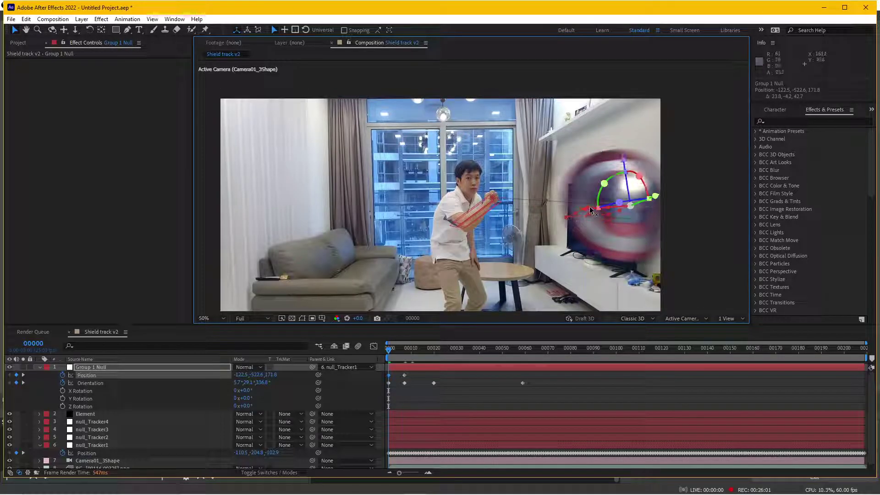
pyautogui.moveTo(619, 209)
pyautogui.mouseDown()
pyautogui.moveTo(541, 204)
pyautogui.moveTo(672, 182)
pyautogui.mouseUp()
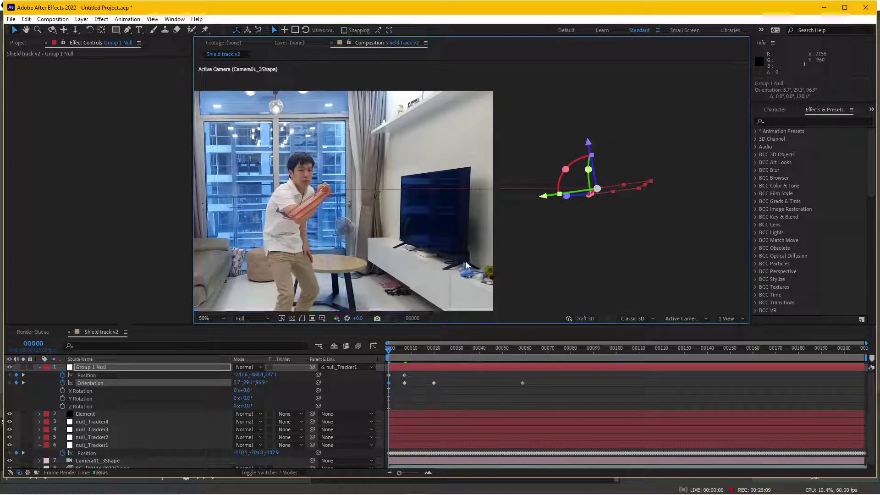
pyautogui.press('space')
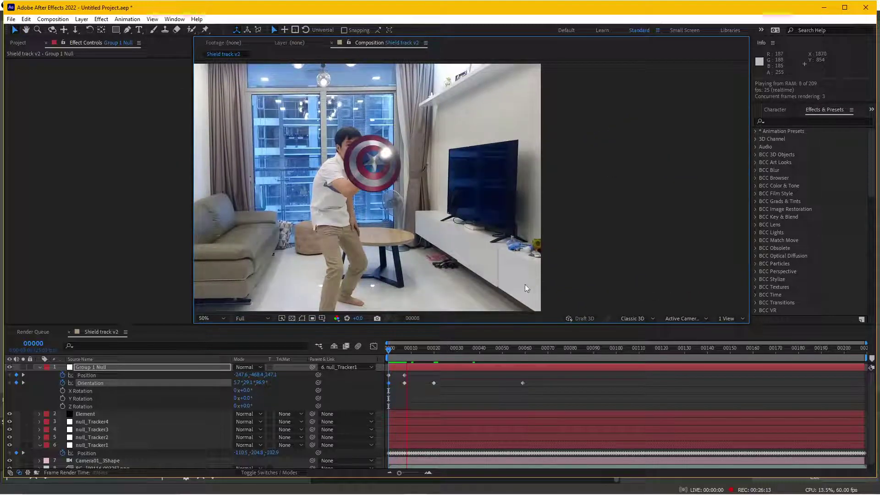
# At frame 0, spin the shield around its Z axis and preview the fly-in
pyautogui.click(394, 350)
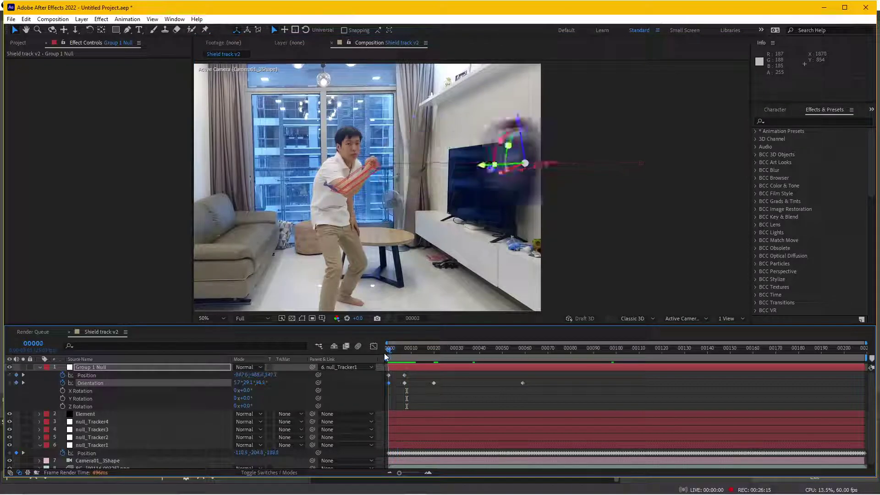
pyautogui.moveTo(385, 356); pyautogui.dragTo(369, 354)
pyautogui.moveTo(646, 165)
pyautogui.mouseDown()
pyautogui.moveTo(671, 158)
pyautogui.moveTo(644, 160)
pyautogui.moveTo(653, 151)
pyautogui.mouseUp()
pyautogui.click(653, 152)
pyautogui.press('space')
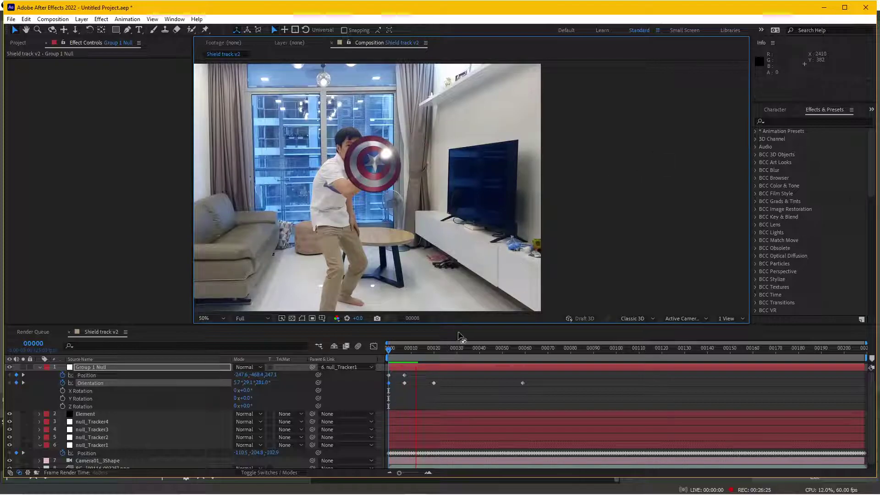
pyautogui.press('space')
pyautogui.press('space')
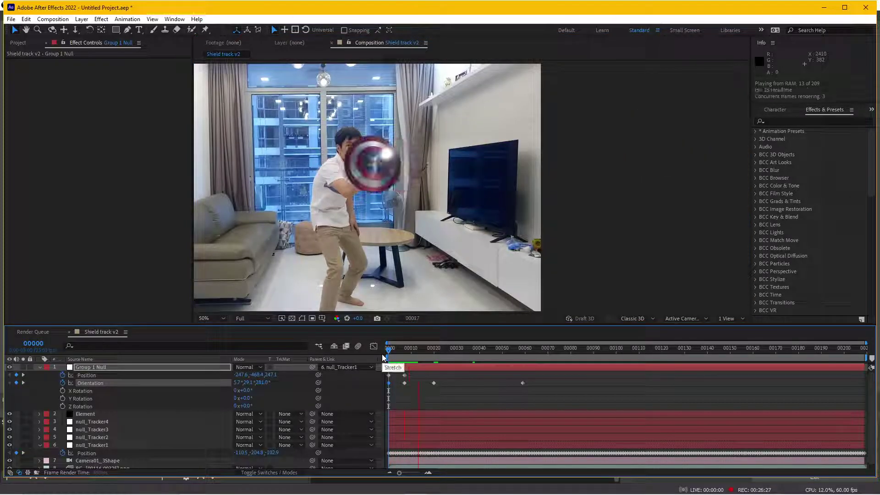
# At frame 6, move the shield closer to the arm (Position -18.0, -41.5, 36.2) and preview
pyautogui.click(402, 351)
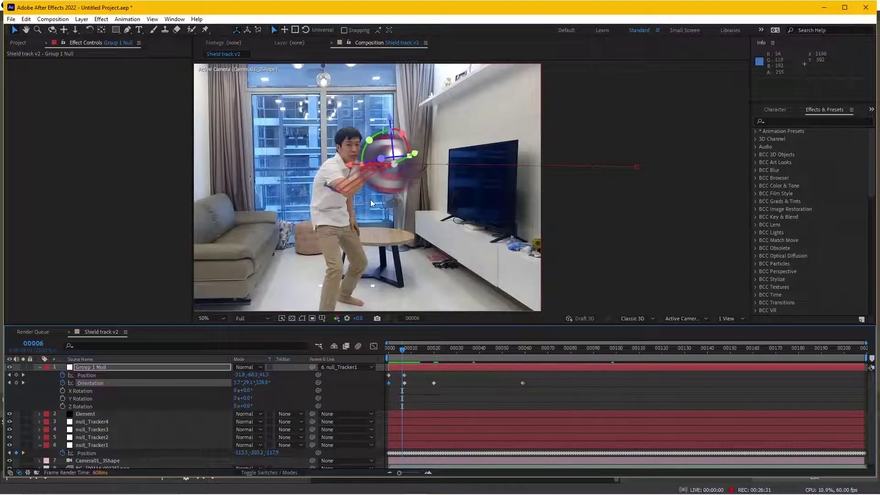
pyautogui.press('.')
pyautogui.press('.')
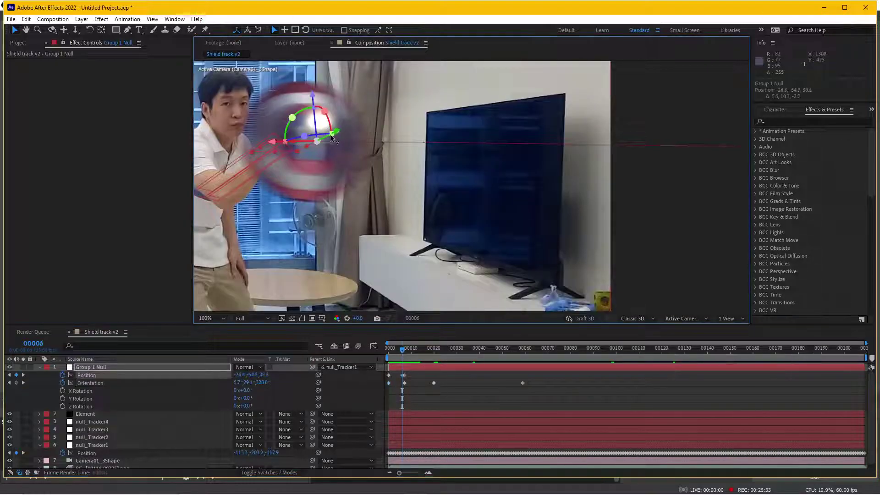
pyautogui.moveTo(329, 134); pyautogui.dragTo(323, 137)
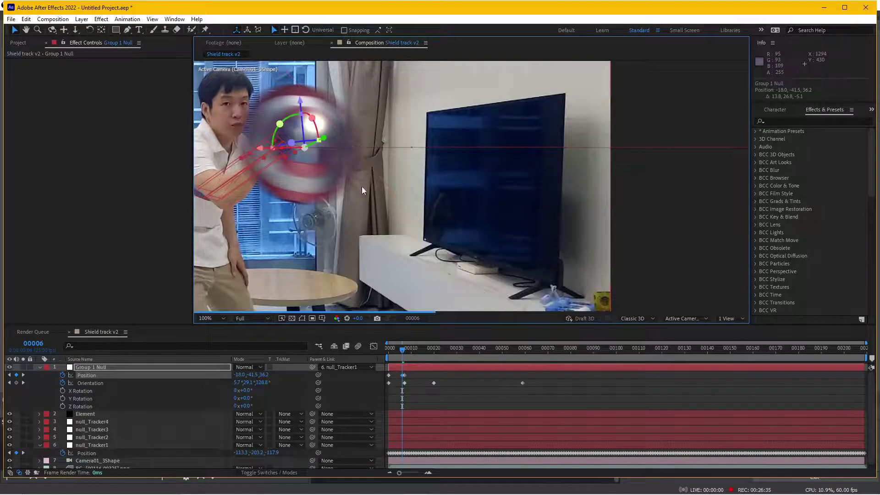
pyautogui.moveTo(361, 186); pyautogui.dragTo(447, 254)
pyautogui.moveTo(402, 348); pyautogui.dragTo(378, 349)
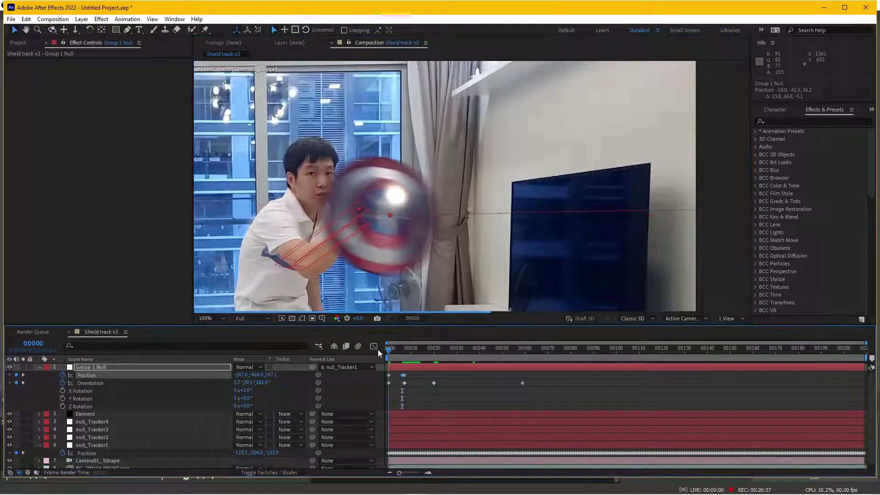
pyautogui.press('space')
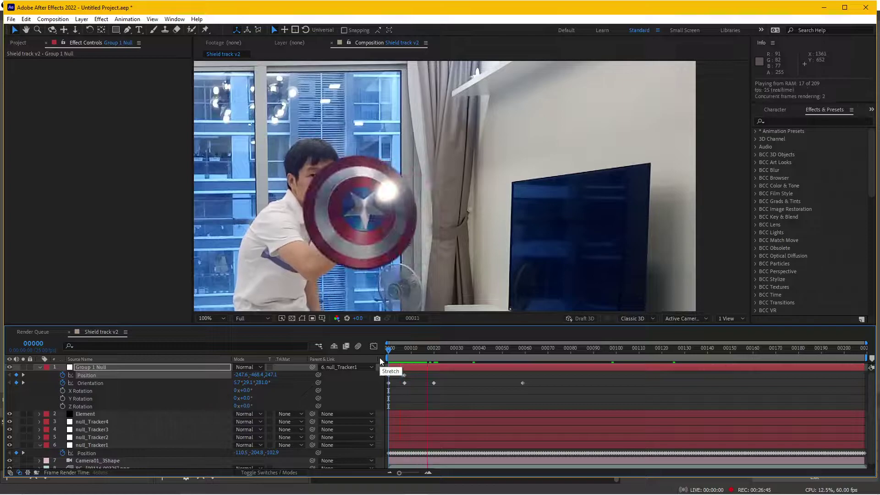
pyautogui.press('space')
# Check the shield's tracking at frames 98, 126, 143, 150, 163 and 160, then select the Element layer
pyautogui.click(390, 351)
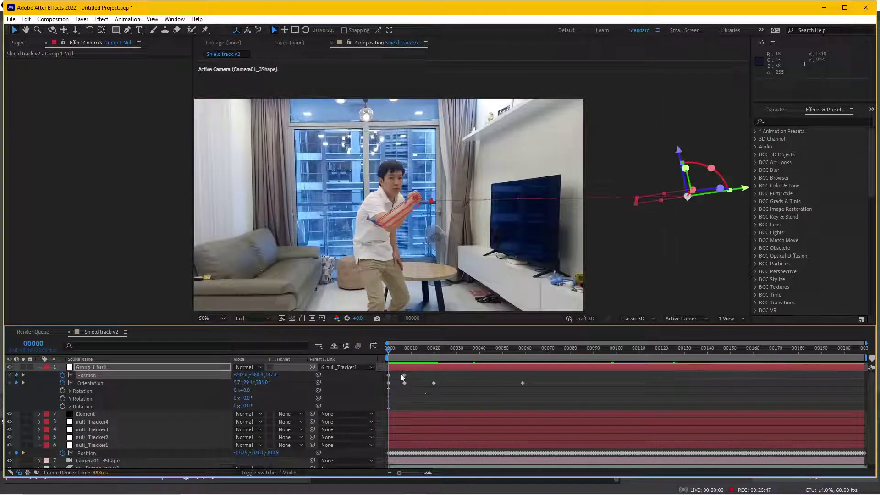
pyautogui.press('space')
pyautogui.press('space')
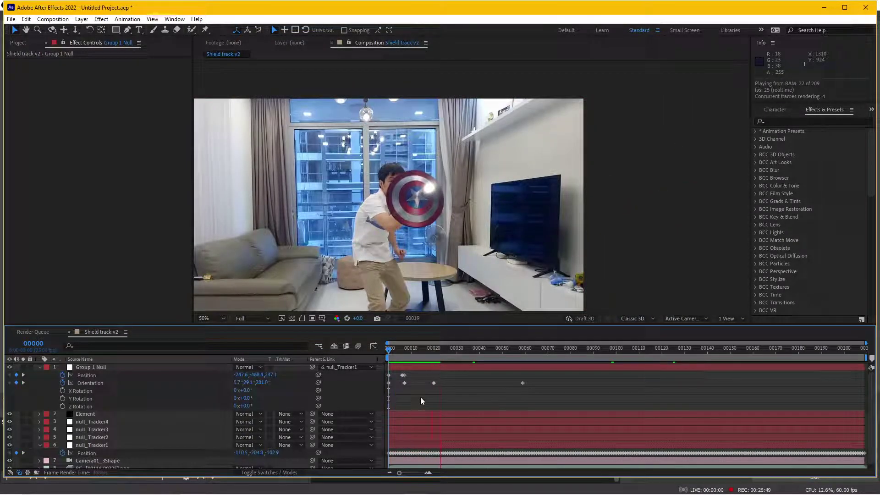
pyautogui.click(611, 350)
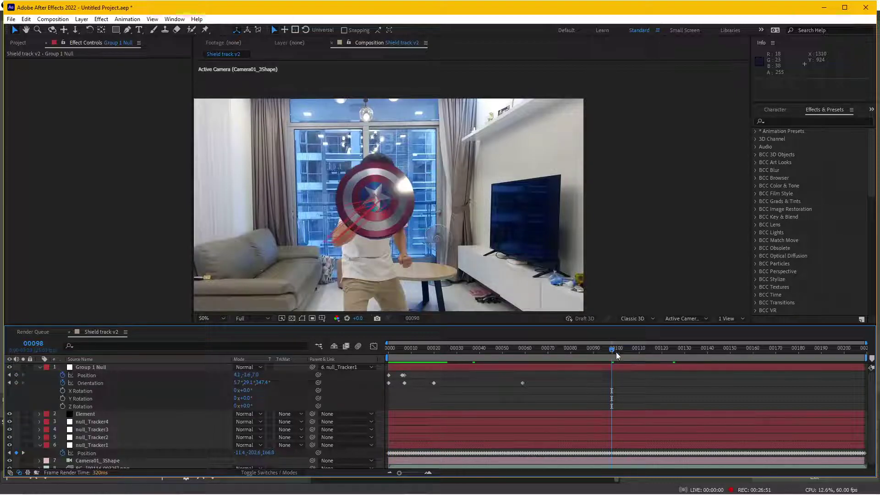
pyautogui.click(675, 350)
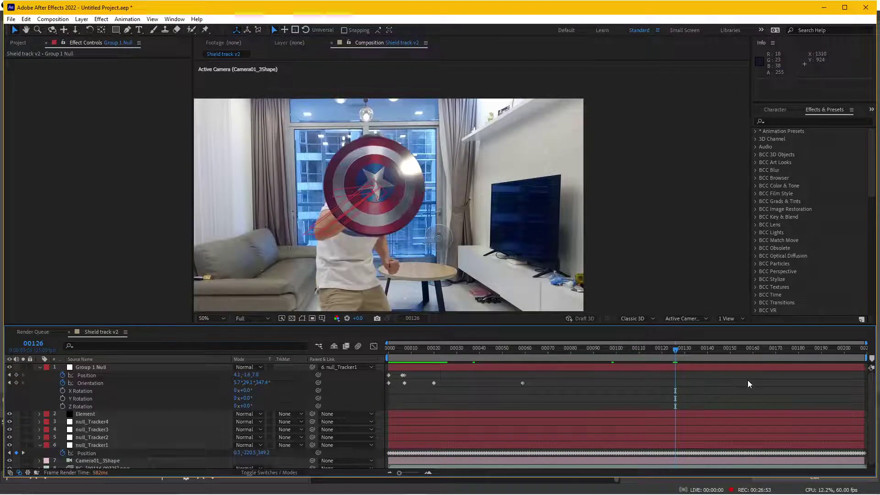
pyautogui.click(714, 348)
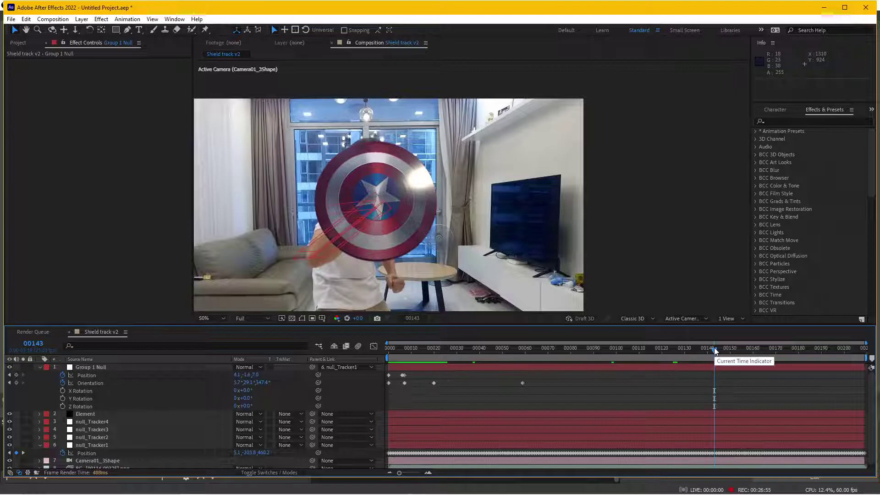
pyautogui.press('v')
pyautogui.click(729, 348)
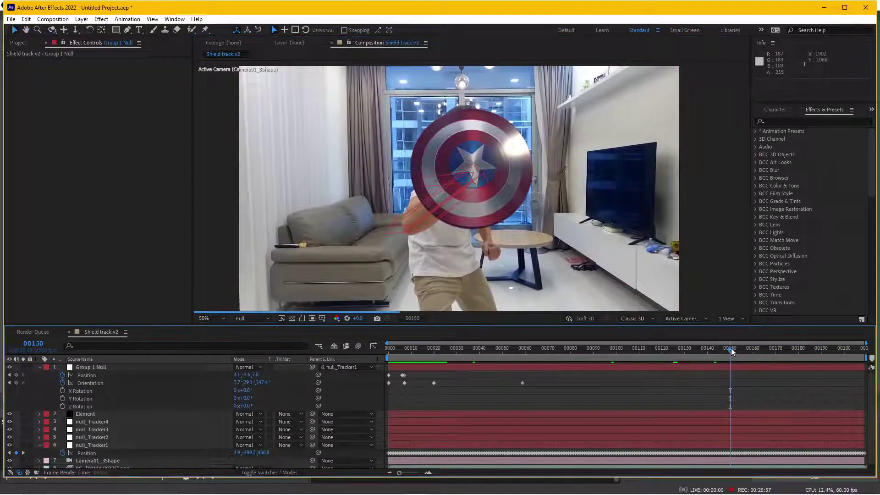
pyautogui.click(744, 348)
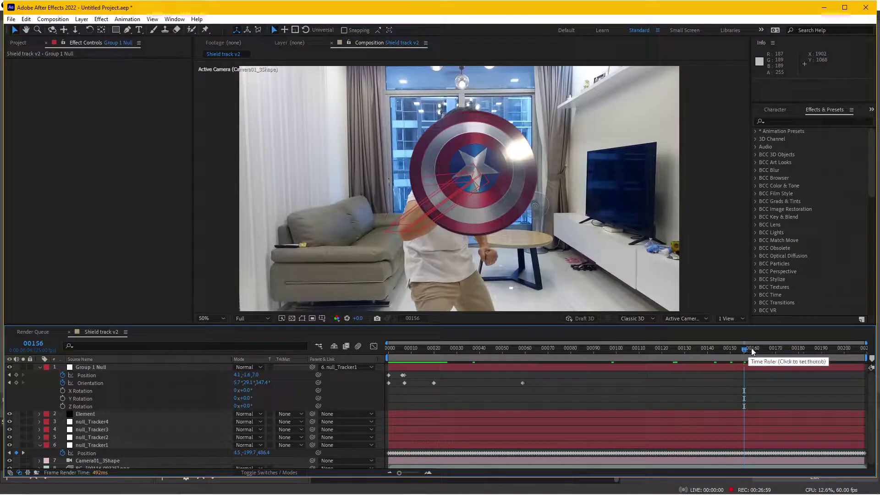
pyautogui.click(758, 348)
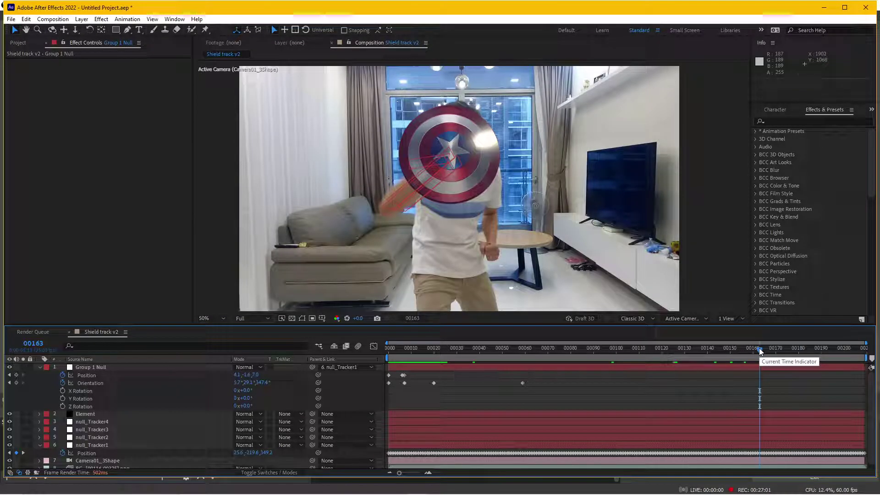
pyautogui.click(753, 349)
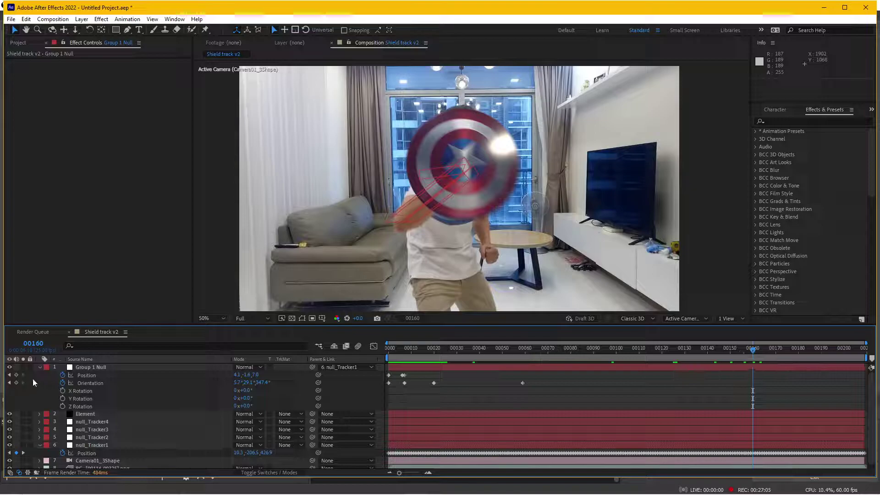
pyautogui.click(87, 414)
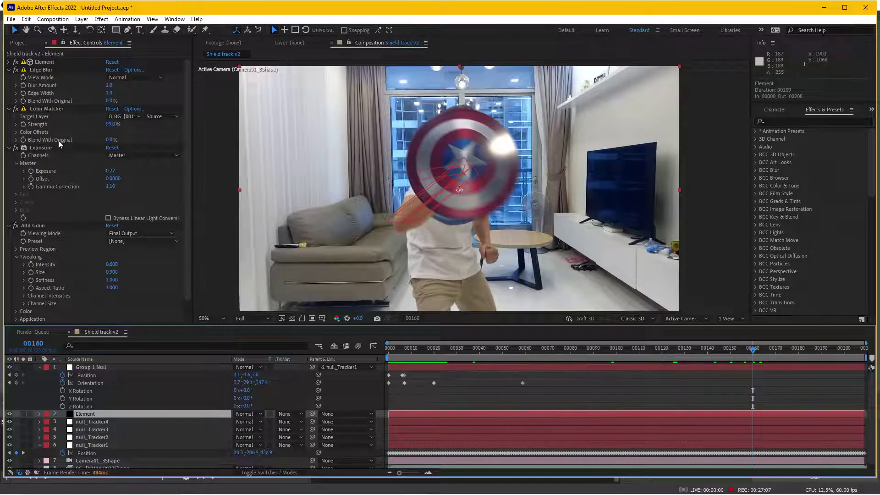
# Enable Multi-Object under Element's Group 1 Particle Look and raise Scatter Multi to spread shield copies
pyautogui.click(8, 62)
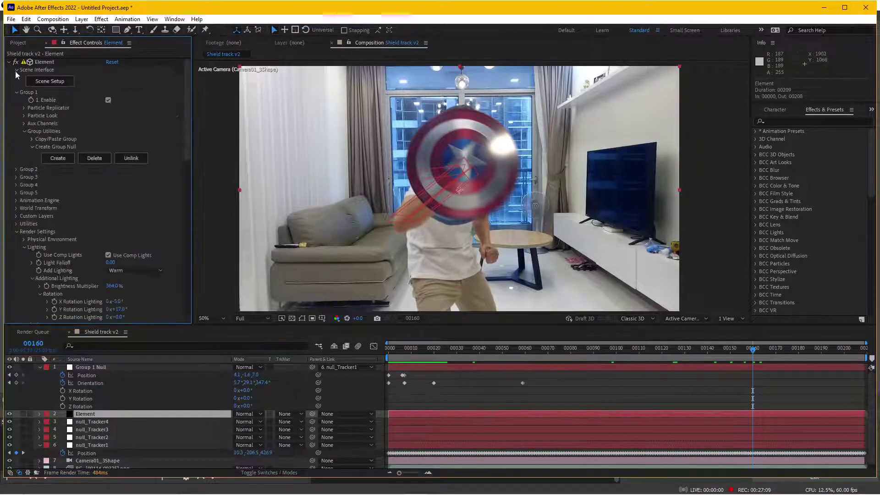
pyautogui.click(24, 116)
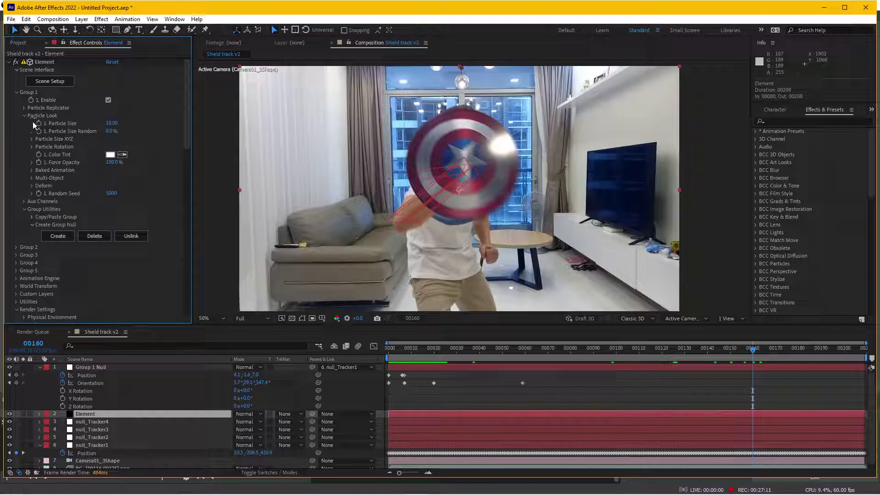
pyautogui.click(31, 178)
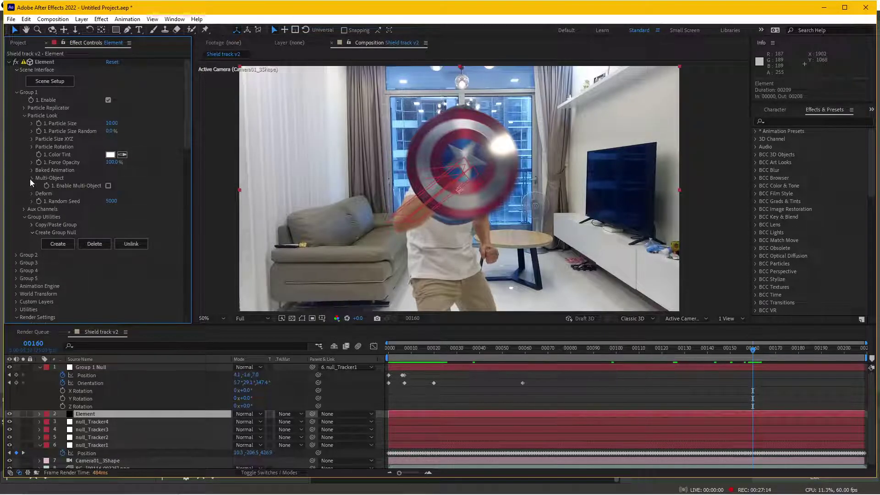
pyautogui.click(108, 185)
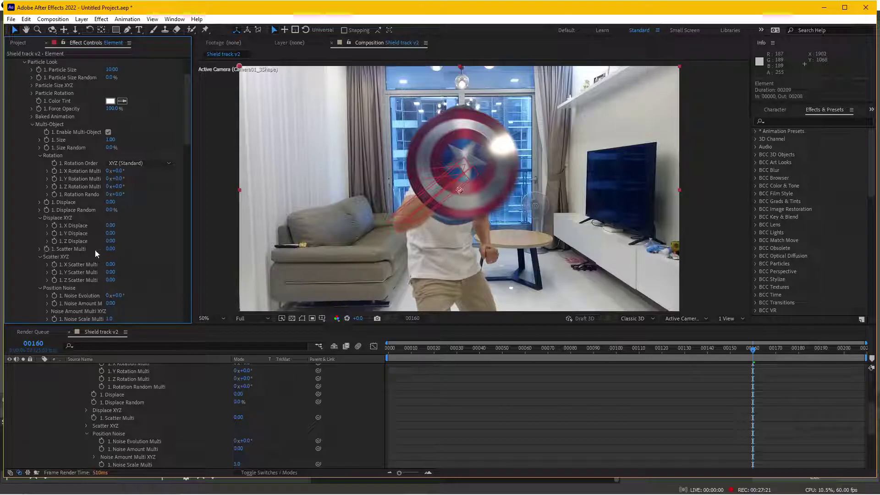
pyautogui.moveTo(110, 248); pyautogui.dragTo(192, 239)
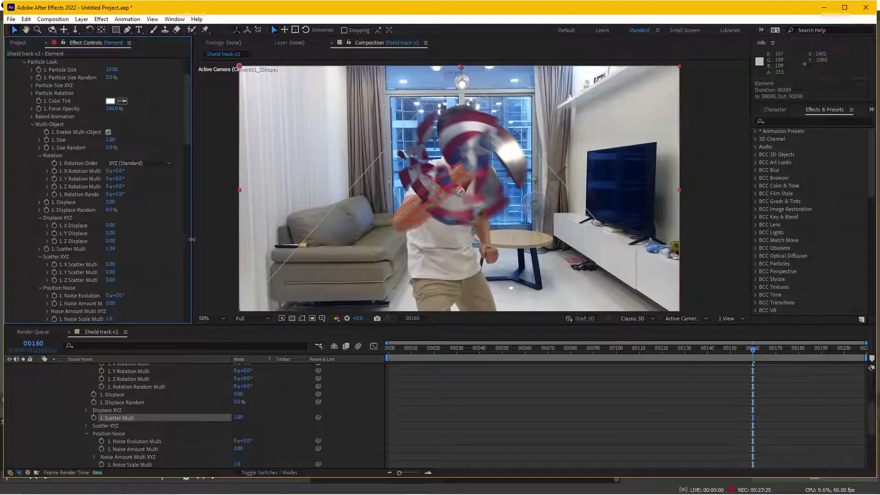
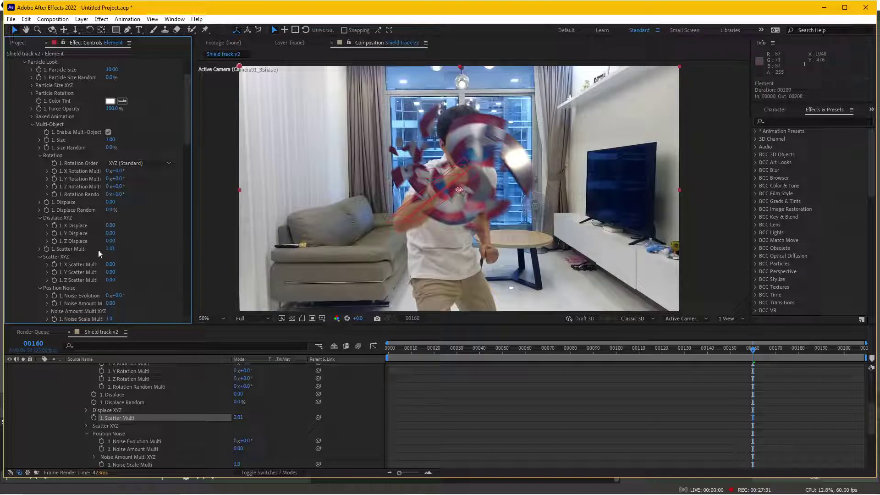
# Restore Scatter Multi to 0 and keyframe it and Rotation Random Multi at frame 160
pyautogui.hotkey('ctrl', 'z')
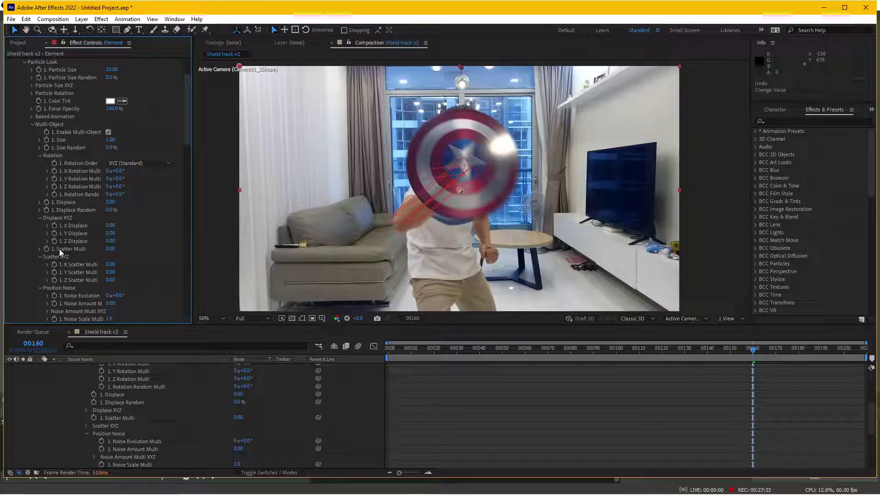
pyautogui.click(47, 248)
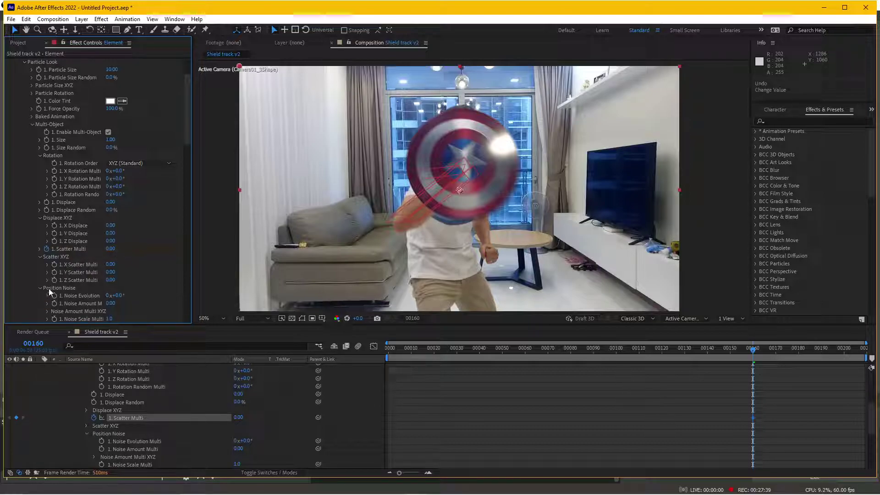
pyautogui.click(55, 194)
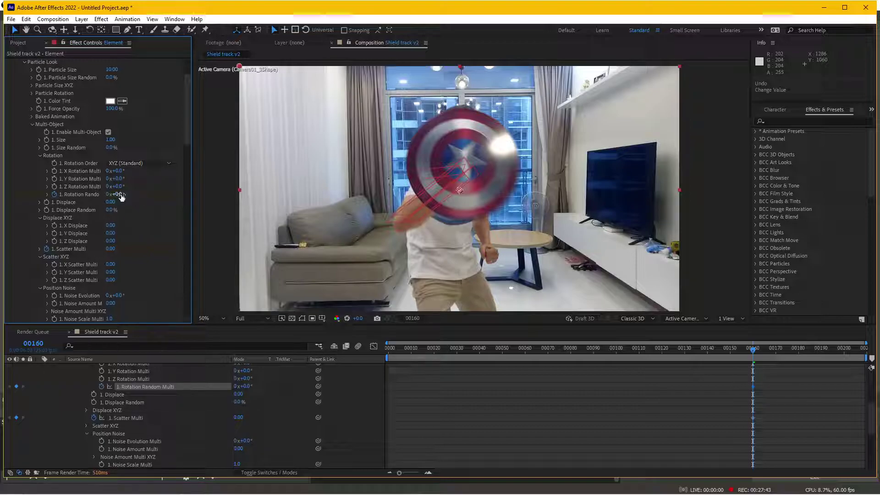
pyautogui.scroll(3, 115, 407)
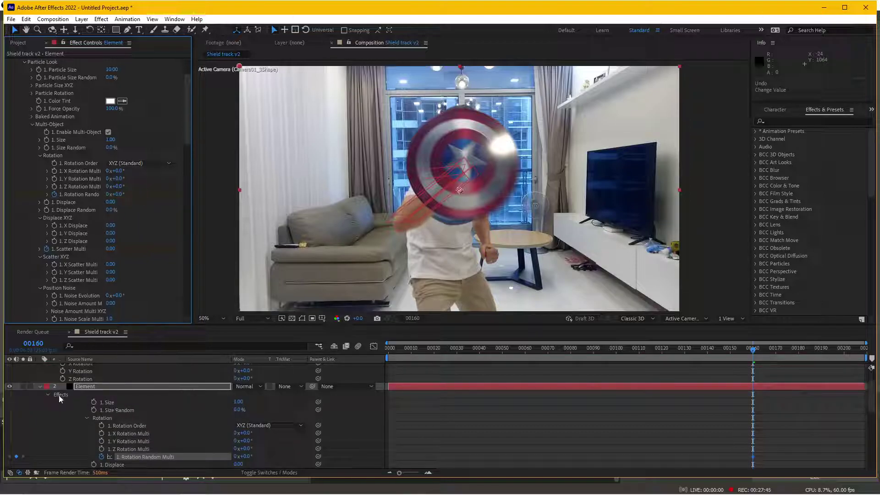
pyautogui.click(98, 386)
pyautogui.press('u')
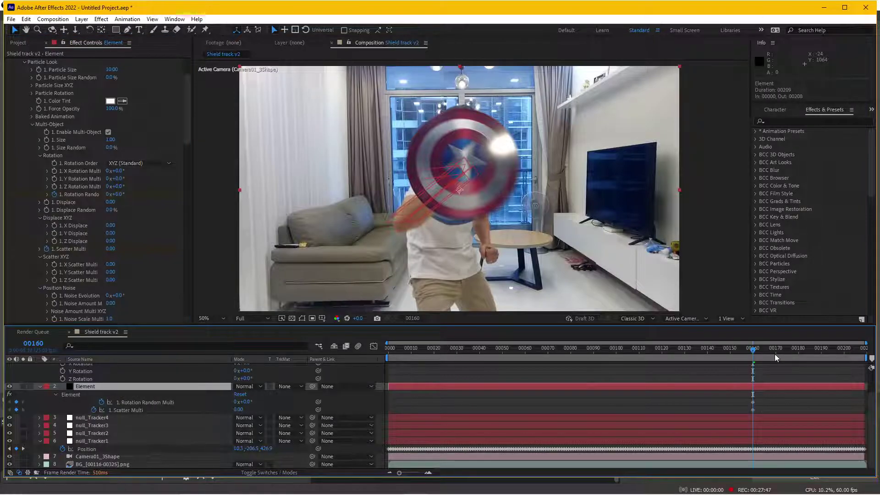
# At frame 173, raise Scatter Multi to 72.56 and Rotation Random Multi to 162°
pyautogui.click(783, 351)
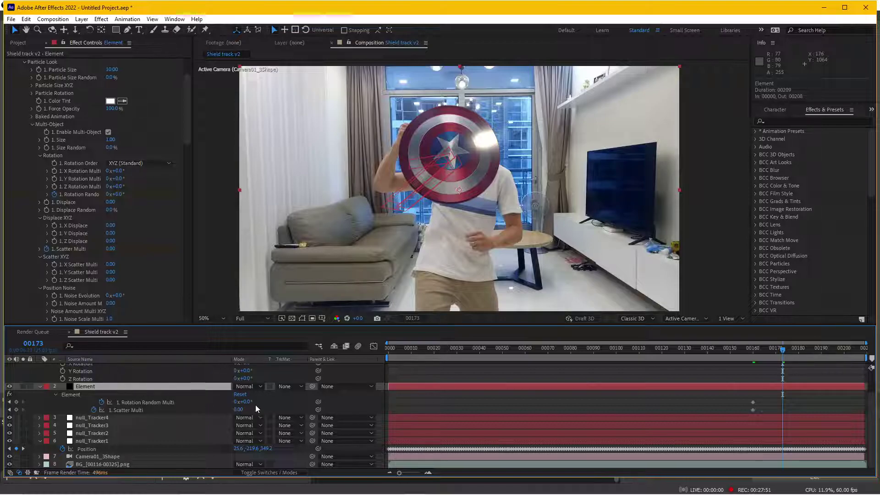
pyautogui.click(238, 409)
pyautogui.write('28.9')
pyautogui.press('Return')
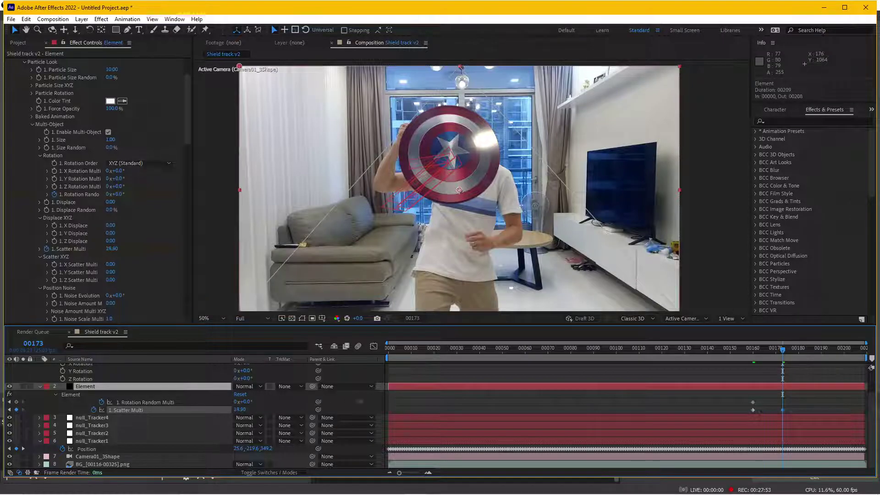
pyautogui.moveTo(240, 409); pyautogui.dragTo(758, 374)
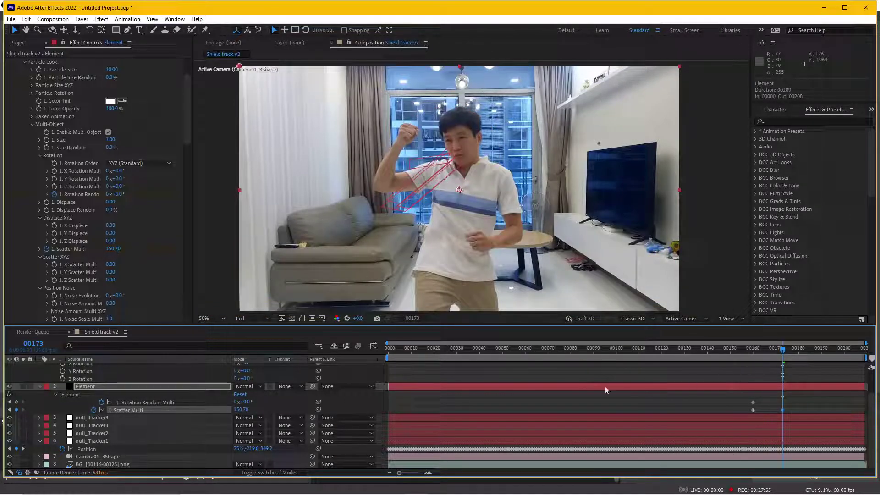
pyautogui.hotkey('ctrl', 'z')
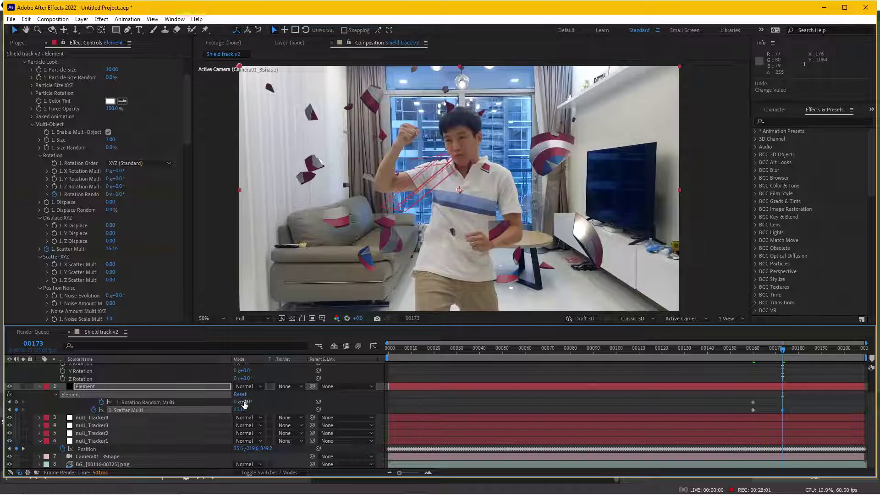
pyautogui.moveTo(244, 403)
pyautogui.mouseDown()
pyautogui.moveTo(270, 397)
pyautogui.moveTo(501, 416)
pyautogui.mouseUp()
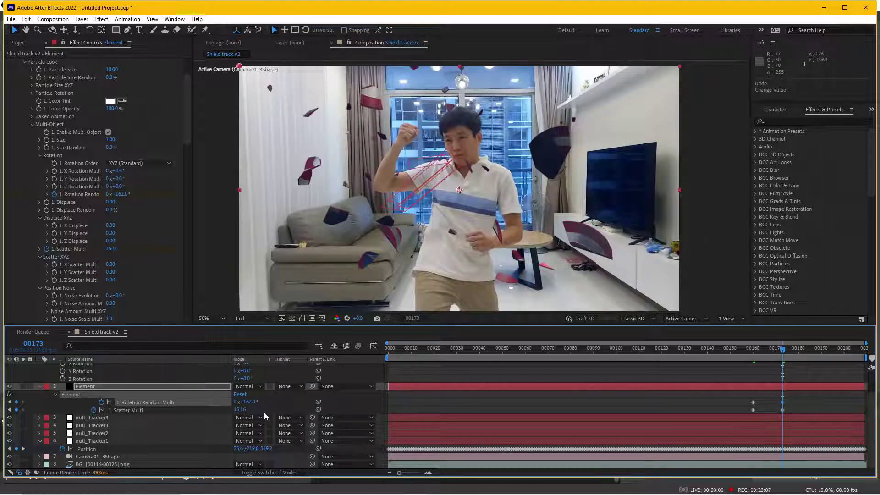
pyautogui.moveTo(240, 409); pyautogui.dragTo(490, 401)
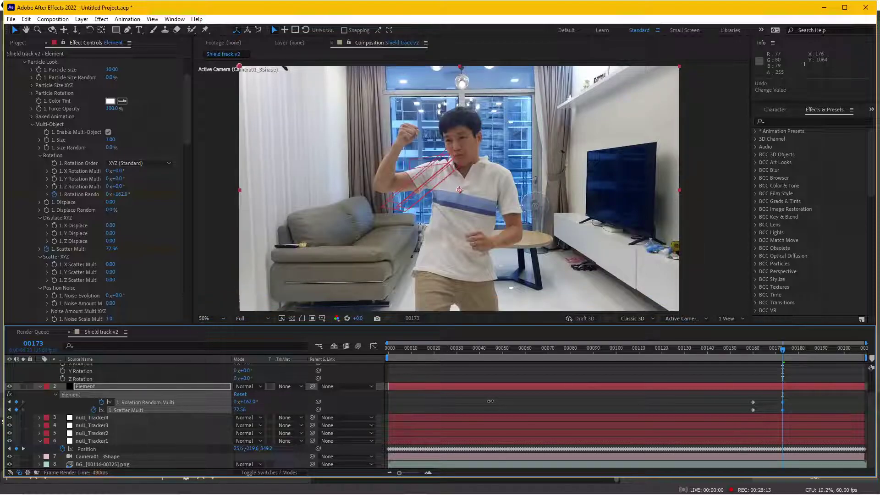
# Preview the shatter, then move its starting keyframes from frame 160 to 156
pyautogui.click(750, 352)
pyautogui.press('space')
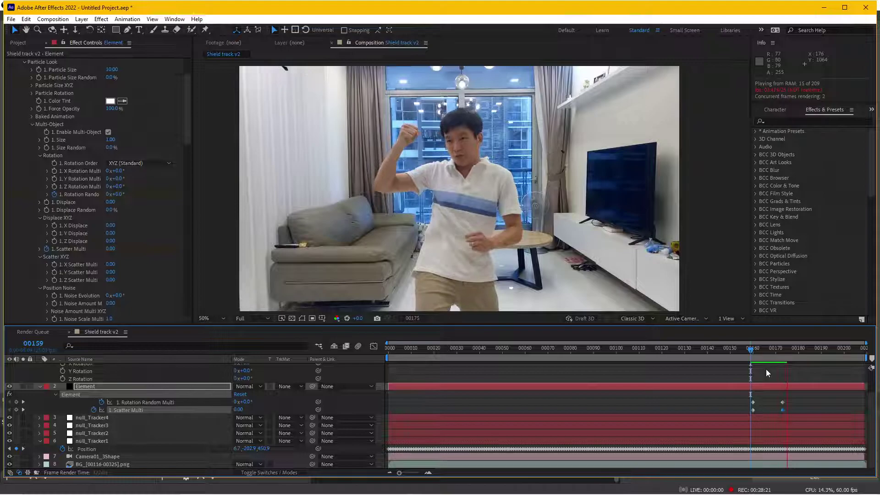
pyautogui.click(750, 350)
pyautogui.press('space')
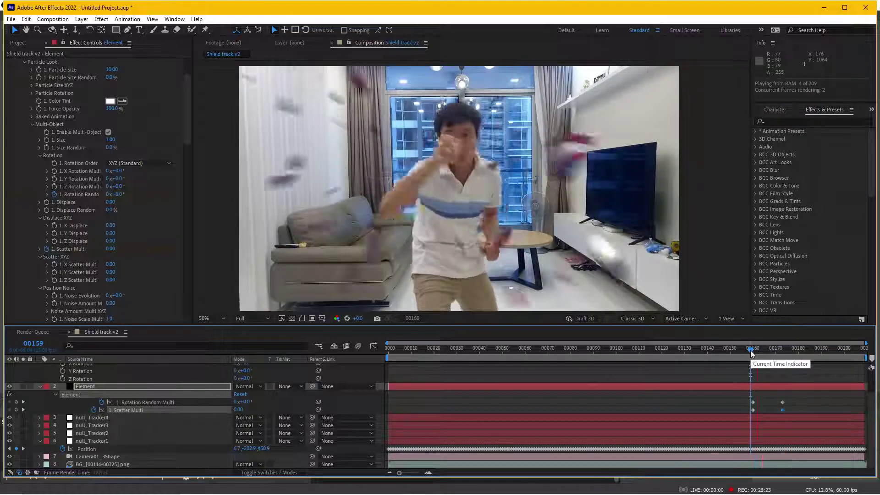
pyautogui.moveTo(752, 349); pyautogui.dragTo(743, 353)
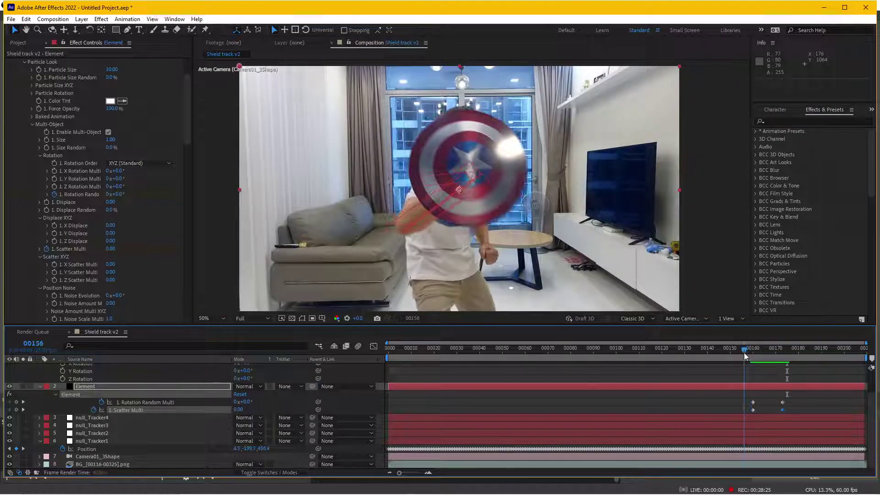
pyautogui.moveTo(763, 398); pyautogui.dragTo(744, 414)
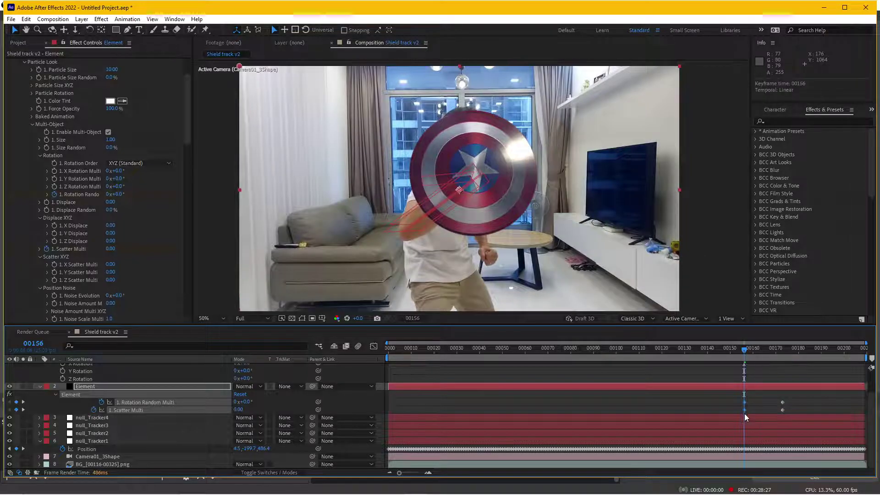
pyautogui.click(726, 410)
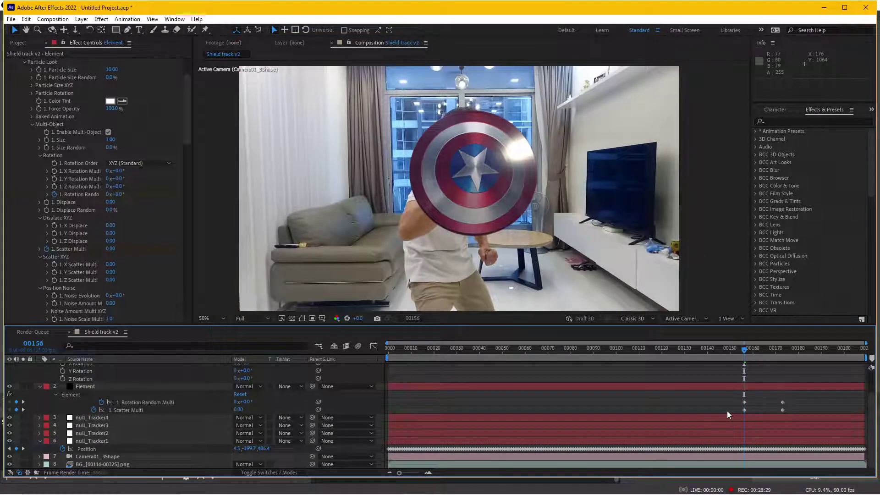
# Preview the new shatter timing from frame 155 and return the playhead to the first frame
pyautogui.press('space')
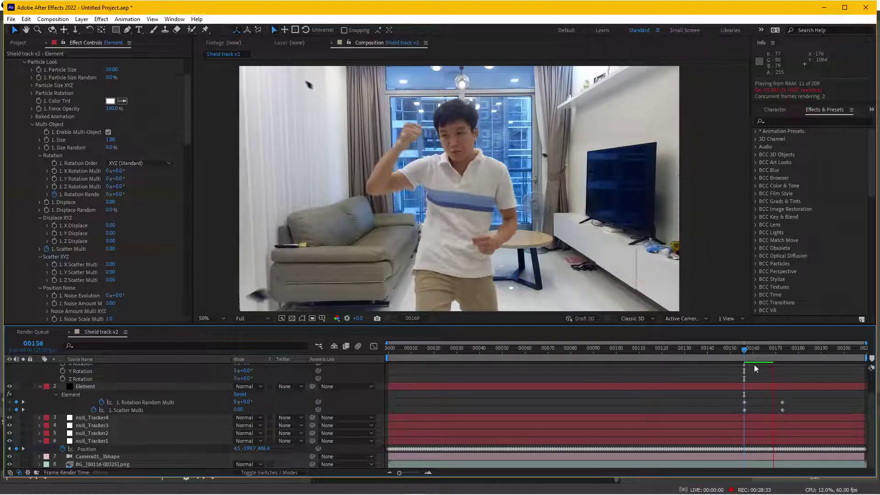
pyautogui.press('space')
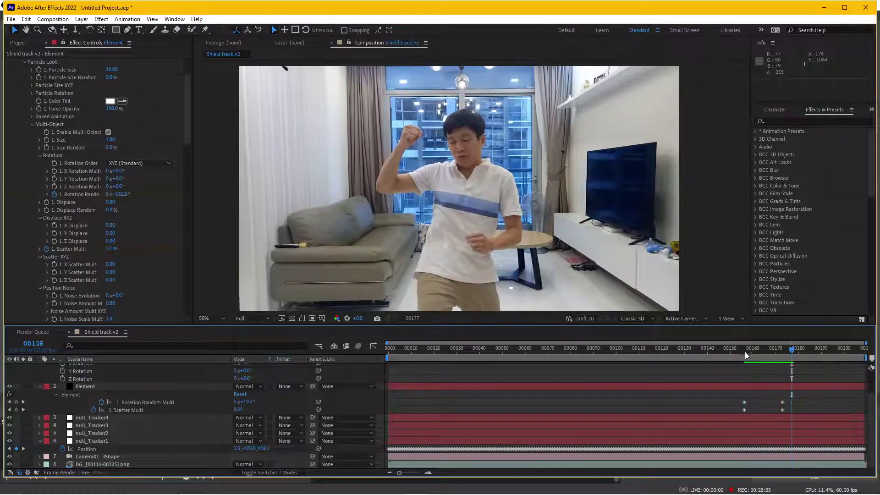
pyautogui.click(742, 352)
pyautogui.press('space')
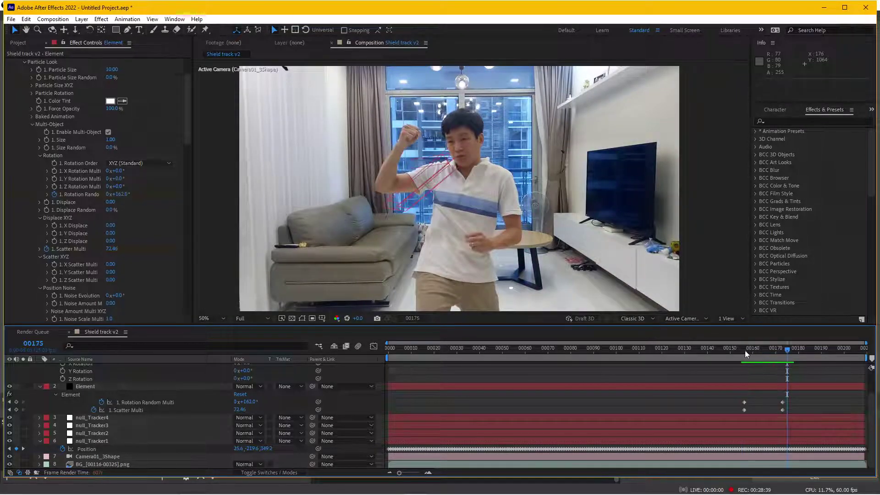
pyautogui.click(744, 350)
pyautogui.moveTo(744, 350)
pyautogui.mouseDown()
pyautogui.moveTo(756, 353)
pyautogui.moveTo(748, 360)
pyautogui.moveTo(780, 361)
pyautogui.moveTo(745, 375)
pyautogui.mouseUp()
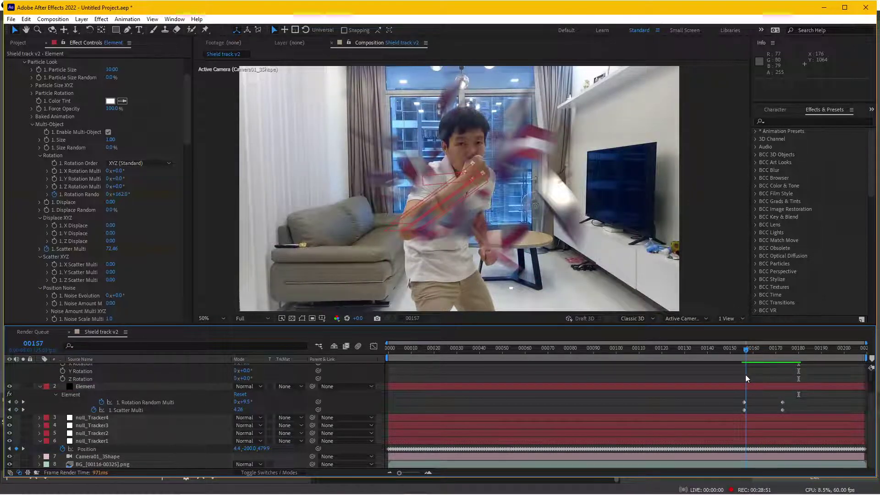
pyautogui.moveTo(745, 375); pyautogui.dragTo(567, 374)
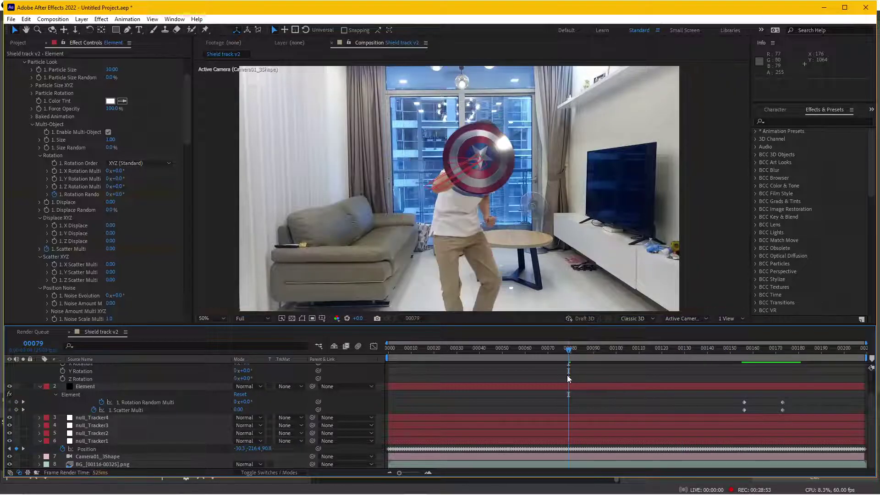
pyautogui.click(469, 348)
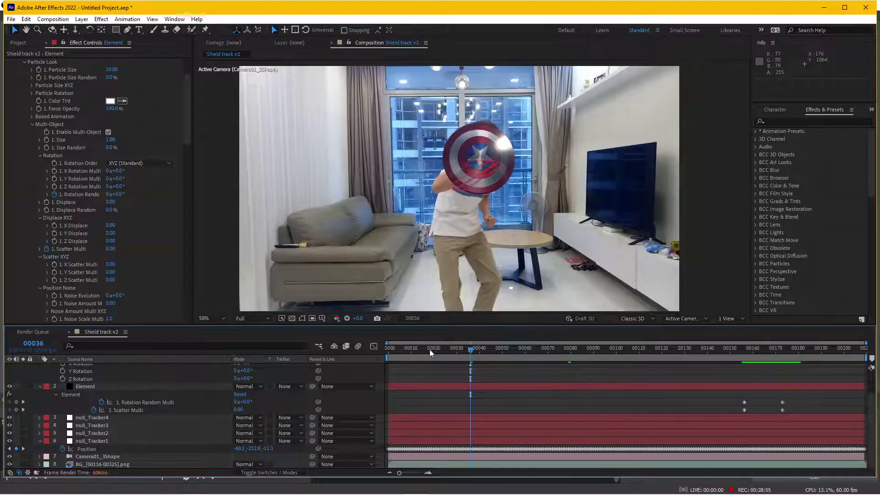
pyautogui.moveTo(398, 348); pyautogui.dragTo(567, 354)
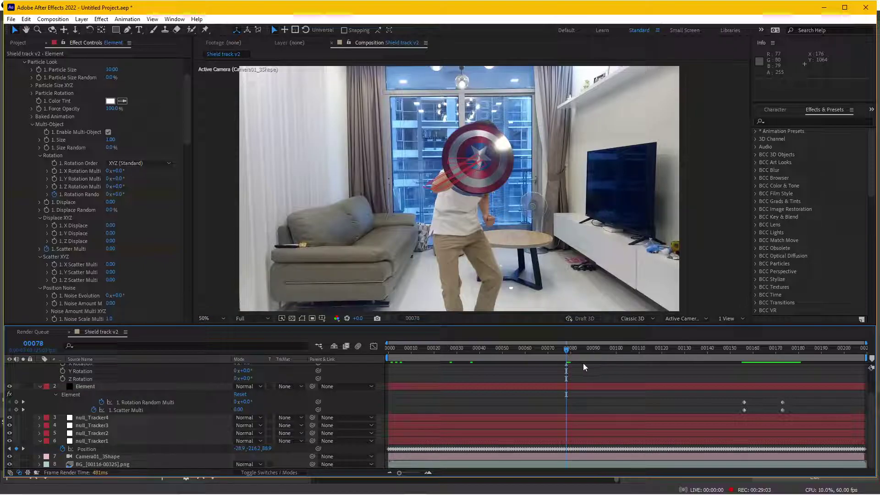
# Import Couch_Hit_02, Couch_Hit_07, Couch_Hit_09 and Explosion_Double.mov from the Captain America Shield folder
pyautogui.scroll(3, 20, 78)
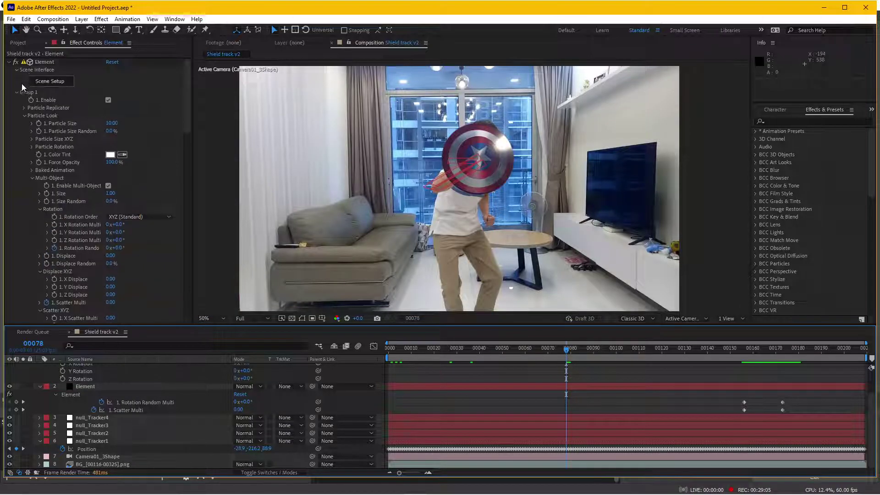
pyautogui.click(9, 62)
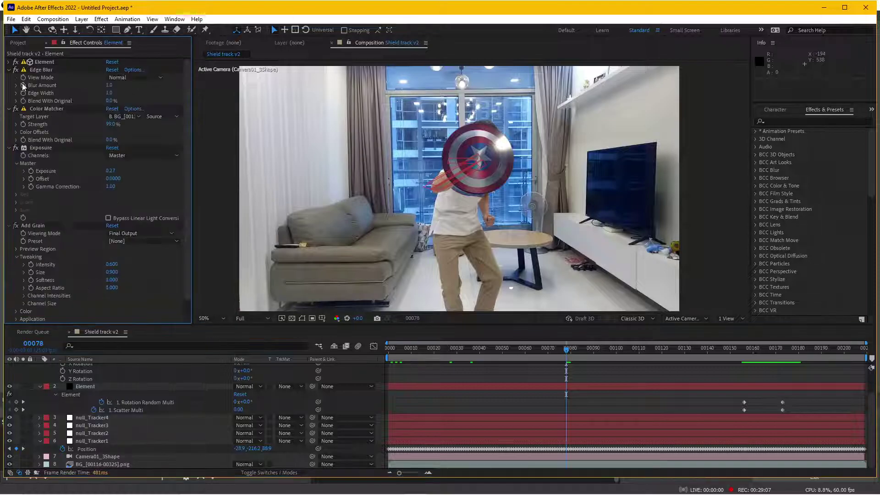
pyautogui.click(18, 42)
pyautogui.doubleClick(73, 218)
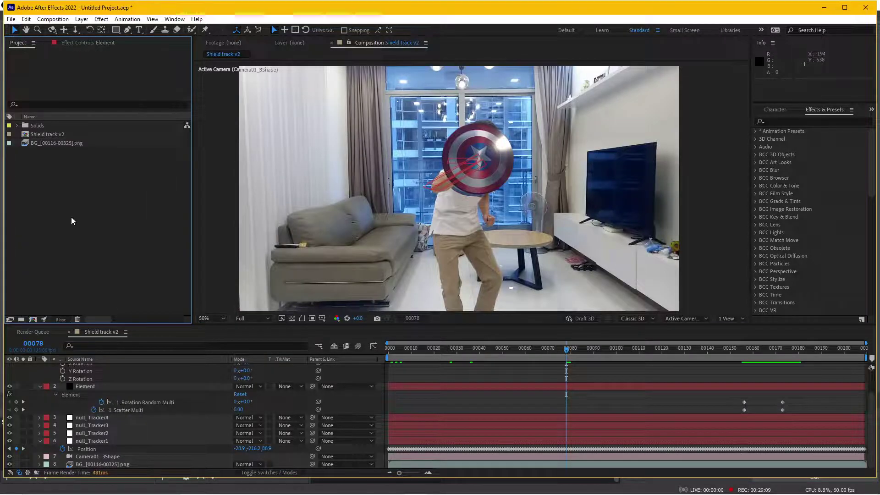
pyautogui.click(284, 75)
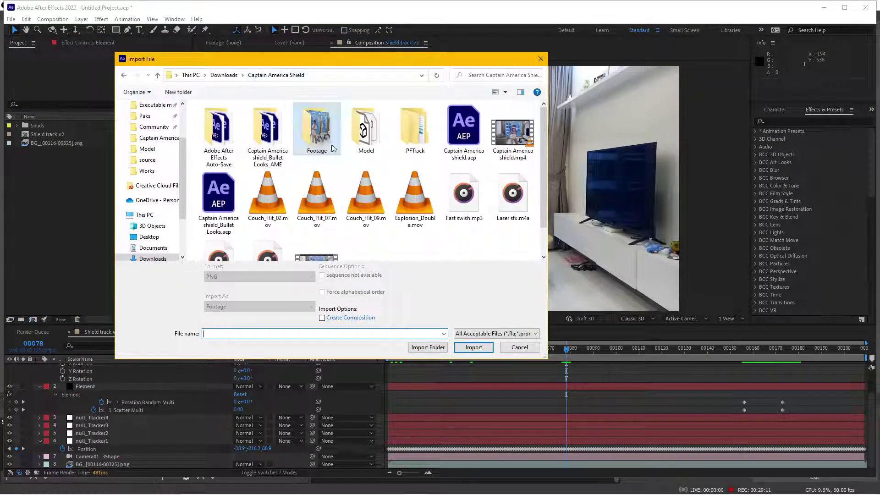
pyautogui.moveTo(290, 239); pyautogui.dragTo(413, 210)
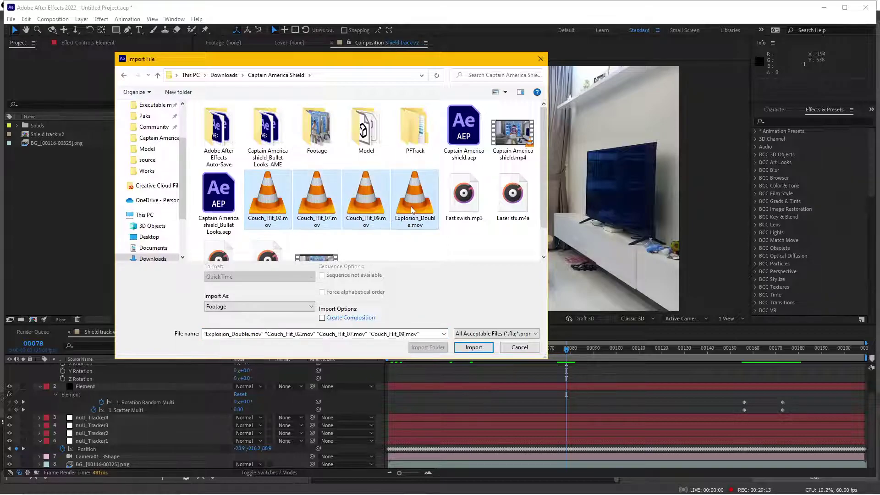
pyautogui.click(474, 347)
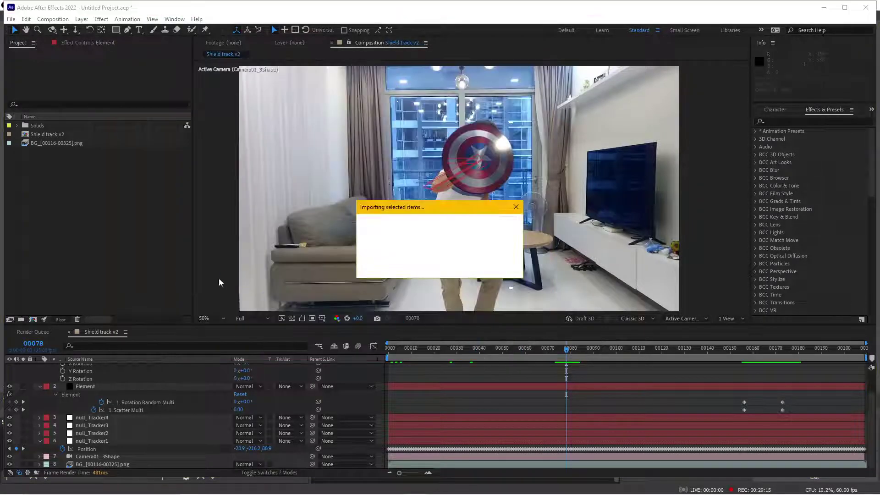
pyautogui.click(69, 206)
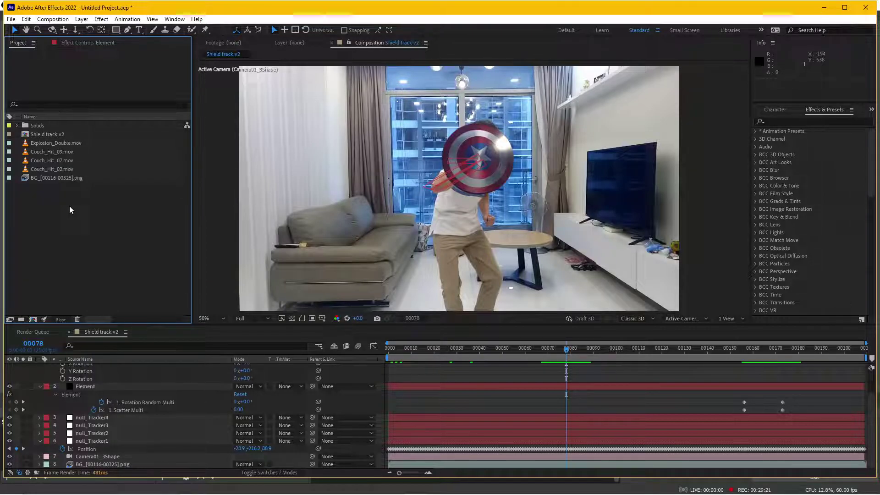
pyautogui.click(61, 143)
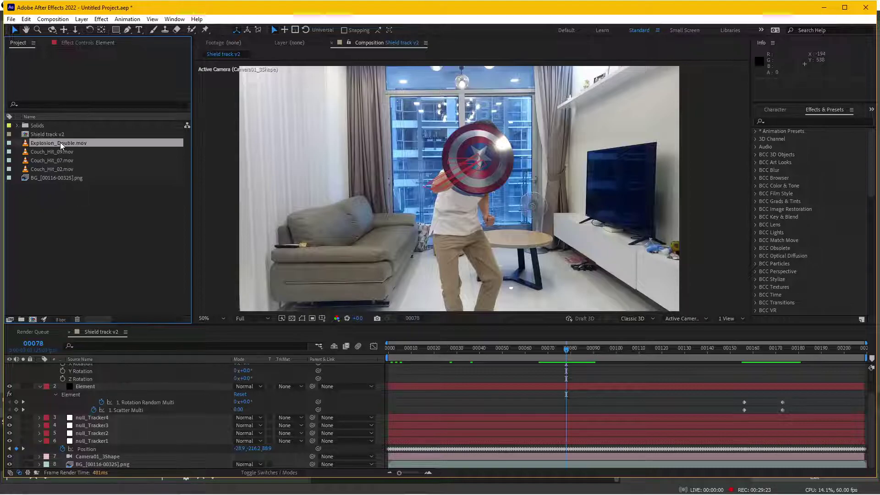
pyautogui.doubleClick(62, 154)
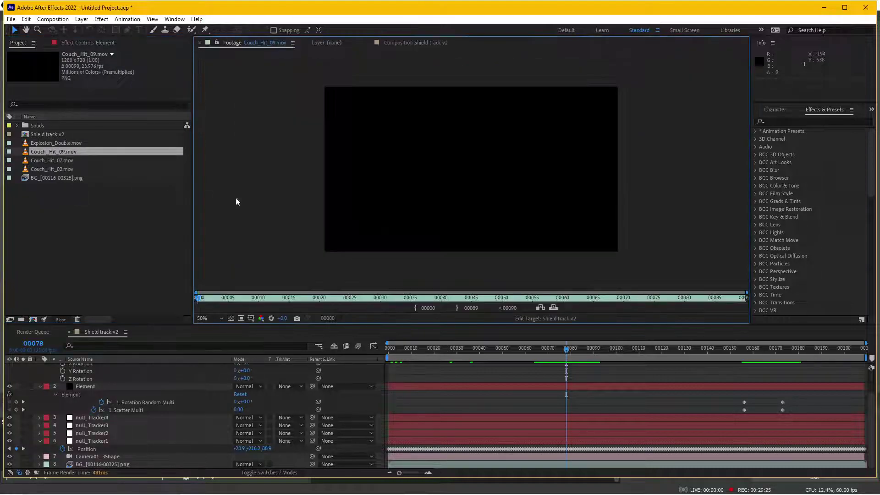
pyautogui.press('space')
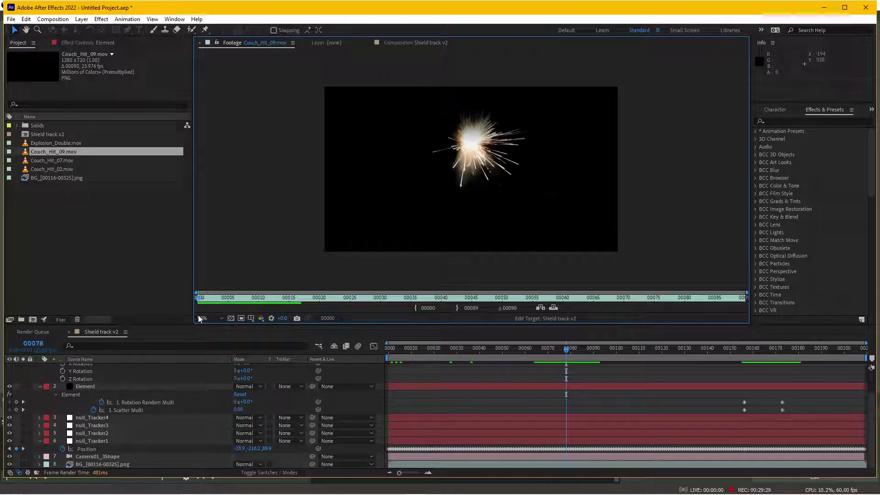
pyautogui.doubleClick(73, 160)
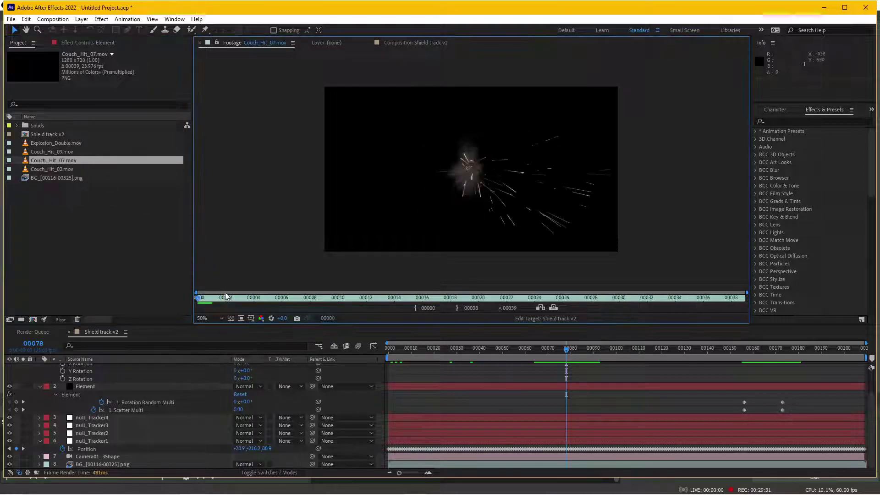
pyautogui.doubleClick(64, 169)
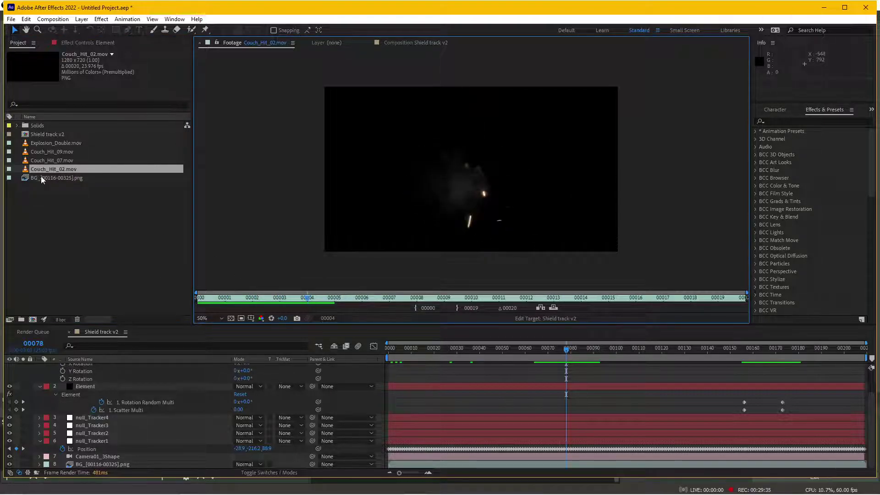
pyautogui.doubleClick(56, 144)
pyautogui.moveTo(212, 301); pyautogui.dragTo(513, 301)
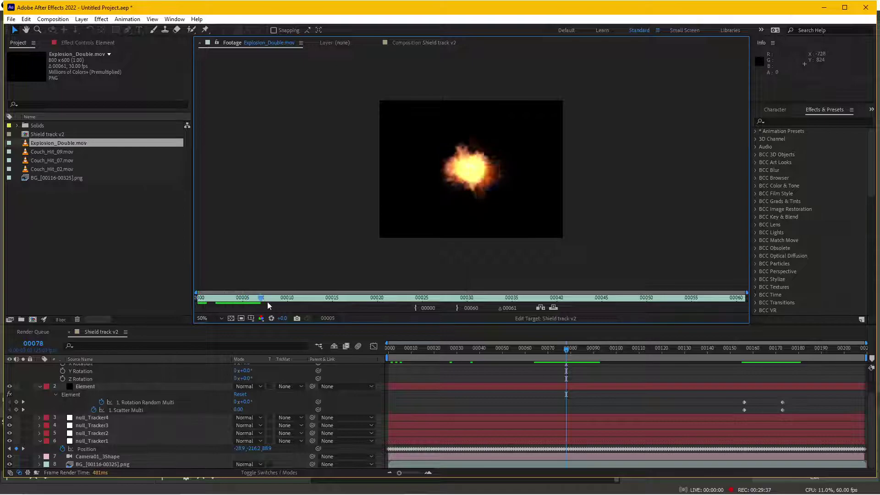
pyautogui.doubleClick(43, 238)
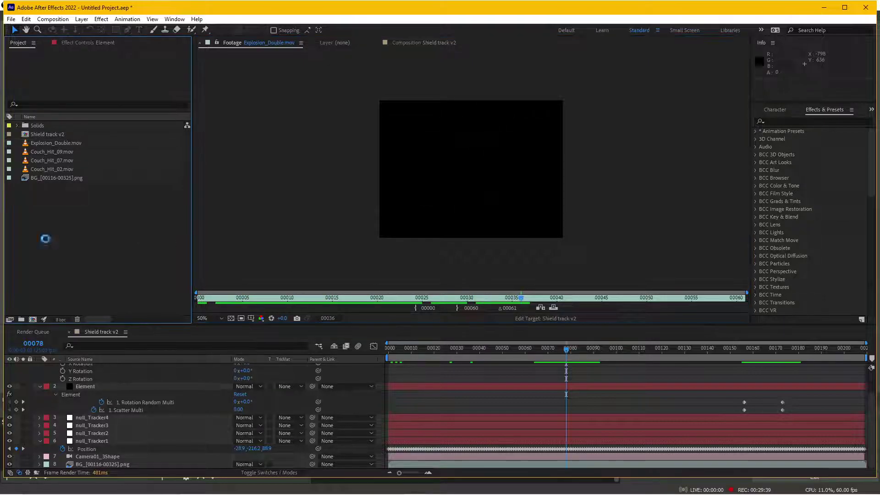
pyautogui.scroll(-1, 397, 177)
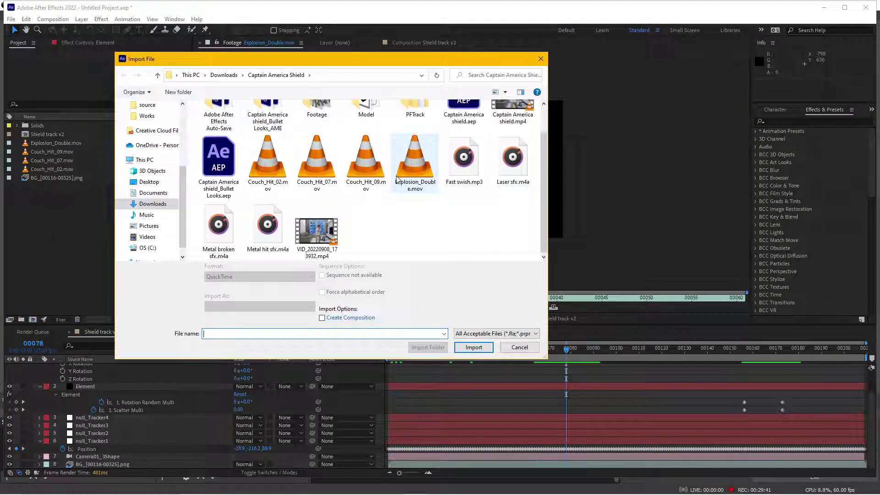
pyautogui.scroll(1, 397, 178)
pyautogui.click(519, 347)
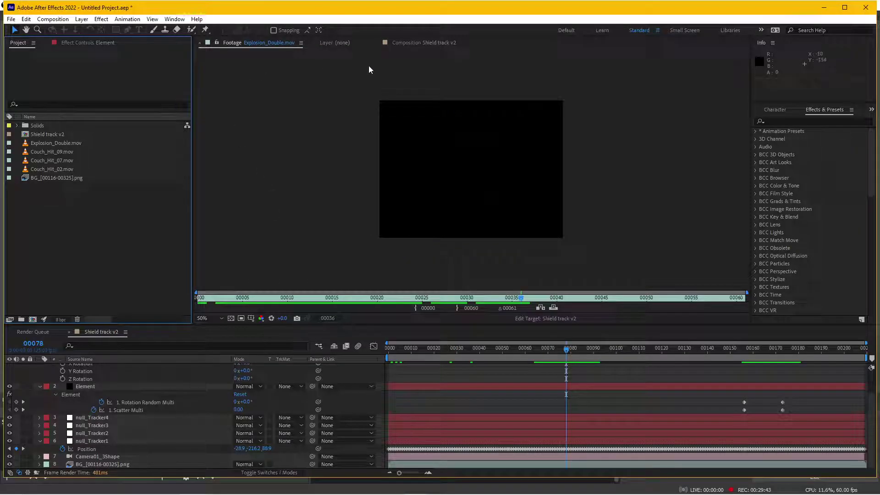
pyautogui.click(414, 43)
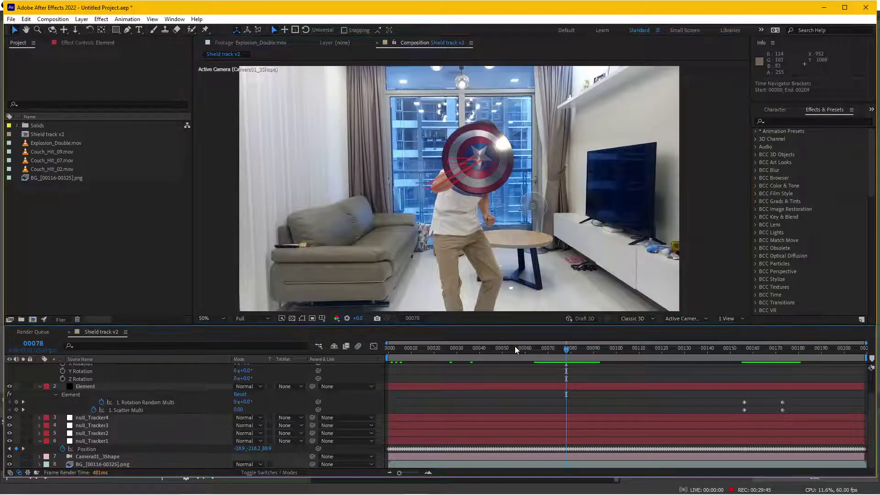
# At frame 68, add Couch_Hit_09.mov, scale it down onto the shield and blend it with Screen
pyautogui.click(543, 348)
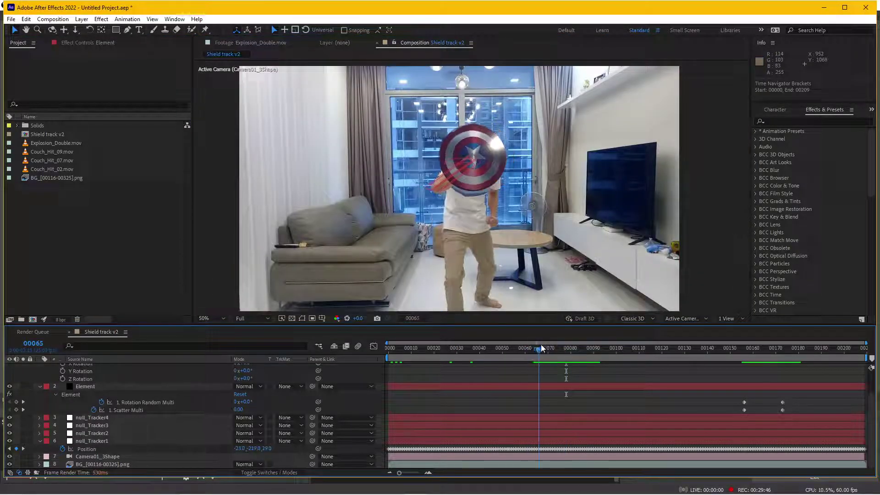
pyautogui.click(45, 153)
pyautogui.moveTo(57, 150)
pyautogui.mouseDown()
pyautogui.moveTo(135, 363)
pyautogui.moveTo(580, 367)
pyautogui.mouseUp()
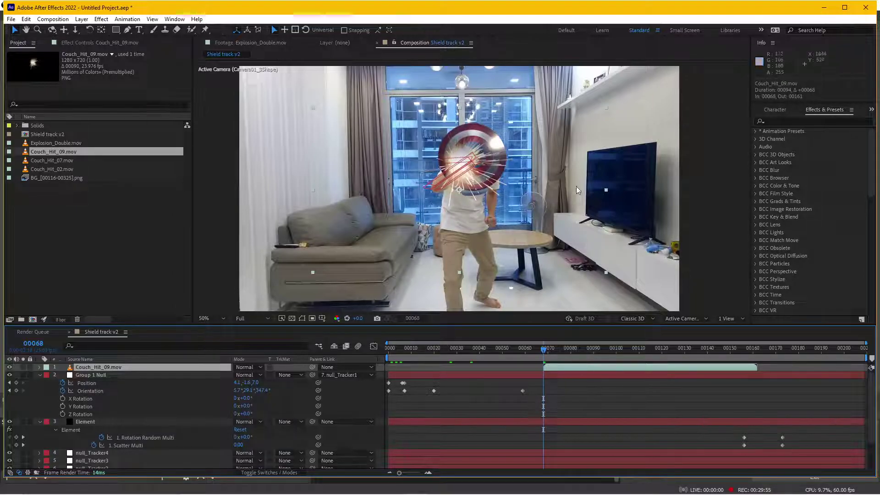
pyautogui.moveTo(605, 272); pyautogui.dragTo(453, 219)
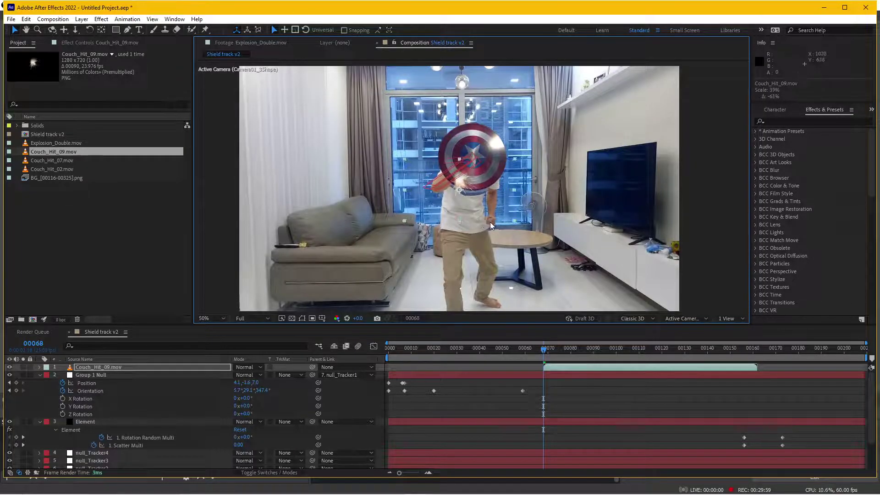
pyautogui.moveTo(494, 222); pyautogui.dragTo(491, 215)
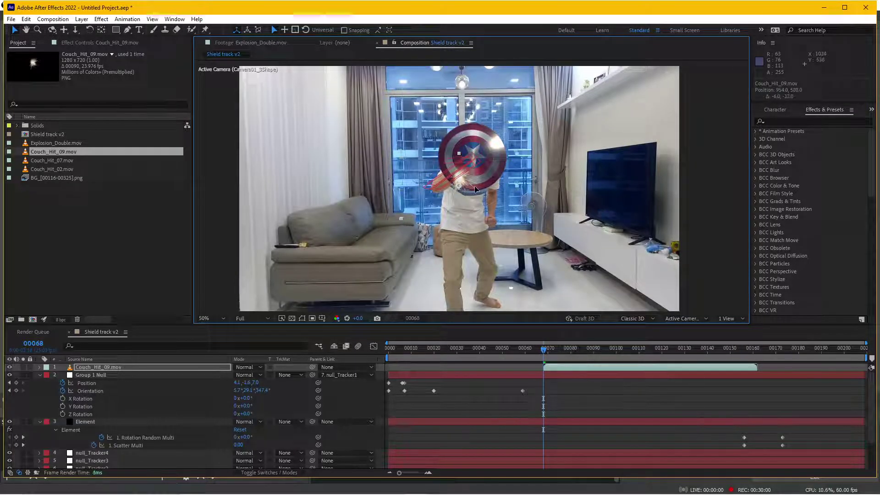
pyautogui.click(246, 369)
pyautogui.click(307, 211)
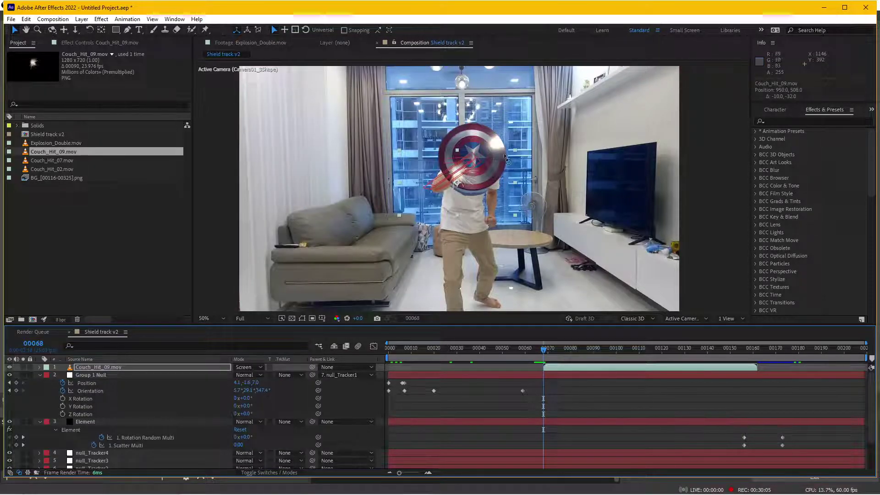
# Rotate the Couch_Hit_09 spark to angle its streak and move it onto the shield
pyautogui.press('w')
pyautogui.moveTo(502, 159)
pyautogui.mouseDown()
pyautogui.moveTo(513, 186)
pyautogui.moveTo(504, 202)
pyautogui.moveTo(509, 184)
pyautogui.moveTo(387, 190)
pyautogui.mouseUp()
pyautogui.hotkey('ctrl', 'z')
pyautogui.click(558, 364)
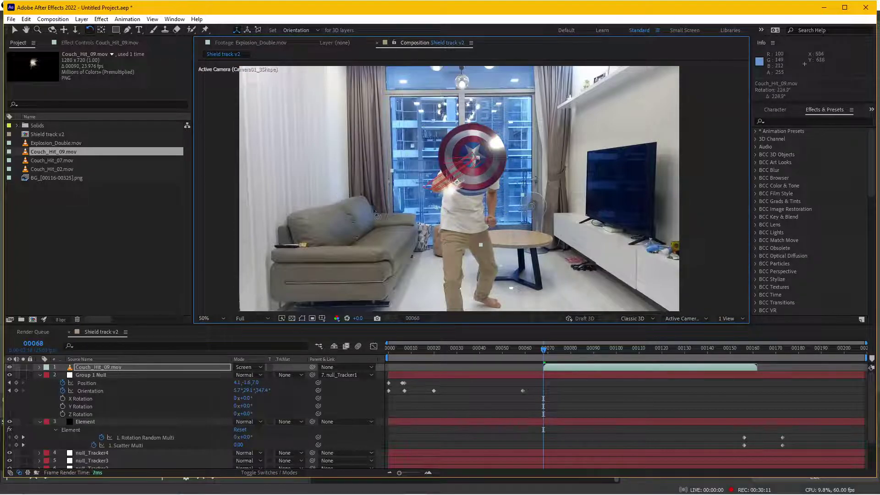
pyautogui.moveTo(389, 284); pyautogui.dragTo(314, 238)
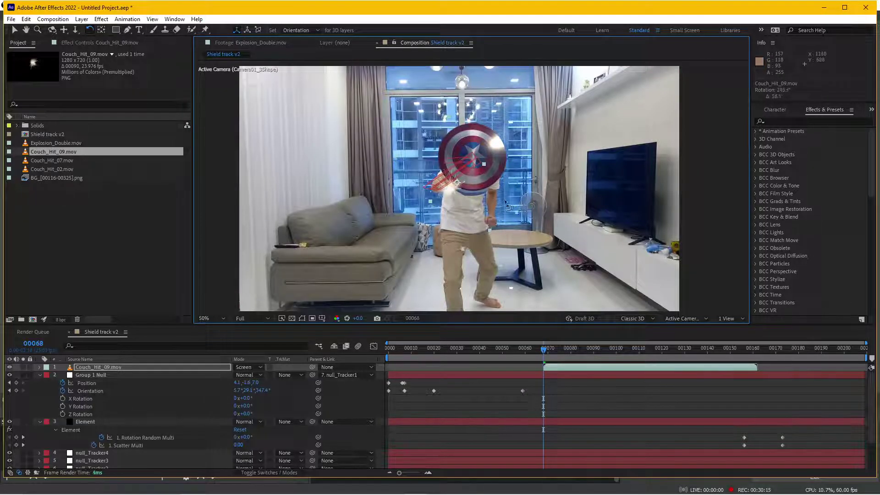
pyautogui.moveTo(506, 202); pyautogui.dragTo(451, 228)
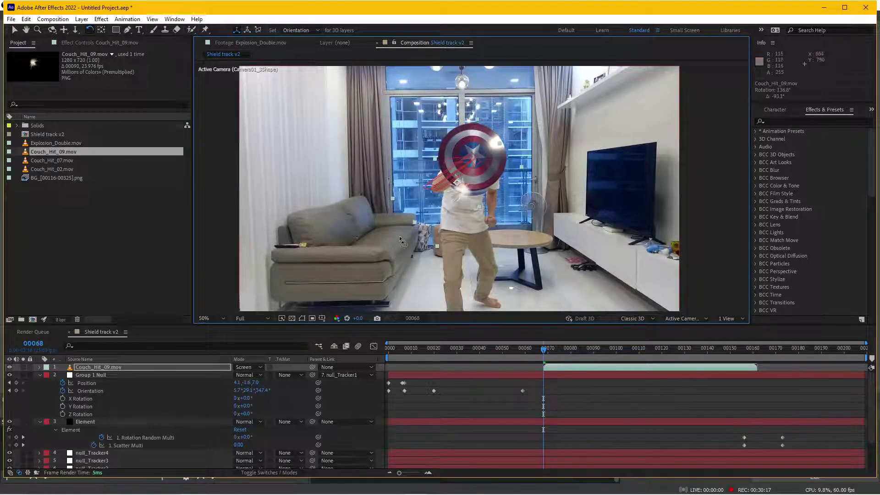
pyautogui.press('v')
pyautogui.moveTo(489, 186); pyautogui.dragTo(485, 174)
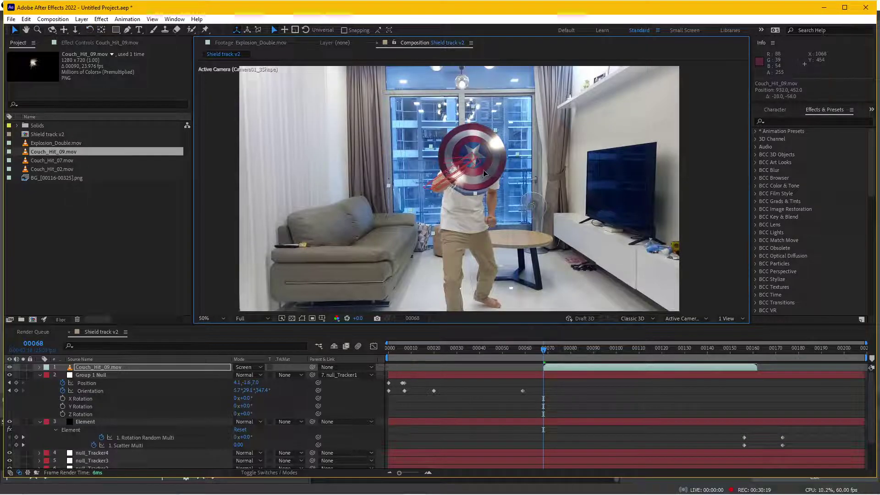
# Preview the impact from frame 67 to check the spark flash
pyautogui.click(541, 351)
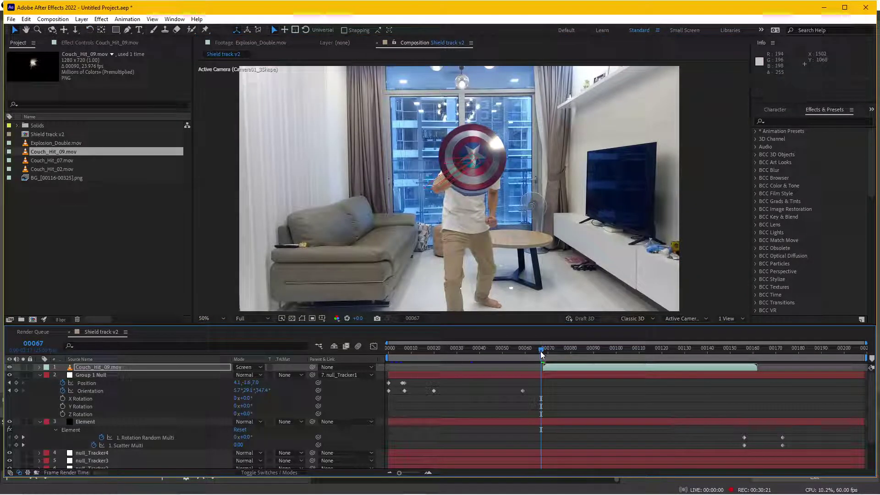
pyautogui.press('space')
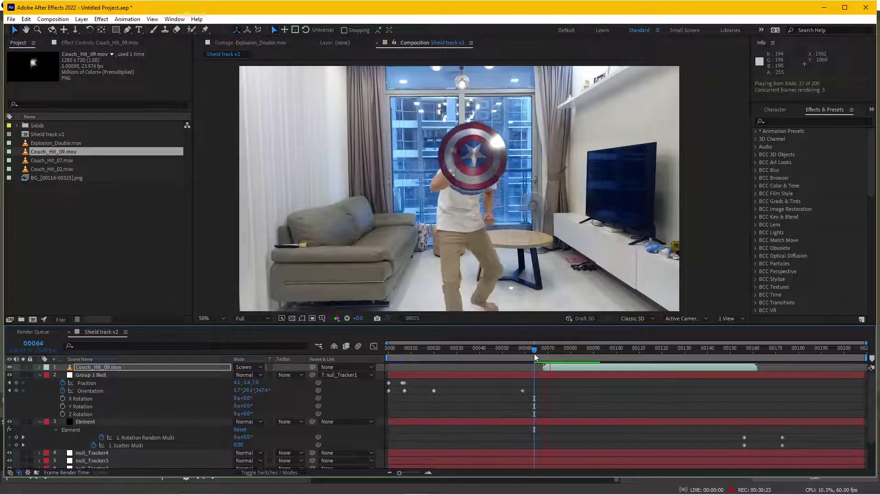
pyautogui.press('space')
pyautogui.moveTo(544, 351); pyautogui.dragTo(609, 348)
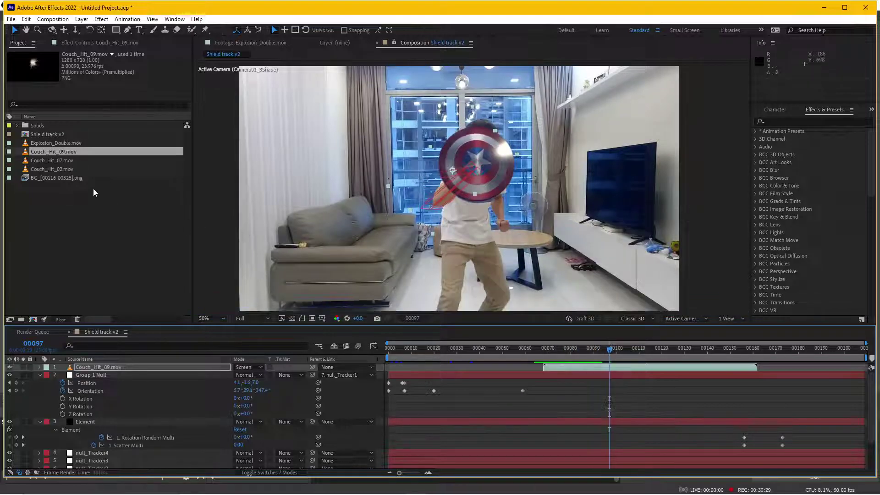
# Add Couch_Hit_07.mov as a layer starting at frame 94
pyautogui.click(64, 161)
pyautogui.moveTo(157, 357); pyautogui.dragTo(160, 366)
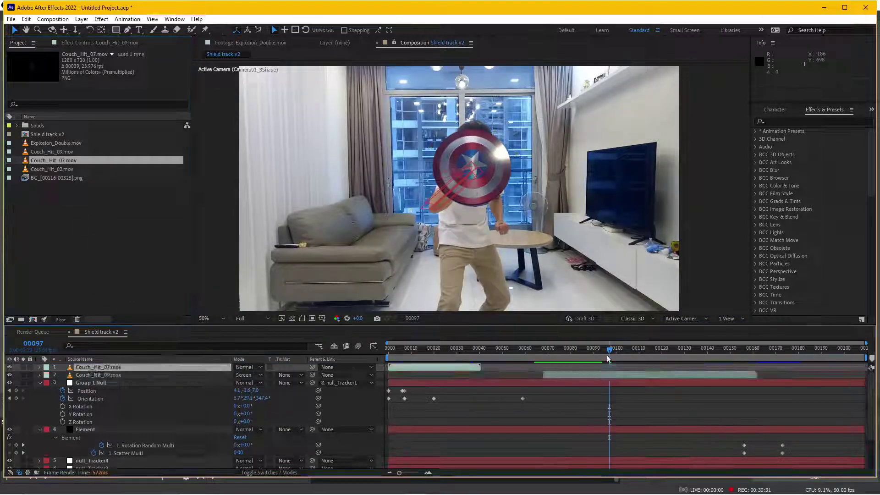
pyautogui.moveTo(449, 367); pyautogui.dragTo(663, 364)
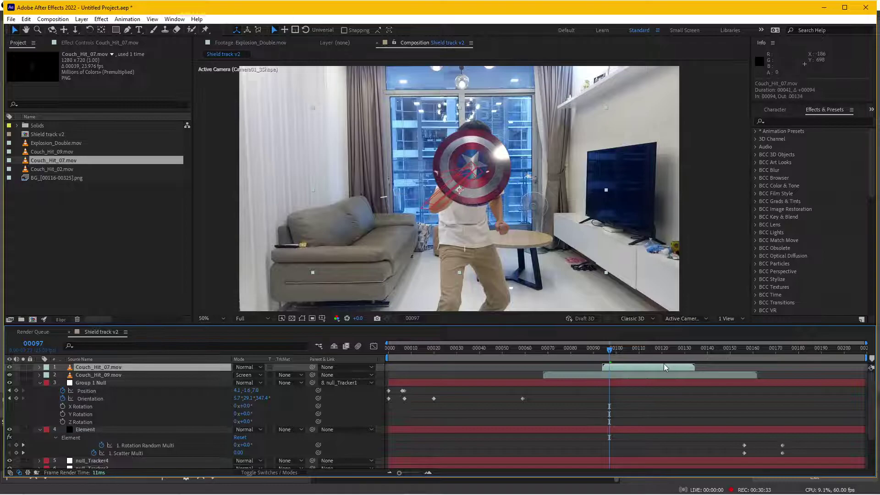
pyautogui.click(601, 353)
pyautogui.moveTo(601, 354); pyautogui.dragTo(618, 351)
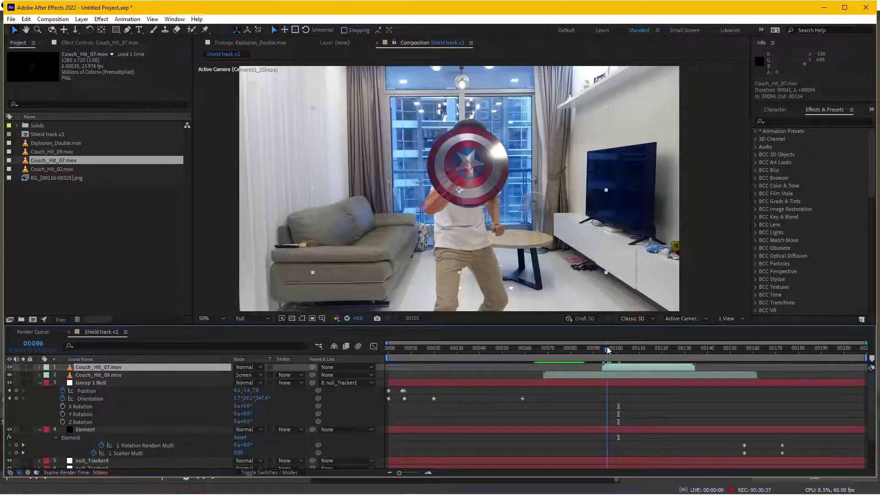
pyautogui.moveTo(608, 351); pyautogui.dragTo(602, 351)
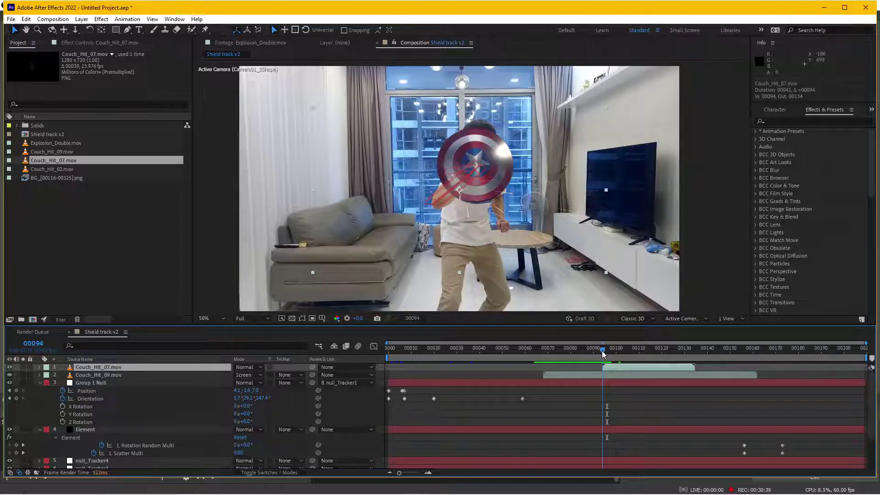
# Place the Couch_Hit_07 spark on the shield's right edge, Screen-blended and scaled to 71%
pyautogui.moveTo(568, 257); pyautogui.dragTo(605, 216)
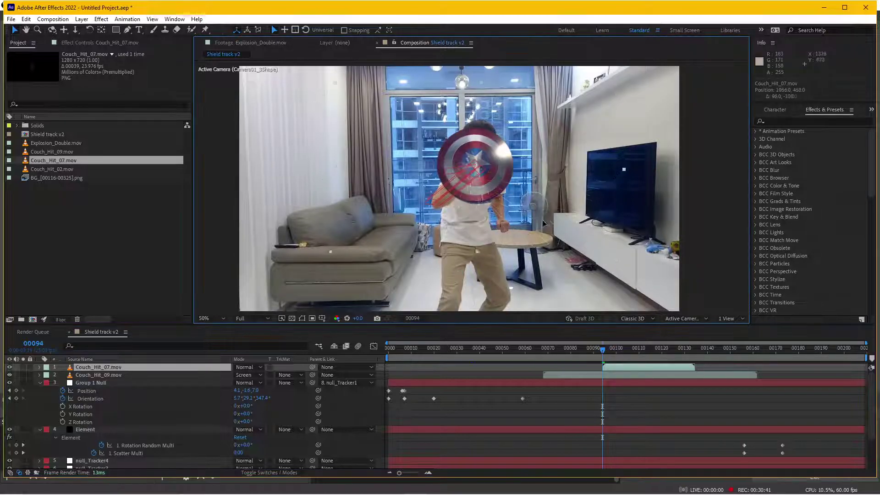
pyautogui.click(262, 367)
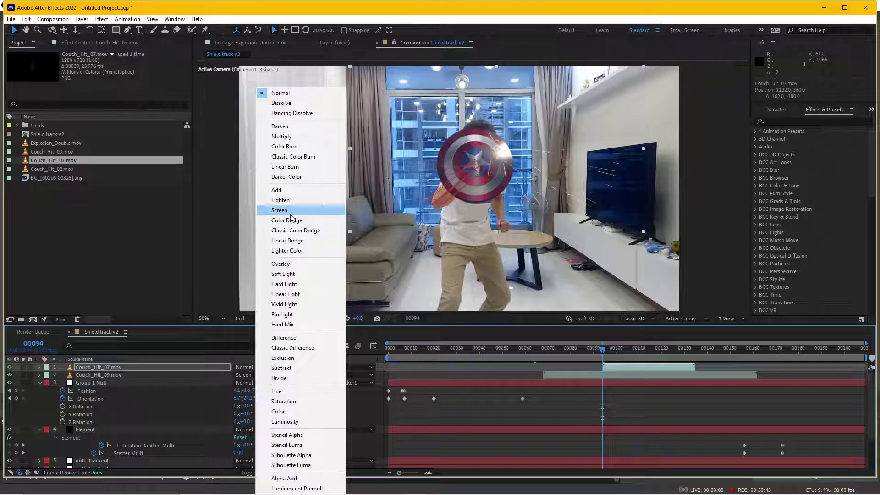
pyautogui.click(270, 213)
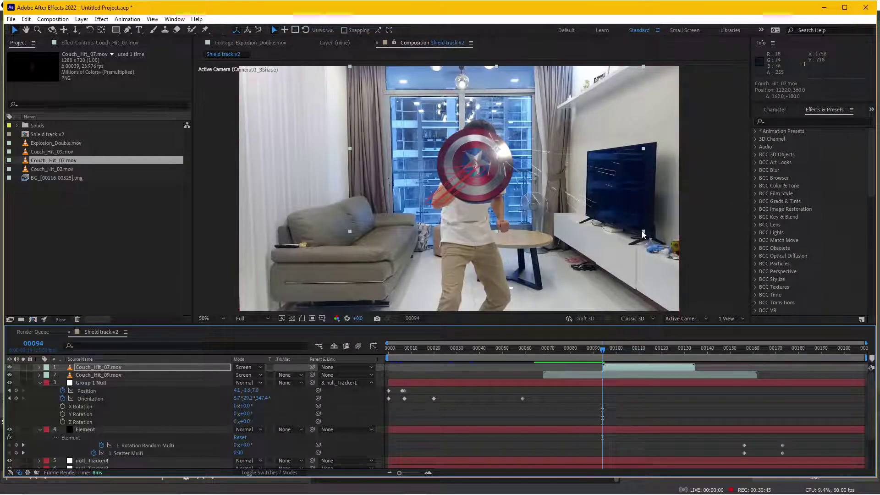
pyautogui.moveTo(643, 232); pyautogui.dragTo(585, 210)
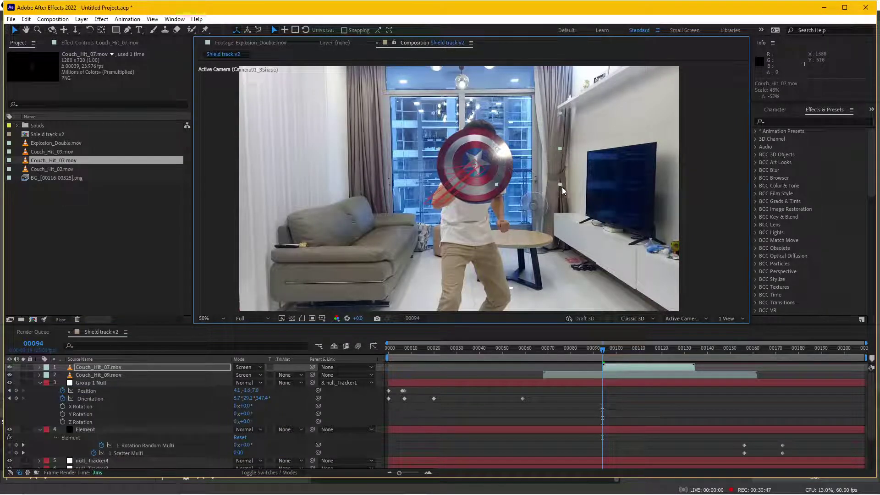
# Preview from frame 92, nudge the spark down-right, and review frames 96 to 126
pyautogui.moveTo(605, 349); pyautogui.dragTo(587, 354)
pyautogui.press('space')
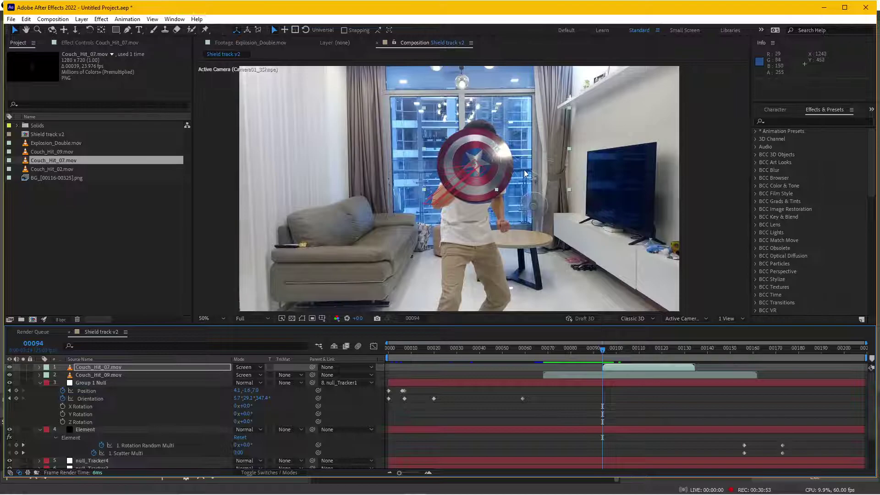
pyautogui.moveTo(525, 171); pyautogui.dragTo(529, 186)
pyautogui.press('space')
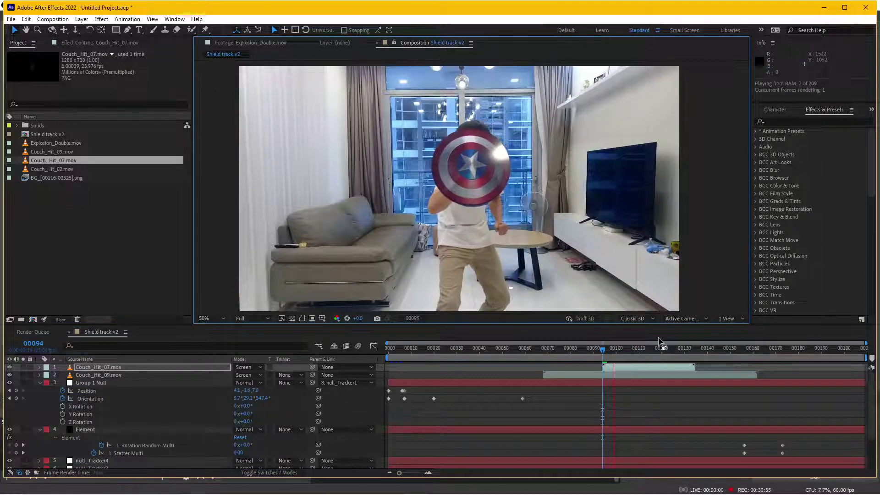
pyautogui.moveTo(617, 352); pyautogui.dragTo(608, 358)
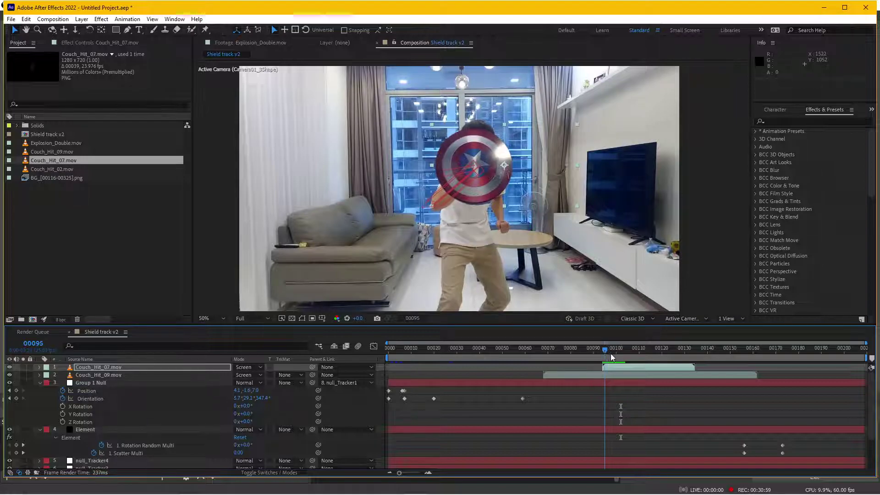
pyautogui.moveTo(608, 357); pyautogui.dragTo(675, 345)
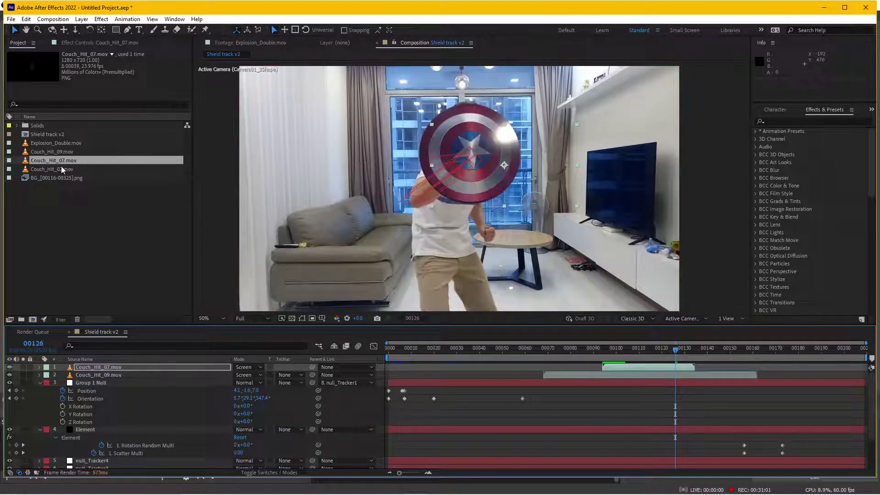
# Add Couch_Hit_02.mov from frame 126, Screen-blended, scaled to about 63% on the shield's upper-left
pyautogui.moveTo(62, 169); pyautogui.dragTo(131, 368)
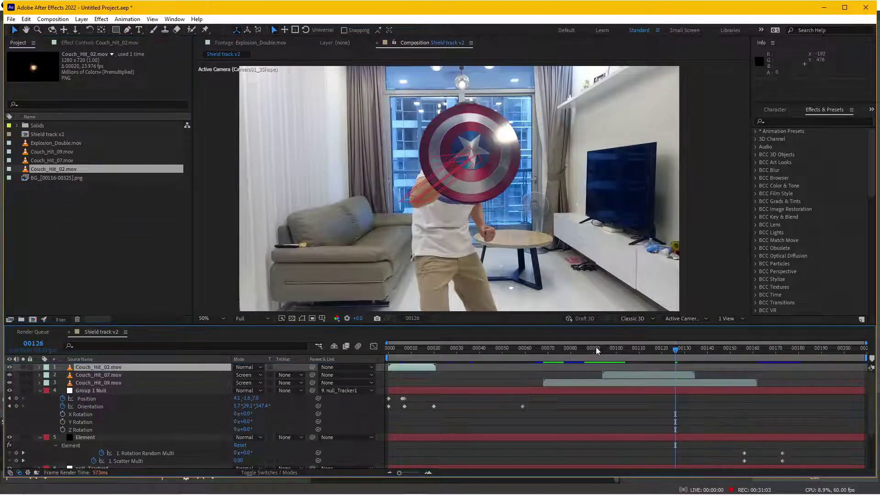
pyautogui.moveTo(618, 369); pyautogui.dragTo(722, 368)
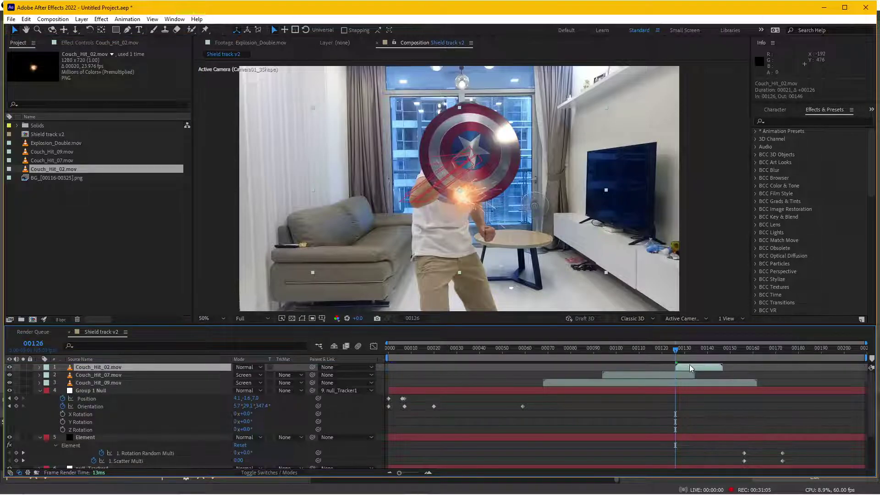
pyautogui.click(245, 366)
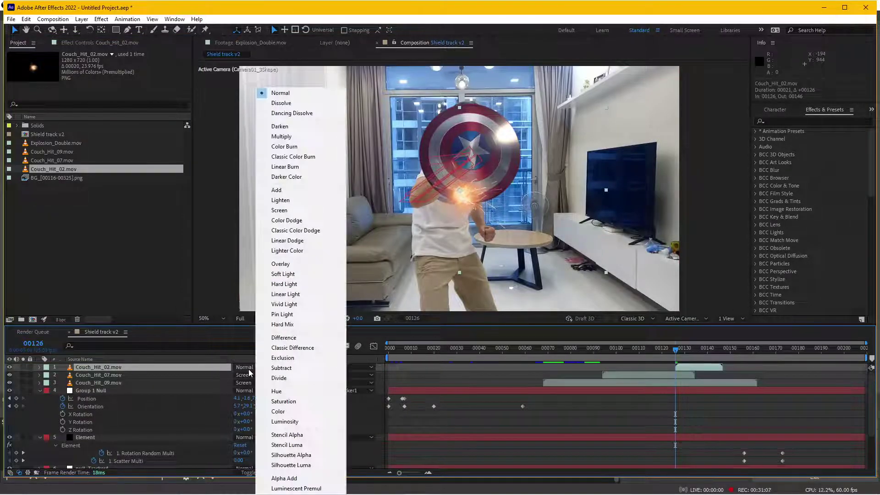
pyautogui.click(273, 223)
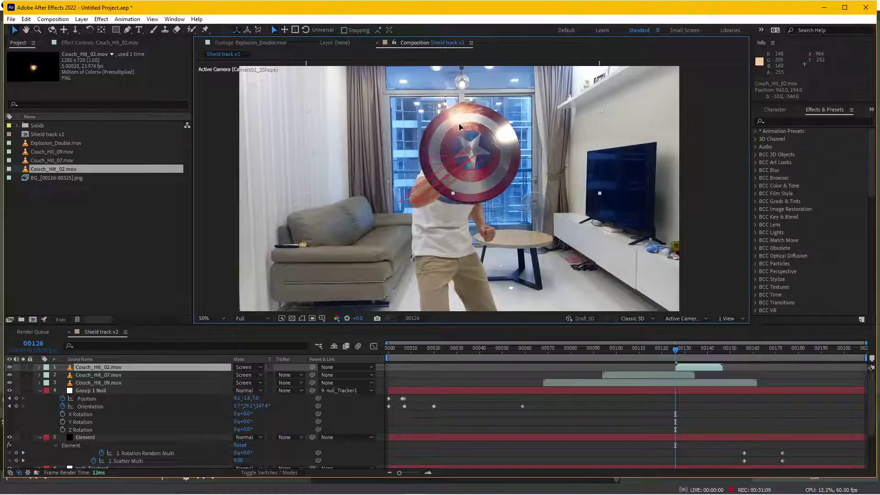
pyautogui.moveTo(466, 202); pyautogui.dragTo(457, 134)
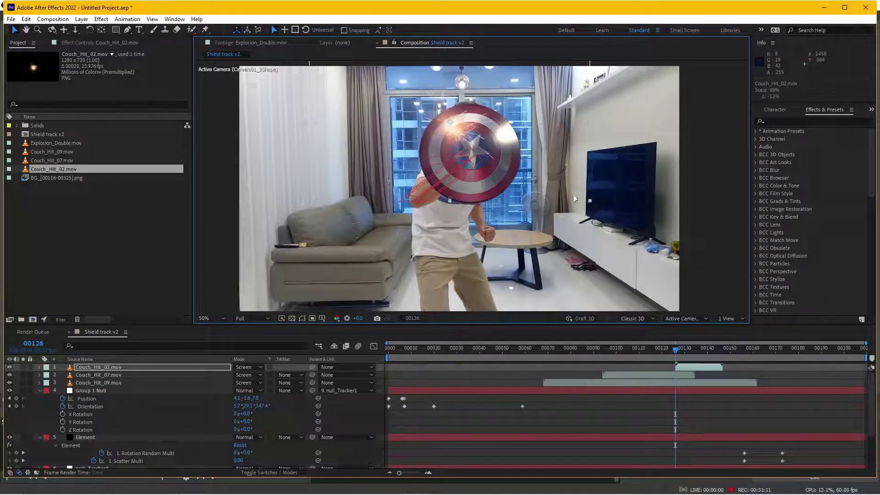
pyautogui.moveTo(575, 198); pyautogui.dragTo(534, 174)
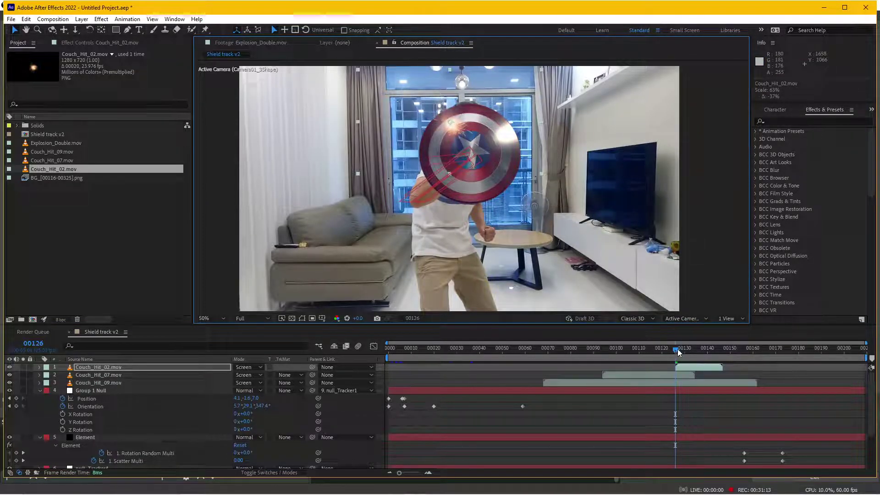
# Preview the impact from frame 122, then bring Explosion_Double.mov into the composition
pyautogui.moveTo(678, 348); pyautogui.dragTo(665, 349)
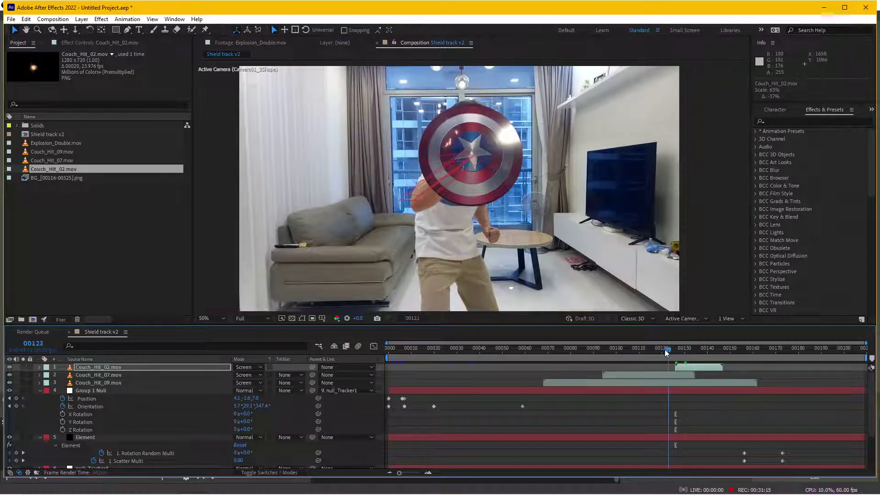
pyautogui.press('space')
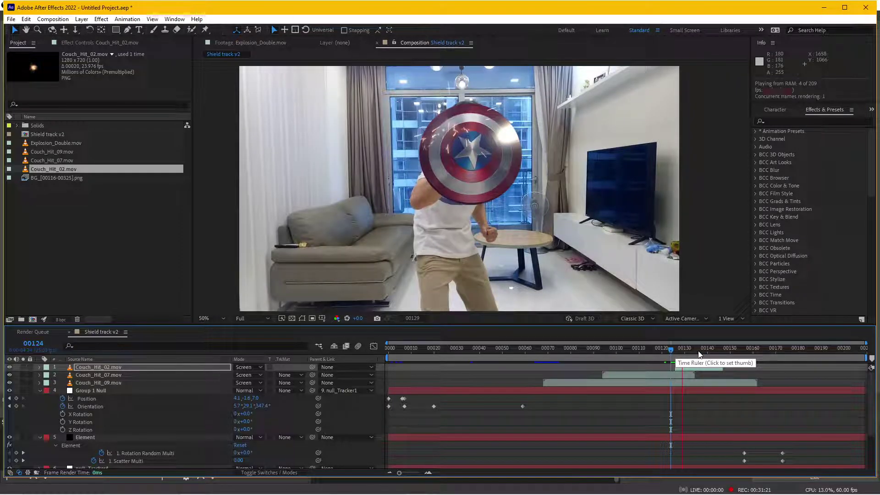
pyautogui.moveTo(717, 348)
pyautogui.mouseDown()
pyautogui.moveTo(754, 349)
pyautogui.moveTo(746, 352)
pyautogui.mouseUp()
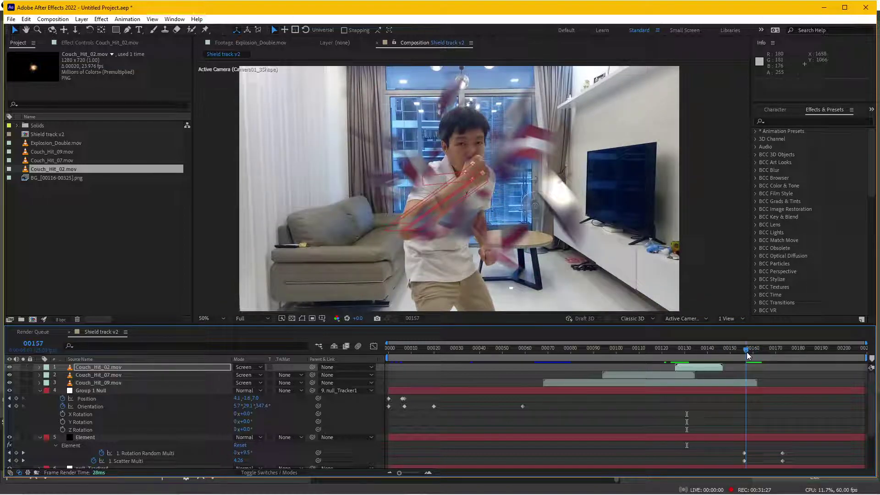
pyautogui.moveTo(50, 143)
pyautogui.mouseDown()
pyautogui.moveTo(153, 460)
pyautogui.moveTo(120, 462)
pyautogui.mouseUp()
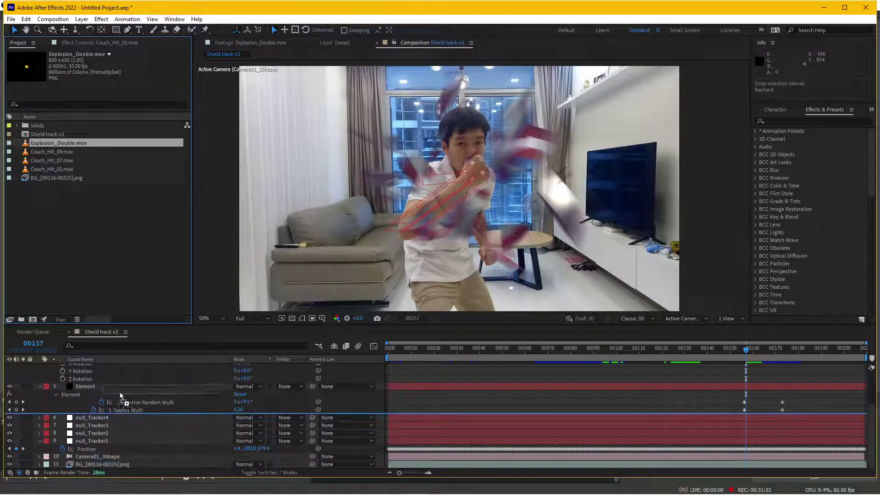
# Place Explosion_Double.mov near frame 155 above null_Tracker4, duplicate it and set one copy to Add
pyautogui.moveTo(120, 463); pyautogui.dragTo(119, 410)
pyautogui.moveTo(439, 414); pyautogui.dragTo(558, 415)
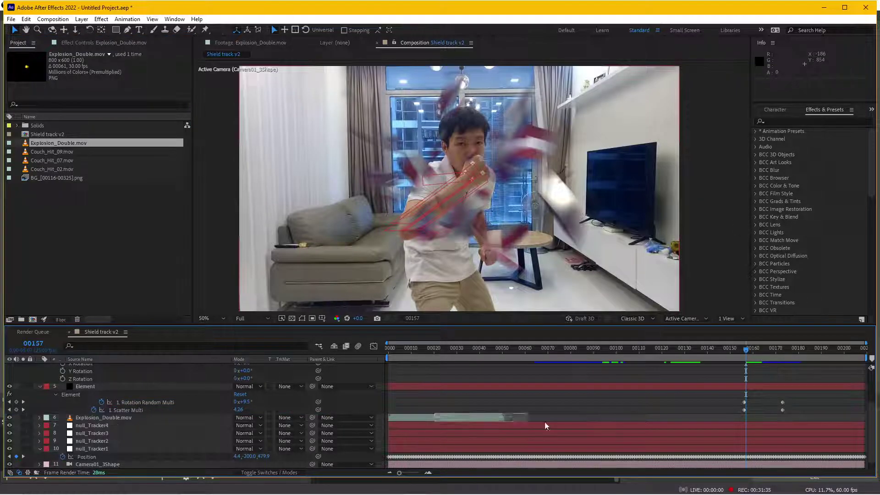
pyautogui.moveTo(653, 417); pyautogui.dragTo(821, 412)
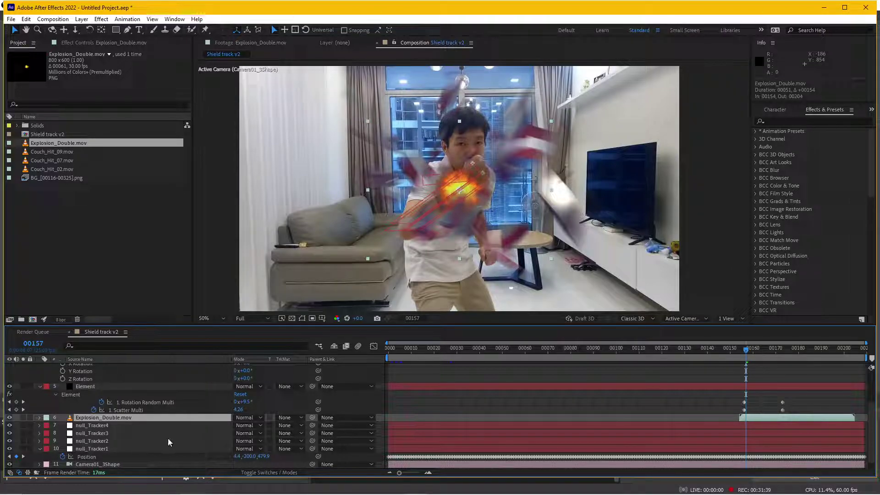
pyautogui.hotkey('ctrl', 'd')
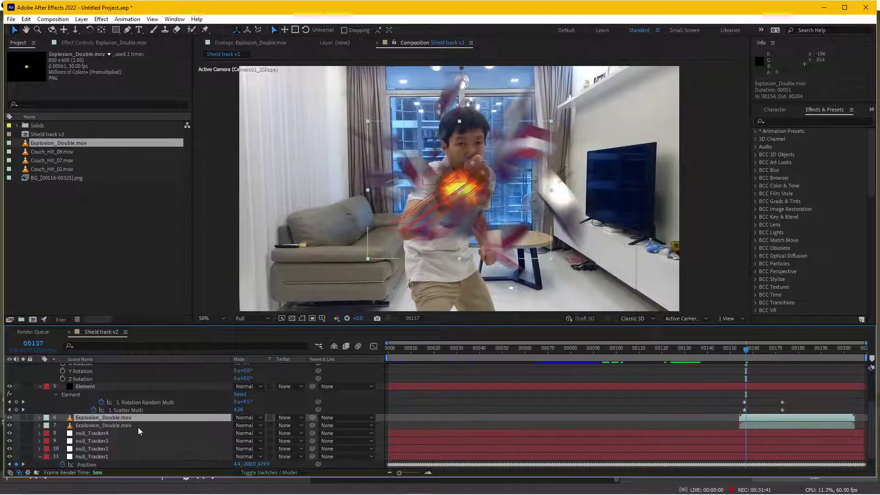
pyautogui.click(253, 416)
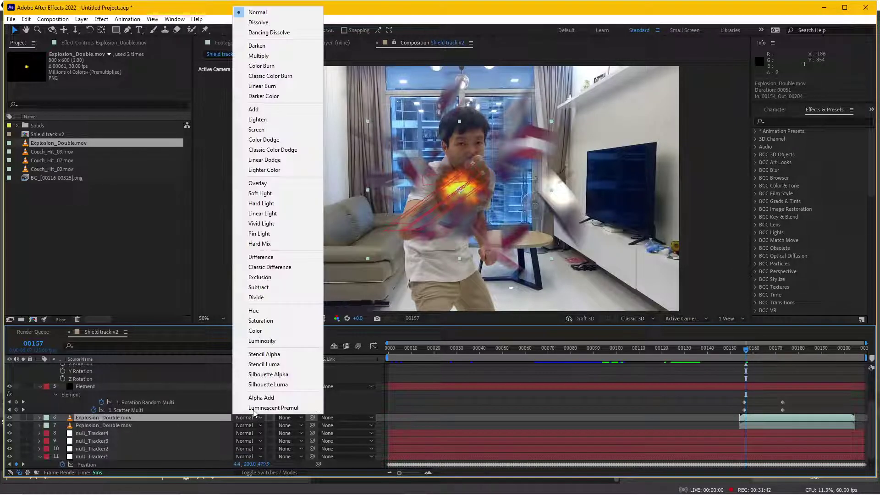
pyautogui.click(275, 129)
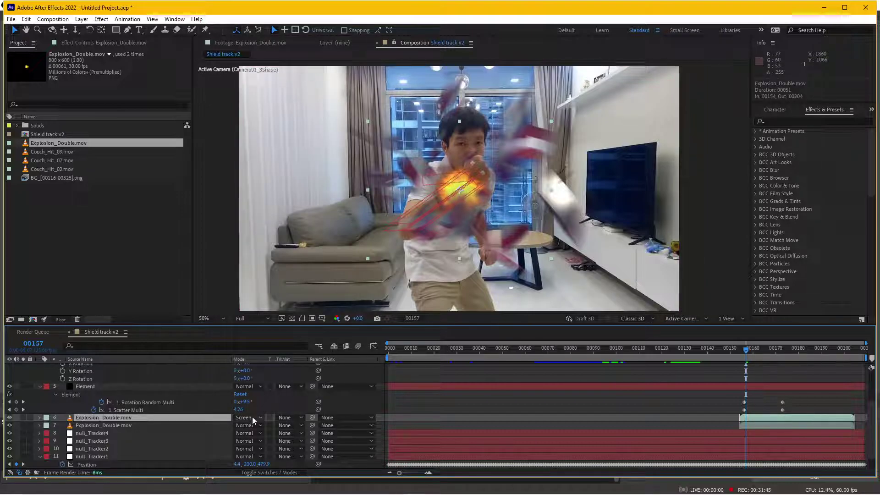
pyautogui.click(252, 417)
pyautogui.click(270, 113)
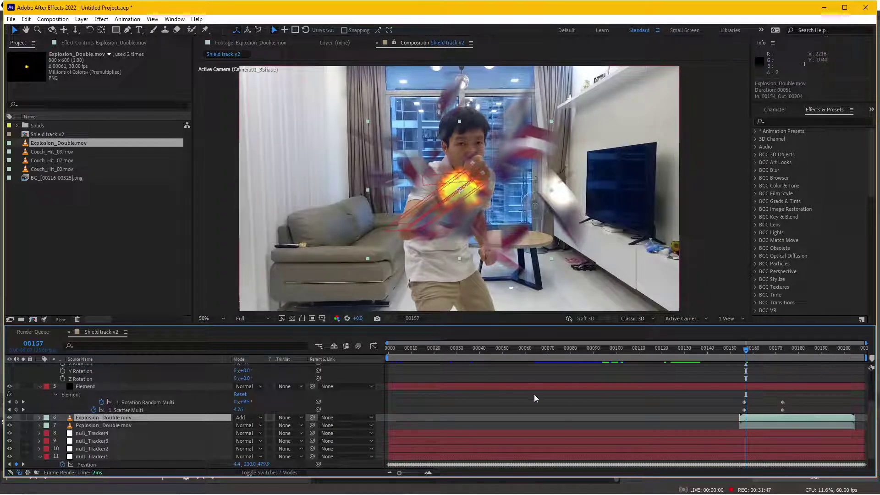
# Shift both Explosion_Double layers to start at frame 151 and preview the flare from 150
pyautogui.moveTo(747, 351)
pyautogui.mouseDown()
pyautogui.moveTo(766, 353)
pyautogui.moveTo(750, 369)
pyautogui.mouseUp()
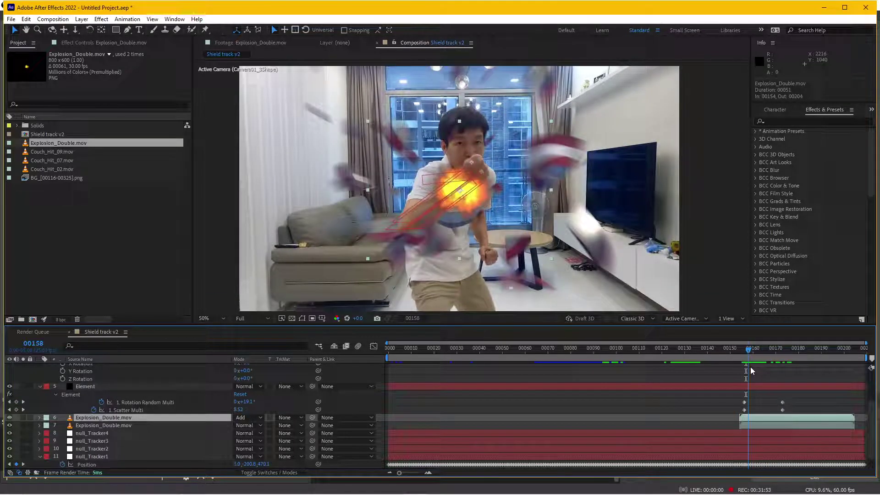
pyautogui.keyDown('shift'); pyautogui.click(755, 427); pyautogui.keyUp('shift')
pyautogui.moveTo(757, 426); pyautogui.dragTo(754, 426)
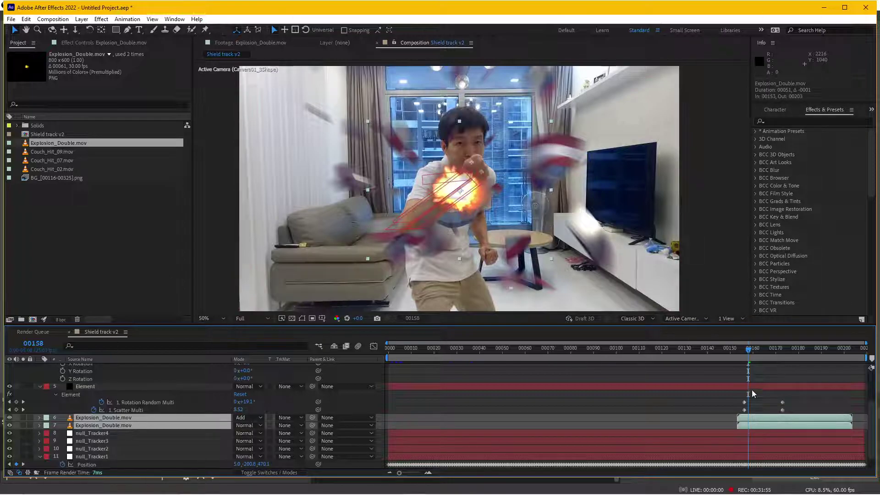
pyautogui.click(738, 351)
pyautogui.moveTo(738, 351); pyautogui.dragTo(746, 353)
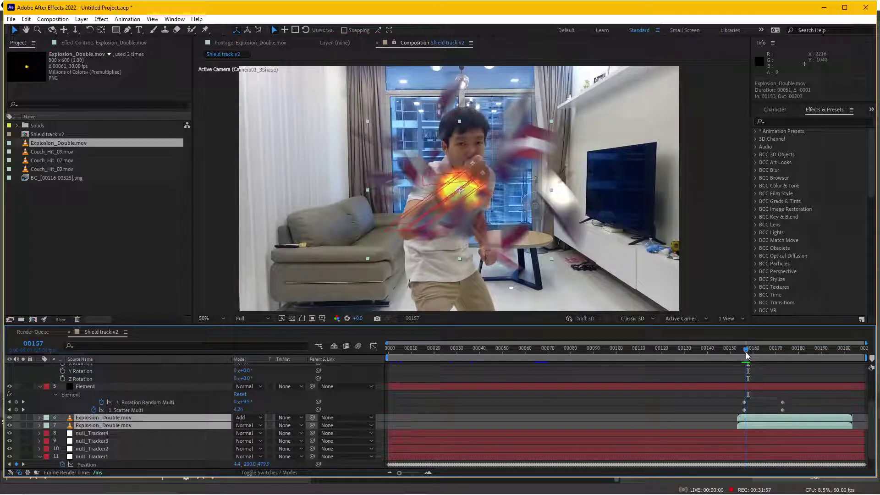
pyautogui.moveTo(765, 419); pyautogui.dragTo(761, 417)
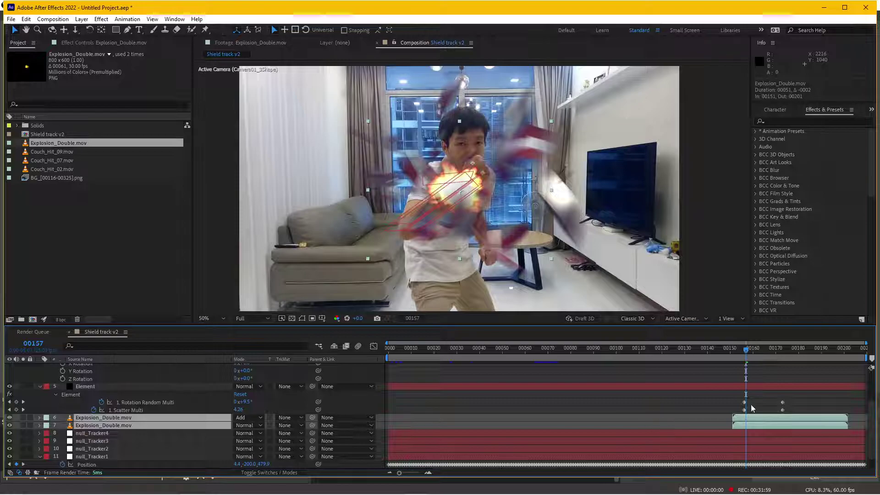
pyautogui.click(730, 349)
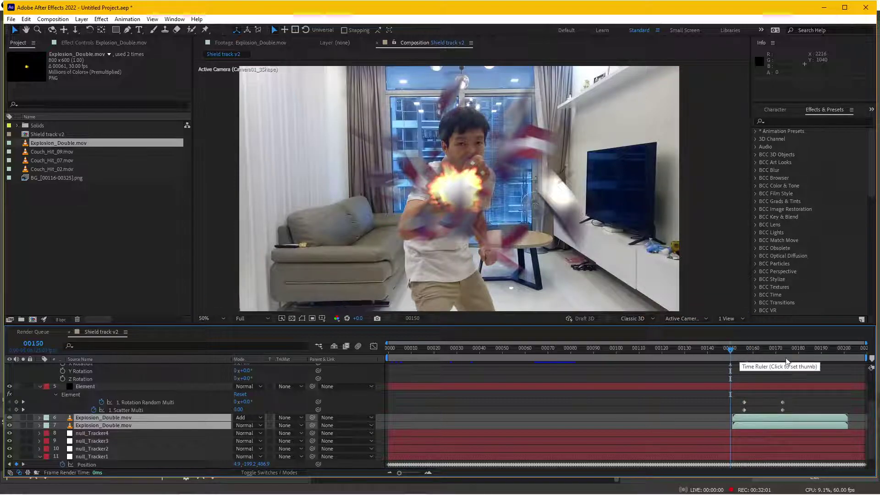
pyautogui.press('space')
pyautogui.moveTo(784, 403)
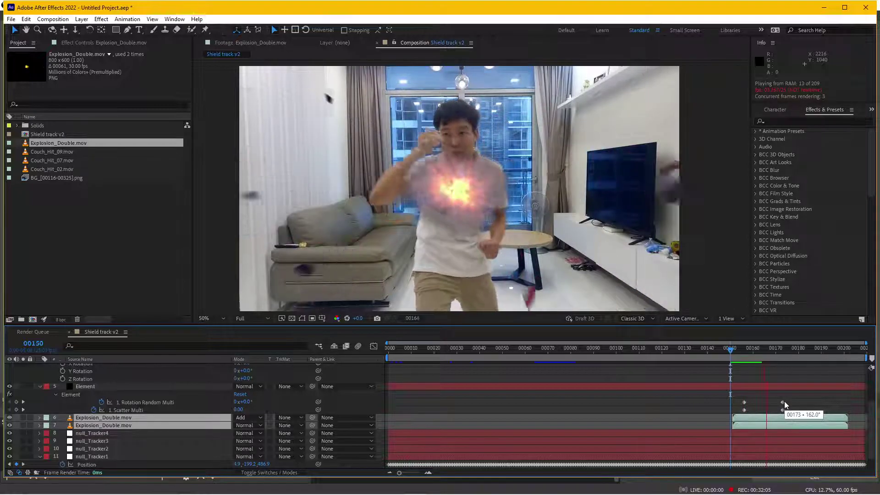
pyautogui.click(717, 402)
pyautogui.click(742, 351)
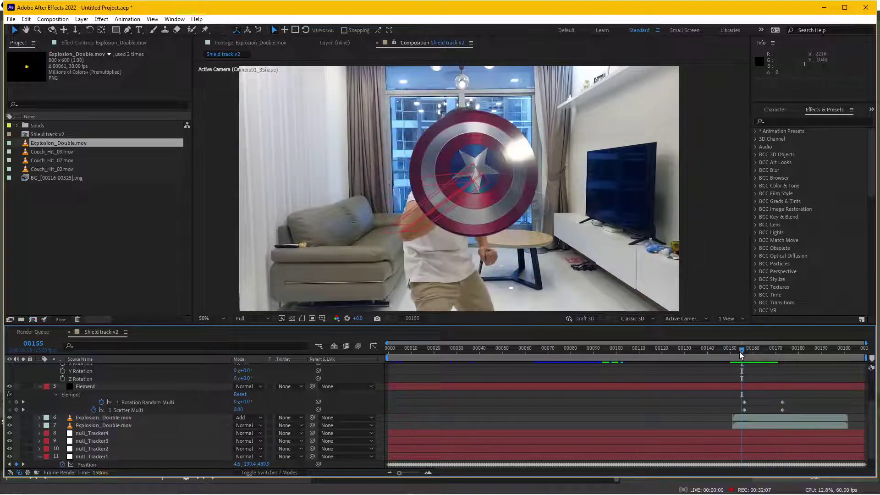
pyautogui.moveTo(743, 352); pyautogui.dragTo(751, 350)
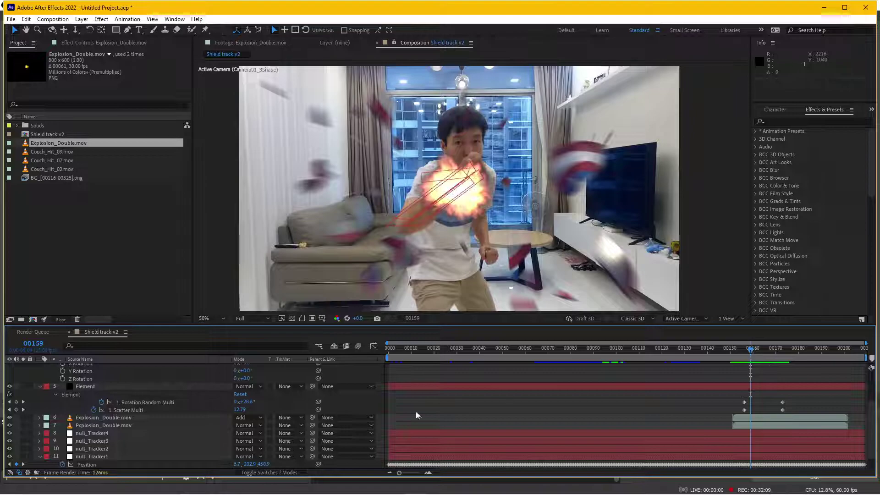
# Apply Deep Glow to the top Explosion_Double layer and review the glowing impact around frame 160
pyautogui.click(94, 417)
pyautogui.click(101, 18)
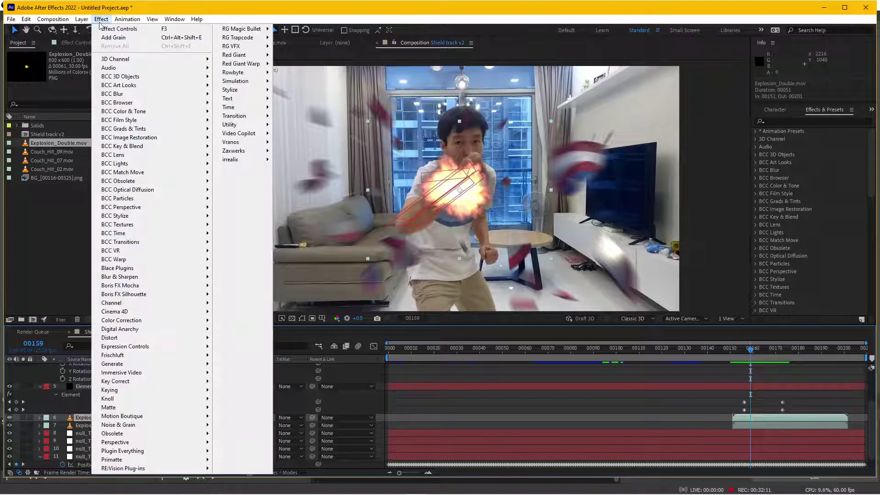
pyautogui.moveTo(176, 453)
pyautogui.click(239, 451)
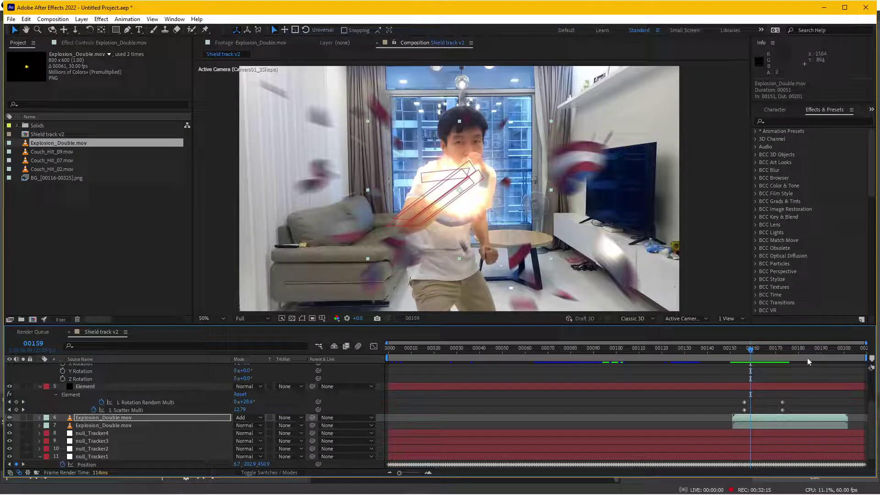
pyautogui.click(732, 384)
pyautogui.click(754, 350)
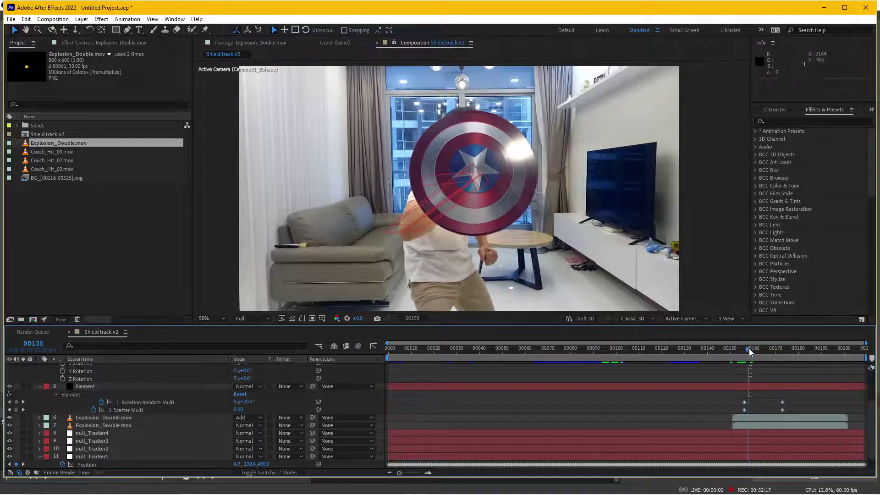
pyautogui.moveTo(755, 350); pyautogui.dragTo(750, 350)
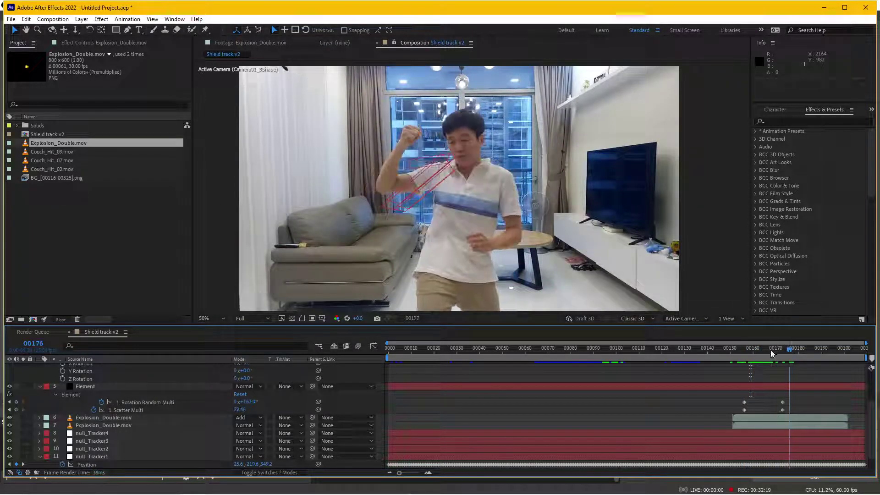
pyautogui.click(731, 361)
pyautogui.press('space')
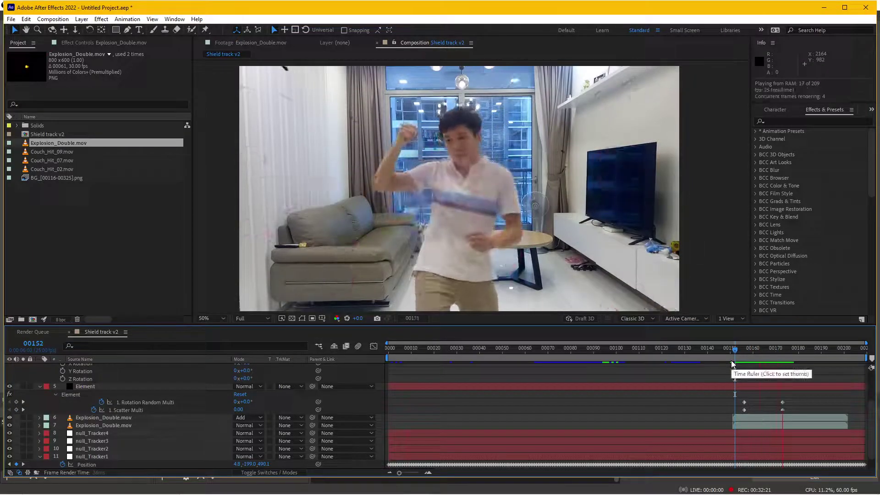
pyautogui.click(736, 355)
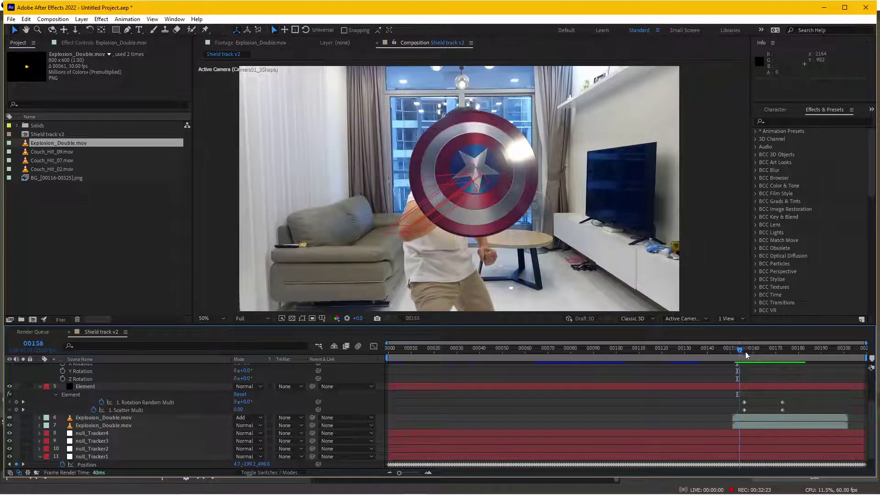
pyautogui.click(757, 353)
pyautogui.moveTo(758, 354)
pyautogui.mouseDown()
pyautogui.moveTo(742, 375)
pyautogui.moveTo(757, 372)
pyautogui.mouseUp()
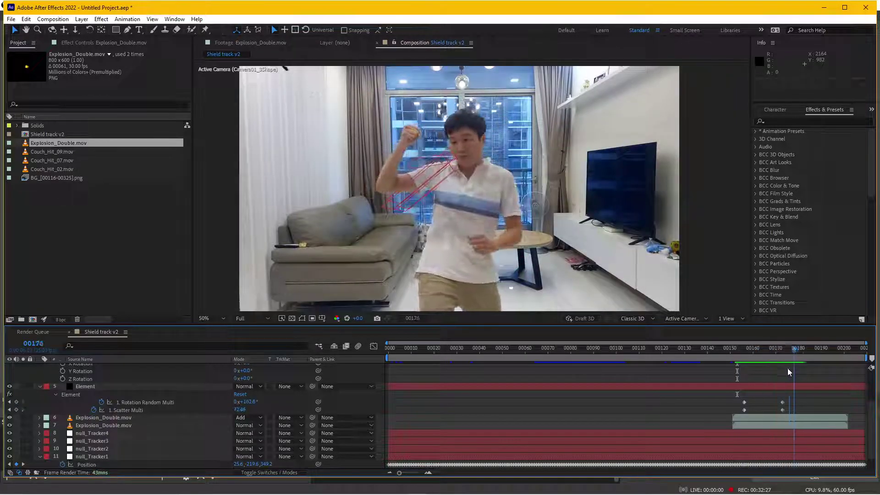
# Turn off visibility of null_Tracker1 through null_Tracker4 and review the frames around 162
pyautogui.click(113, 432)
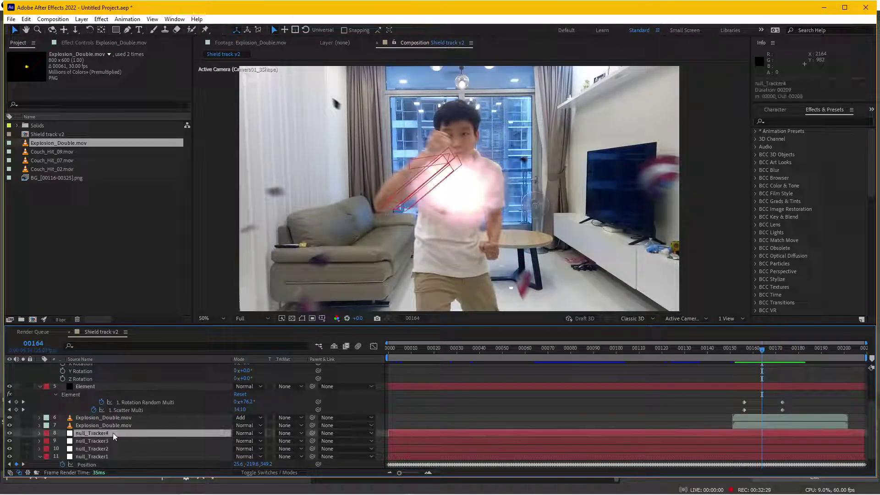
pyautogui.keyDown('shift'); pyautogui.click(106, 456); pyautogui.keyUp('shift')
pyautogui.moveTo(10, 455); pyautogui.dragTo(10, 432)
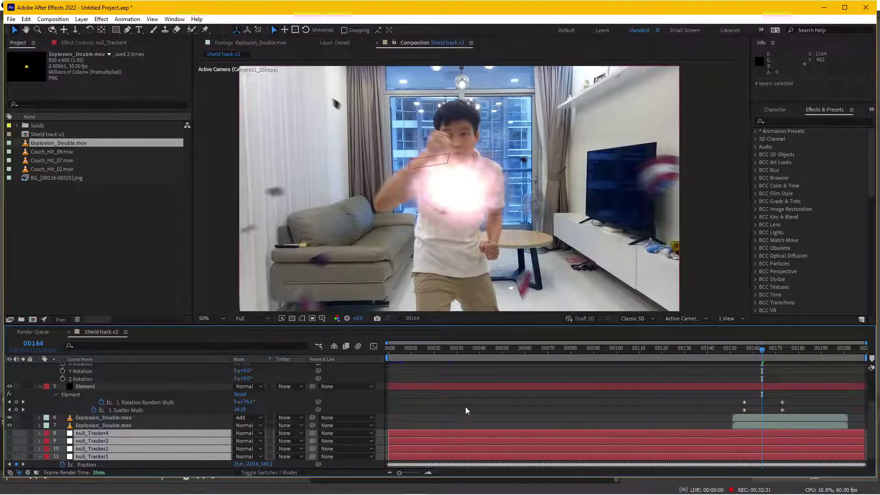
pyautogui.click(502, 406)
pyautogui.moveTo(757, 349)
pyautogui.mouseDown()
pyautogui.moveTo(732, 357)
pyautogui.moveTo(772, 362)
pyautogui.moveTo(724, 362)
pyautogui.mouseUp()
pyautogui.scroll(3, 606, 380)
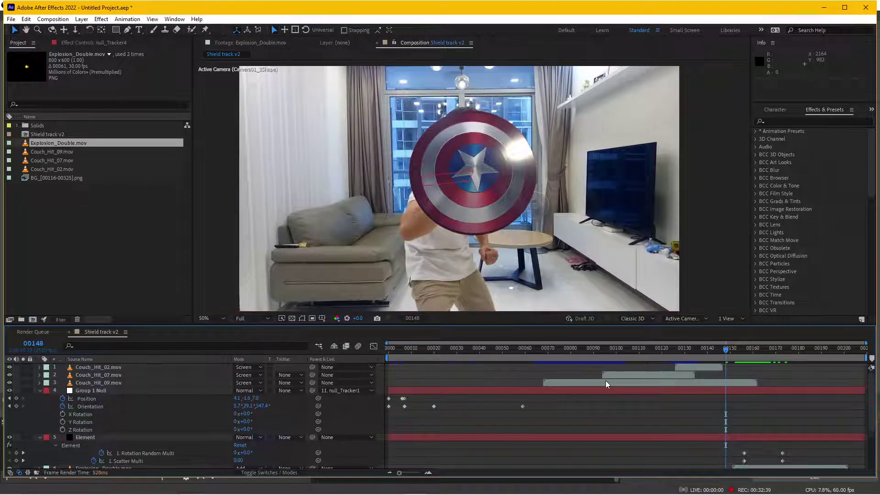
# At about frame 75, draw a two-point Pen line across the sofa in the room's lower area
pyautogui.click(576, 350)
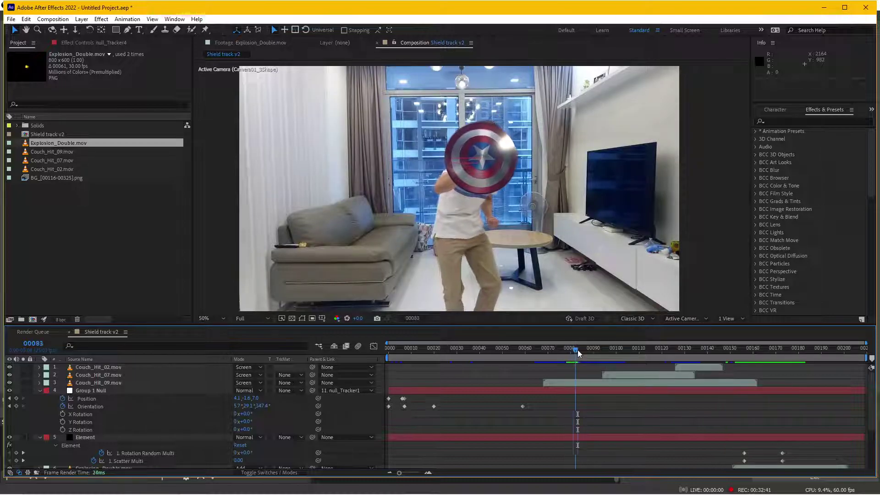
pyautogui.moveTo(577, 350); pyautogui.dragTo(543, 362)
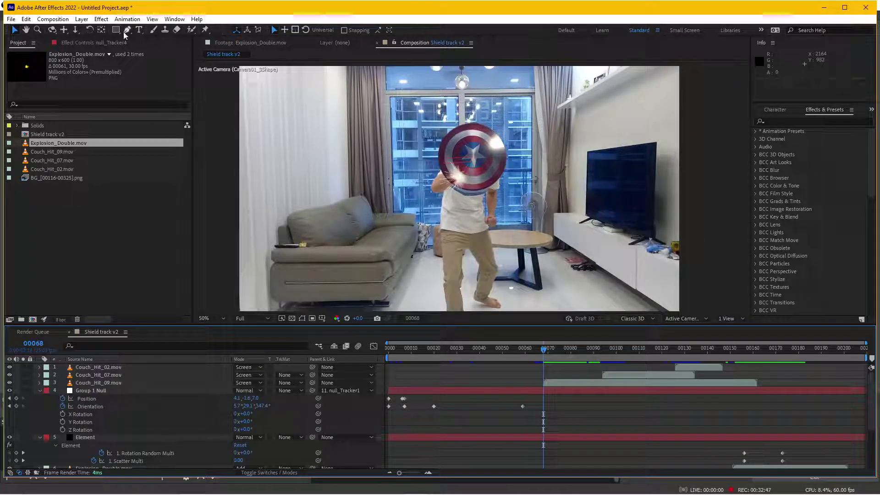
pyautogui.click(446, 390)
pyautogui.click(464, 418)
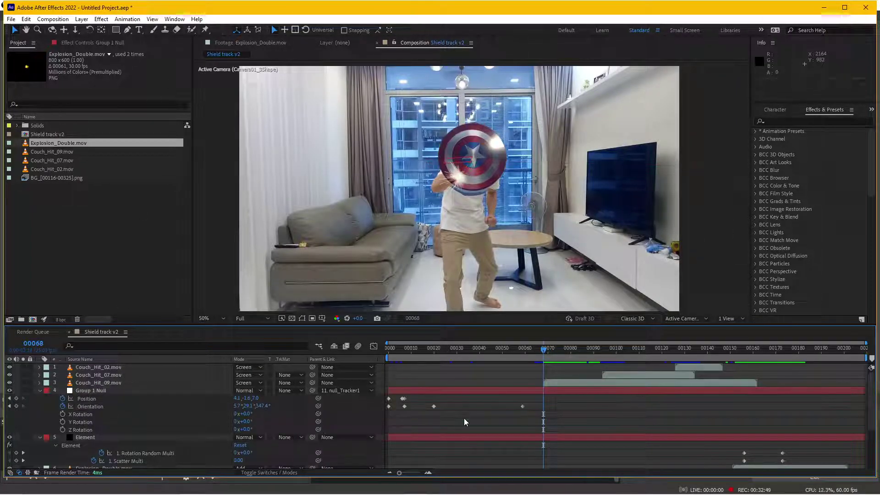
pyautogui.click(127, 30)
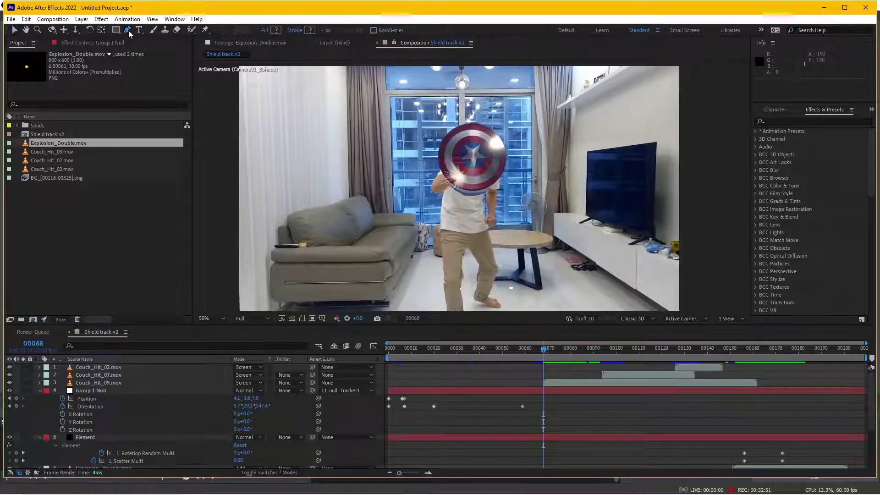
pyautogui.moveTo(424, 255); pyautogui.dragTo(456, 207)
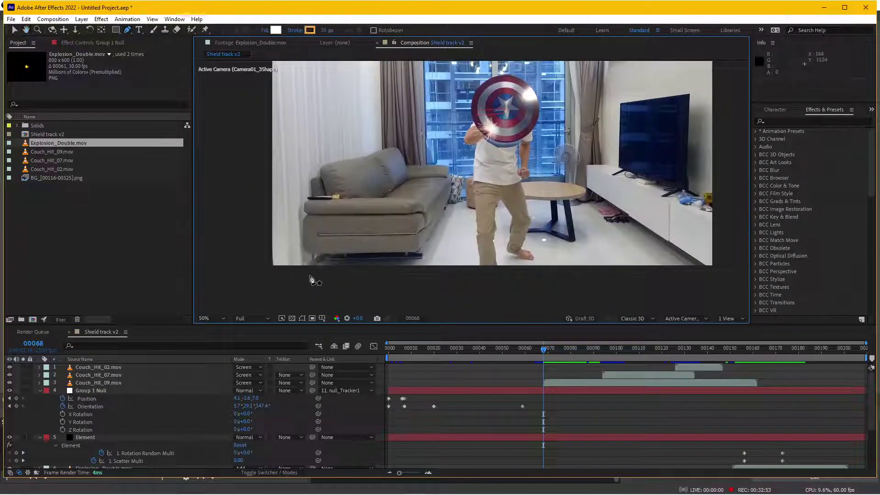
pyautogui.click(319, 235)
pyautogui.click(418, 232)
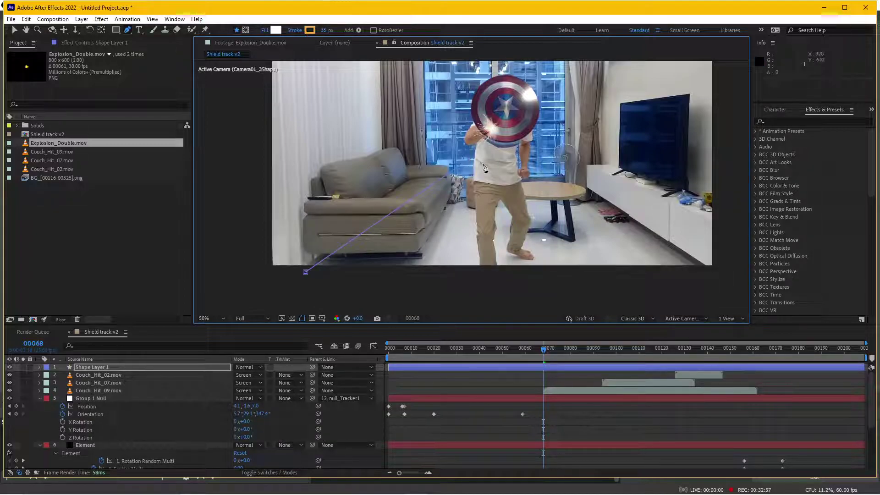
pyautogui.press('v')
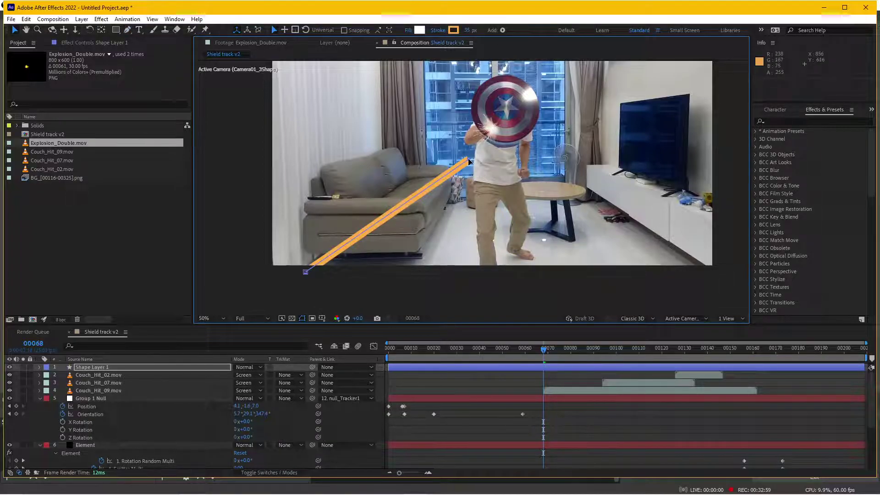
# Drag the line's end up to the shield, thin the stroke to 11 px and colour it FFAD43
pyautogui.moveTo(449, 175); pyautogui.dragTo(468, 146)
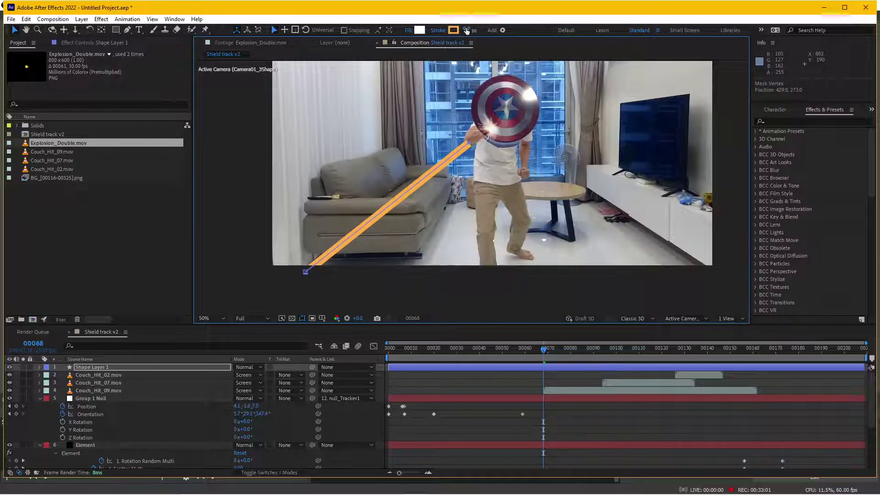
pyautogui.moveTo(466, 31); pyautogui.dragTo(458, 31)
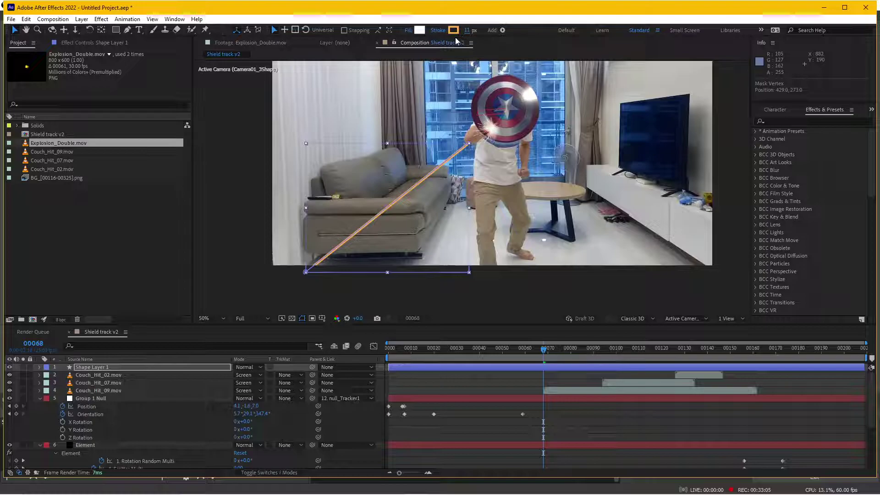
pyautogui.click(455, 32)
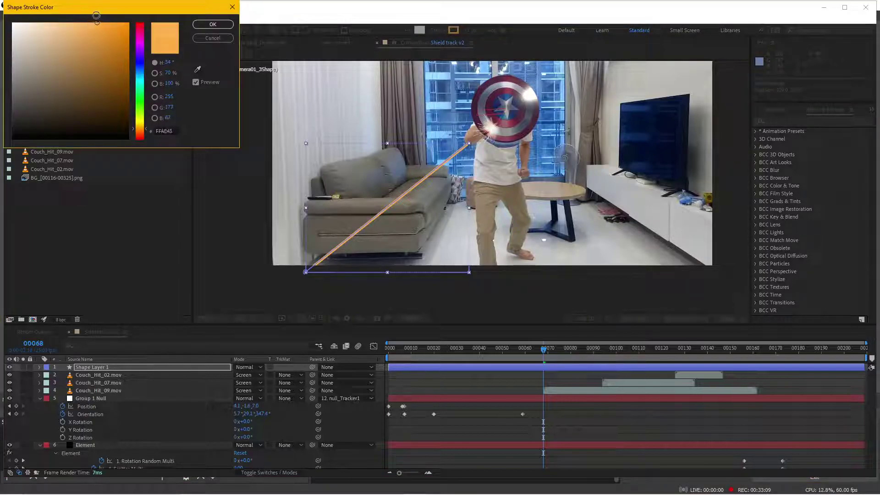
pyautogui.click(220, 29)
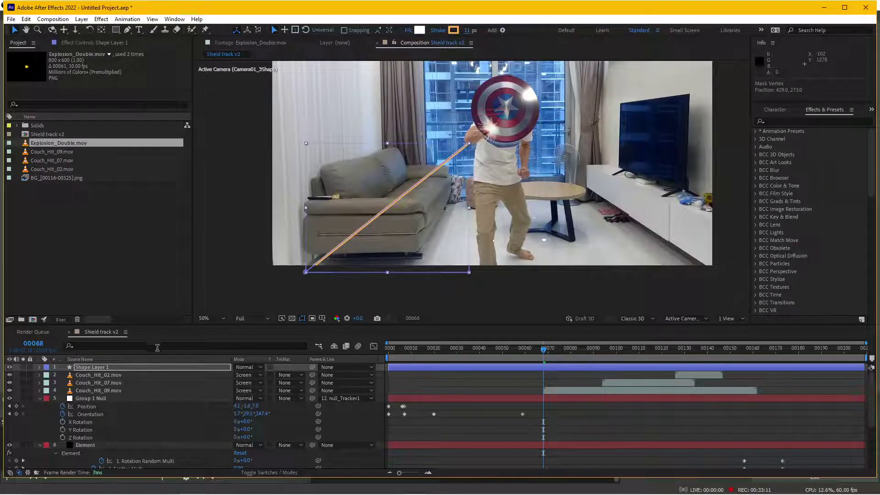
# Set the Line Cap of Shape Layer 1's Stroke 1 to Round Cap
pyautogui.click(39, 367)
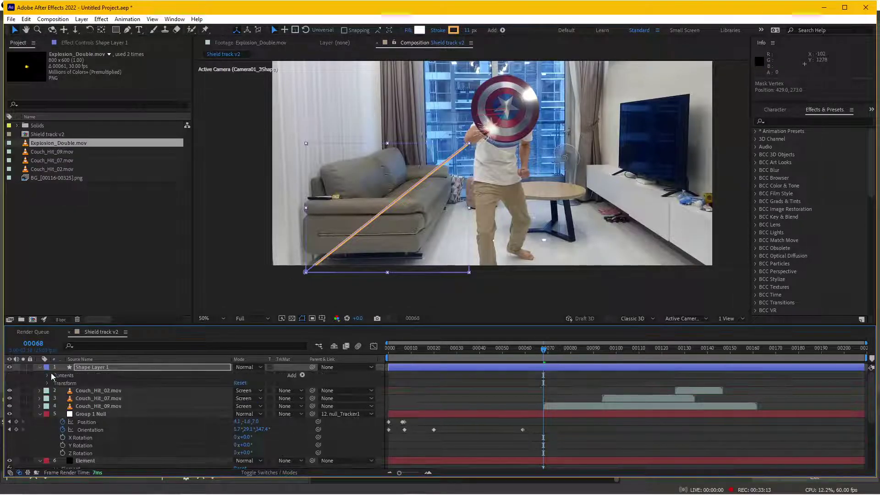
pyautogui.click(47, 376)
pyautogui.click(55, 383)
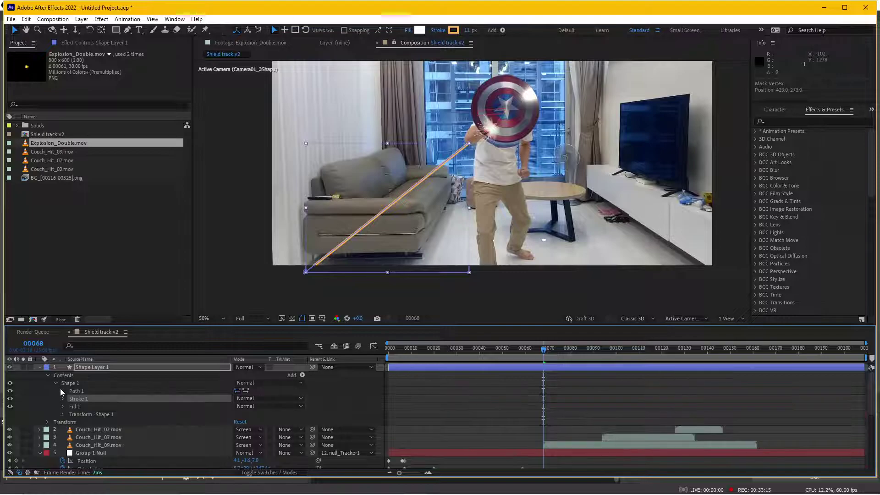
pyautogui.click(63, 399)
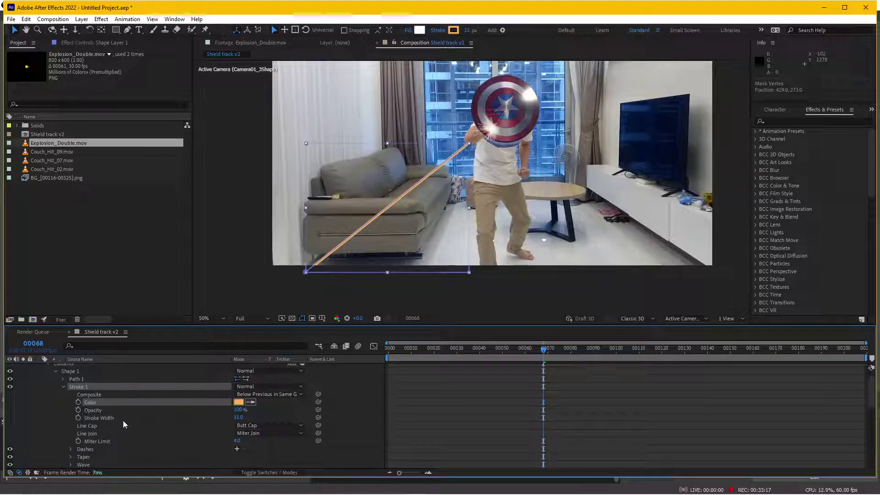
pyautogui.scroll(-1, 102, 445)
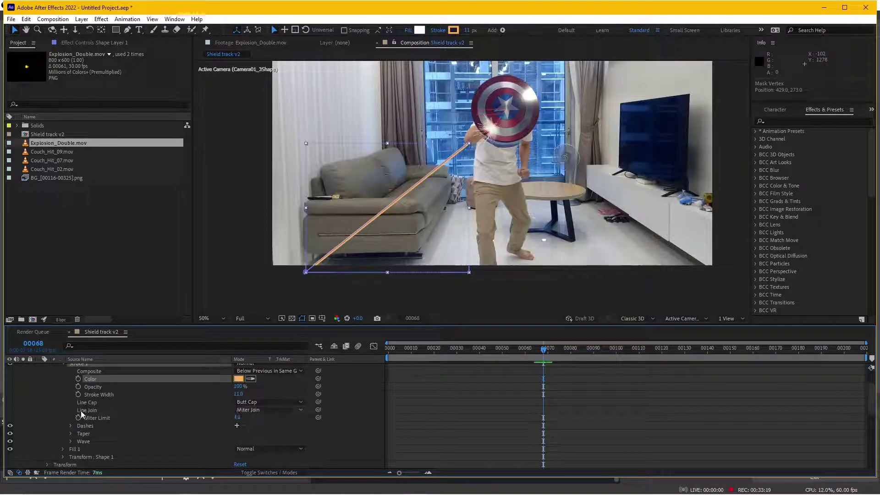
pyautogui.click(252, 407)
pyautogui.click(269, 421)
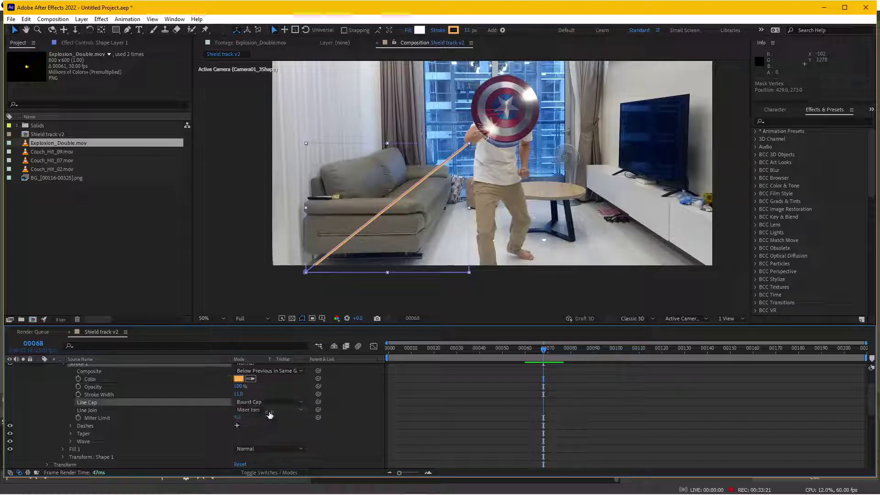
# Taper the orange line with an End Length of 31%, discarding a Start Width change
pyautogui.click(71, 434)
pyautogui.press('.')
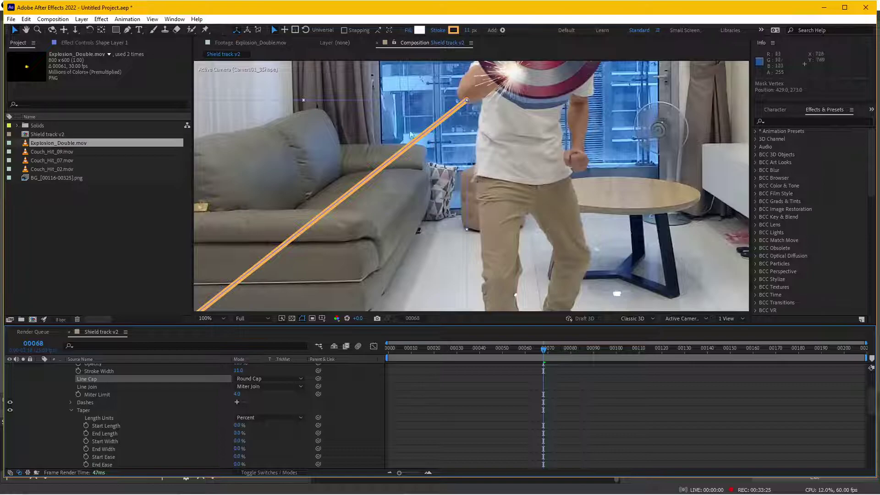
pyautogui.moveTo(411, 135); pyautogui.dragTo(516, 135)
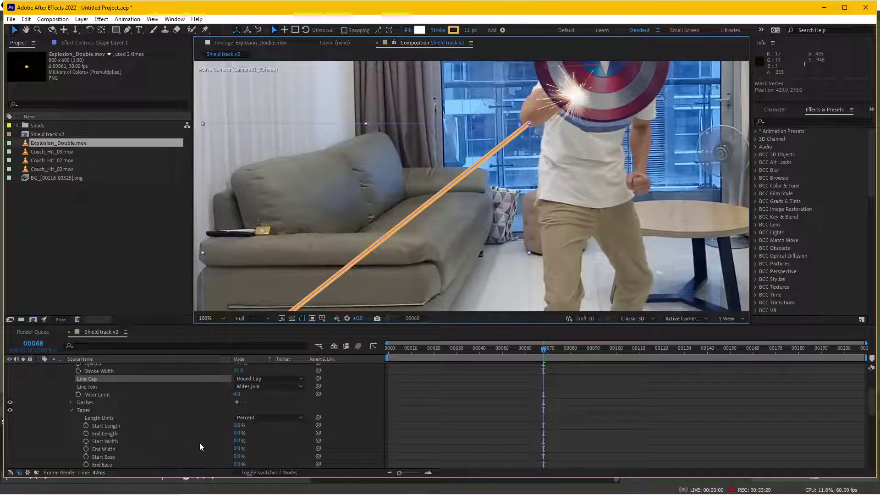
pyautogui.click(224, 442)
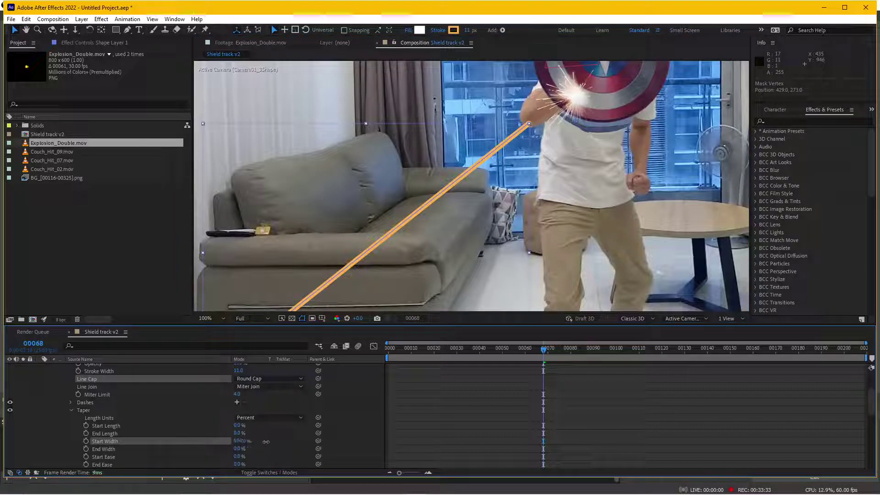
pyautogui.moveTo(265, 442); pyautogui.dragTo(295, 440)
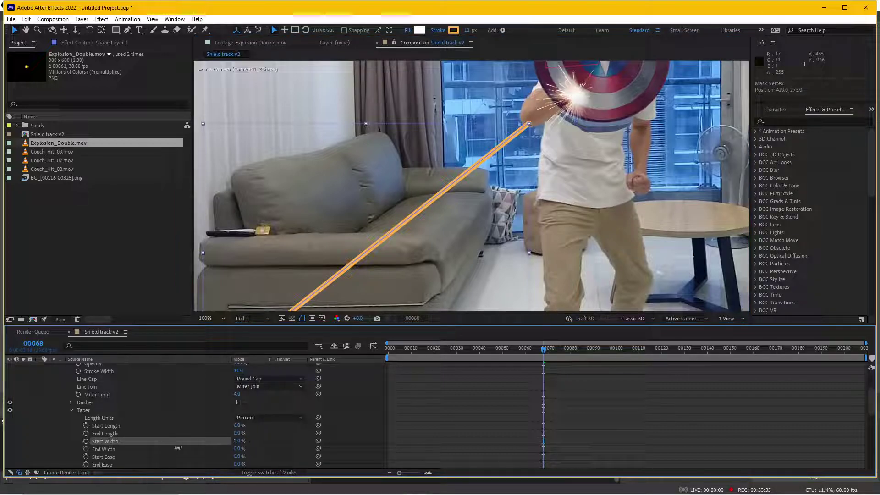
pyautogui.moveTo(237, 441); pyautogui.dragTo(237, 433)
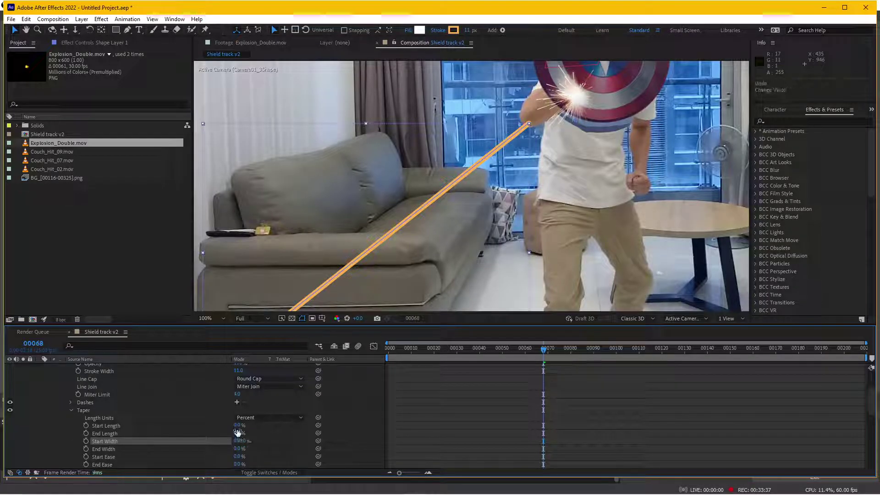
pyautogui.hotkey('ctrl', 'z')
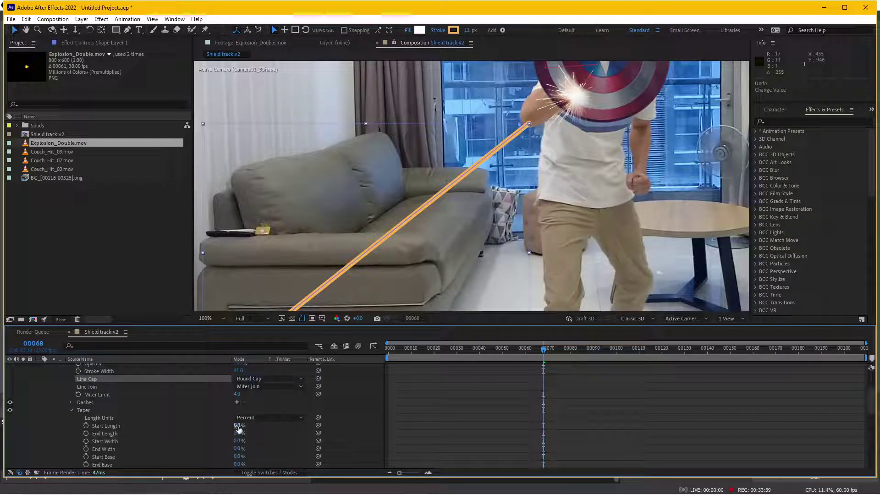
pyautogui.moveTo(239, 429)
pyautogui.mouseDown()
pyautogui.moveTo(170, 438)
pyautogui.moveTo(267, 436)
pyautogui.moveTo(233, 440)
pyautogui.mouseUp()
pyautogui.scroll(-2, 498, 234)
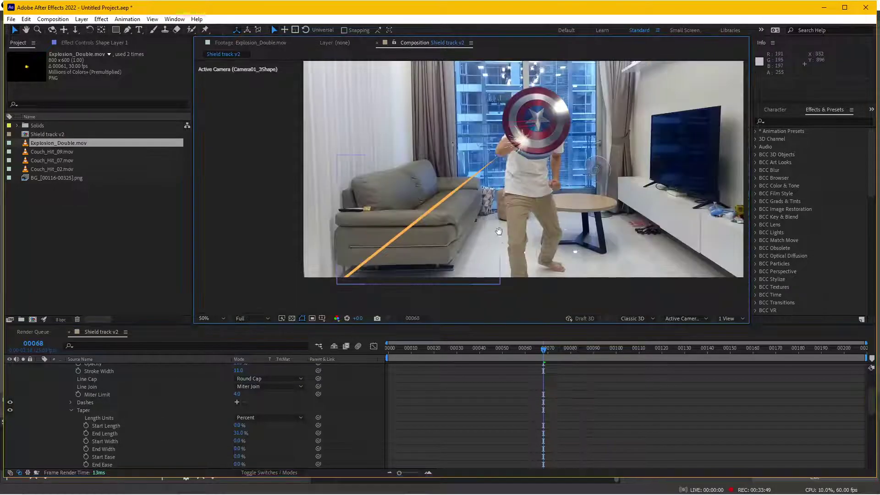
pyautogui.scroll(2, 499, 231)
pyautogui.moveTo(558, 105); pyautogui.dragTo(520, 164)
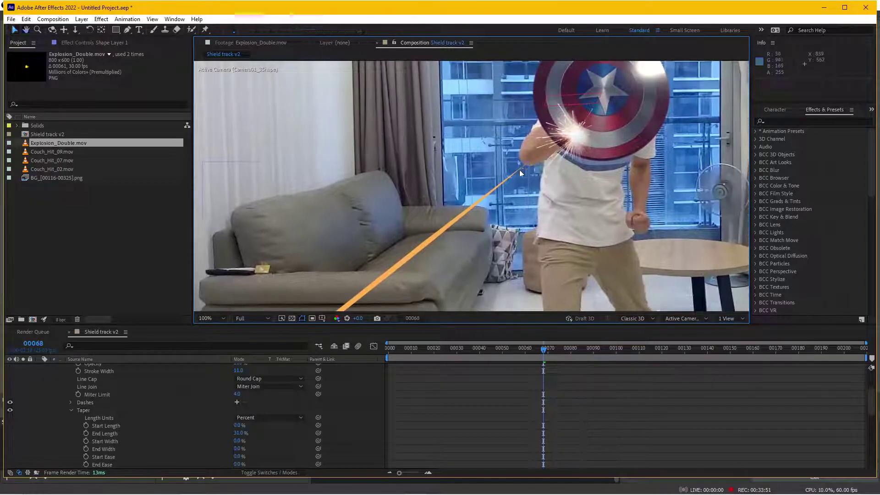
pyautogui.scroll(-1, 517, 171)
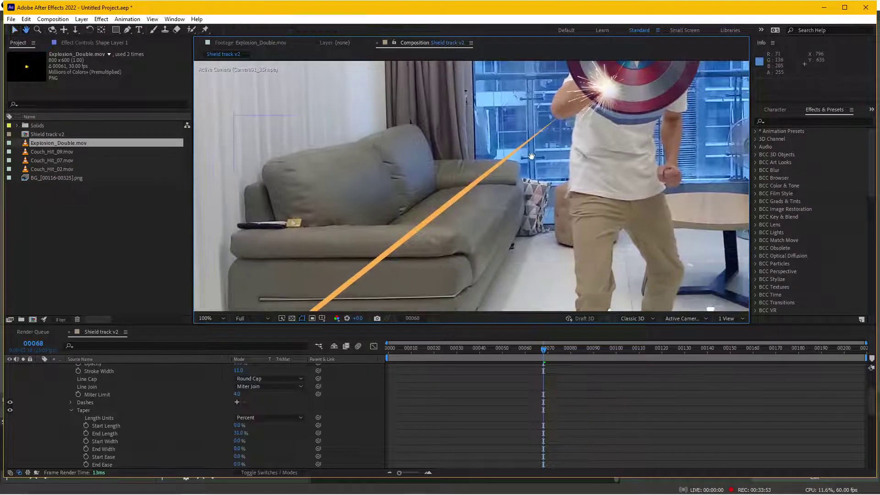
pyautogui.scroll(-1, 517, 171)
pyautogui.scroll(3, 139, 394)
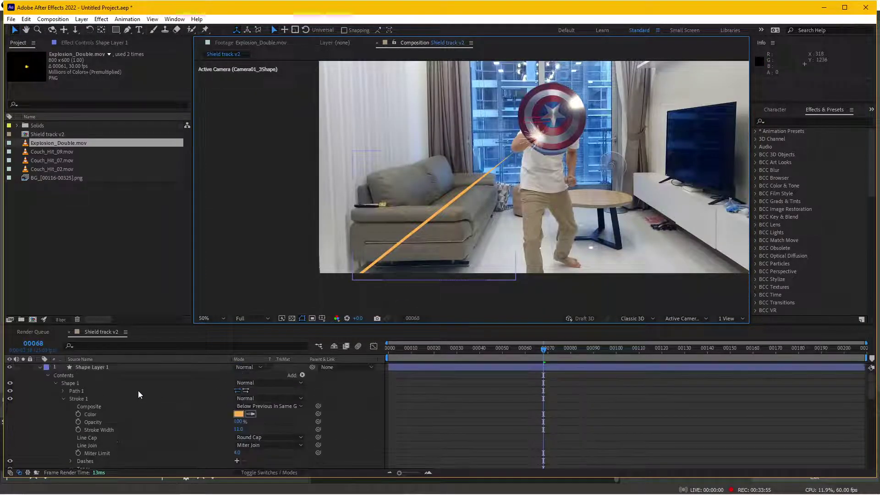
# Keyframe the line's Path, shortening it into a beam from shield to sofa
pyautogui.click(64, 399)
pyautogui.click(63, 391)
pyautogui.click(78, 398)
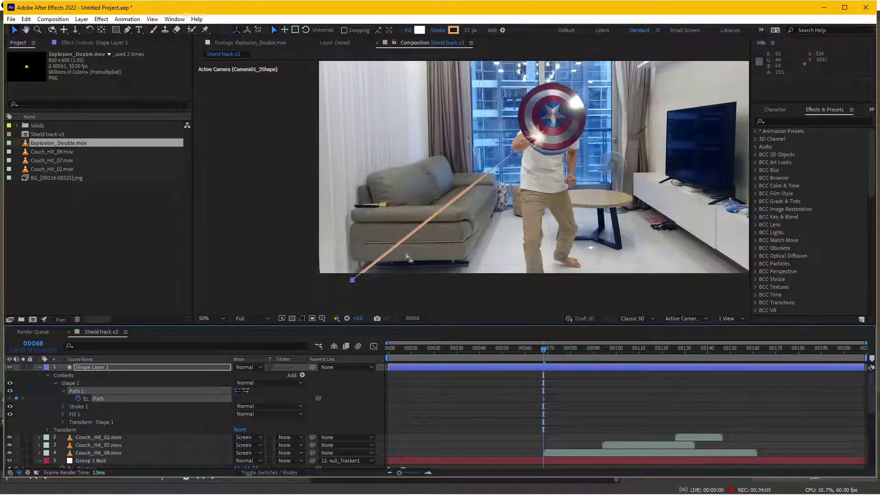
pyautogui.moveTo(514, 149); pyautogui.dragTo(538, 136)
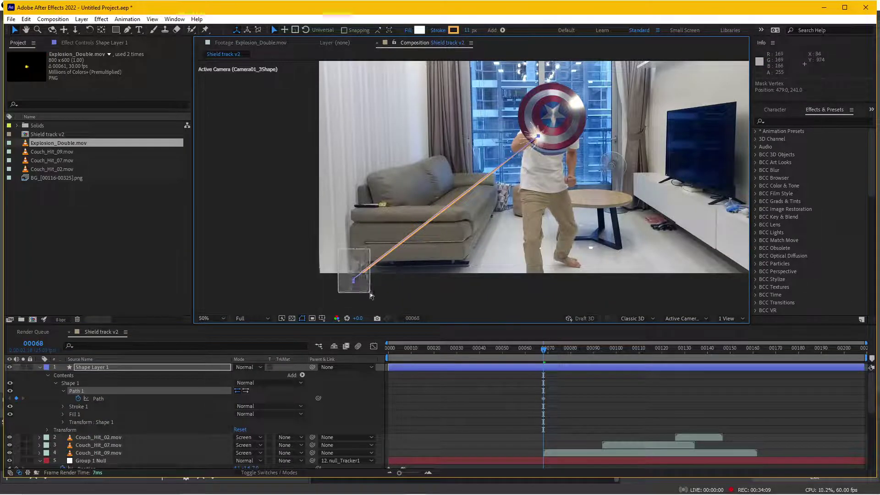
pyautogui.moveTo(353, 280); pyautogui.dragTo(522, 154)
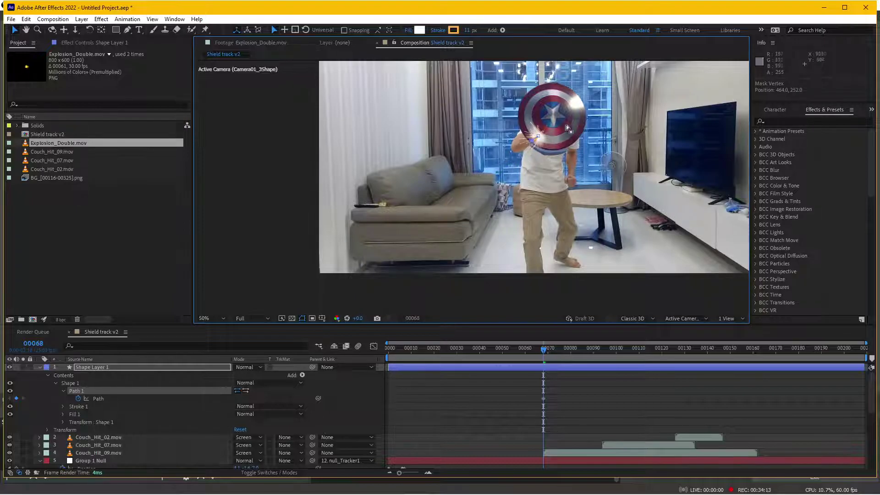
# Key the beam path at frame 66, then collapse it to a short stub at frame 61
pyautogui.click(538, 351)
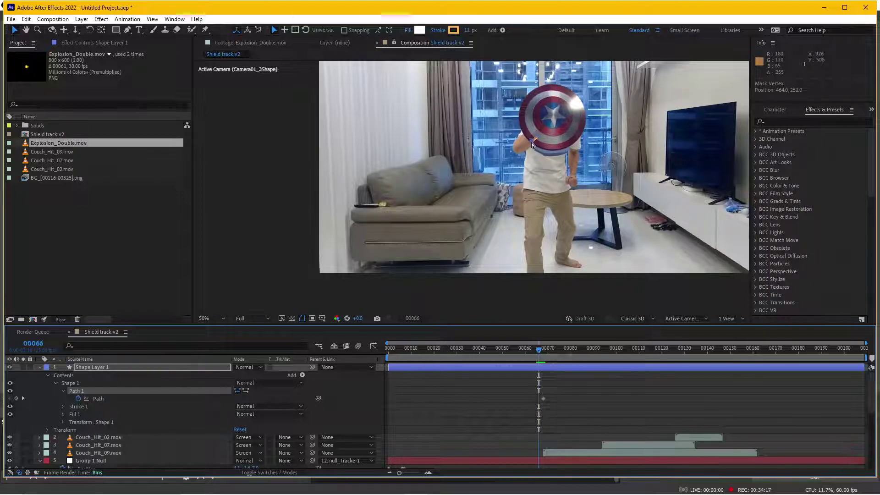
pyautogui.moveTo(531, 145); pyautogui.dragTo(525, 150)
pyautogui.moveTo(438, 203); pyautogui.dragTo(444, 204)
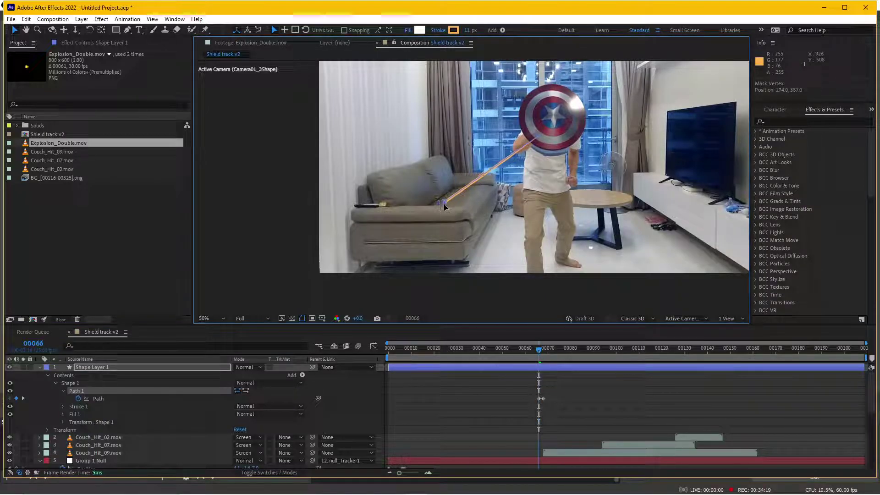
pyautogui.moveTo(531, 351); pyautogui.dragTo(526, 354)
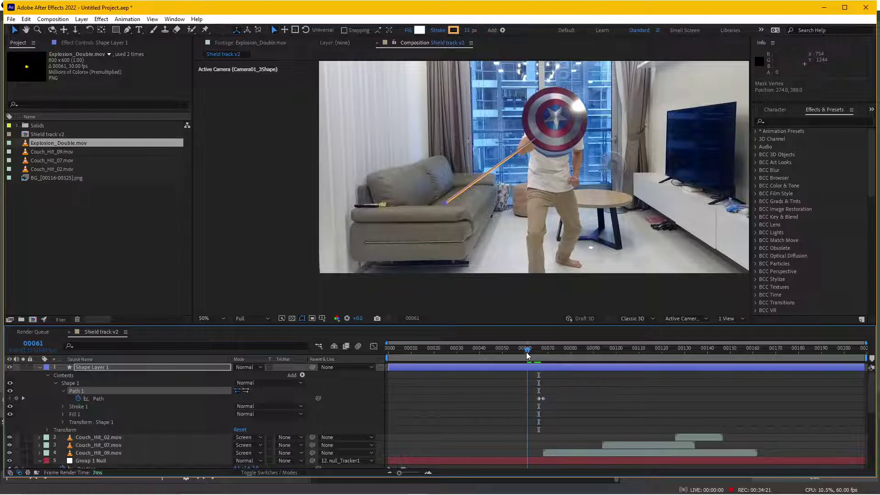
pyautogui.moveTo(444, 202); pyautogui.dragTo(294, 295)
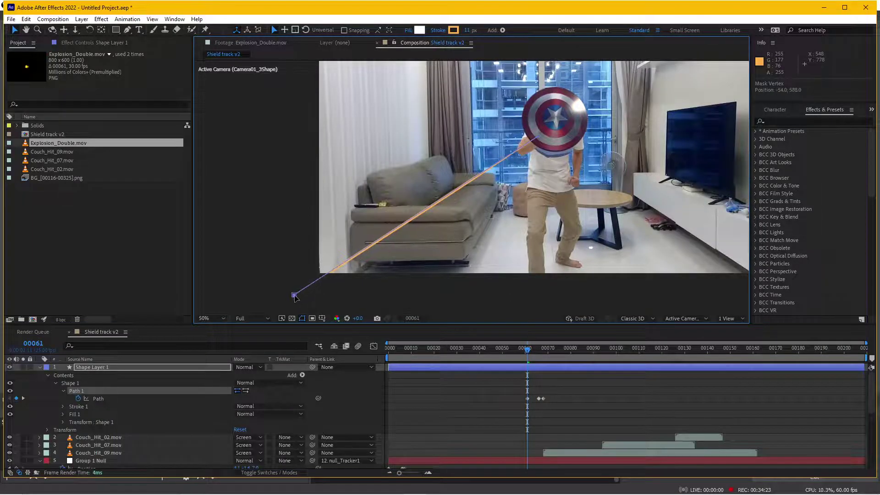
pyautogui.moveTo(540, 138); pyautogui.dragTo(330, 277)
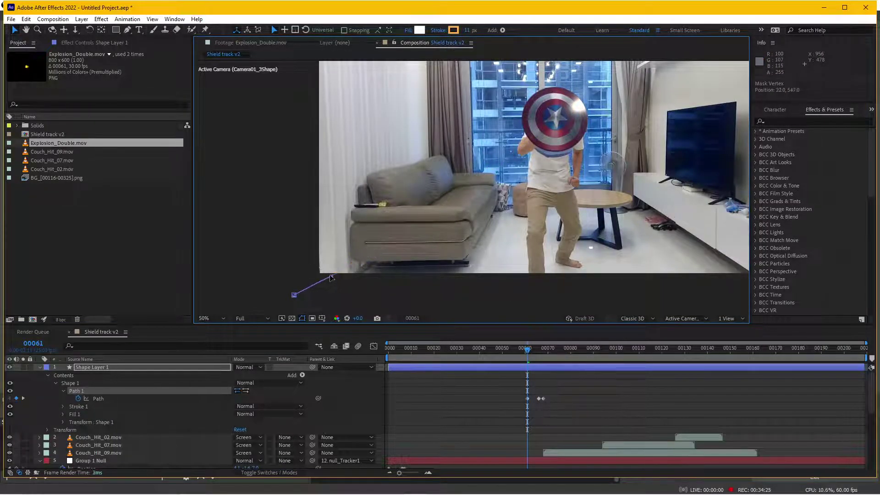
# Preview the beam and trim its layer to frames 61–68 with Alt+[ and Alt+]
pyautogui.click(487, 375)
pyautogui.press('space')
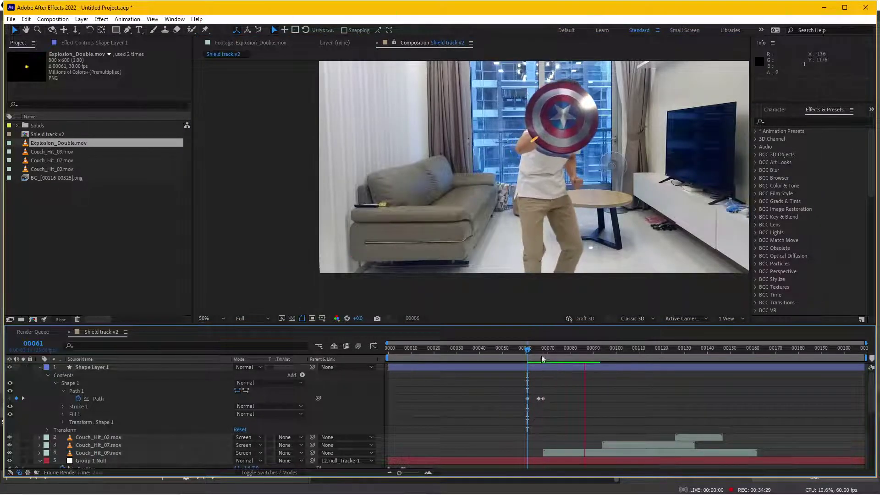
pyautogui.moveTo(532, 351); pyautogui.dragTo(544, 361)
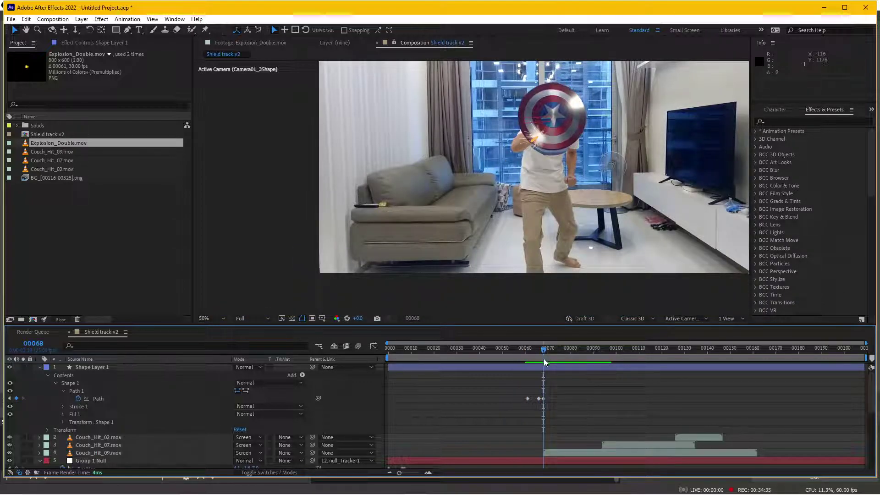
pyautogui.click(544, 367)
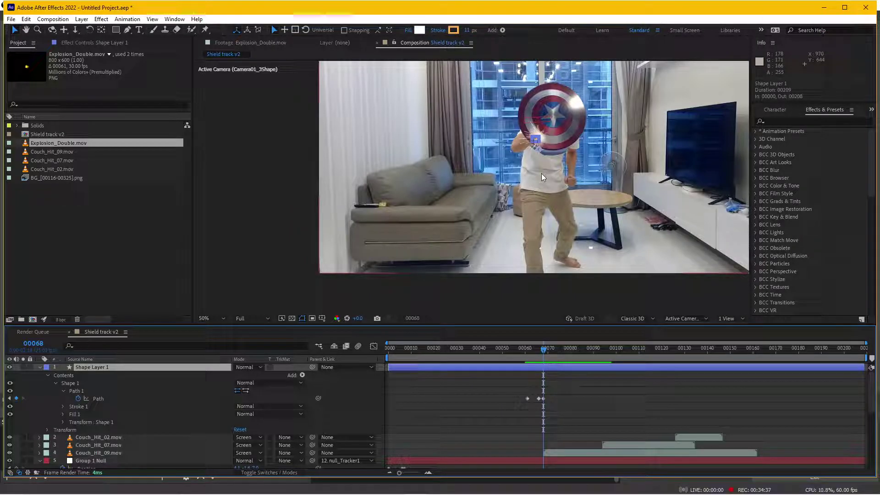
pyautogui.hotkey('alt', ']')
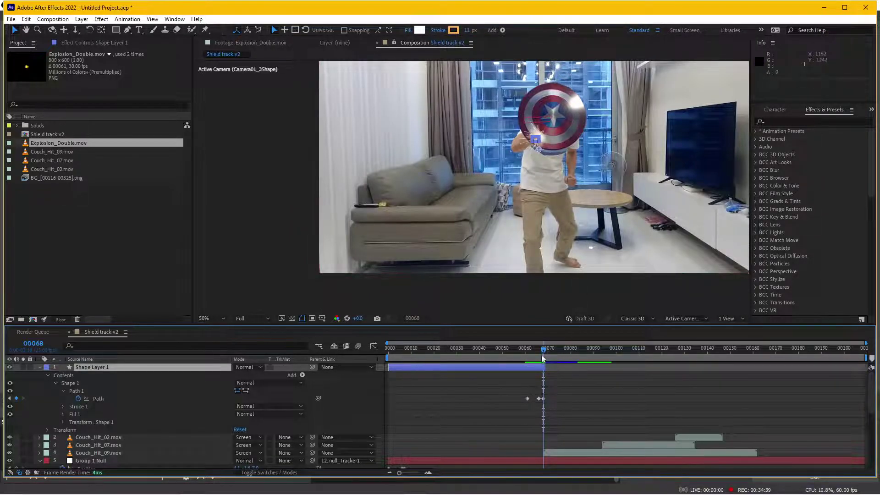
pyautogui.moveTo(543, 359); pyautogui.dragTo(528, 357)
pyautogui.hotkey('alt', '[')
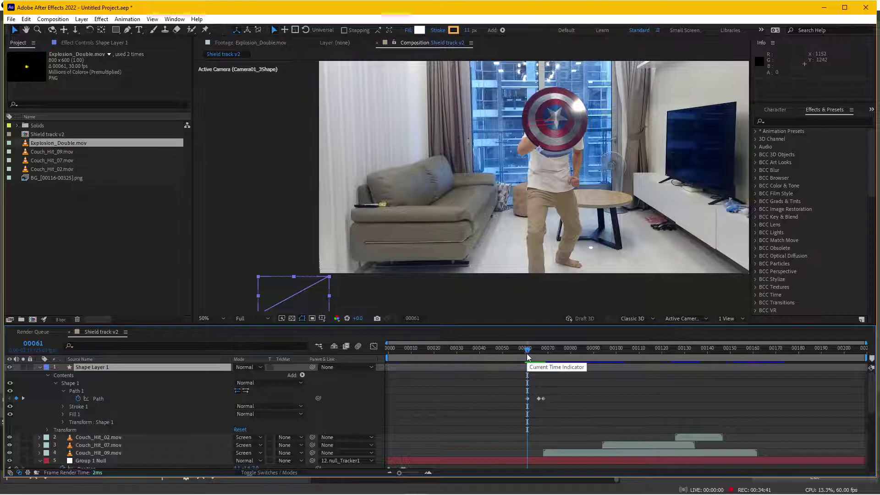
pyautogui.click(536, 351)
pyautogui.click(532, 350)
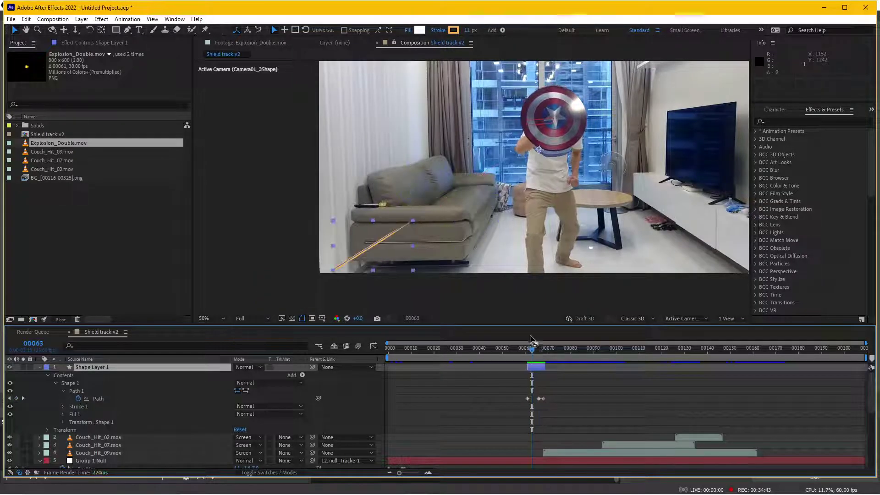
# Rename the beam shape layer to 'Laser'
pyautogui.click(556, 398)
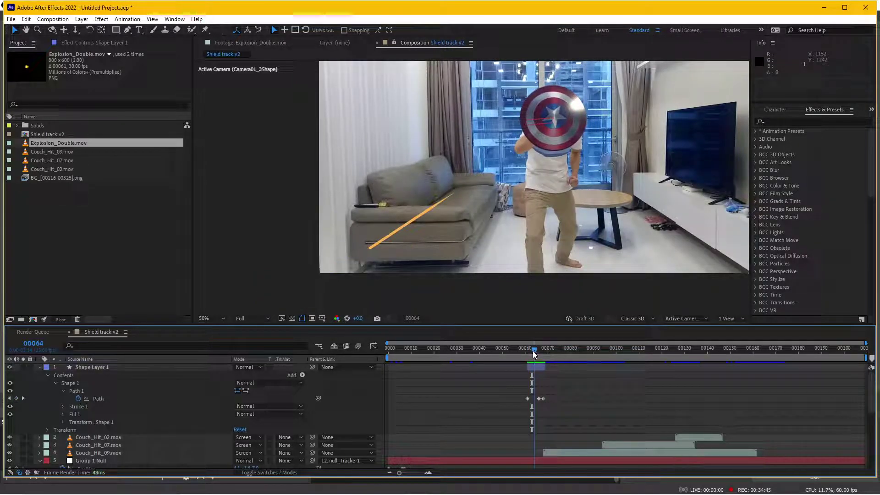
pyautogui.click(111, 367)
pyautogui.press('Return')
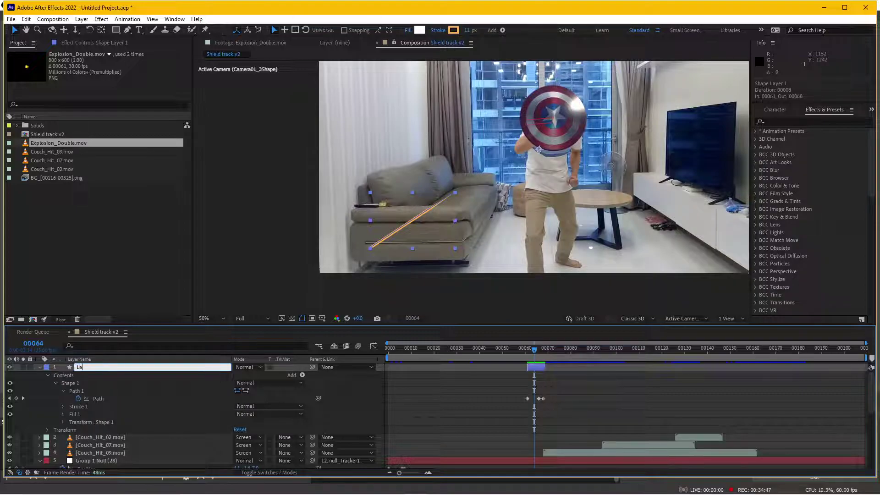
pyautogui.write('ser')
pyautogui.press('Return')
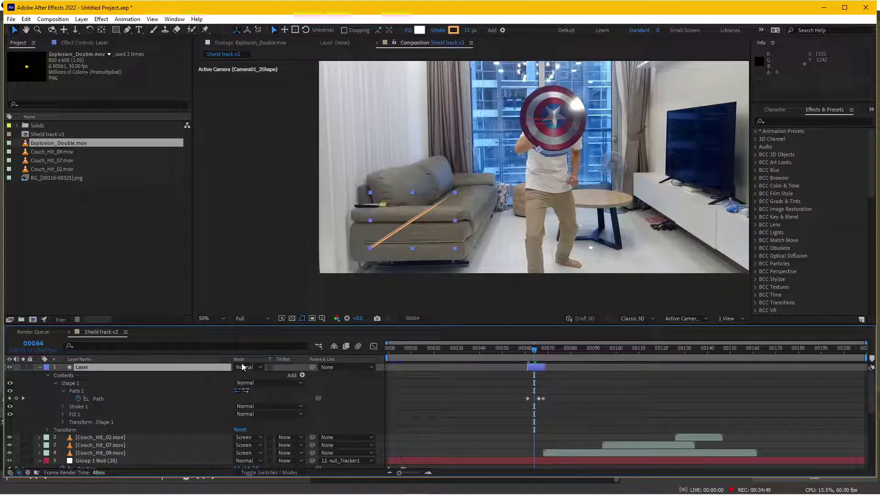
# Set the Laser layer's blend mode to Add and apply Deep Glow
pyautogui.click(243, 367)
pyautogui.click(295, 192)
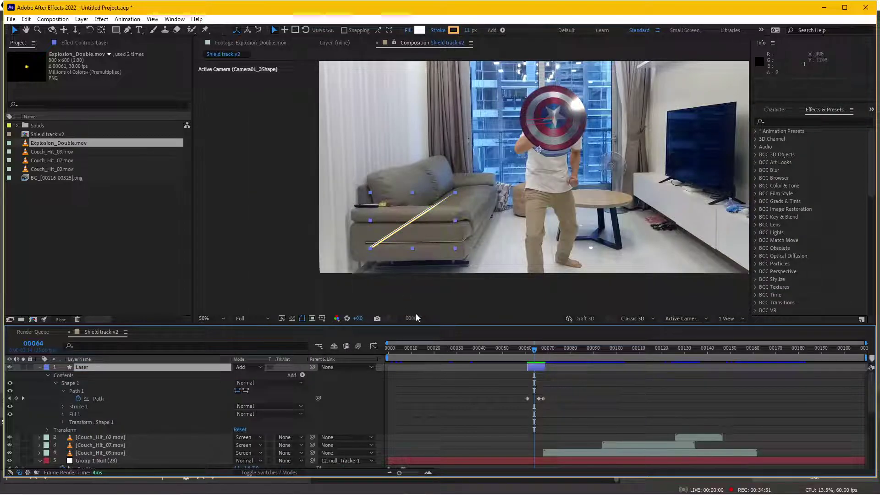
pyautogui.click(101, 19)
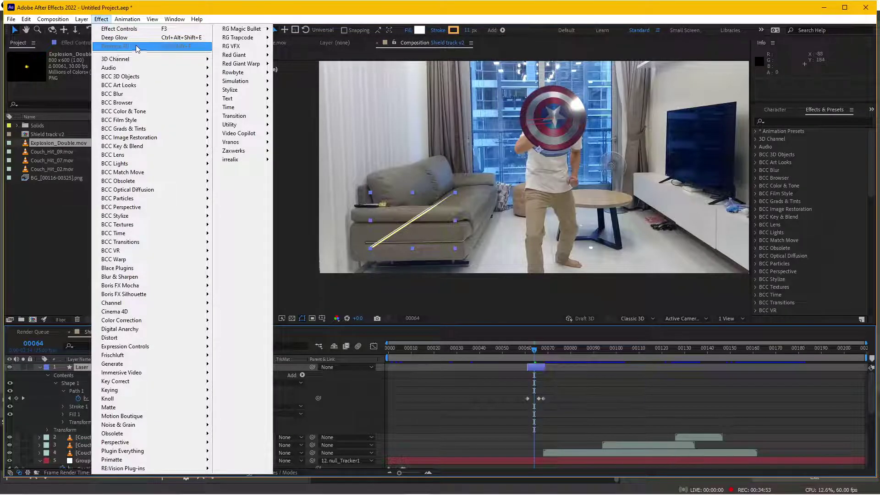
pyautogui.click(119, 37)
# Set the Deep Glow Radius to 215 and Exposure to 0.36
pyautogui.scroll(1, 441, 234)
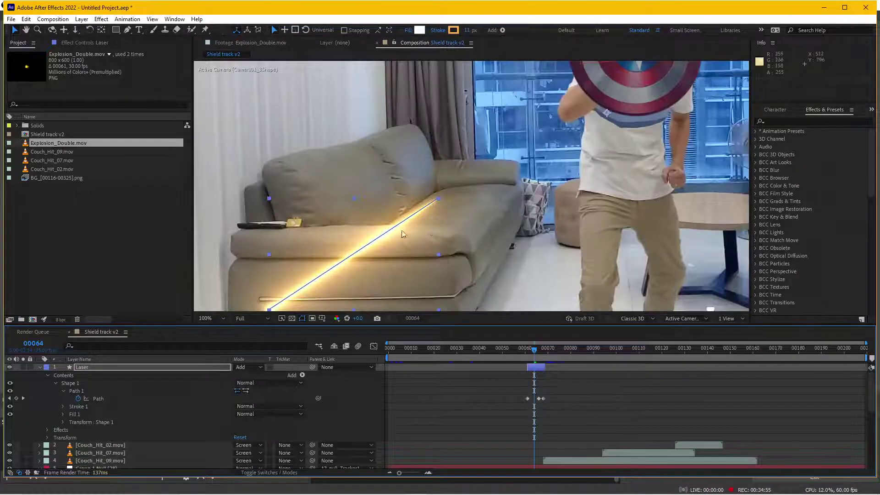
pyautogui.scroll(1, 441, 233)
pyautogui.click(94, 43)
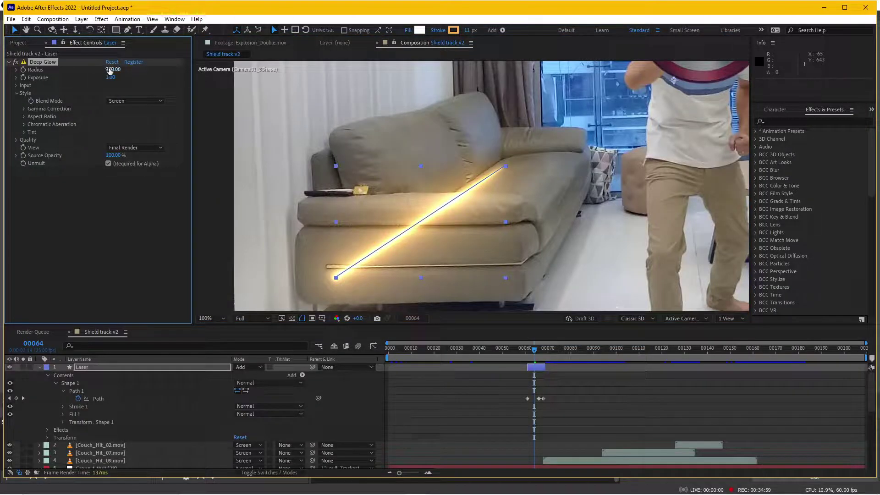
pyautogui.moveTo(84, 75); pyautogui.dragTo(2, 90)
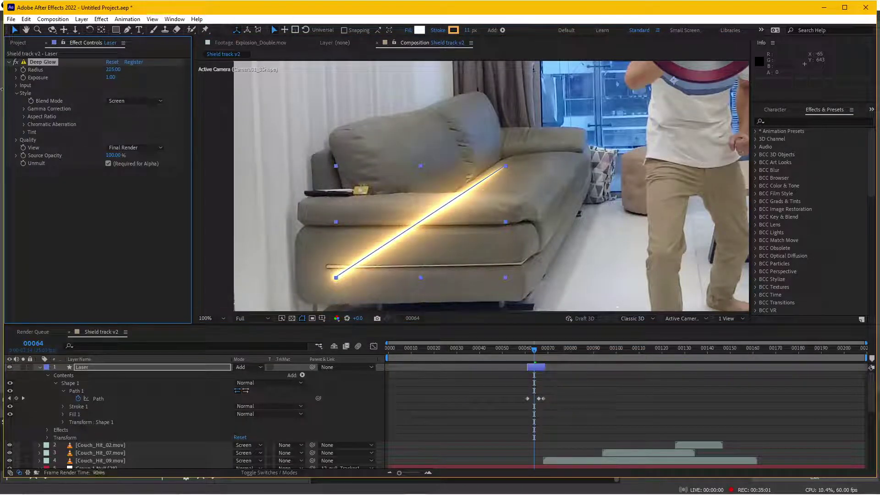
pyautogui.moveTo(112, 78); pyautogui.dragTo(82, 79)
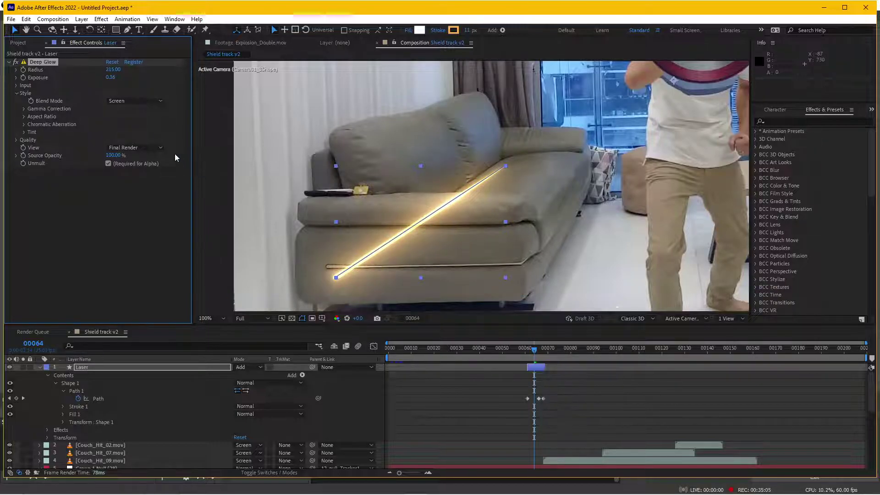
pyautogui.scroll(-2, 563, 221)
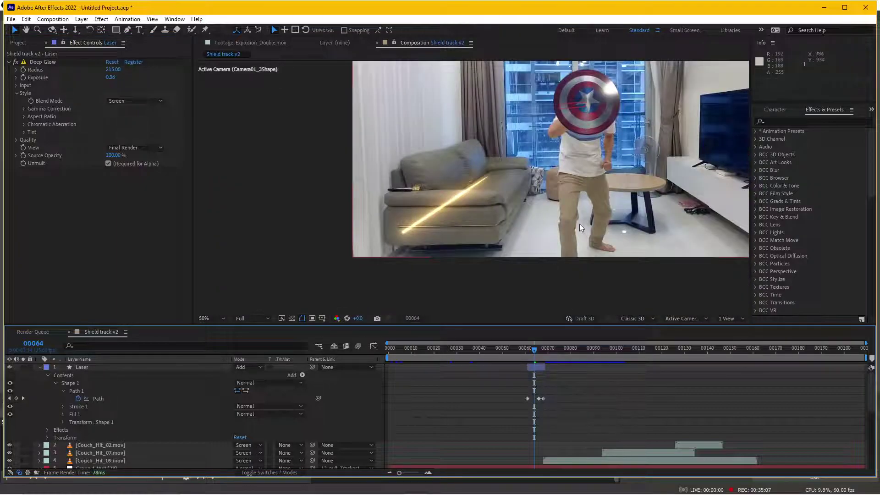
# Lower the Laser layer's opacity to 69%
pyautogui.click(147, 367)
pyautogui.press('t')
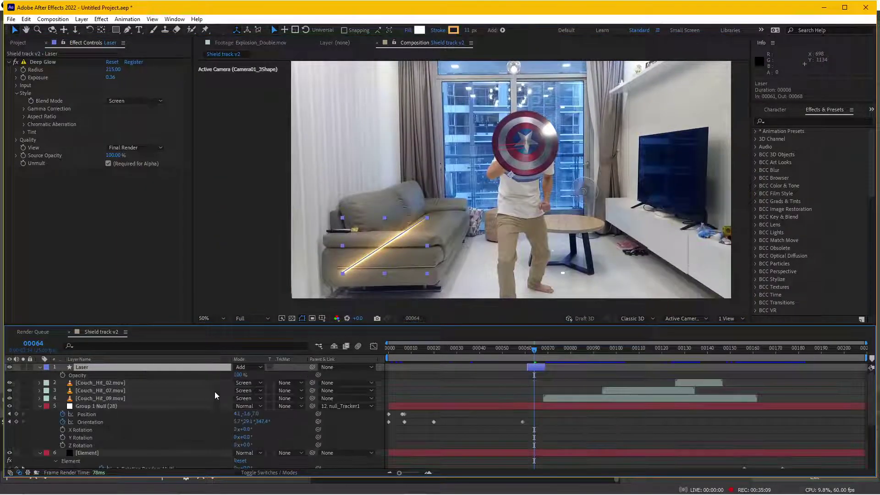
pyautogui.moveTo(237, 375); pyautogui.dragTo(223, 375)
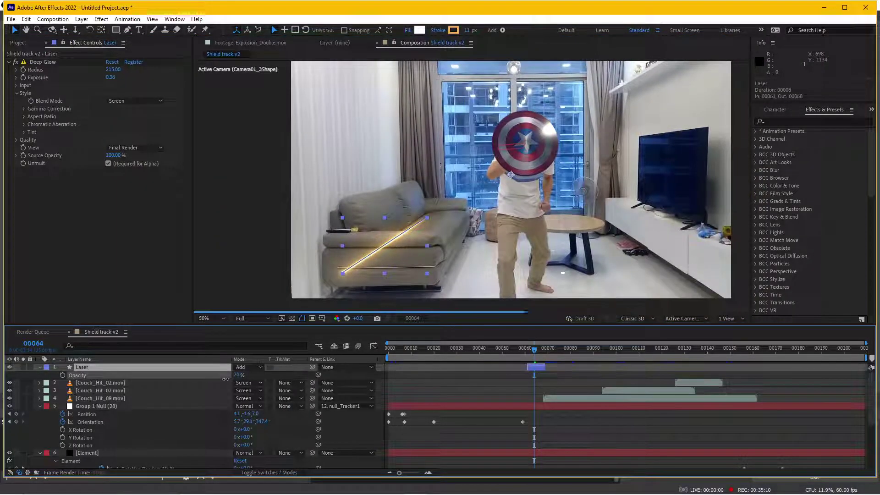
pyautogui.click(268, 373)
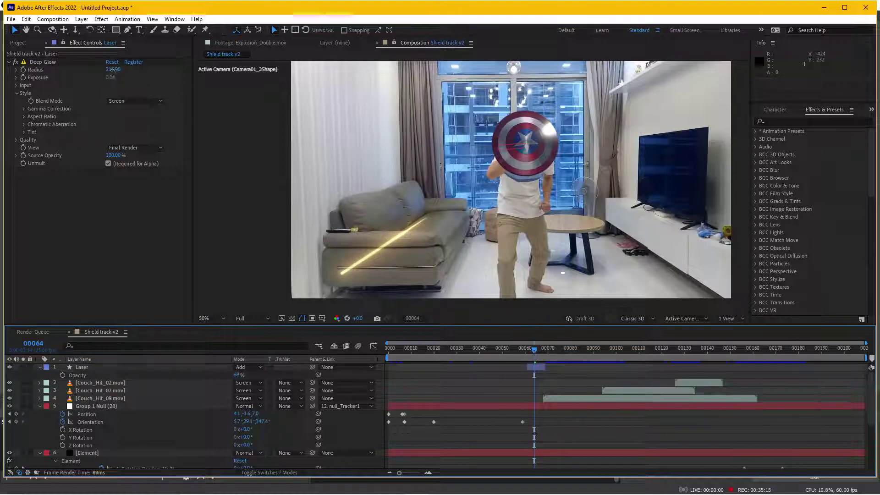
# Try a larger Deep Glow radius, then undo back to Exposure 0.59
pyautogui.moveTo(112, 69); pyautogui.dragTo(124, 69)
pyautogui.hotkey('ctrl', 'z')
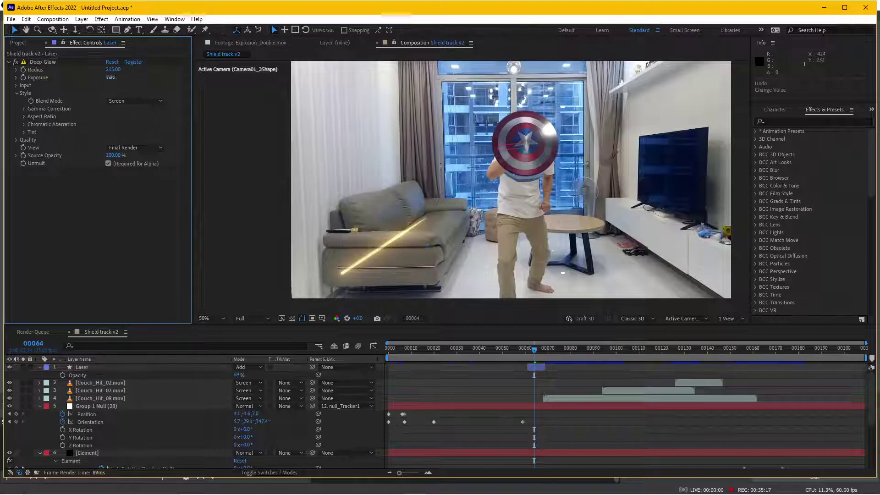
pyautogui.hotkey('ctrl', 'z')
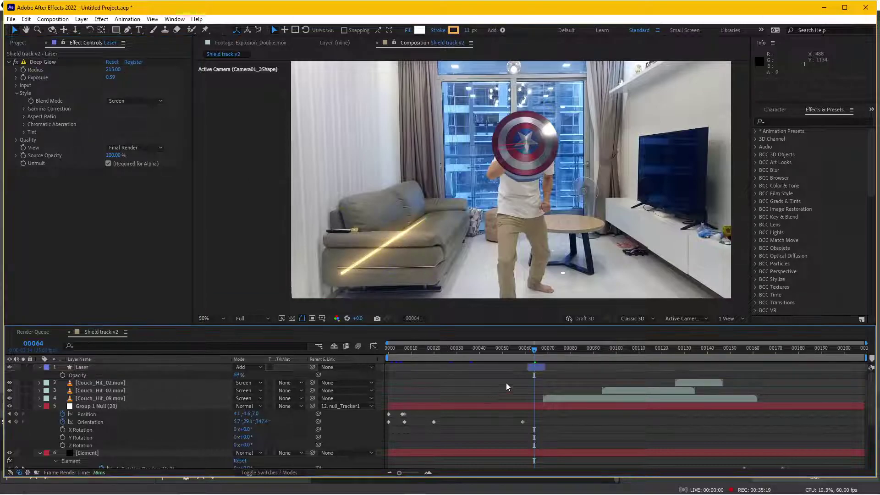
# Scrub and play a preview of the laser impact frames, returning to frame 64
pyautogui.click(506, 383)
pyautogui.moveTo(533, 352)
pyautogui.mouseDown()
pyautogui.moveTo(549, 349)
pyautogui.moveTo(518, 350)
pyautogui.mouseUp()
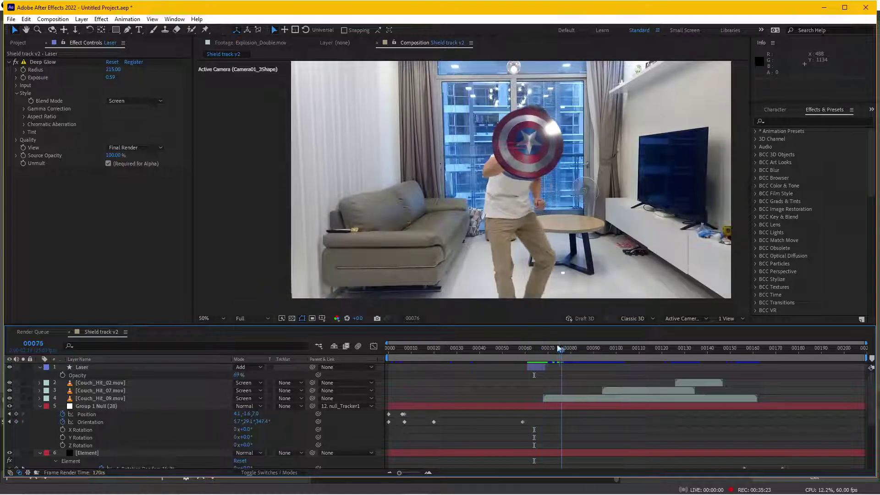
pyautogui.press('space')
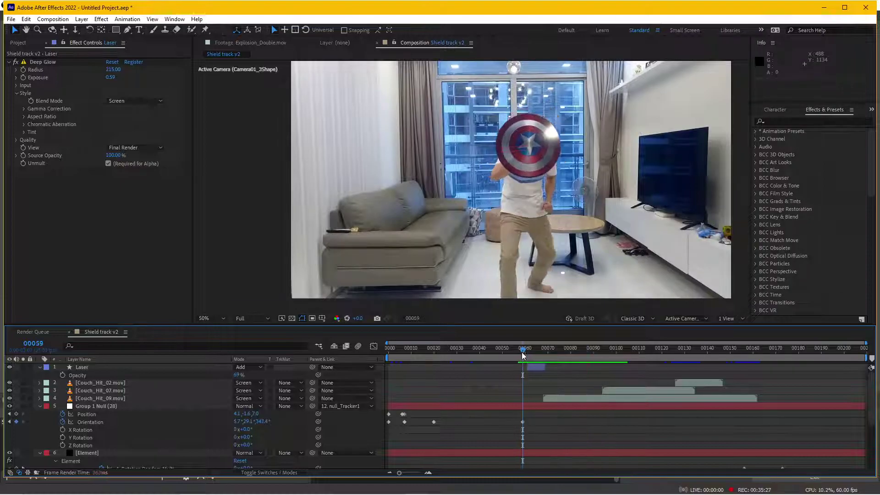
pyautogui.moveTo(521, 351); pyautogui.dragTo(565, 353)
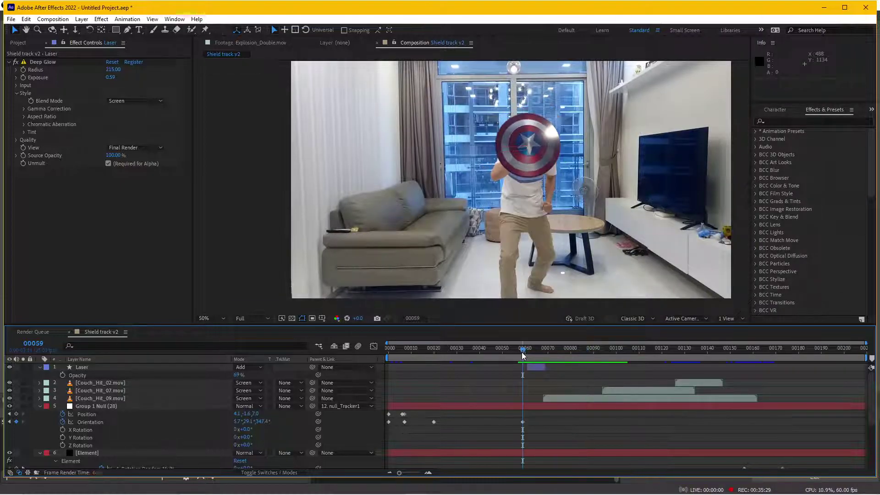
pyautogui.click(535, 348)
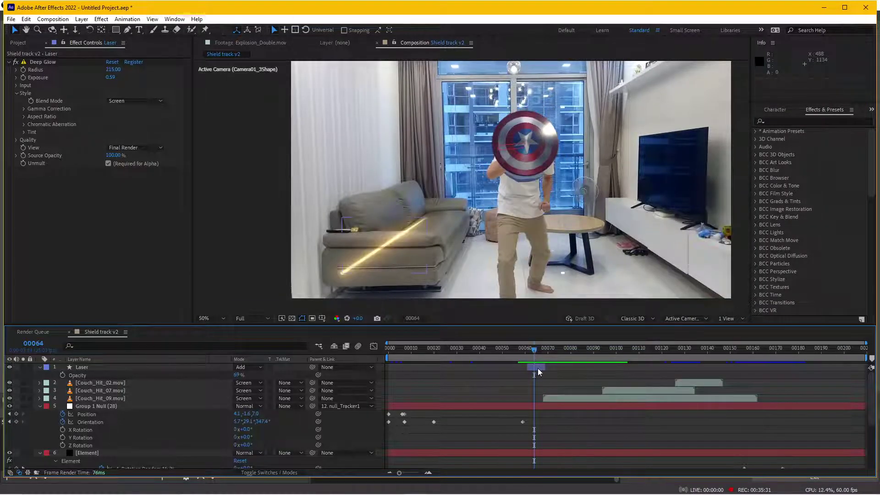
pyautogui.click(538, 368)
# Duplicate Laser as Laser 2, slide it near frame 97, then four frames earlier
pyautogui.hotkey('ctrl', 'd')
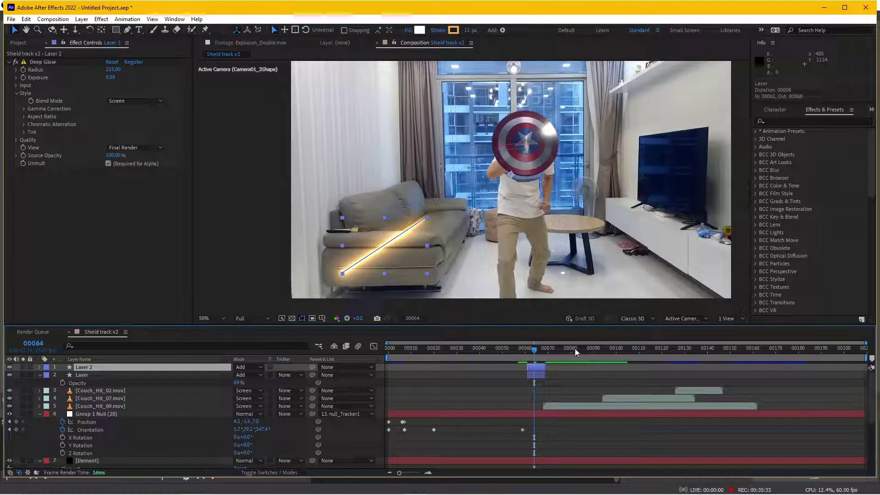
pyautogui.moveTo(612, 353); pyautogui.dragTo(617, 355)
pyautogui.moveTo(531, 369)
pyautogui.mouseDown()
pyautogui.moveTo(622, 369)
pyautogui.moveTo(602, 357)
pyautogui.mouseUp()
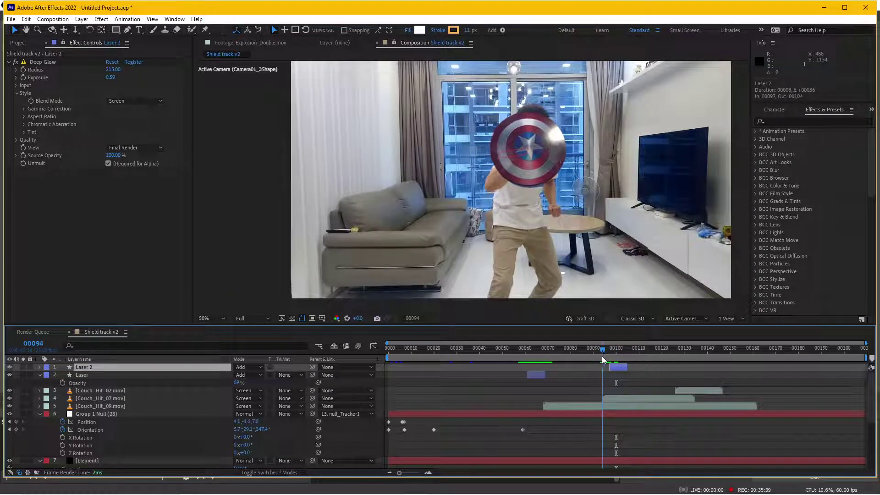
pyautogui.moveTo(621, 368); pyautogui.dragTo(613, 368)
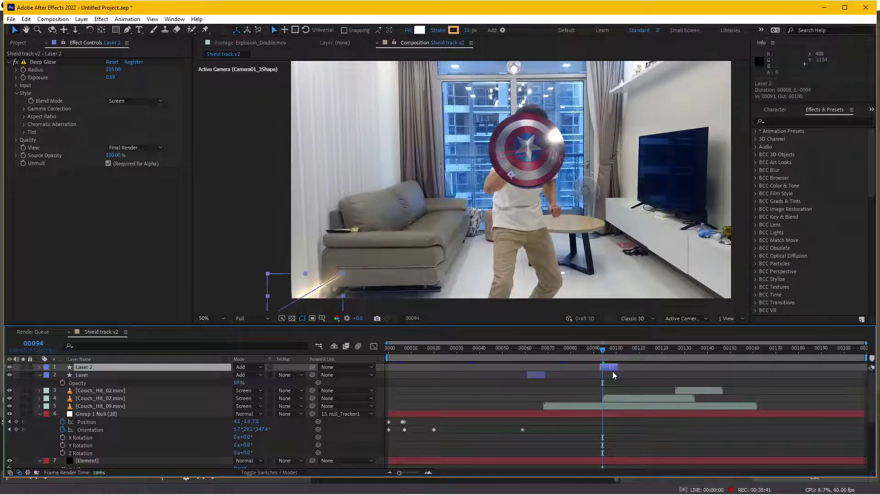
# Reveal Laser 2's Path and select its keyframe at frame 98
pyautogui.moveTo(644, 321); pyautogui.dragTo(602, 301)
pyautogui.press('u')
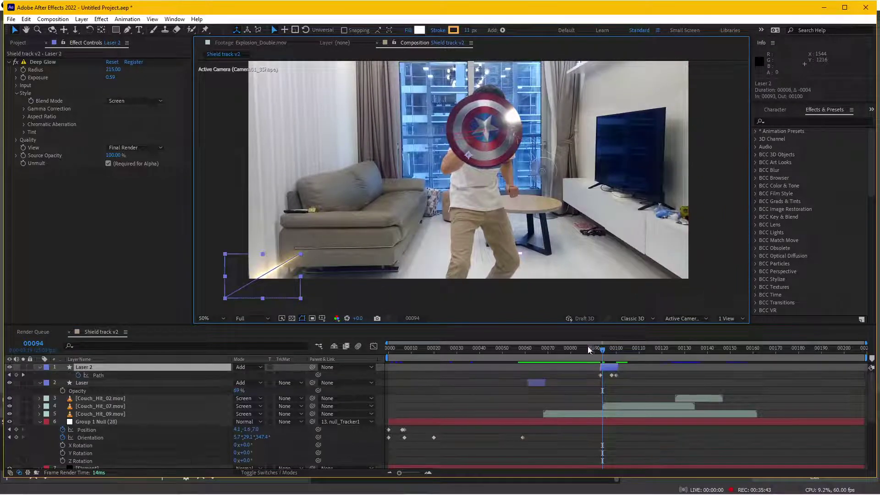
pyautogui.moveTo(605, 348); pyautogui.dragTo(611, 350)
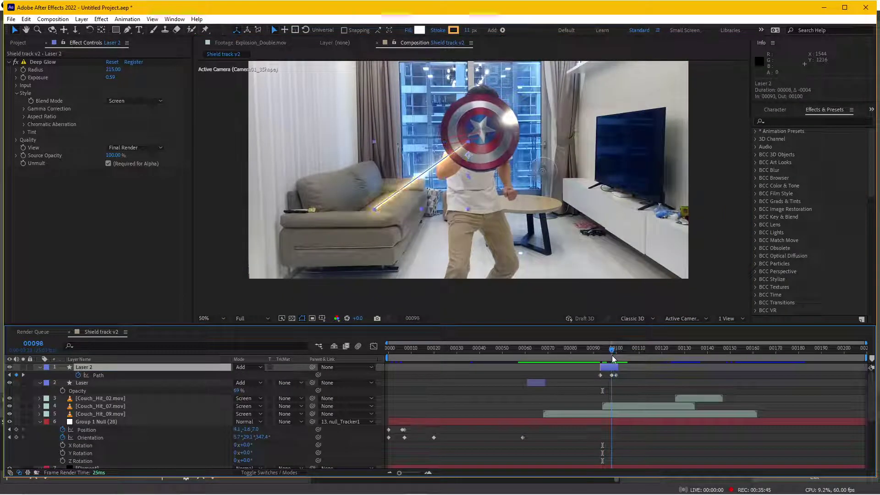
pyautogui.click(373, 207)
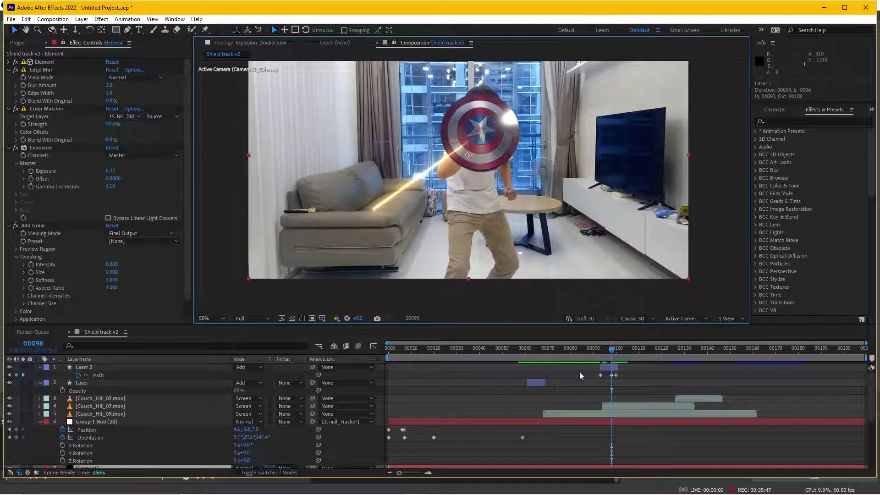
pyautogui.click(611, 375)
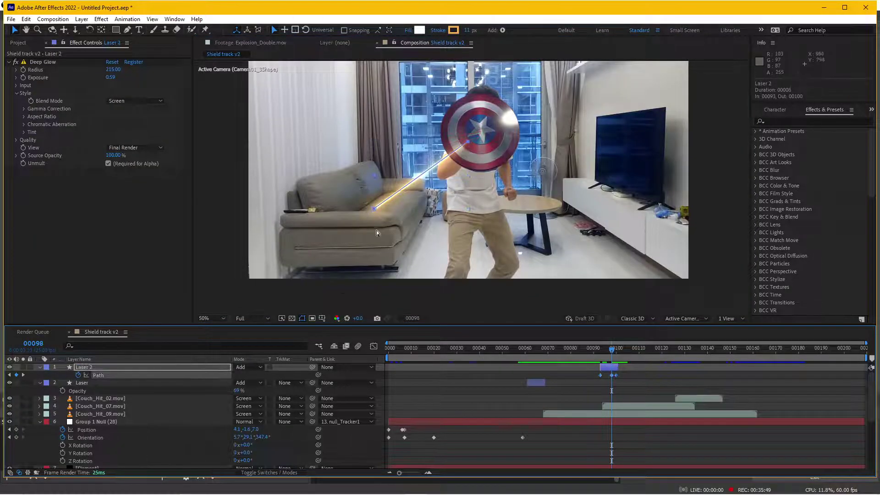
# Drag the beam's vertices so it glances off the shield toward the TV
pyautogui.click(396, 247)
pyautogui.moveTo(375, 208)
pyautogui.mouseDown()
pyautogui.moveTo(459, 205)
pyautogui.moveTo(566, 176)
pyautogui.mouseUp()
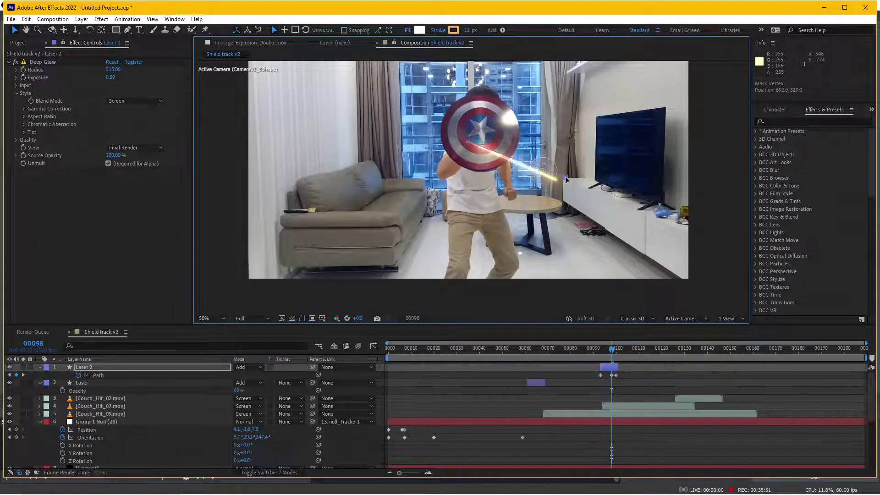
pyautogui.moveTo(474, 144); pyautogui.dragTo(515, 138)
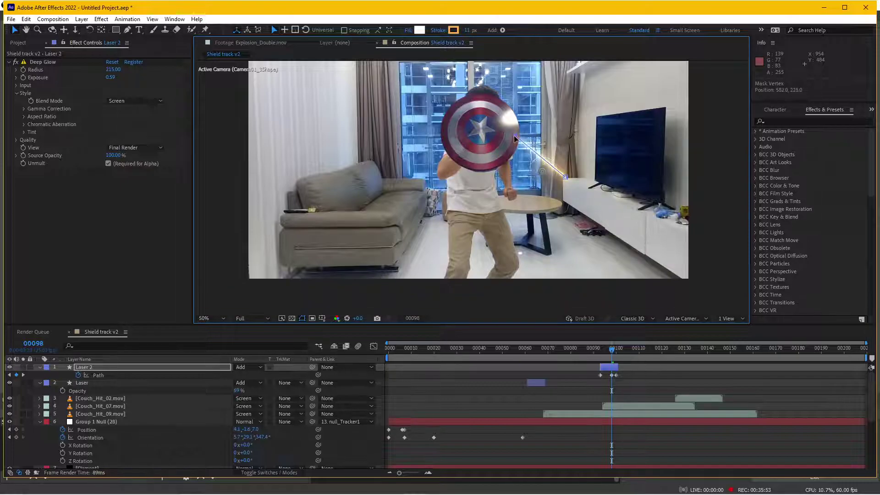
pyautogui.moveTo(565, 175)
pyautogui.mouseDown()
pyautogui.moveTo(527, 142)
pyautogui.moveTo(597, 178)
pyautogui.moveTo(610, 161)
pyautogui.mouseUp()
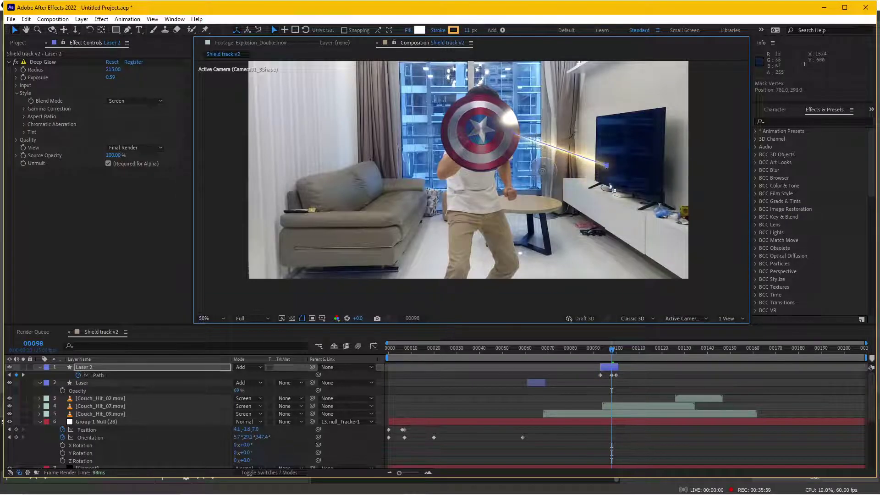
pyautogui.click(599, 348)
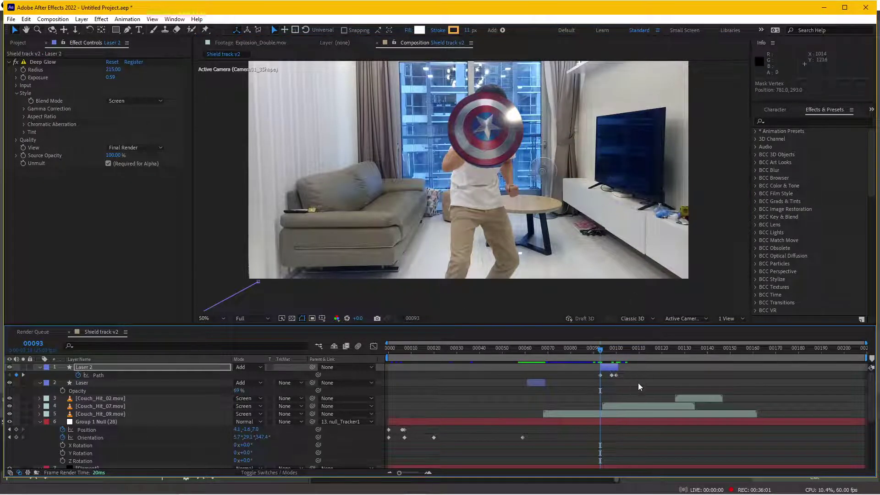
pyautogui.moveTo(616, 225); pyautogui.dragTo(493, 218)
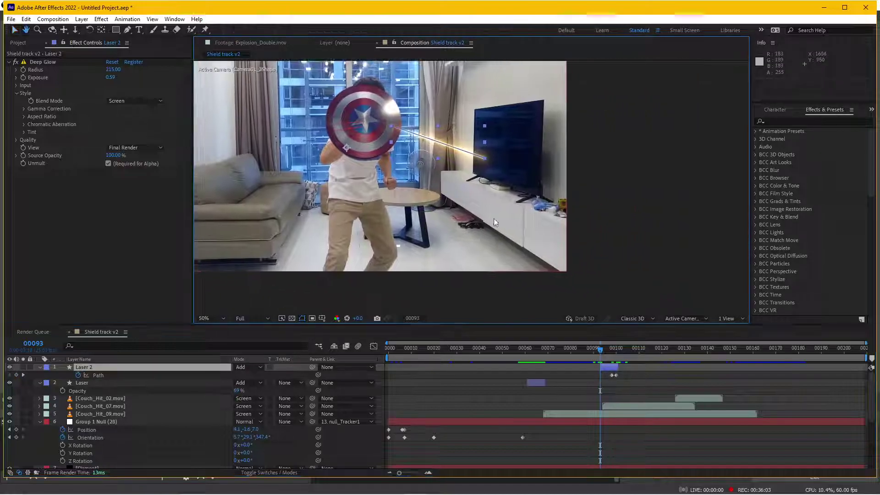
pyautogui.click(613, 375)
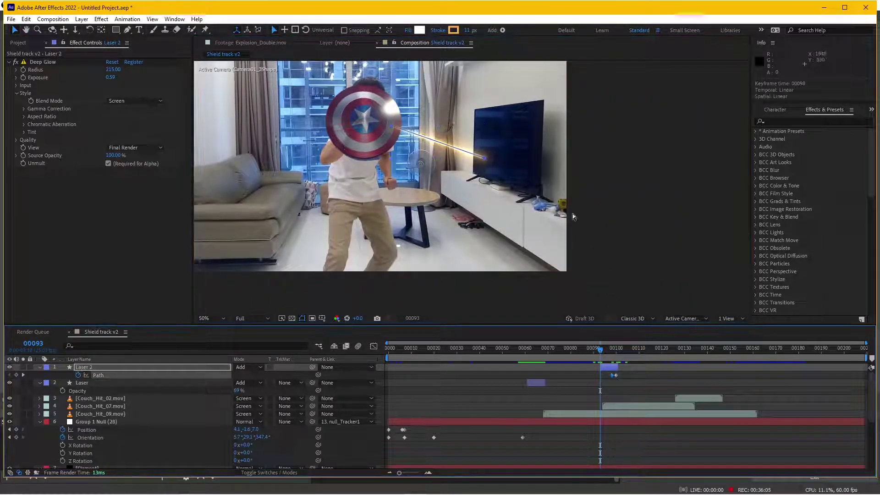
# Replace the frame 100 Path keyframe with the beam pulled back into the shield
pyautogui.moveTo(545, 190)
pyautogui.mouseDown()
pyautogui.moveTo(366, 114)
pyautogui.moveTo(597, 200)
pyautogui.moveTo(590, 197)
pyautogui.mouseUp()
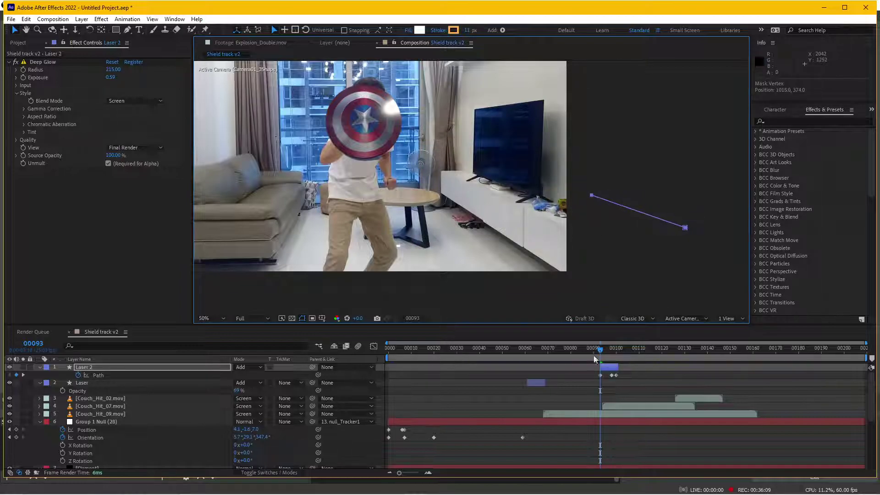
pyautogui.moveTo(606, 357); pyautogui.dragTo(615, 351)
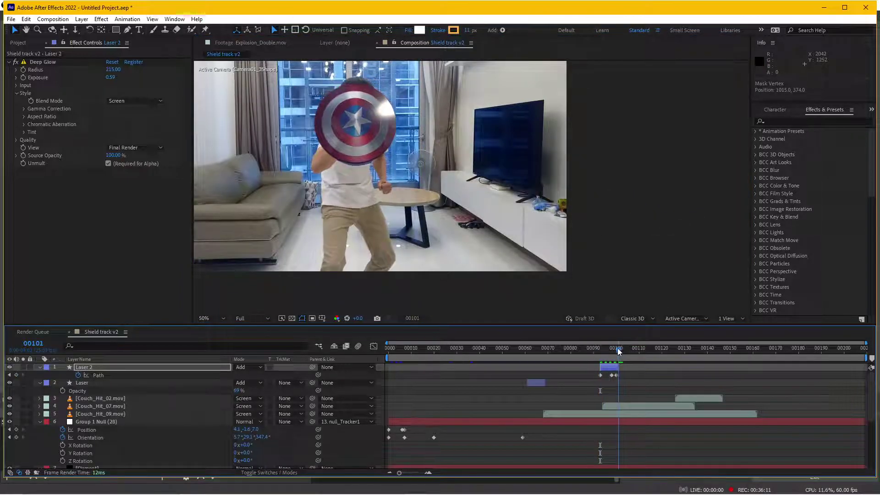
pyautogui.click(616, 375)
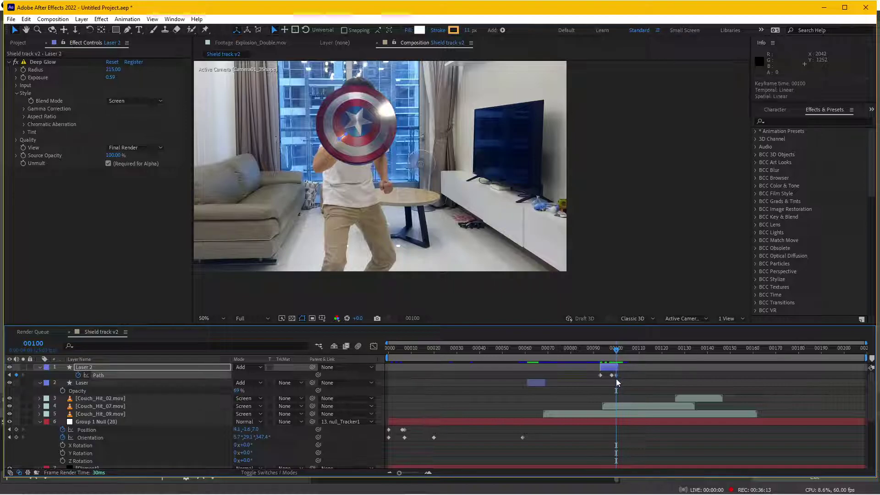
pyautogui.press('Delete')
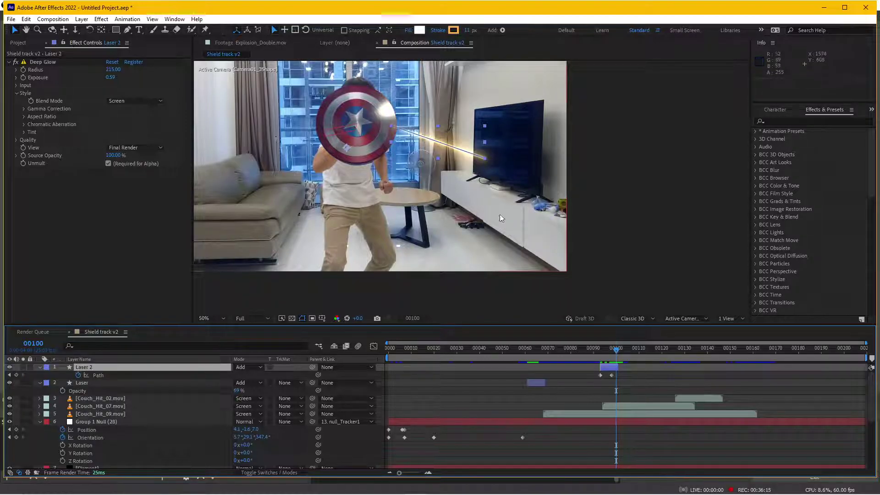
pyautogui.click(611, 376)
pyautogui.click(482, 164)
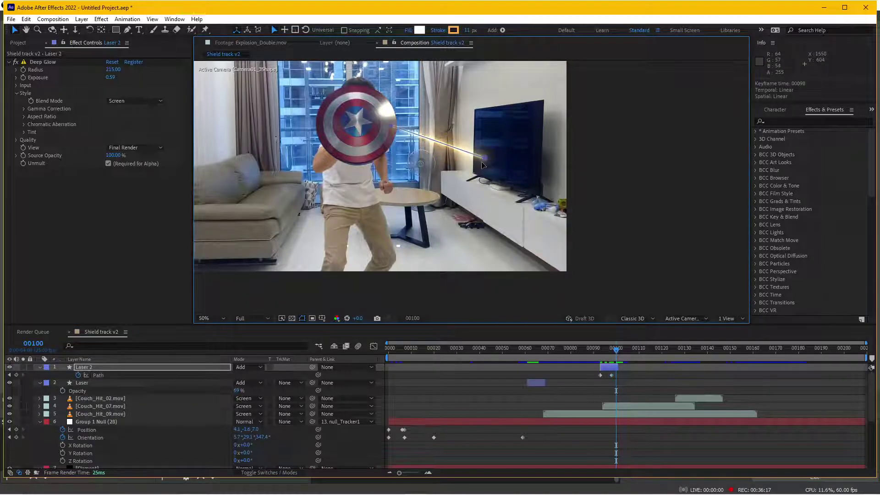
pyautogui.moveTo(484, 161); pyautogui.dragTo(392, 125)
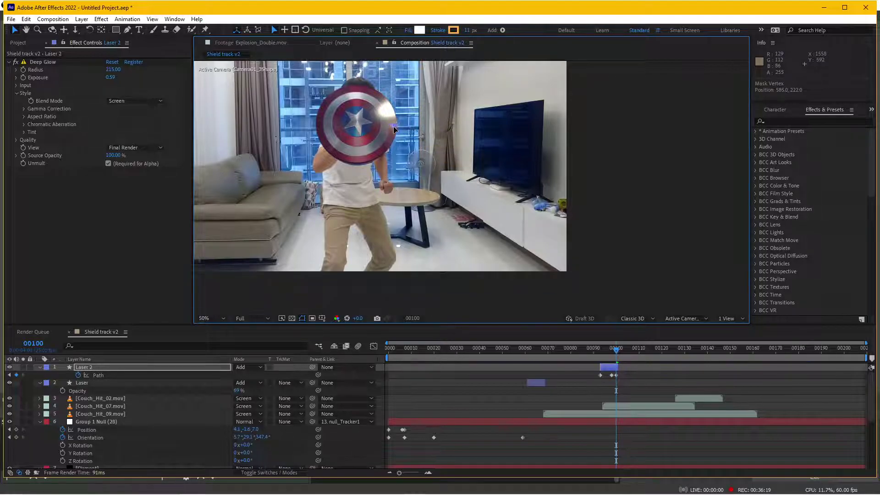
# Preview the beam, move Laser 2's start to frame 89, and preview again
pyautogui.moveTo(617, 354); pyautogui.dragTo(598, 353)
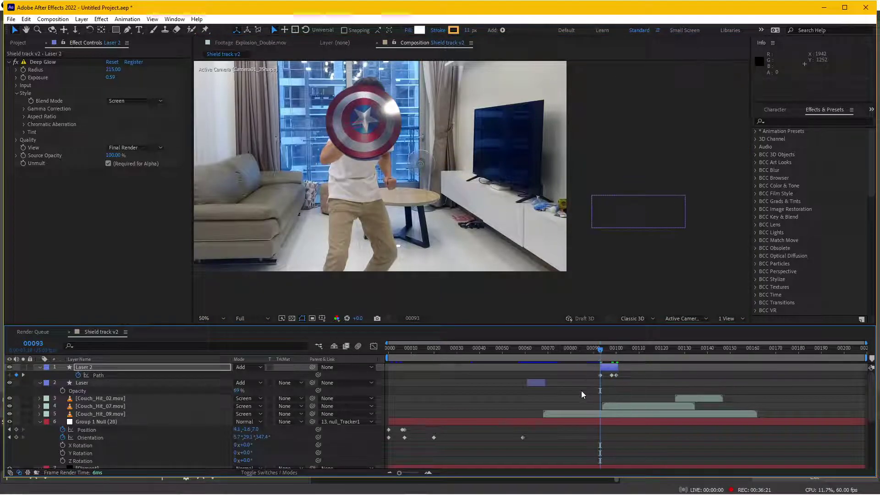
pyautogui.press('space')
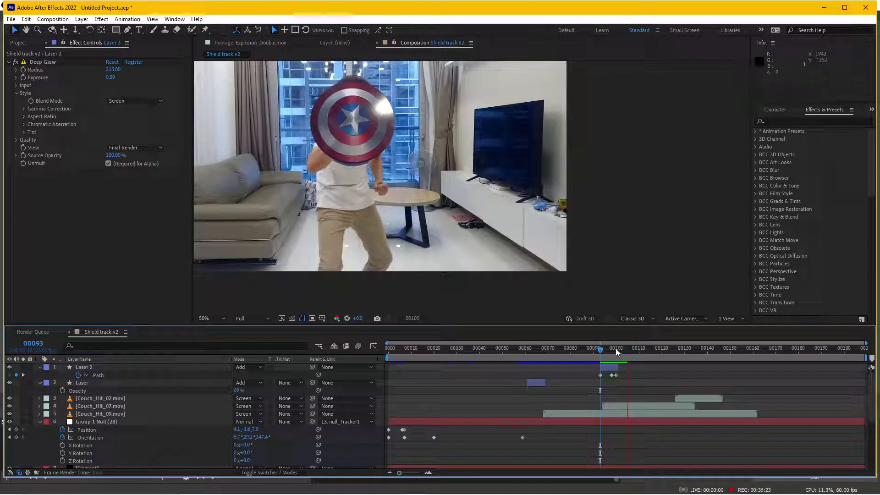
pyautogui.moveTo(598, 356)
pyautogui.mouseDown()
pyautogui.moveTo(606, 353)
pyautogui.moveTo(602, 371)
pyautogui.mouseUp()
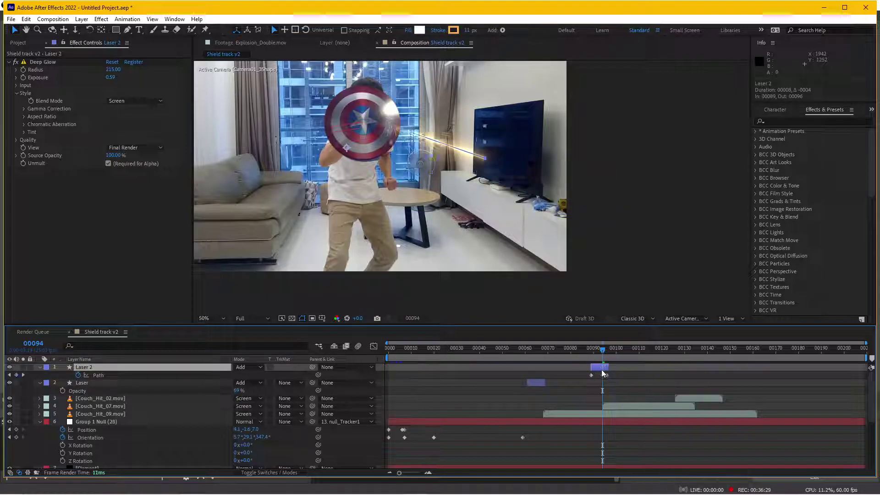
pyautogui.click(590, 357)
pyautogui.press('space')
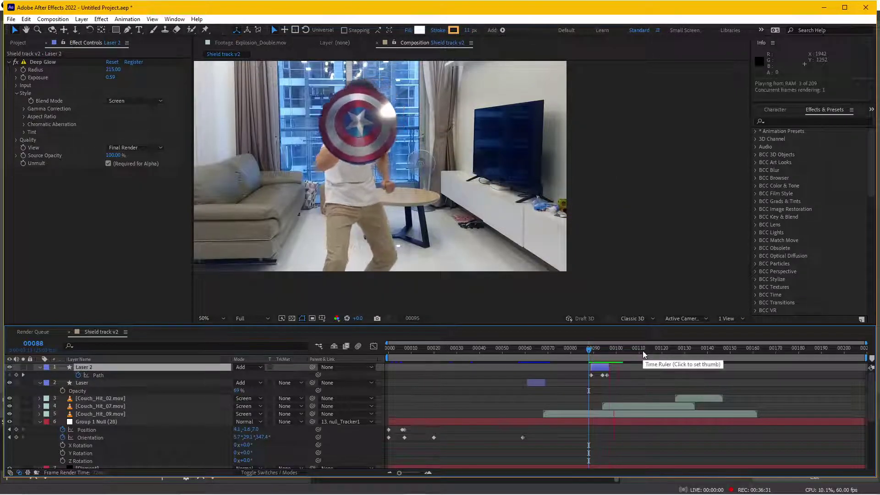
pyautogui.moveTo(594, 348)
pyautogui.mouseDown()
pyautogui.moveTo(530, 353)
pyautogui.moveTo(680, 367)
pyautogui.mouseUp()
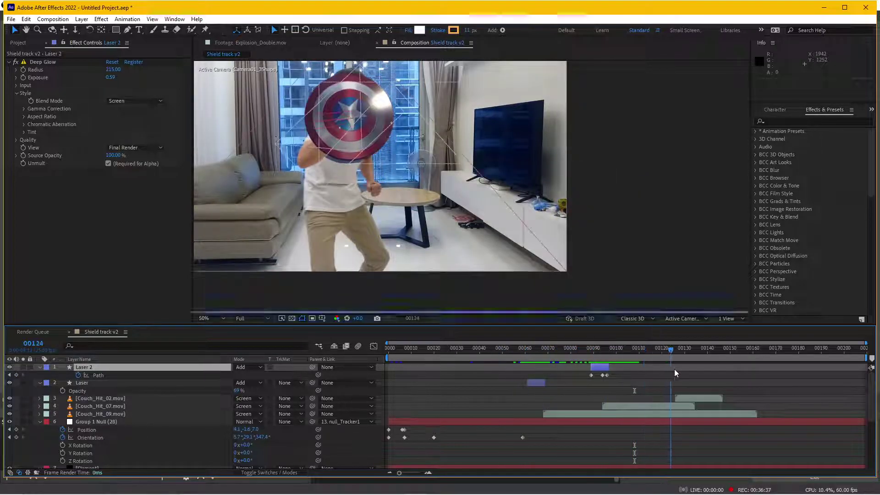
pyautogui.moveTo(456, 190); pyautogui.dragTo(543, 270)
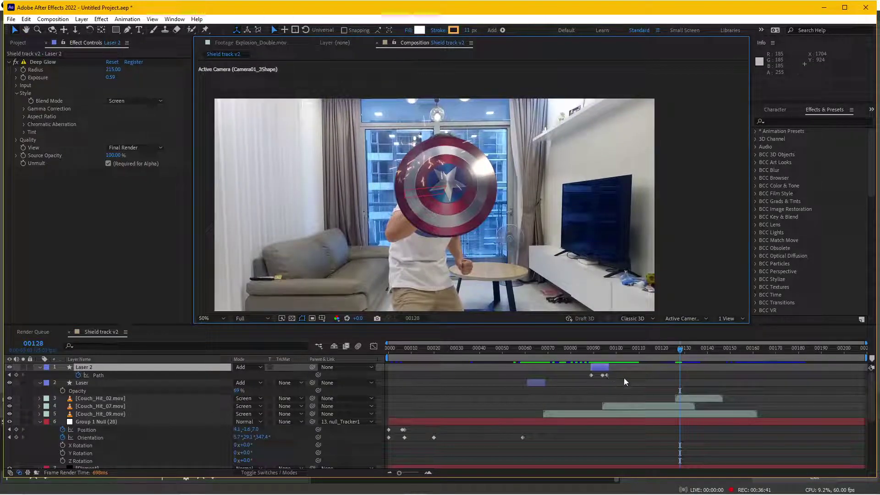
pyautogui.click(657, 484)
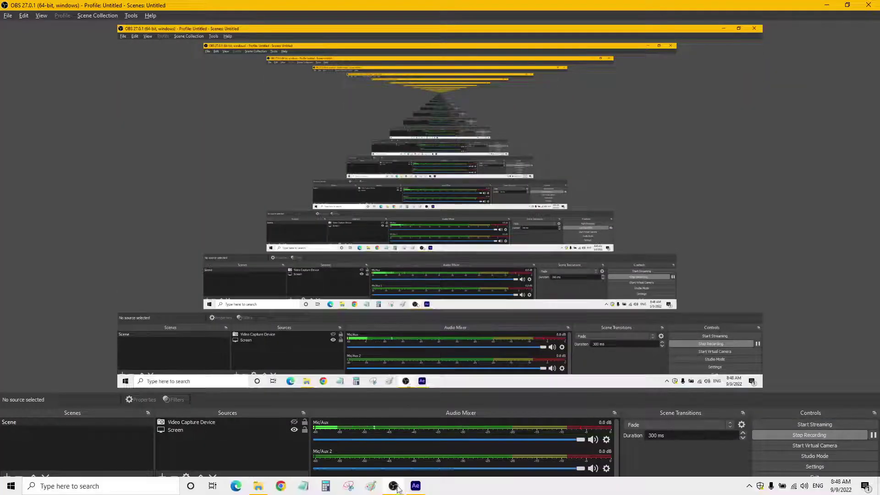
# Return to After Effects and scrub through the laser hits around frames 135–154
pyautogui.click(417, 486)
pyautogui.scroll(3, 636, 374)
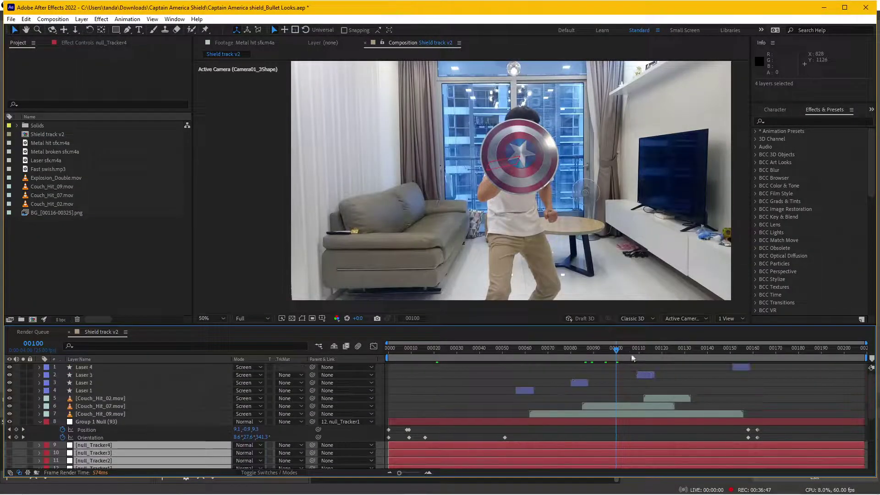
pyautogui.moveTo(639, 351); pyautogui.dragTo(782, 348)
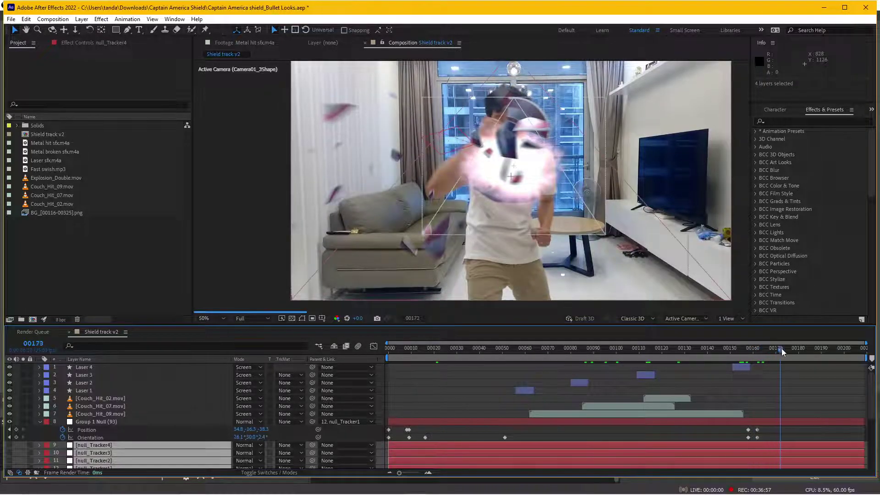
pyautogui.click(739, 348)
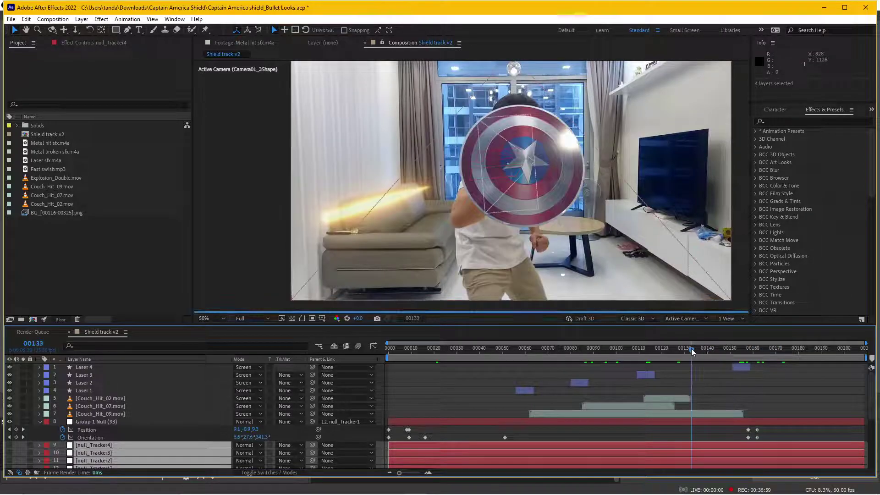
pyautogui.moveTo(691, 348); pyautogui.dragTo(696, 346)
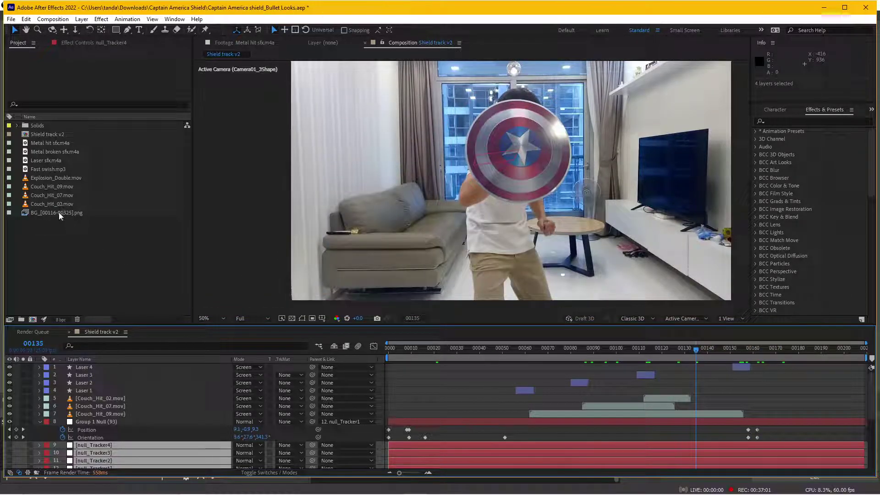
# Create a new composition from Shield track v2 and name it 'Final'
pyautogui.click(51, 133)
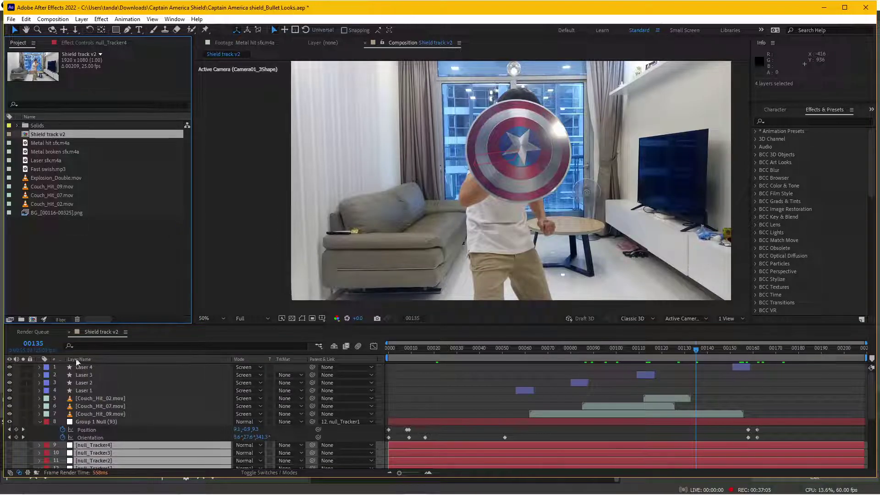
pyautogui.moveTo(46, 136); pyautogui.dragTo(32, 320)
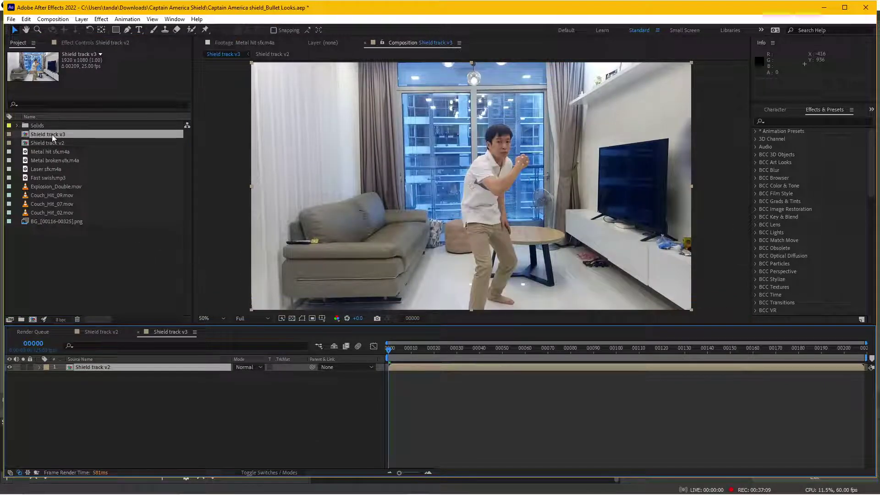
pyautogui.press('Return')
pyautogui.write('Final')
pyautogui.press('Return')
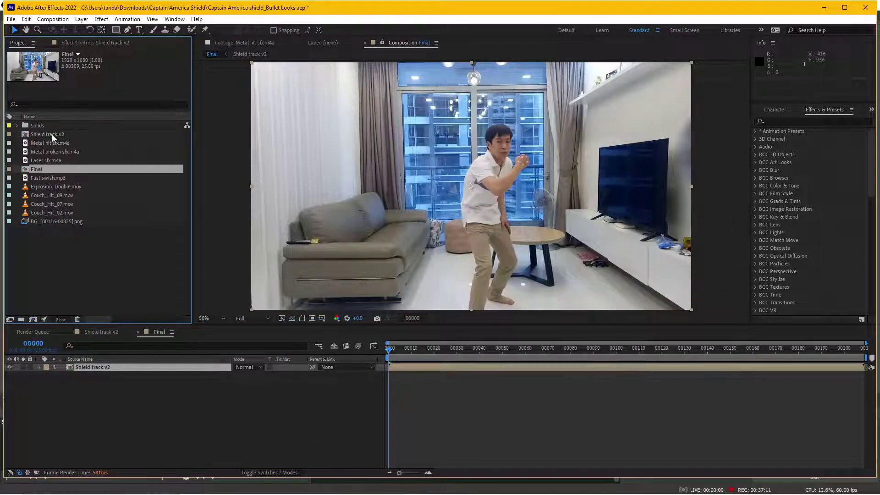
# Step the Final comp through frames 16 and 41 to frame 62, and expand Animation Presets
pyautogui.click(425, 351)
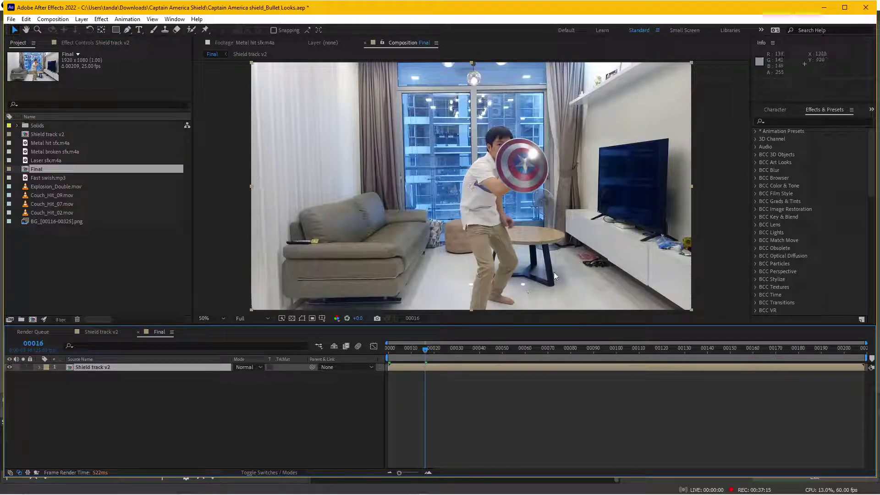
pyautogui.click(481, 350)
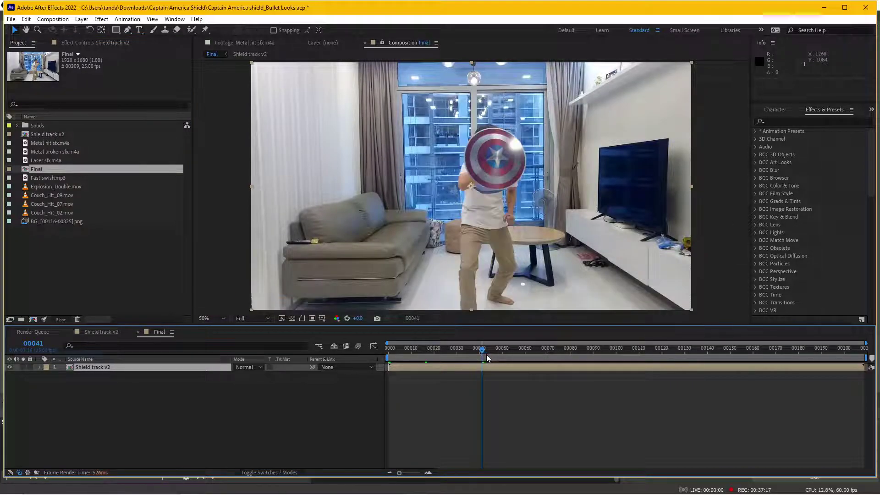
pyautogui.click(499, 349)
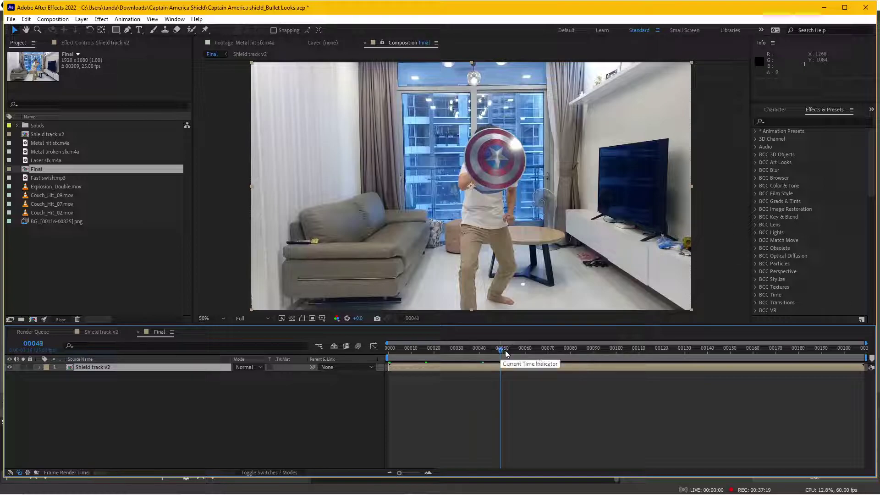
pyautogui.click(528, 349)
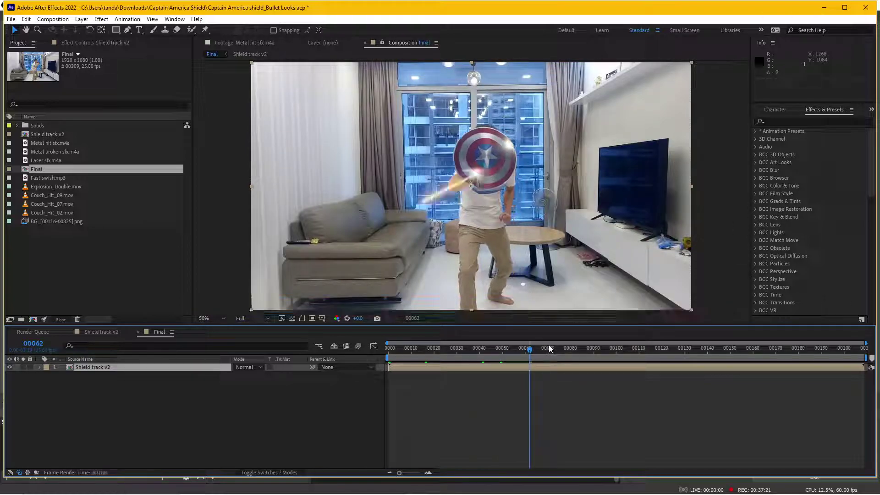
pyautogui.click(755, 131)
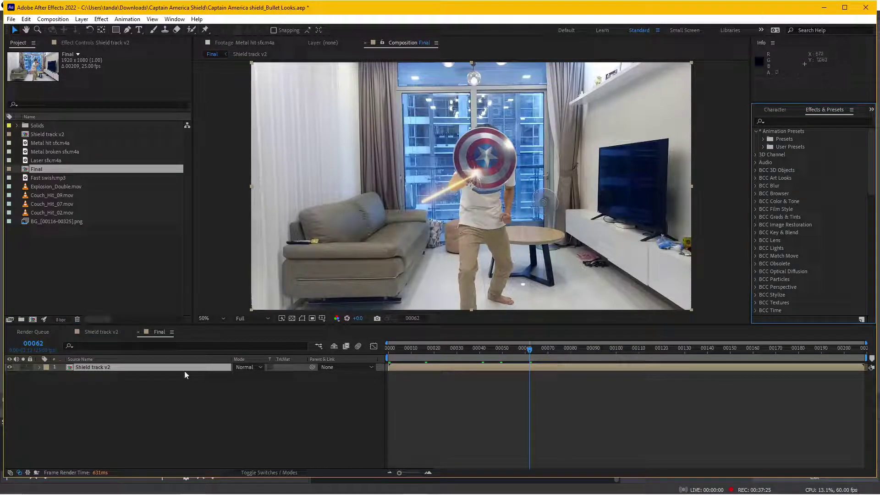
pyautogui.click(82, 19)
pyautogui.click(133, 348)
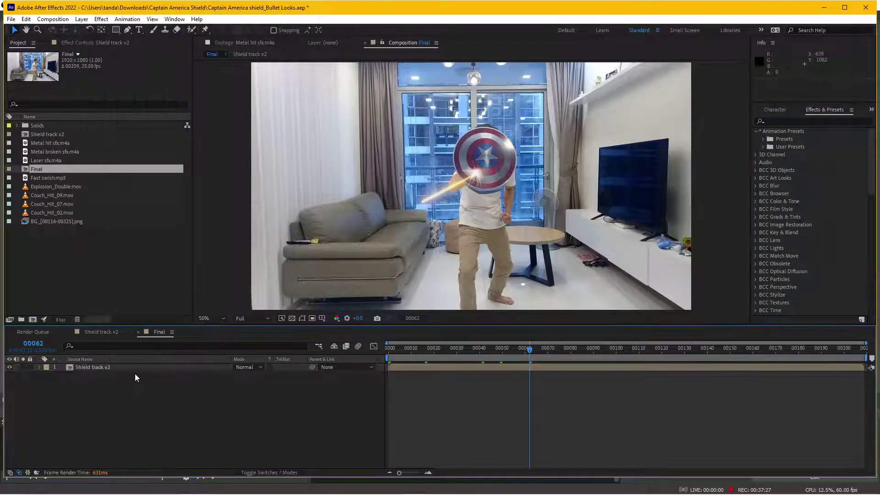
# Add Null 2 via Layer > New > Null Object and pick-whip Shield track v2 to it
pyautogui.click(81, 20)
pyautogui.moveTo(96, 29)
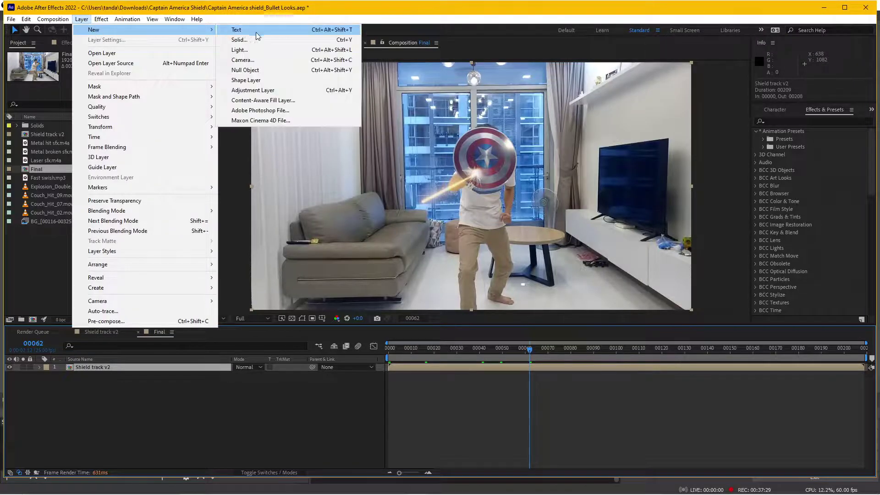
pyautogui.click(257, 70)
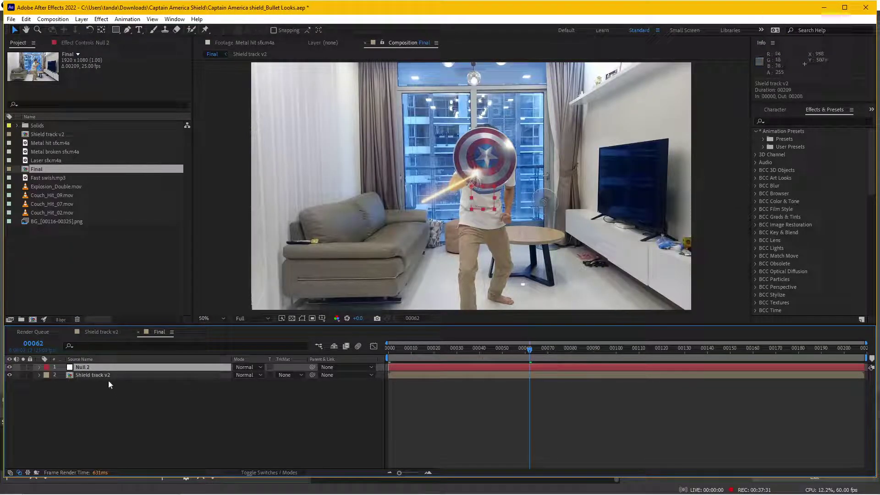
pyautogui.click(111, 374)
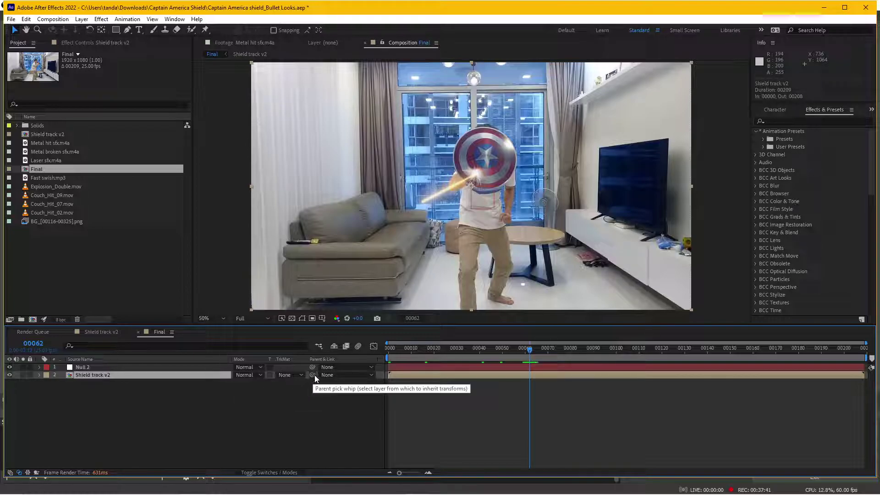
pyautogui.moveTo(313, 375)
pyautogui.mouseDown()
pyautogui.moveTo(132, 376)
pyautogui.moveTo(120, 367)
pyautogui.mouseUp()
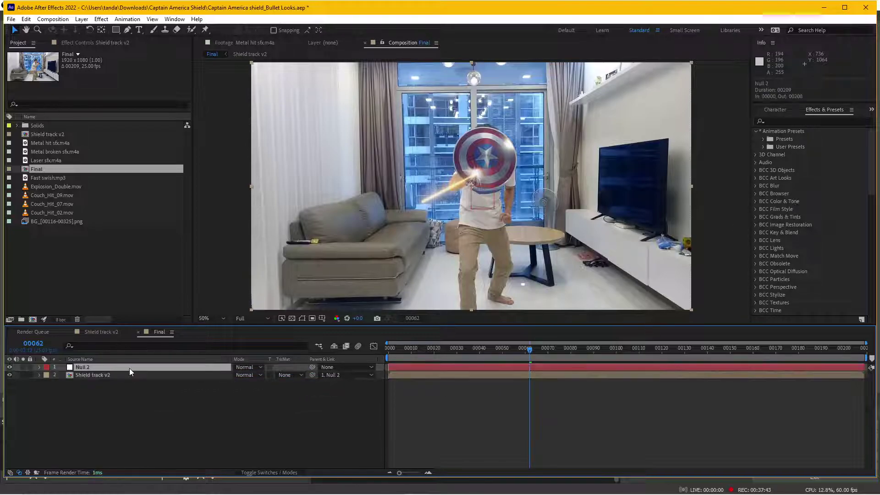
pyautogui.click(763, 139)
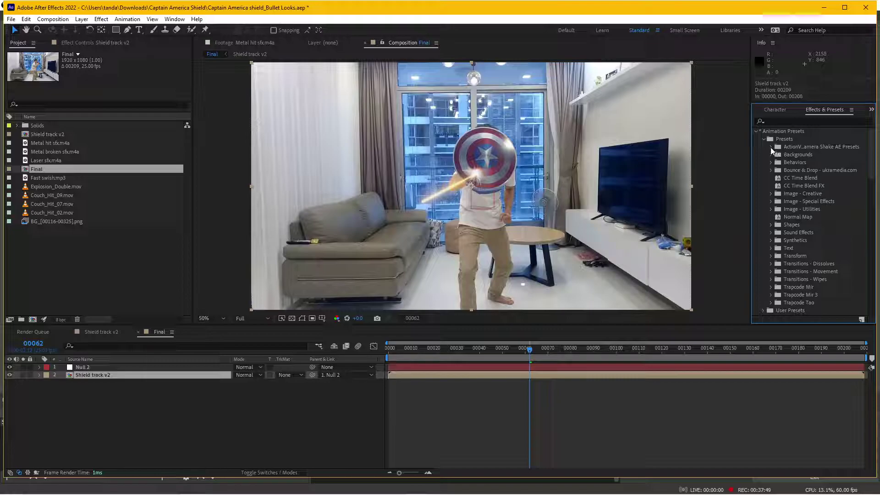
# Apply the Vehicle_1_2848_UHD camera shake preset to the Shield track v2 layer
pyautogui.click(770, 146)
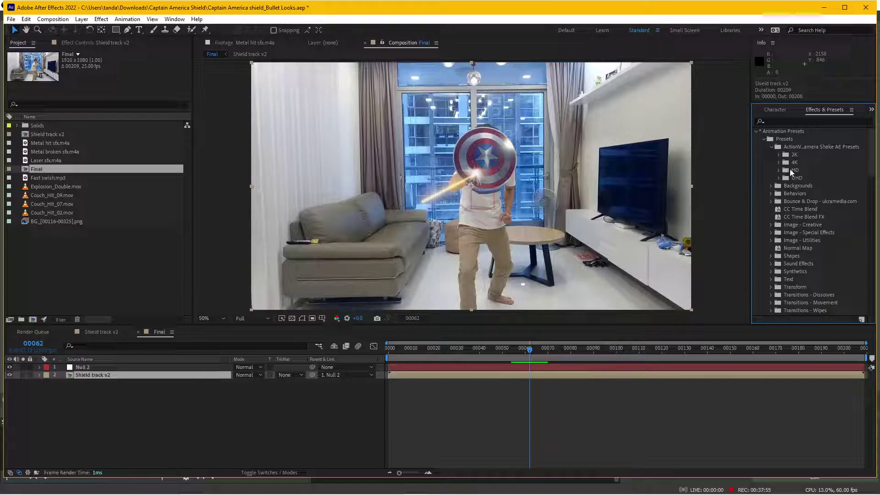
pyautogui.click(778, 178)
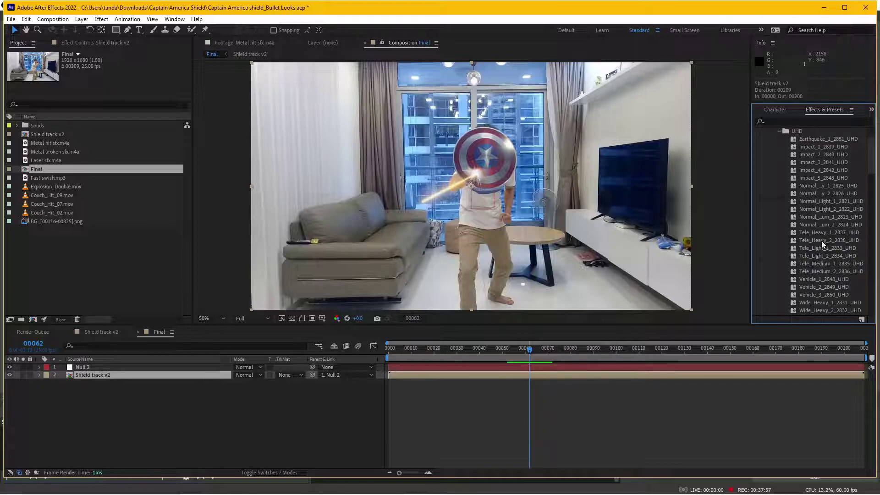
pyautogui.scroll(-5, 817, 241)
pyautogui.scroll(2, 812, 236)
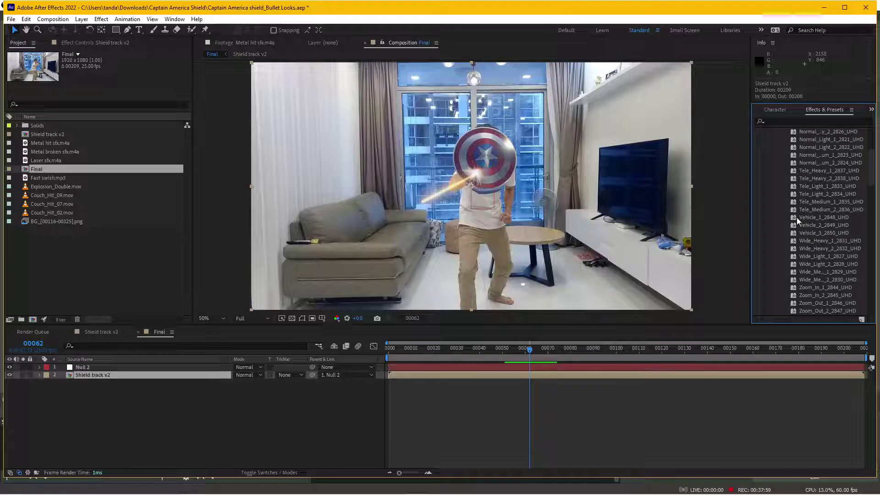
pyautogui.moveTo(796, 217); pyautogui.dragTo(531, 375)
# Unparent Shield track v2, re-center Null 2 over the footage, and parent the layer back
pyautogui.scroll(-2, 563, 252)
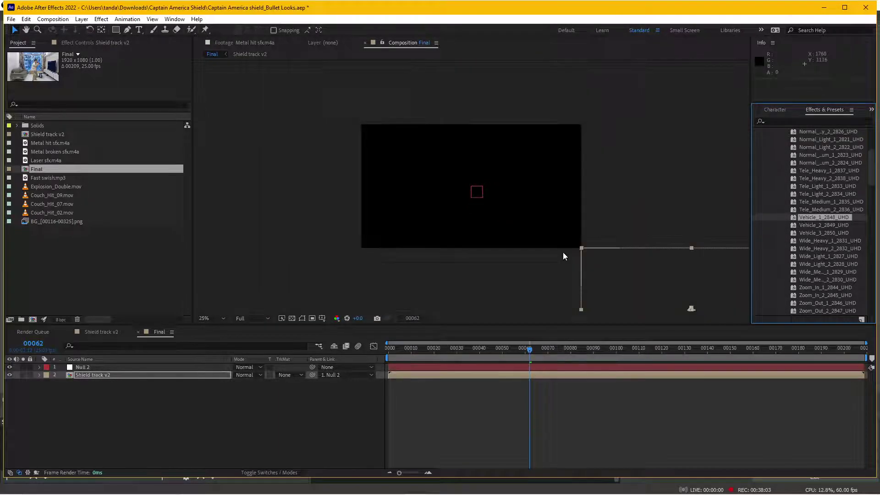
pyautogui.scroll(-2, 563, 253)
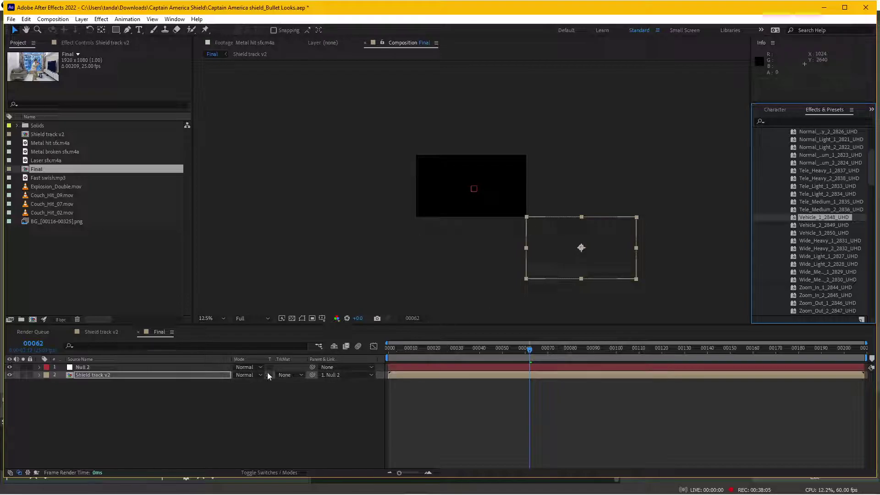
pyautogui.click(340, 375)
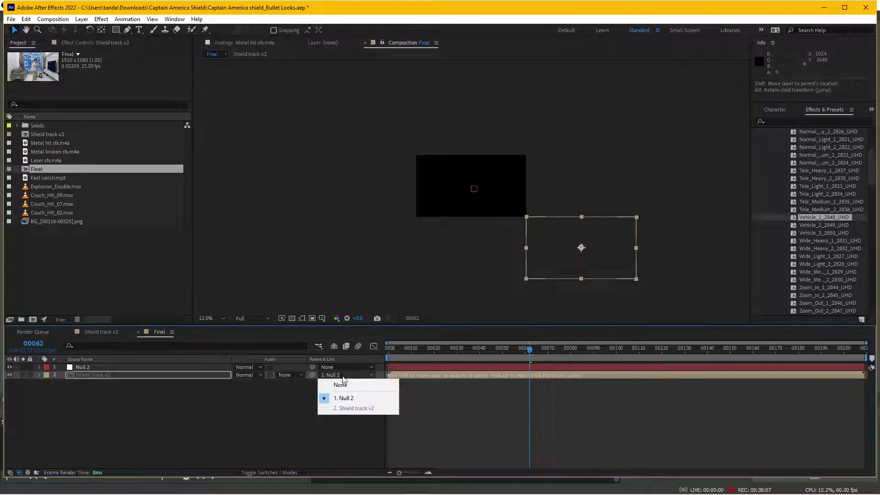
pyautogui.click(356, 386)
pyautogui.click(160, 368)
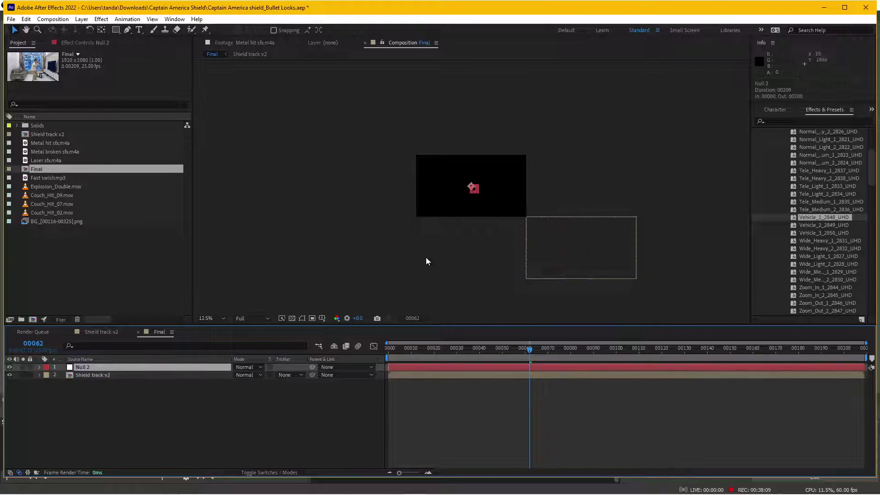
pyautogui.moveTo(471, 191); pyautogui.dragTo(584, 248)
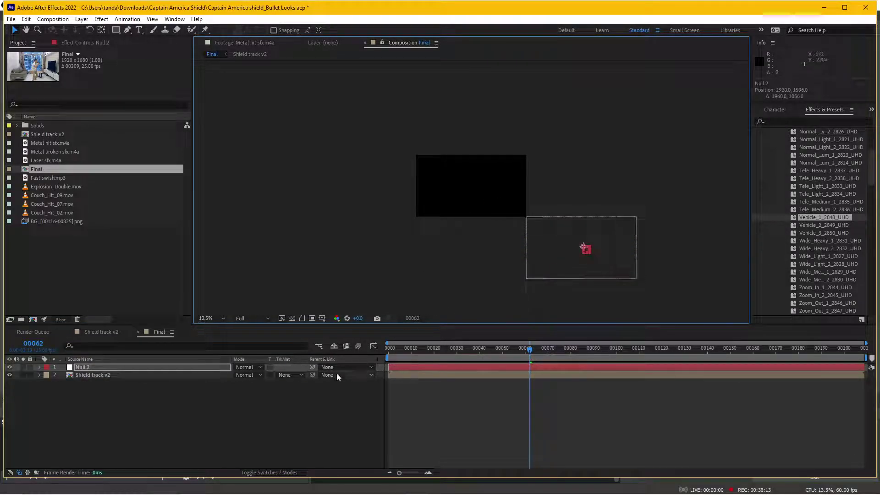
pyautogui.moveTo(312, 375); pyautogui.dragTo(167, 367)
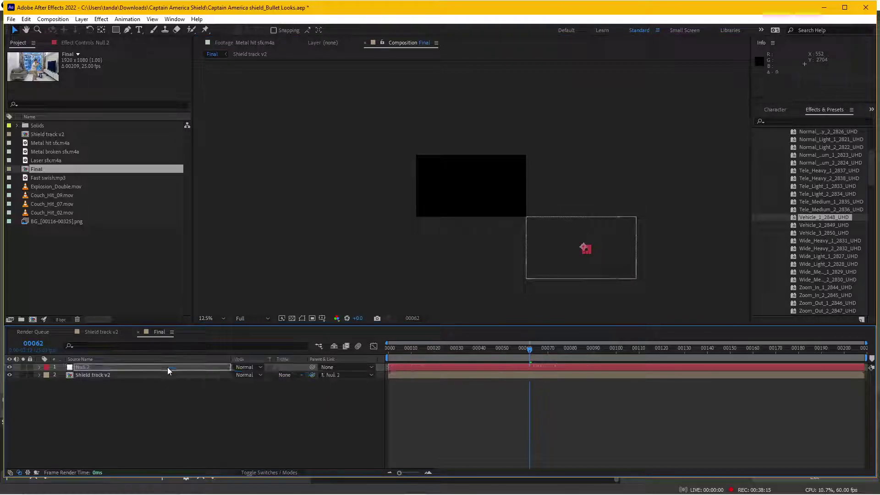
pyautogui.moveTo(586, 248); pyautogui.dragTo(480, 188)
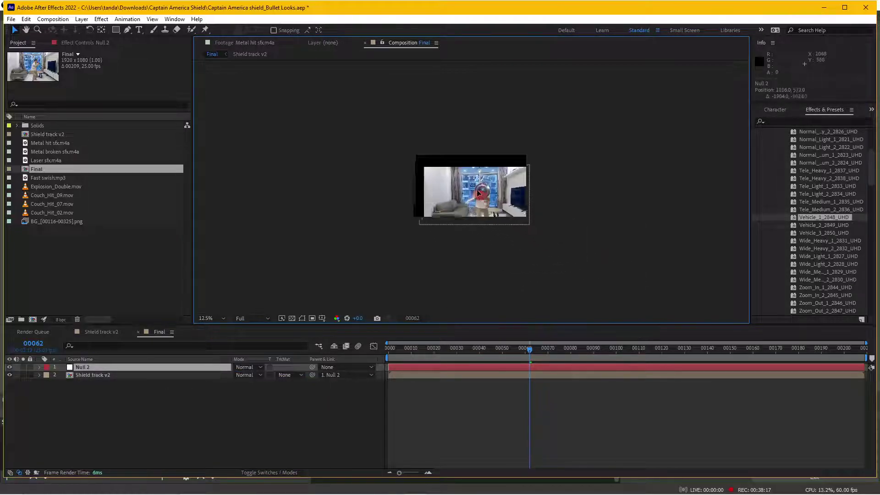
pyautogui.scroll(3, 479, 188)
pyautogui.scroll(-1, 480, 188)
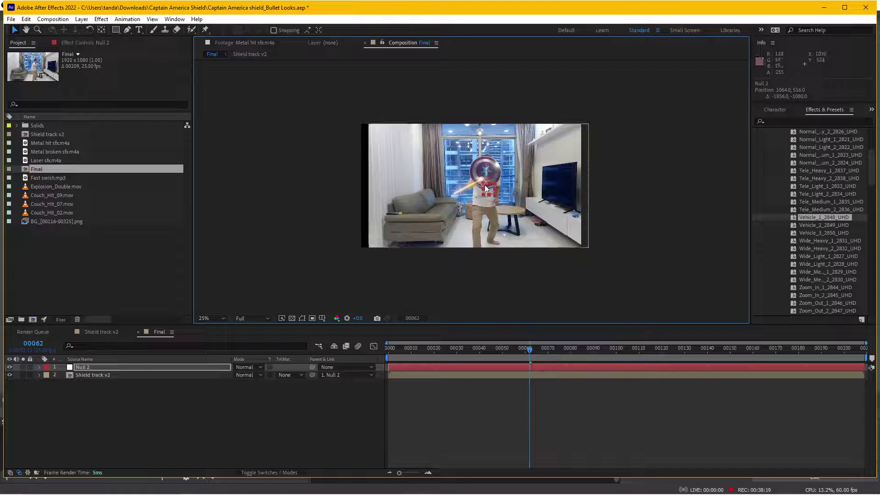
pyautogui.moveTo(484, 188); pyautogui.dragTo(478, 187)
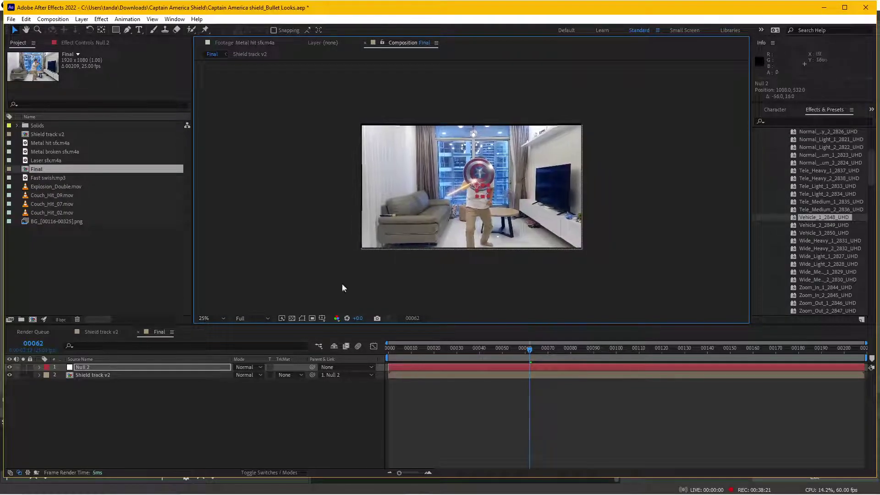
# Scale Null 2 to 106% and check the impact frames at 50% preview size
pyautogui.click(158, 369)
pyautogui.press('s')
pyautogui.moveTo(244, 375); pyautogui.dragTo(249, 374)
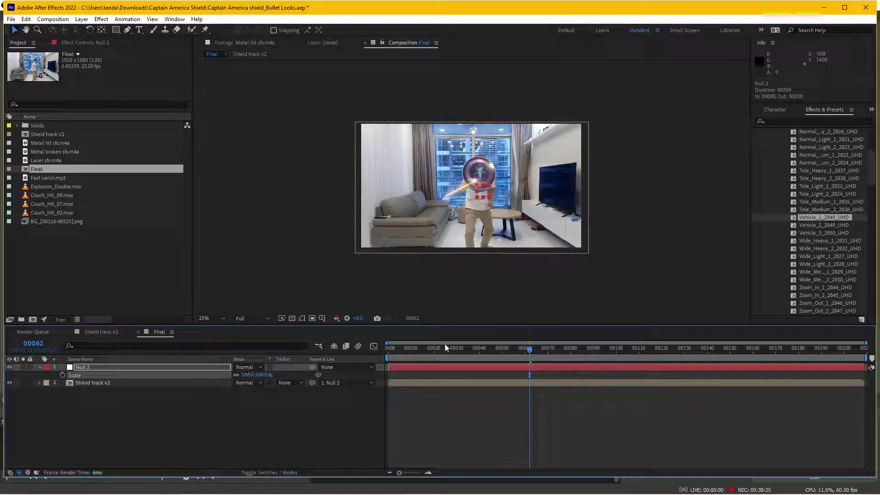
pyautogui.moveTo(529, 352); pyautogui.dragTo(522, 353)
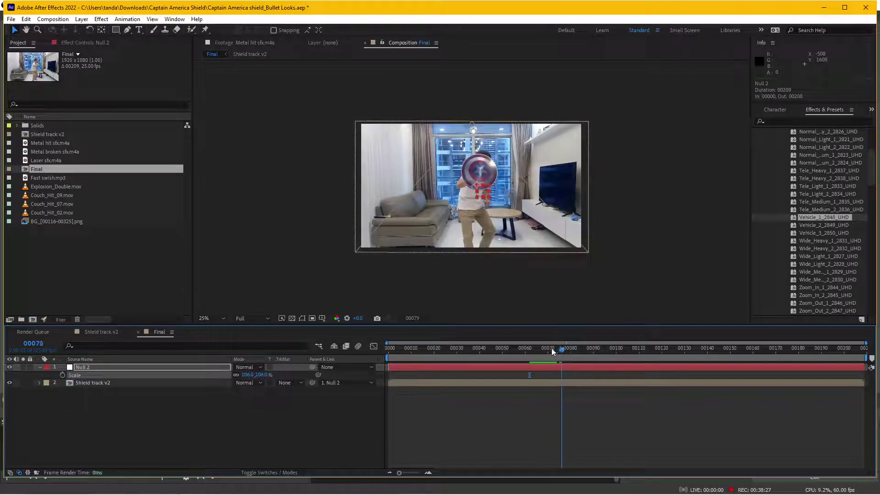
pyautogui.press('.')
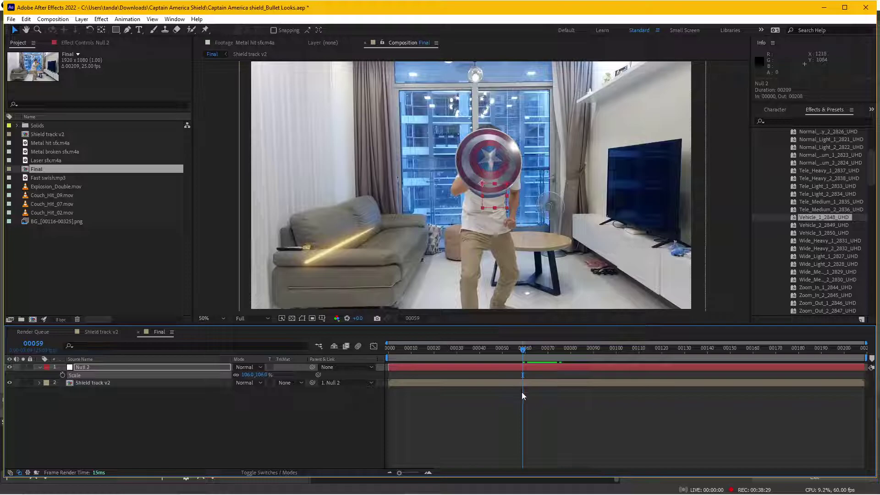
# Delete Shield track v2's shake keyframes between frames 71 and 82
pyautogui.click(527, 383)
pyautogui.press('u')
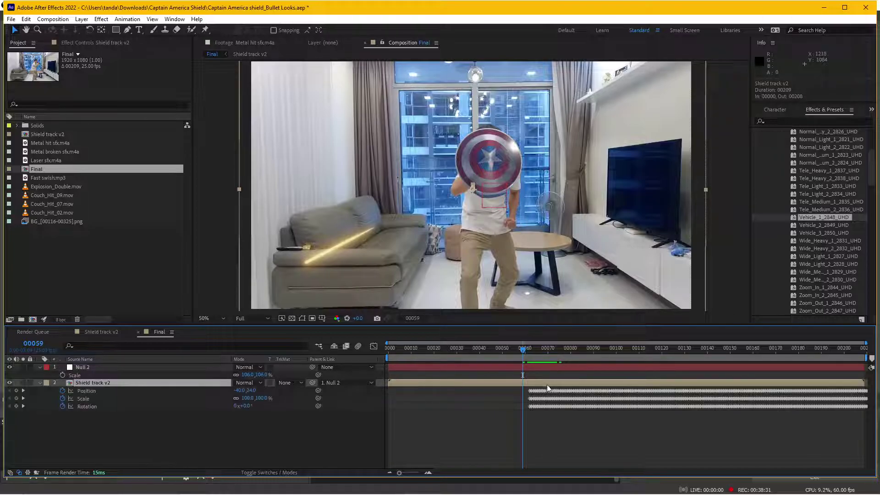
pyautogui.moveTo(532, 352); pyautogui.dragTo(545, 347)
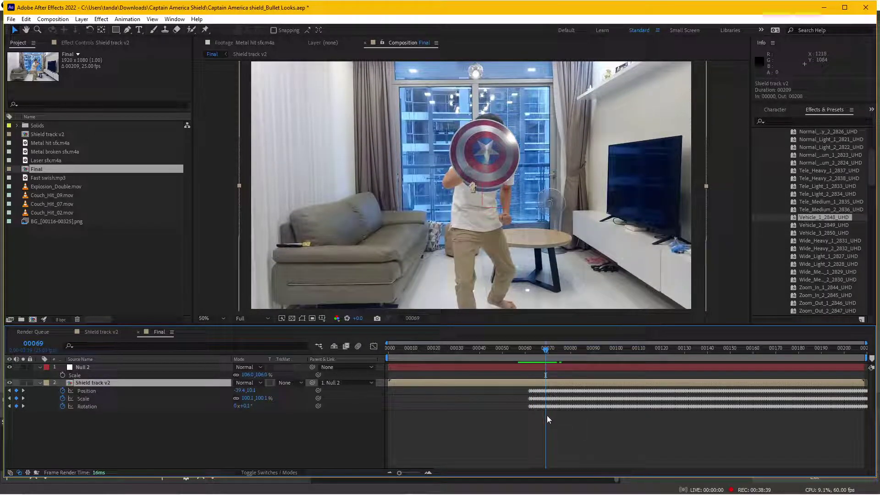
pyautogui.moveTo(547, 415); pyautogui.dragTo(587, 388)
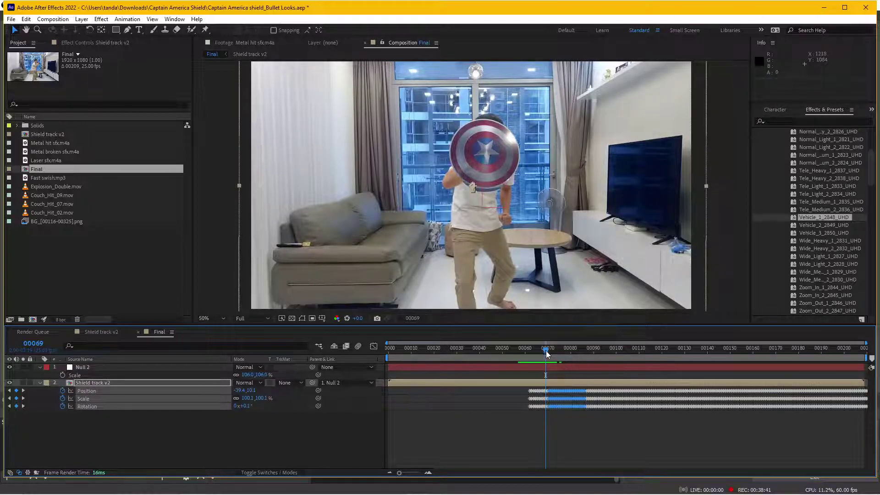
pyautogui.moveTo(545, 351); pyautogui.dragTo(579, 351)
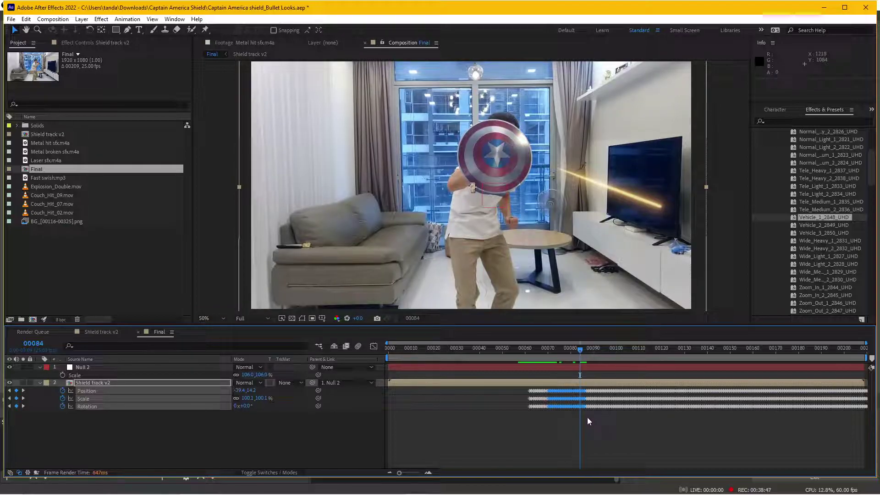
pyautogui.moveTo(578, 397); pyautogui.dragTo(579, 384)
pyautogui.click(591, 416)
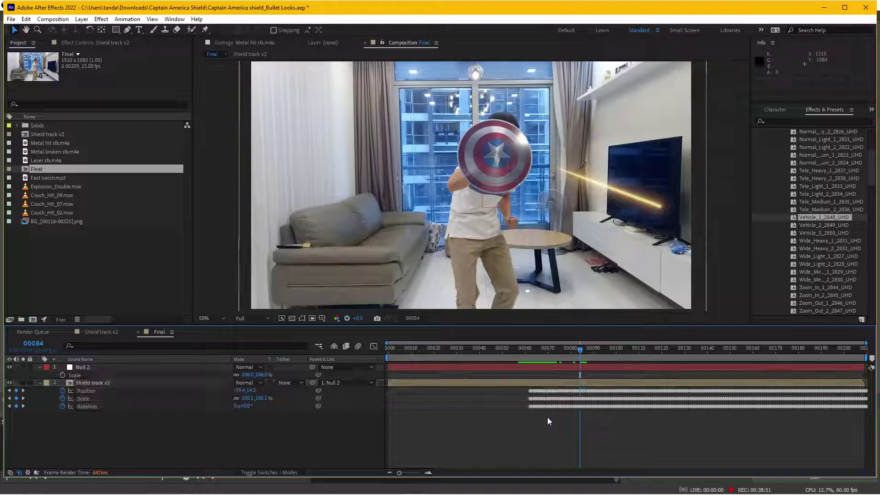
pyautogui.moveTo(549, 411); pyautogui.dragTo(575, 391)
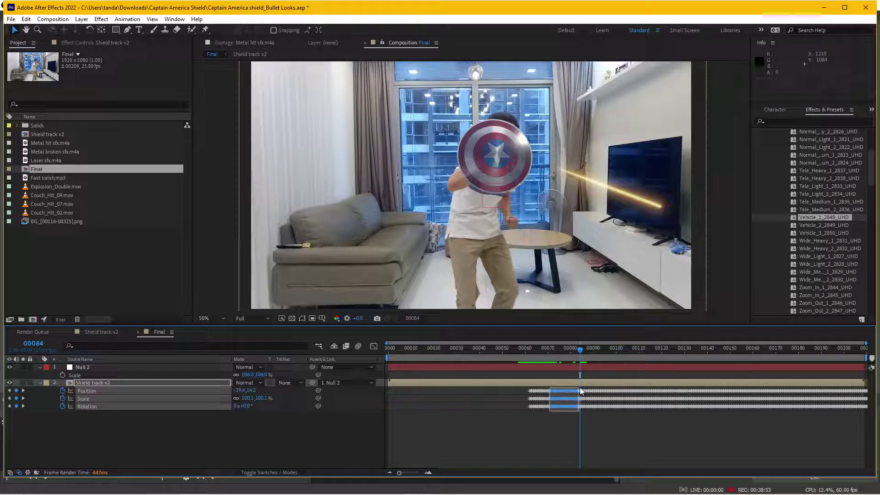
pyautogui.press('Delete')
# Delete the unwanted shake keyframes after the frame-84 impact, around frames 89–102
pyautogui.moveTo(549, 353)
pyautogui.mouseDown()
pyautogui.moveTo(601, 355)
pyautogui.moveTo(587, 359)
pyautogui.mouseUp()
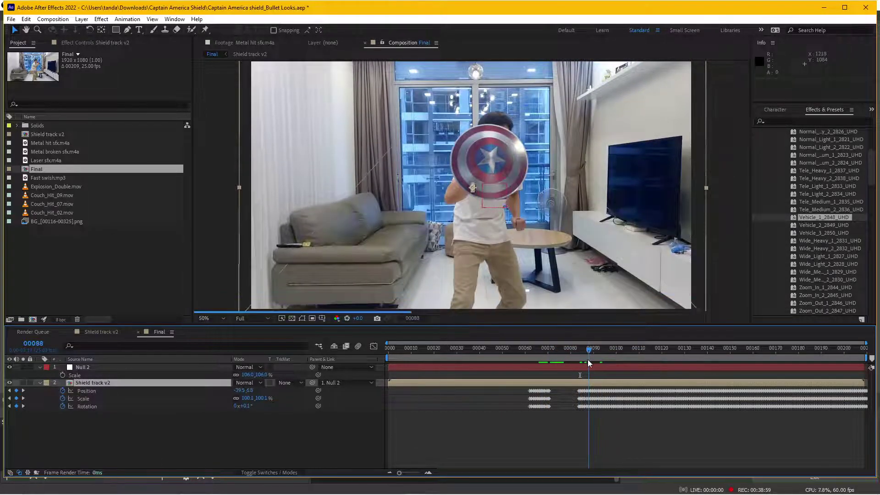
pyautogui.moveTo(587, 359); pyautogui.dragTo(591, 359)
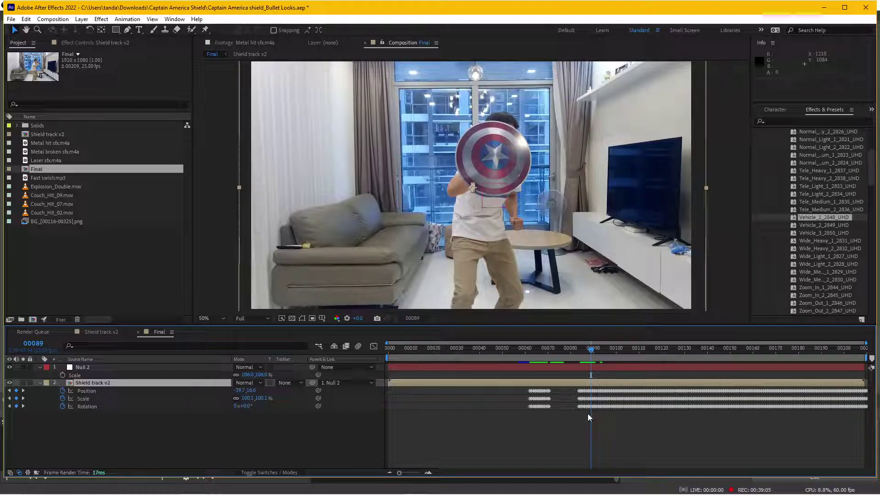
pyautogui.moveTo(591, 414); pyautogui.dragTo(603, 390)
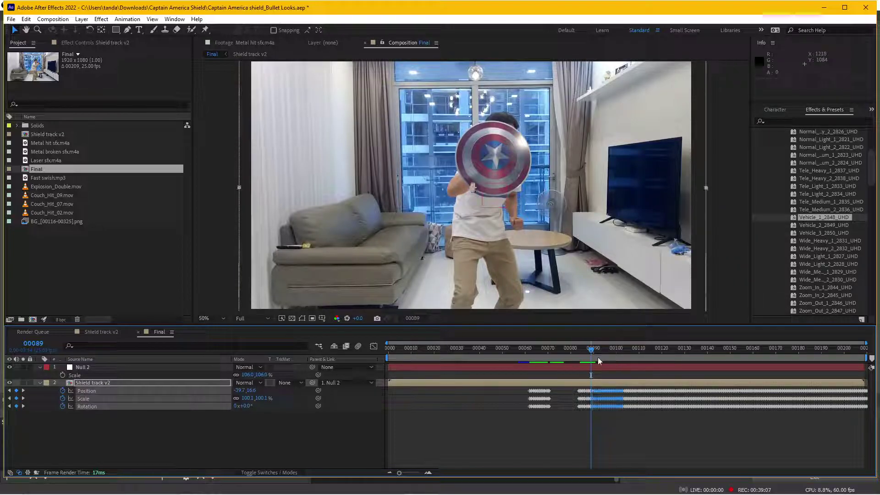
pyautogui.click(606, 348)
pyautogui.moveTo(610, 348)
pyautogui.mouseDown()
pyautogui.moveTo(659, 349)
pyautogui.moveTo(651, 353)
pyautogui.mouseUp()
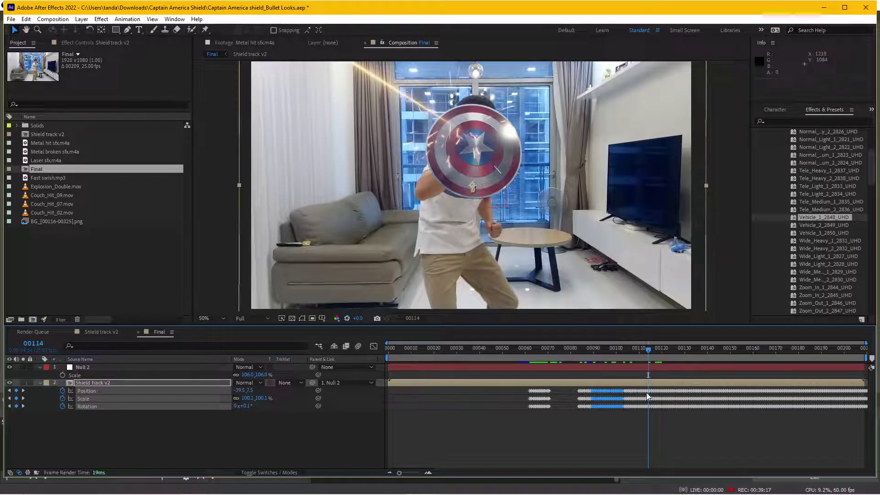
pyautogui.moveTo(633, 392); pyautogui.dragTo(638, 391)
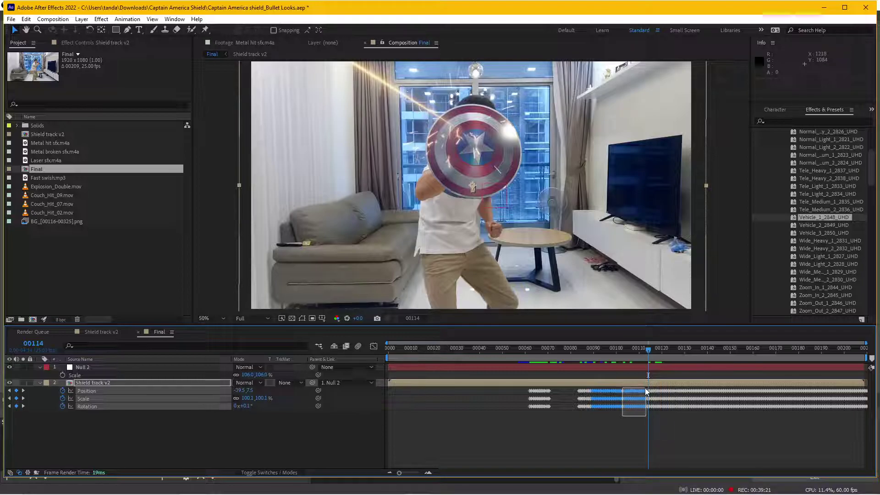
pyautogui.press('Delete')
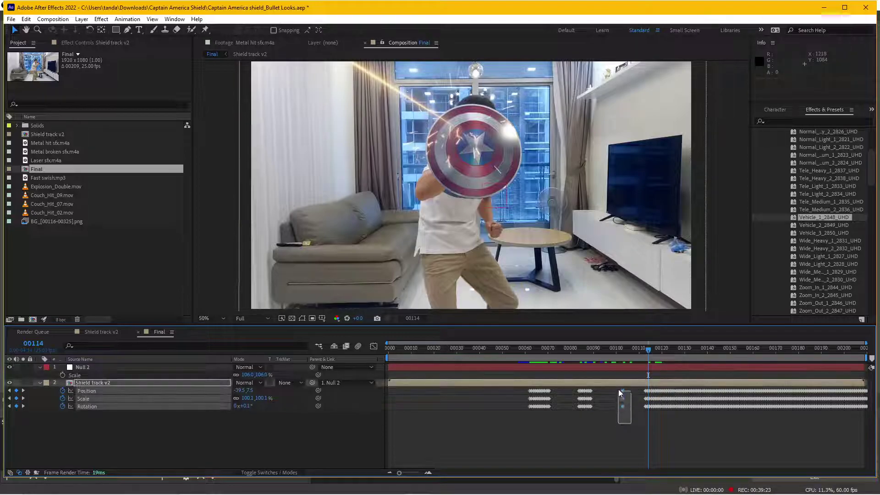
# Delete the shake keyframes from about frame 119 up to frame 155
pyautogui.click(641, 411)
pyautogui.click(644, 387)
pyautogui.click(675, 395)
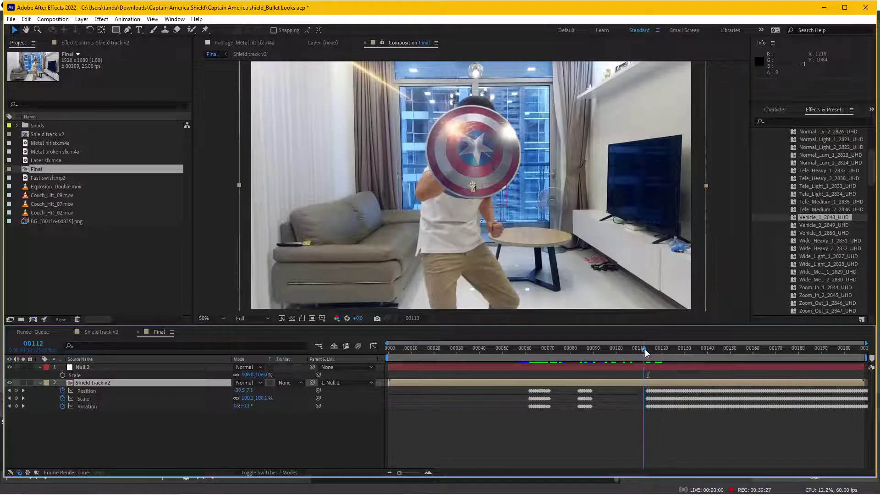
pyautogui.moveTo(648, 349)
pyautogui.mouseDown()
pyautogui.moveTo(688, 349)
pyautogui.moveTo(661, 359)
pyautogui.mouseUp()
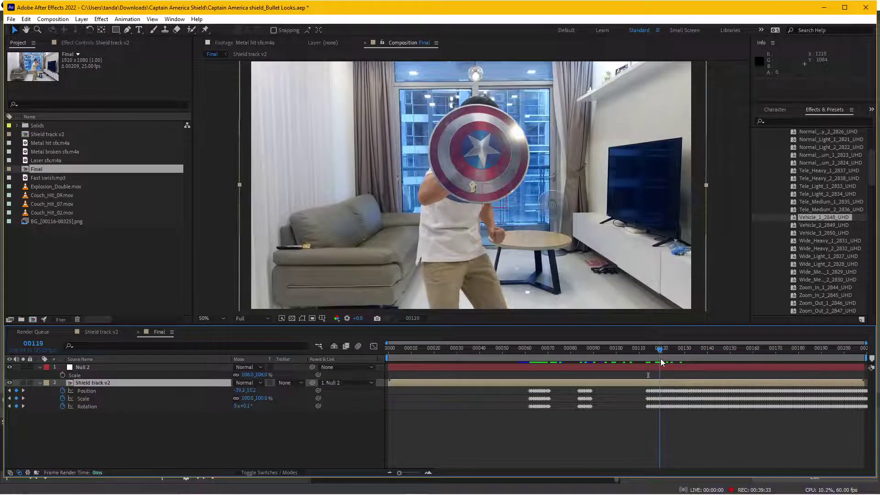
pyautogui.moveTo(661, 414); pyautogui.dragTo(707, 386)
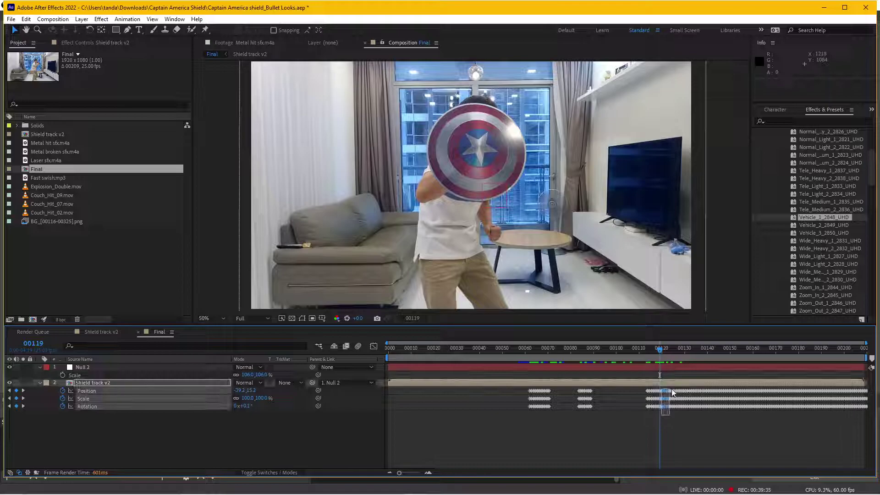
pyautogui.moveTo(678, 348); pyautogui.dragTo(742, 350)
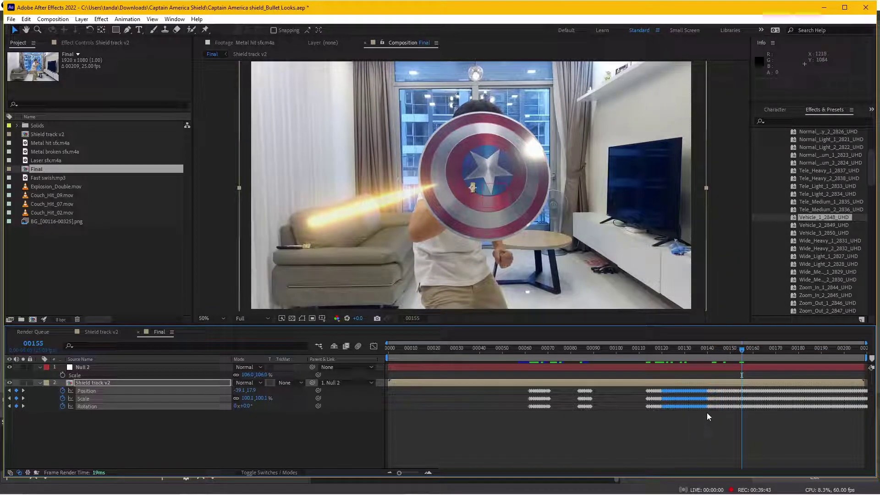
pyautogui.moveTo(707, 412)
pyautogui.mouseDown()
pyautogui.moveTo(718, 393)
pyautogui.moveTo(742, 389)
pyautogui.mouseUp()
pyautogui.press('Delete')
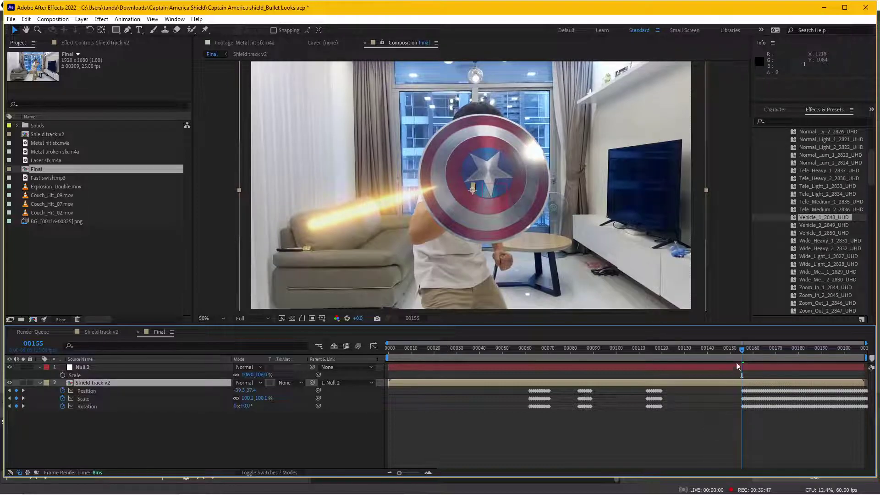
# Delete all remaining shake keyframes after frame 171
pyautogui.moveTo(748, 348); pyautogui.dragTo(770, 344)
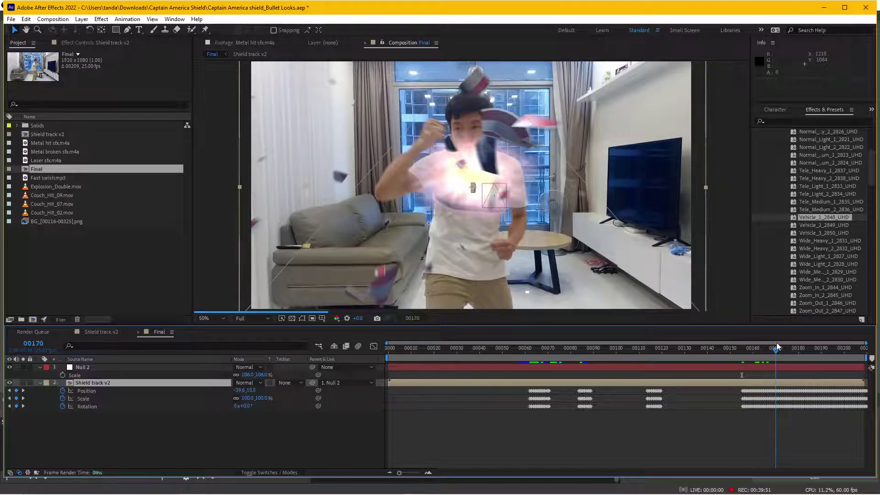
pyautogui.moveTo(770, 344); pyautogui.dragTo(776, 342)
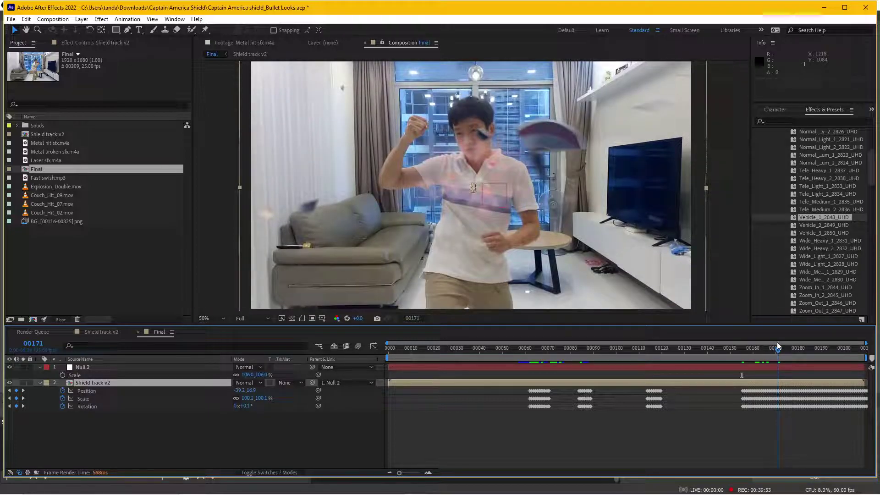
pyautogui.moveTo(779, 412); pyautogui.dragTo(868, 387)
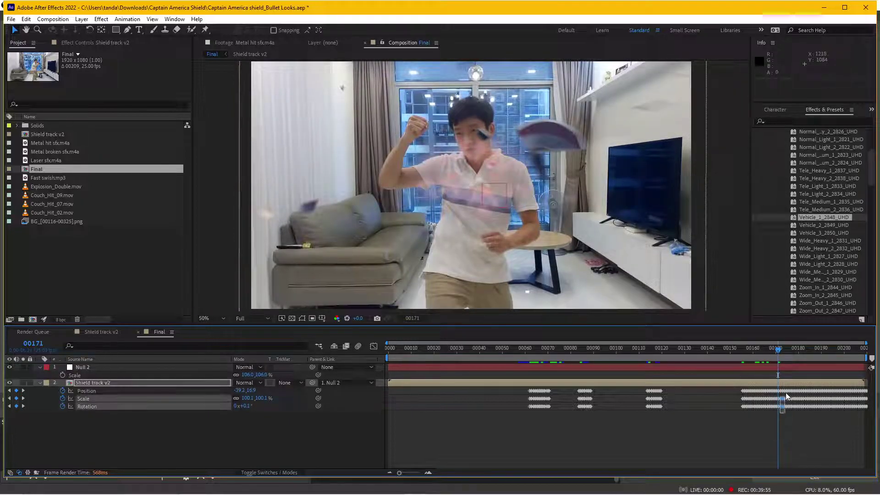
pyautogui.press('Delete')
# Preview the trimmed shake from frame 62 and reselect Shield track v2
pyautogui.click(749, 456)
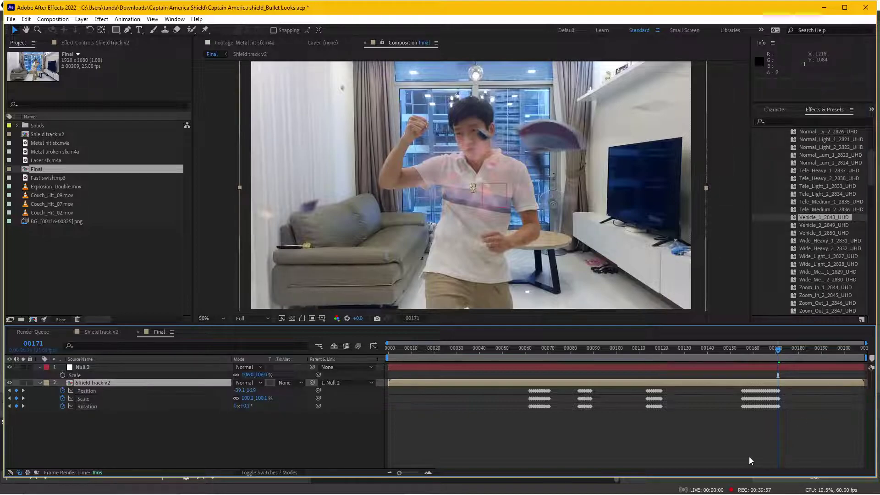
pyautogui.moveTo(742, 354); pyautogui.dragTo(529, 351)
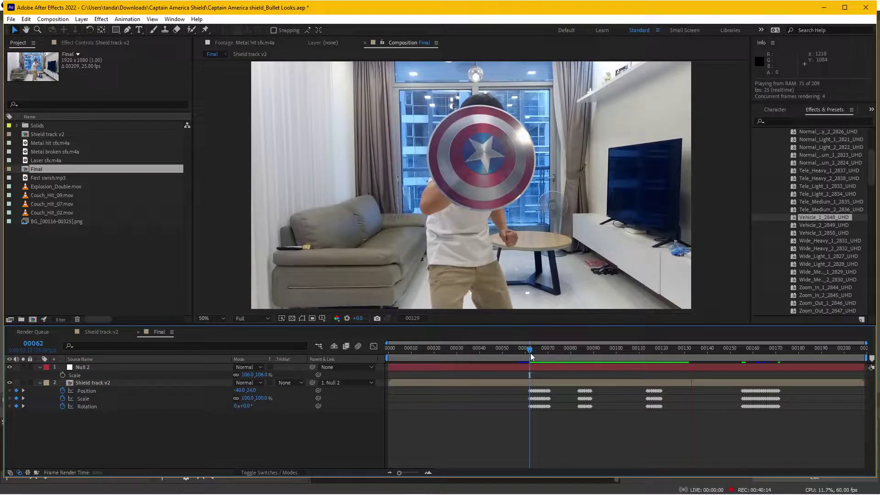
pyautogui.press('space')
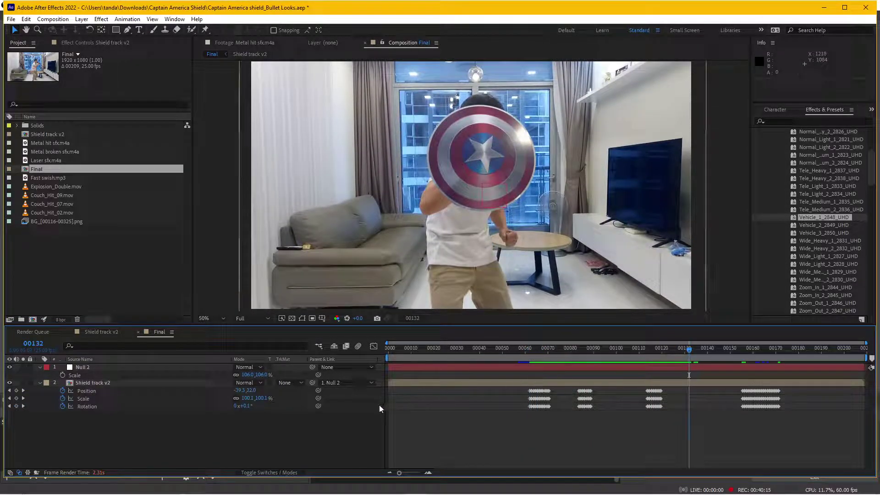
pyautogui.click(105, 367)
pyautogui.click(109, 383)
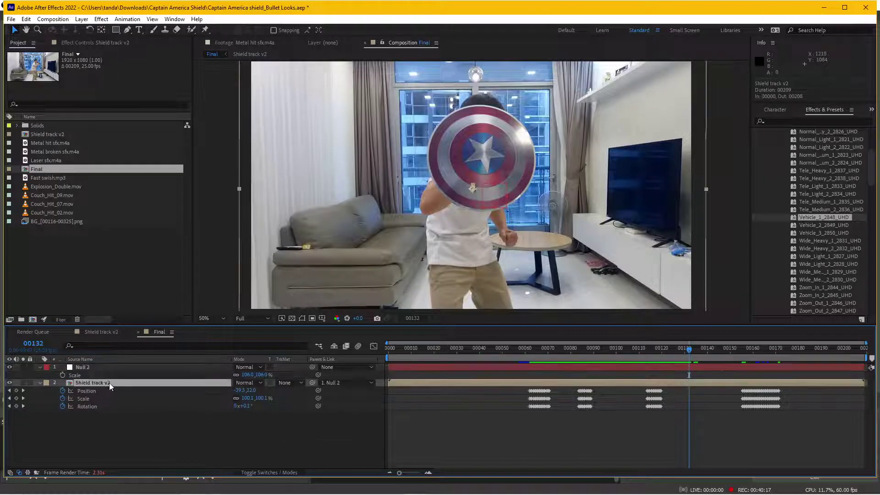
# Apply RG Magic Bullet Looks to Shield track v2 and show its effect settings
pyautogui.click(102, 20)
pyautogui.moveTo(238, 32)
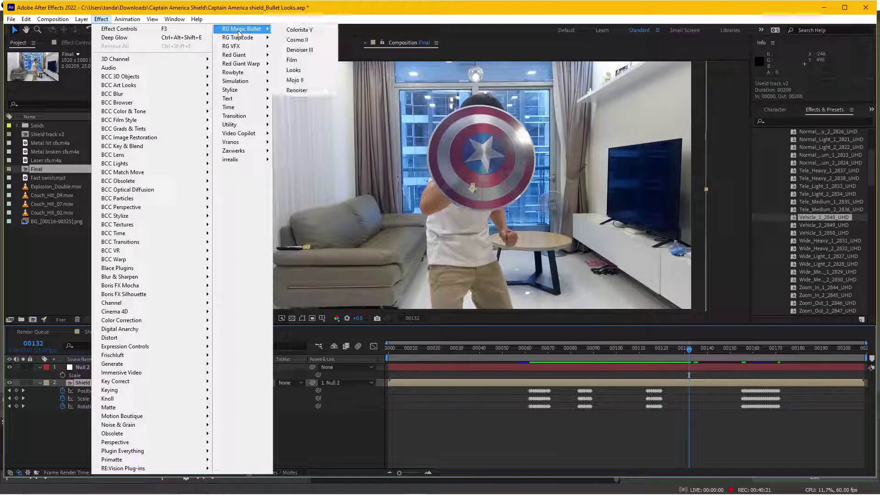
pyautogui.click(300, 70)
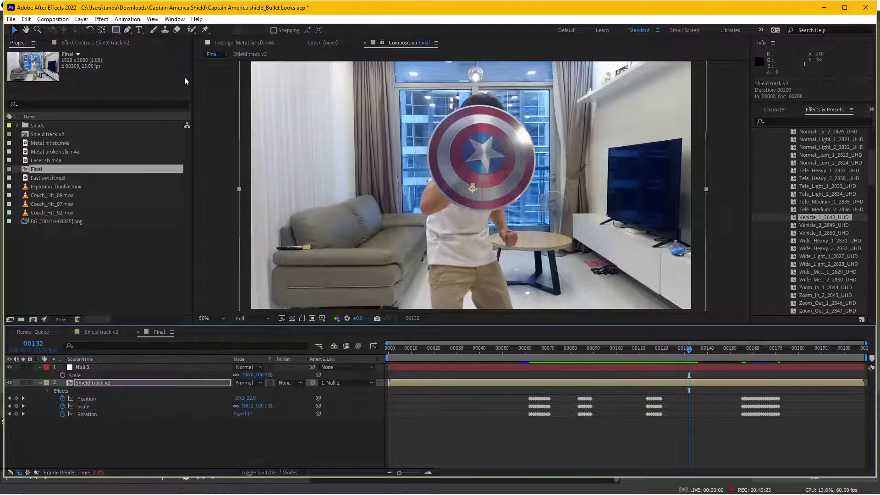
pyautogui.click(96, 42)
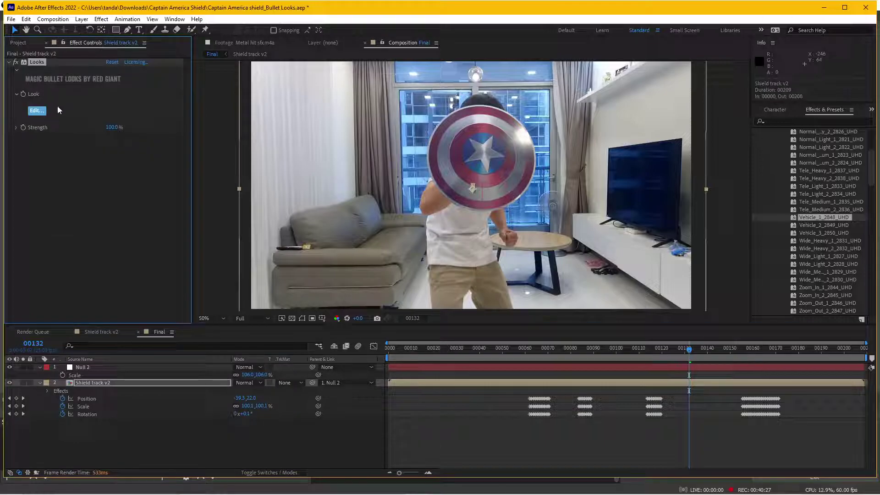
# Compare several Blockbuster looks, then apply Classic Tension and return to After Effects
pyautogui.click(37, 111)
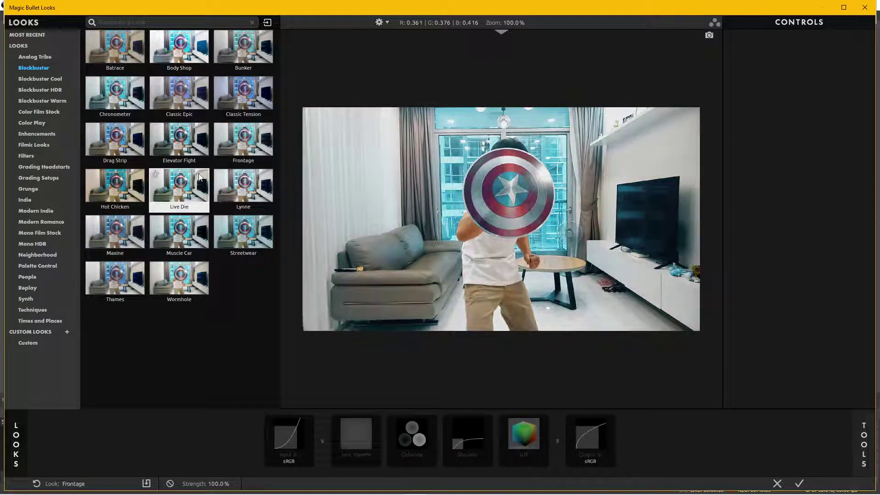
pyautogui.click(194, 145)
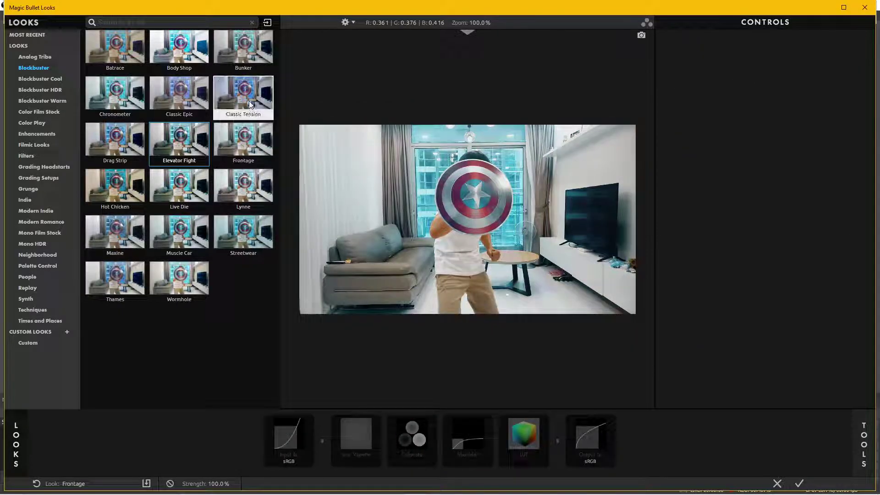
pyautogui.click(249, 101)
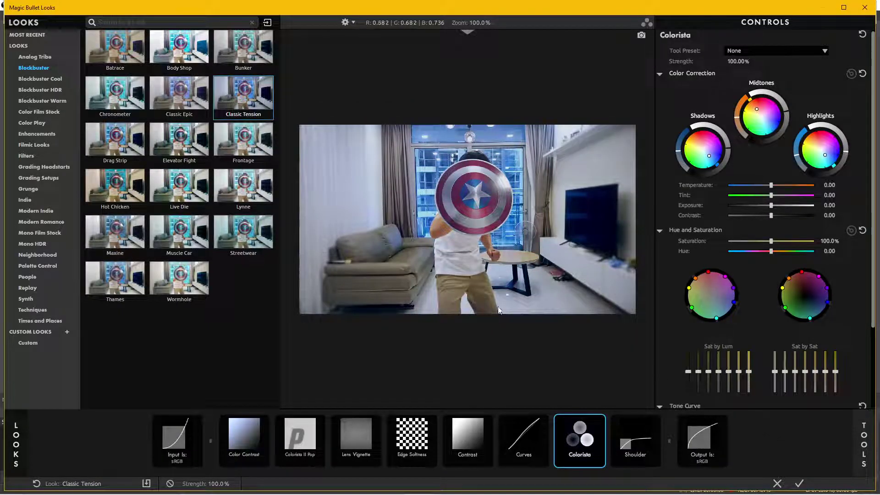
pyautogui.click(243, 140)
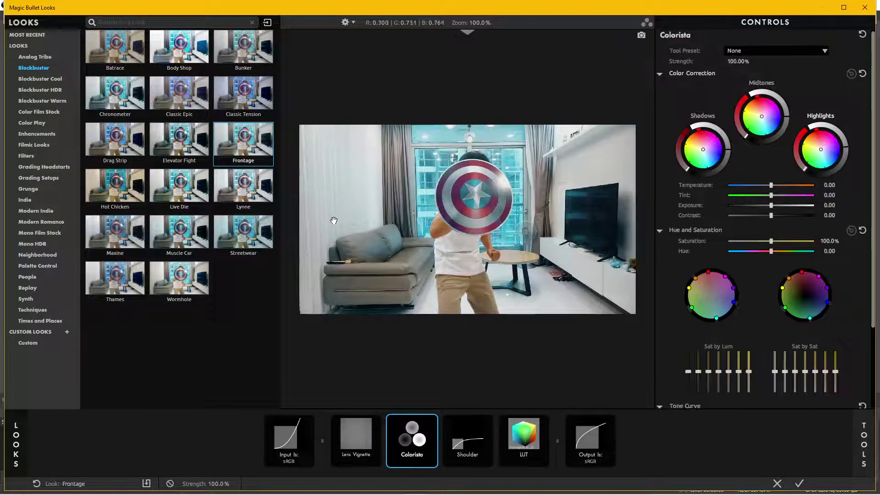
pyautogui.click(243, 186)
pyautogui.click(193, 196)
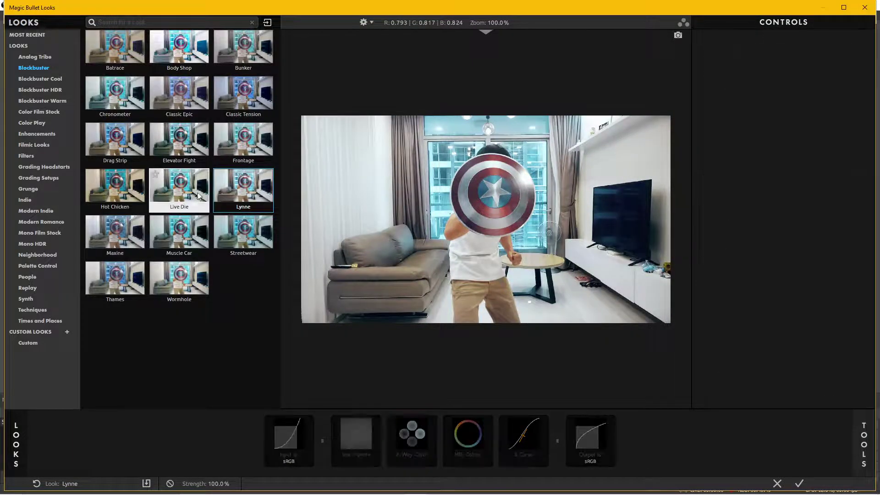
pyautogui.click(241, 190)
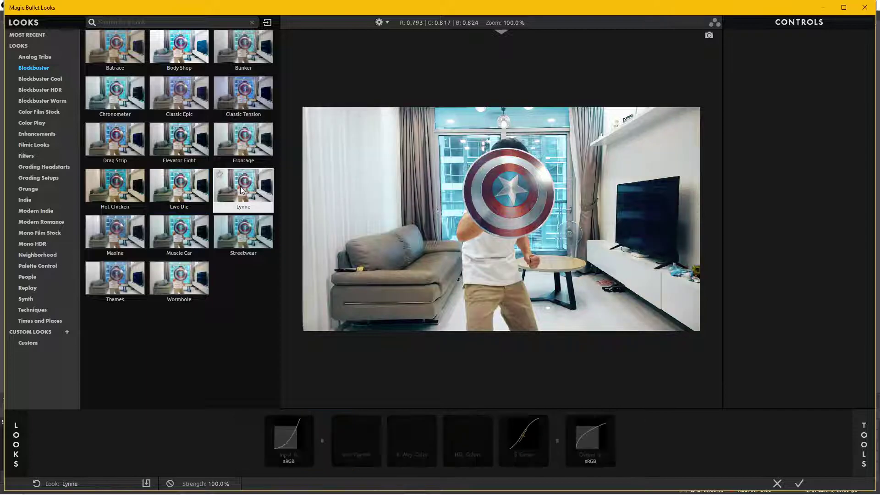
pyautogui.click(242, 145)
pyautogui.click(237, 104)
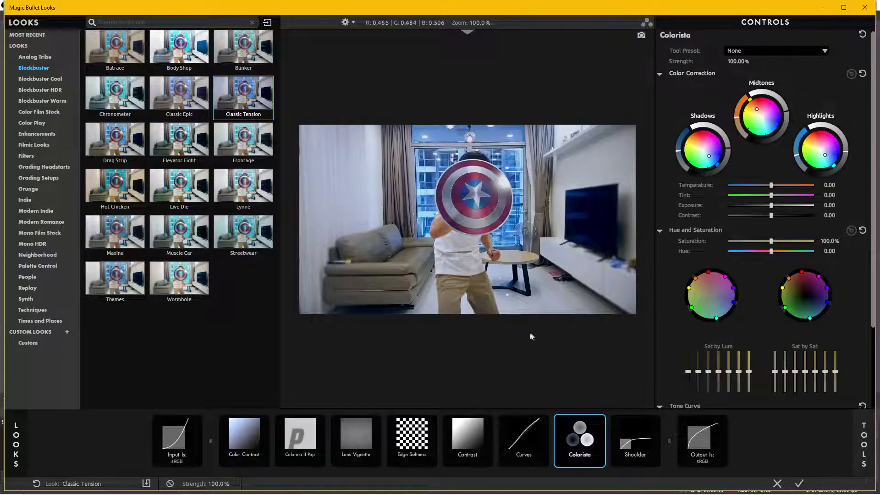
pyautogui.click(798, 483)
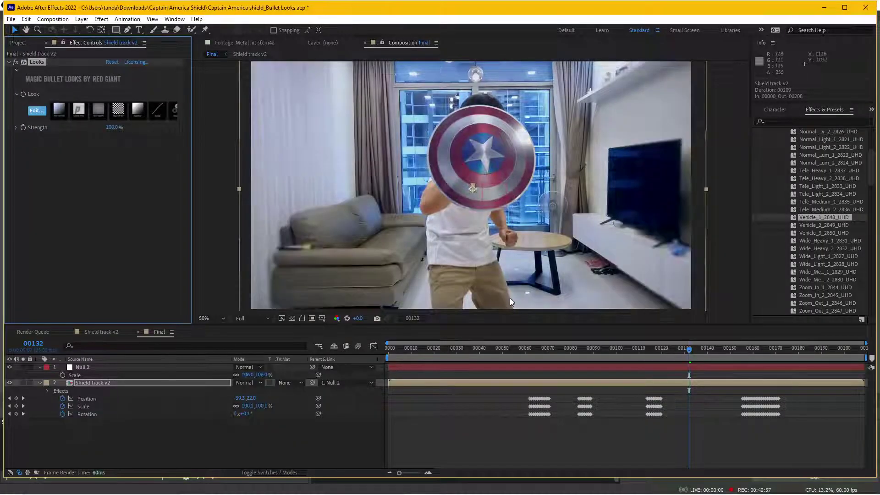
# Review the graded shot around frames 71–90, then switch to the Project panel
pyautogui.scroll(-2, 552, 282)
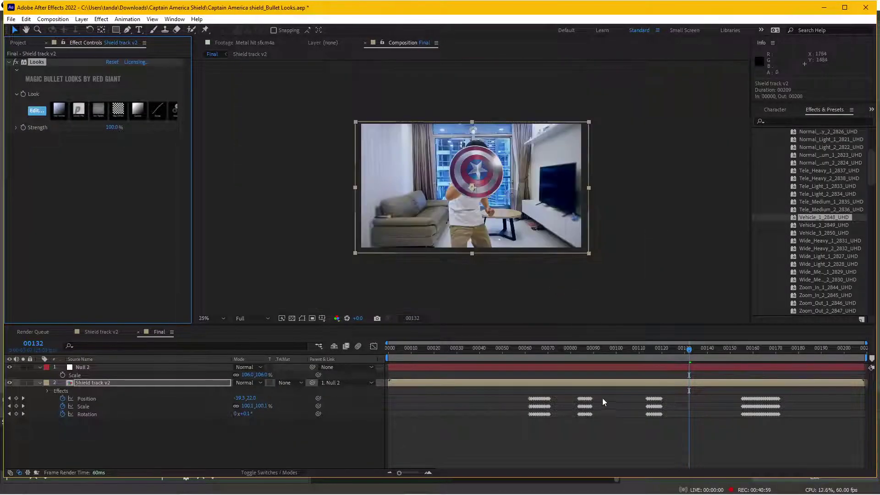
pyautogui.click(594, 356)
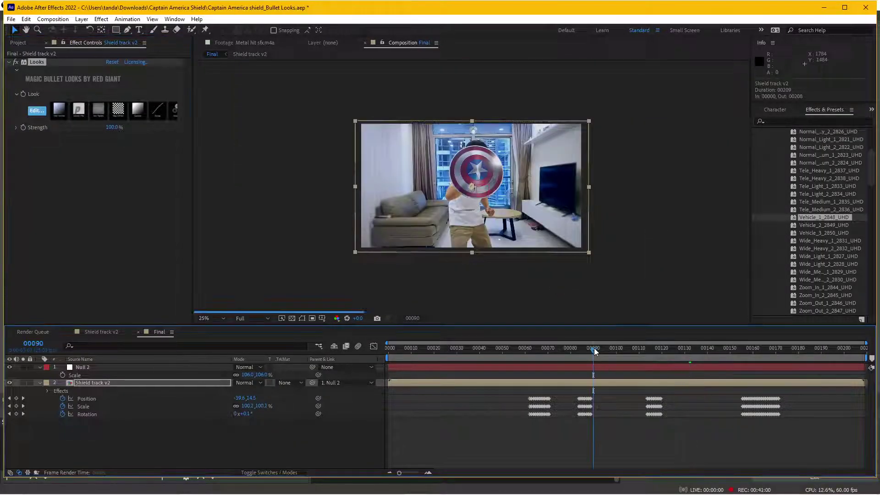
pyautogui.click(477, 418)
pyautogui.click(550, 351)
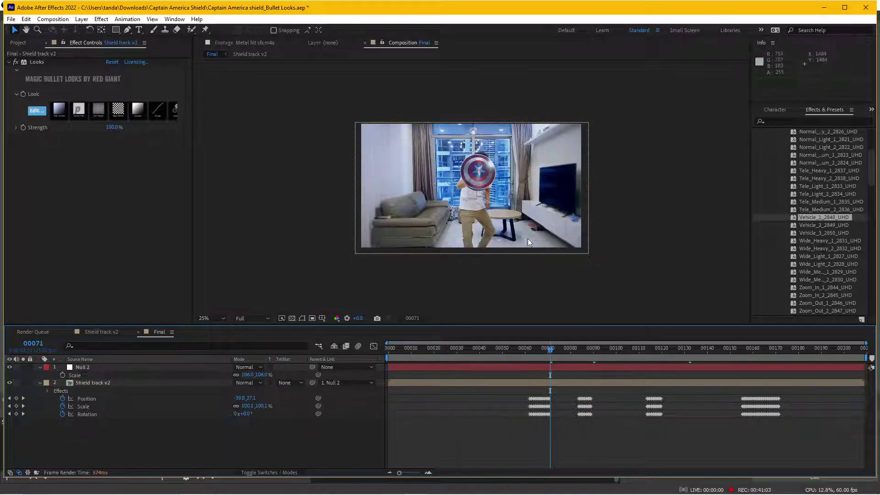
pyautogui.scroll(2, 495, 205)
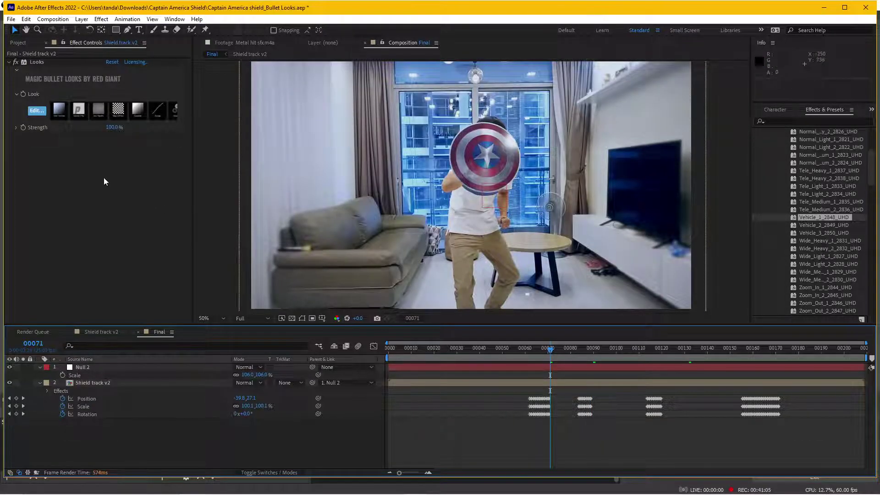
pyautogui.click(108, 384)
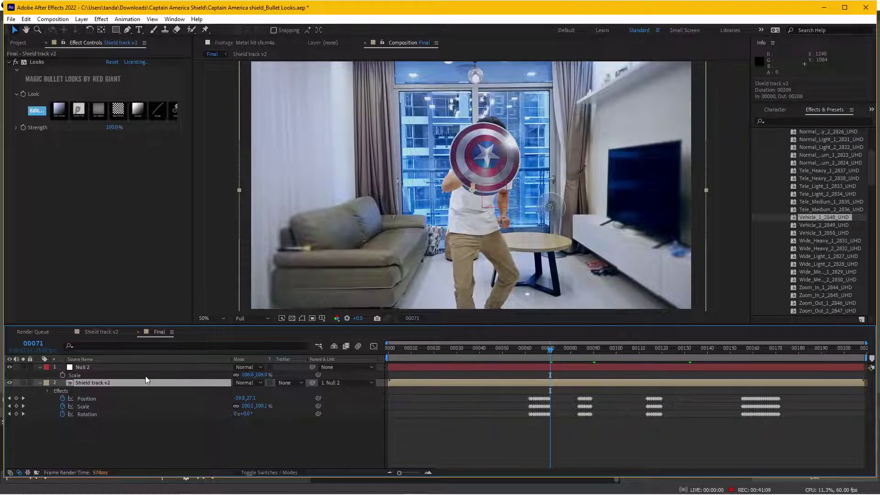
pyautogui.click(21, 42)
# Cancel the import dialog and listen to Laser sfx.m4a in the footage preview
pyautogui.doubleClick(78, 249)
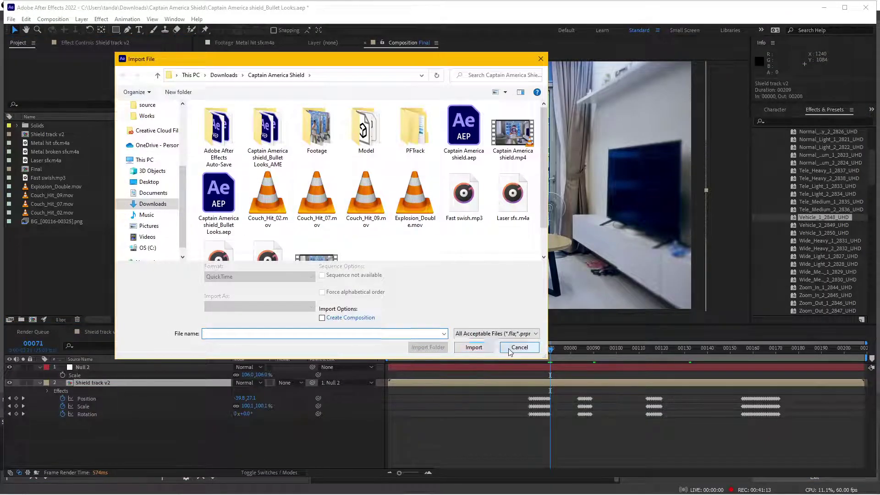
pyautogui.click(519, 347)
pyautogui.doubleClick(51, 143)
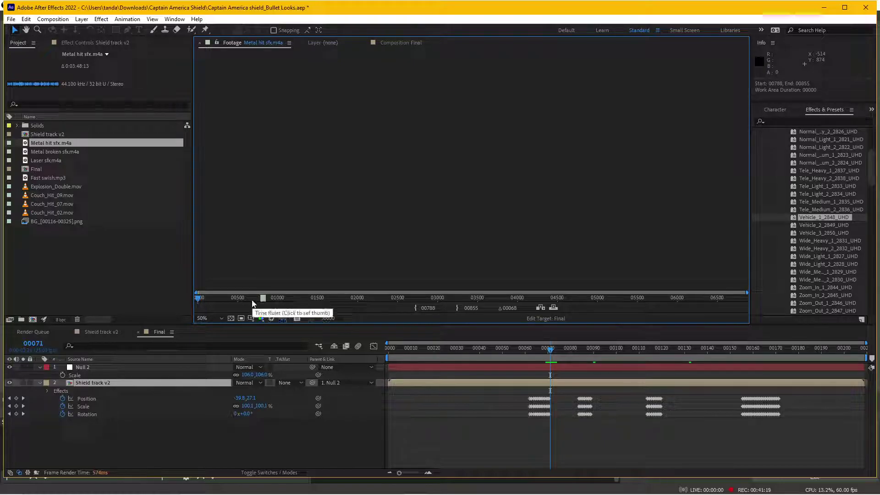
pyautogui.click(251, 297)
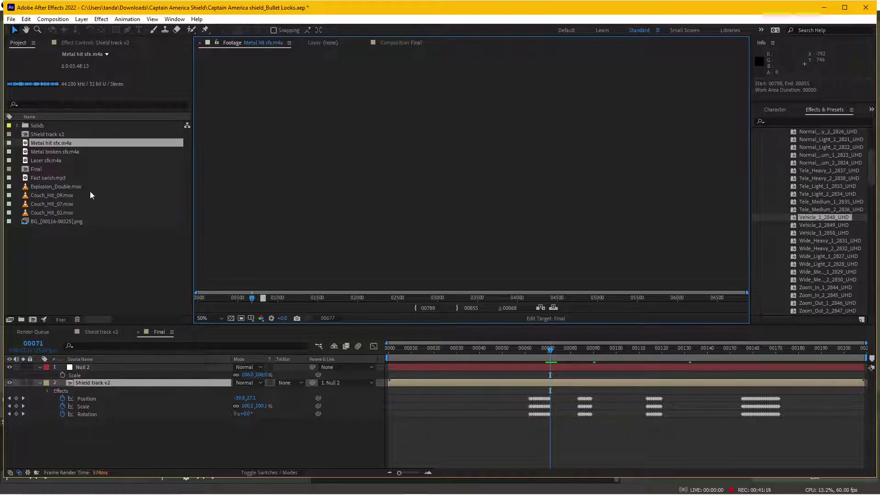
pyautogui.click(61, 163)
pyautogui.moveTo(61, 167); pyautogui.dragTo(245, 257)
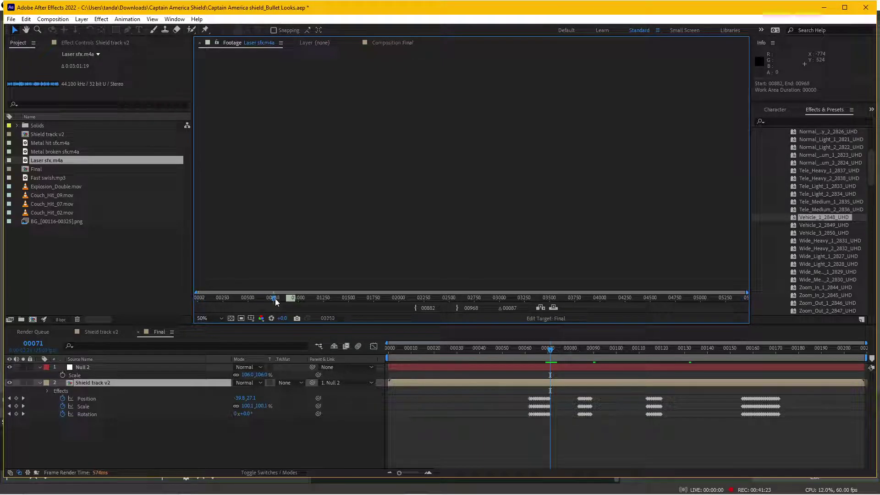
pyautogui.moveTo(276, 302); pyautogui.dragTo(296, 297)
pyautogui.press('space')
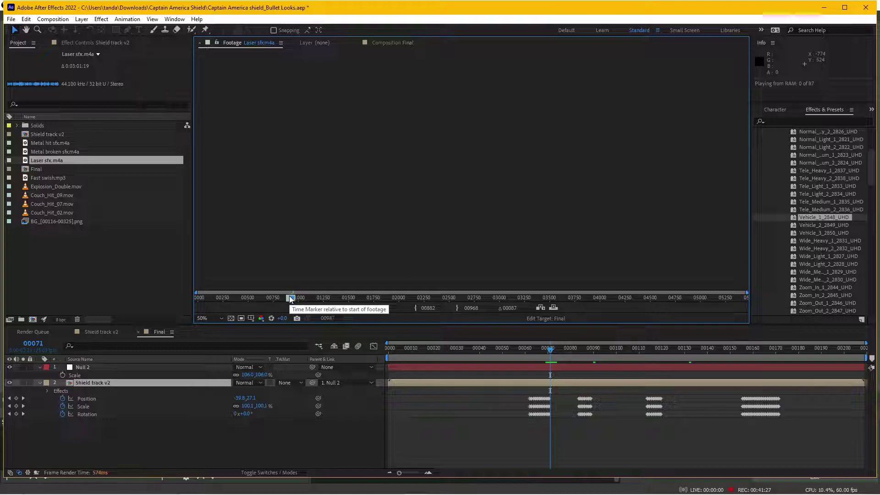
pyautogui.press('space')
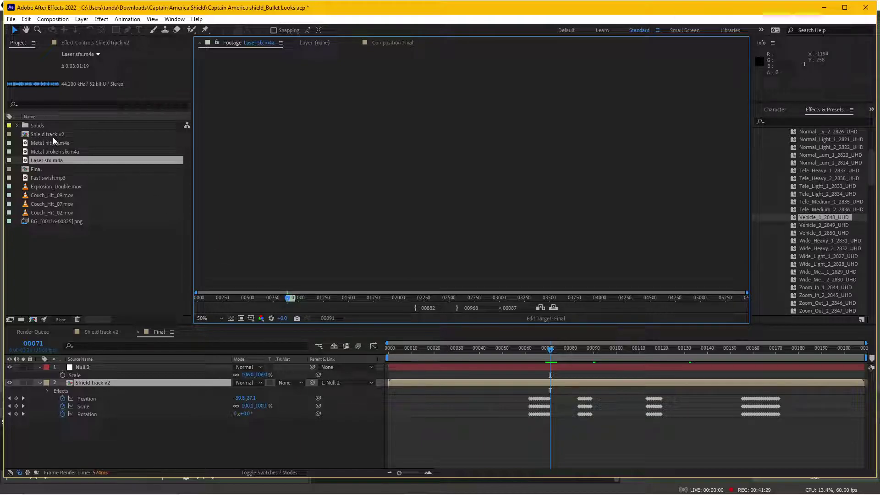
# Listen to Metal hit sfx.m4a and Metal broken sfx.m4a, then go back to the Final comp
pyautogui.doubleClick(54, 142)
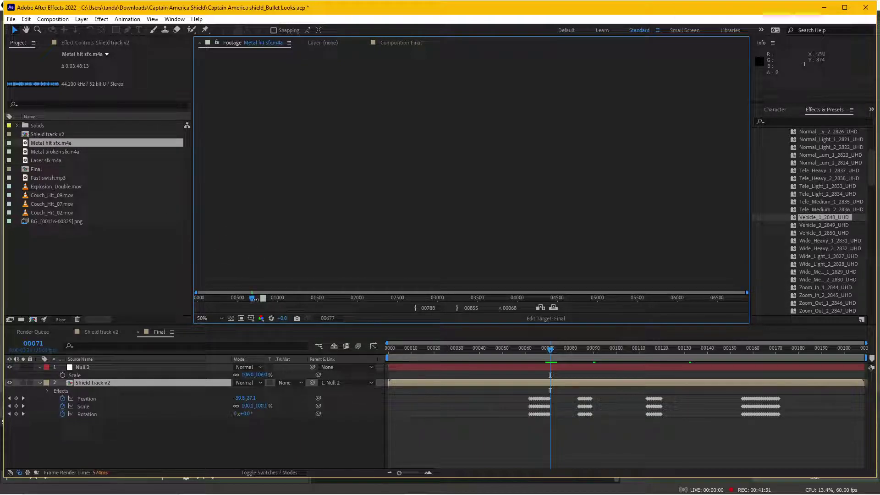
pyautogui.press('space')
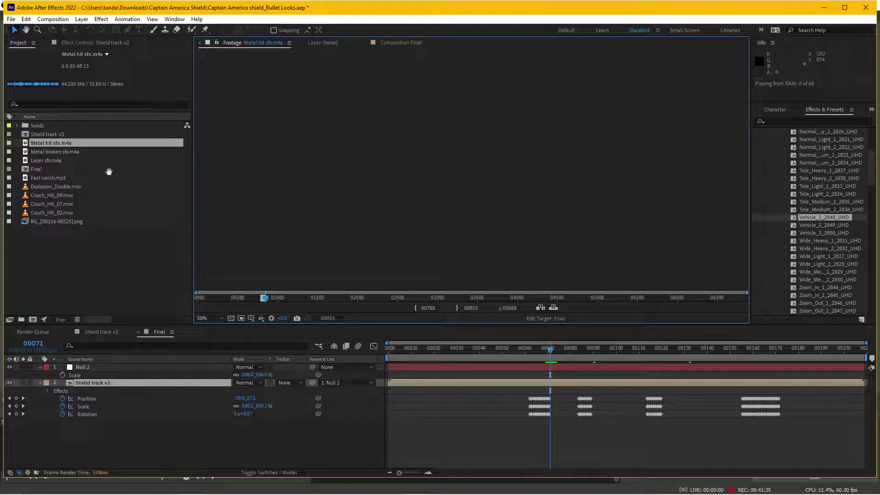
pyautogui.press('space')
pyautogui.doubleClick(54, 152)
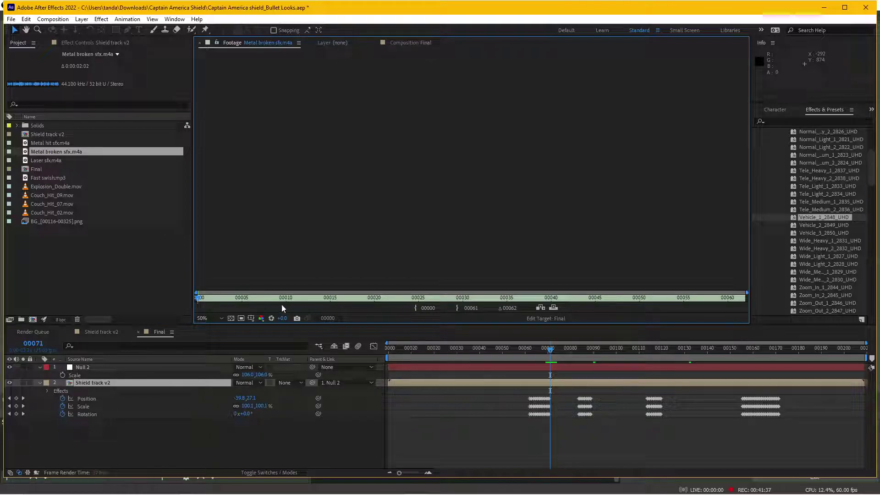
pyautogui.press('space')
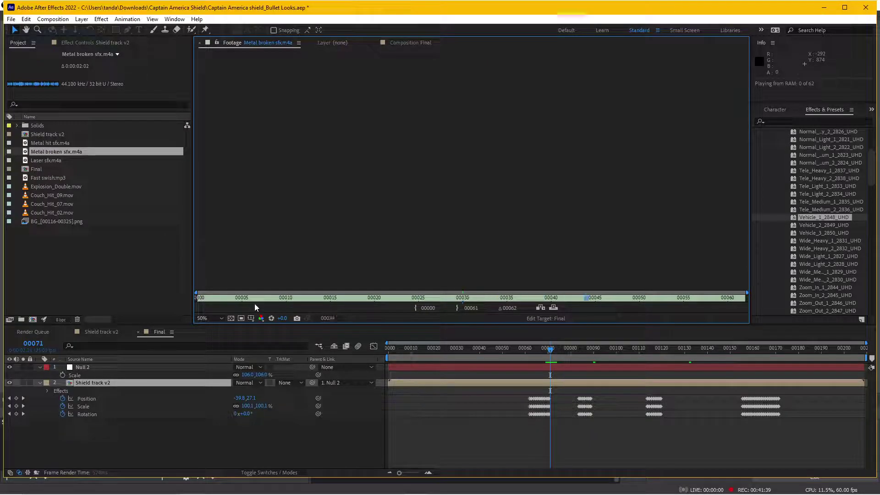
pyautogui.click(51, 178)
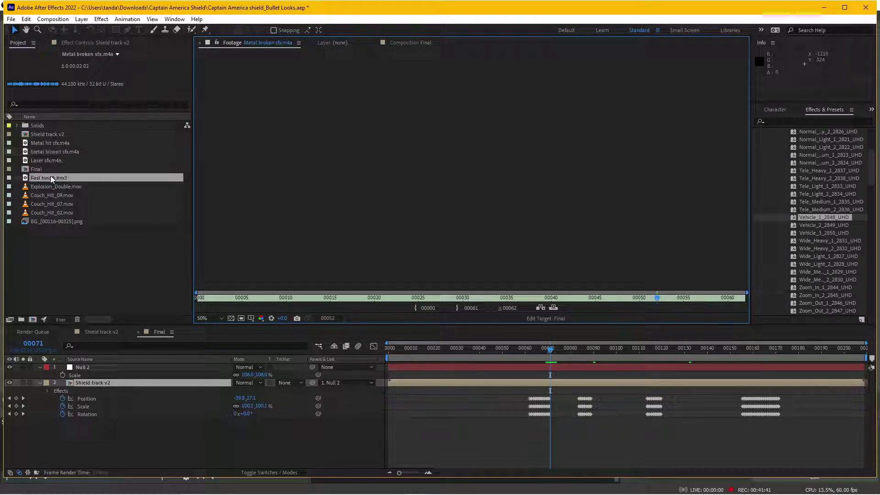
pyautogui.click(420, 389)
pyautogui.click(422, 348)
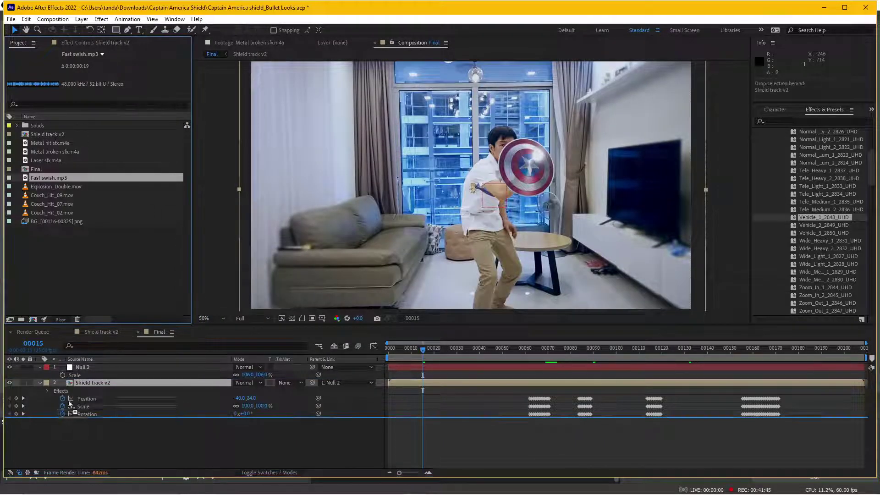
# Add Fast swish.mp3 at the start of the Final comp and preview it
pyautogui.moveTo(38, 180); pyautogui.dragTo(74, 419)
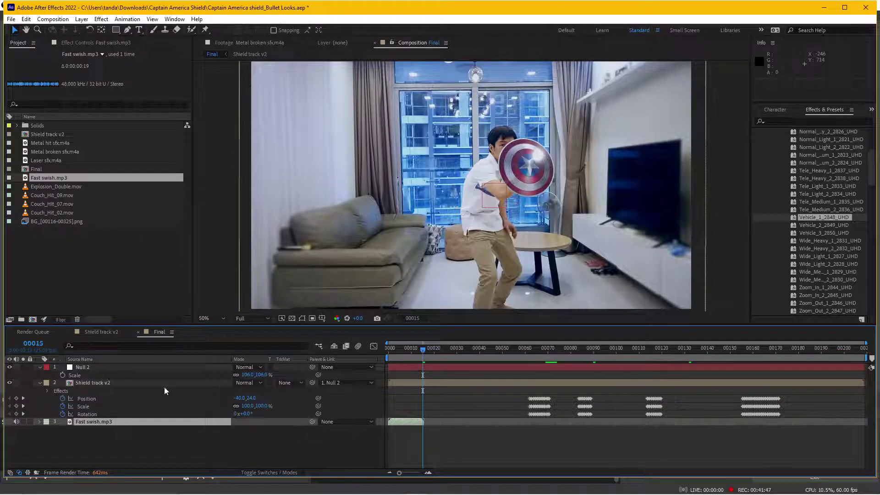
pyautogui.click(39, 421)
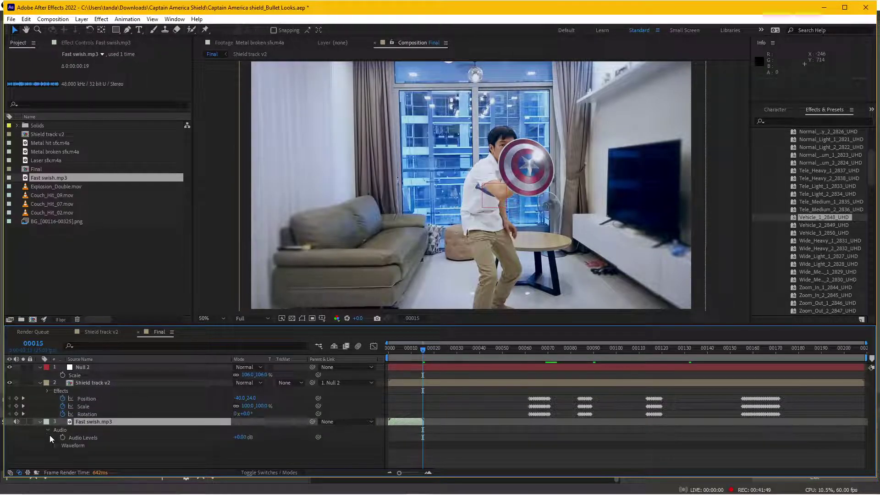
pyautogui.press('l')
pyautogui.press('l')
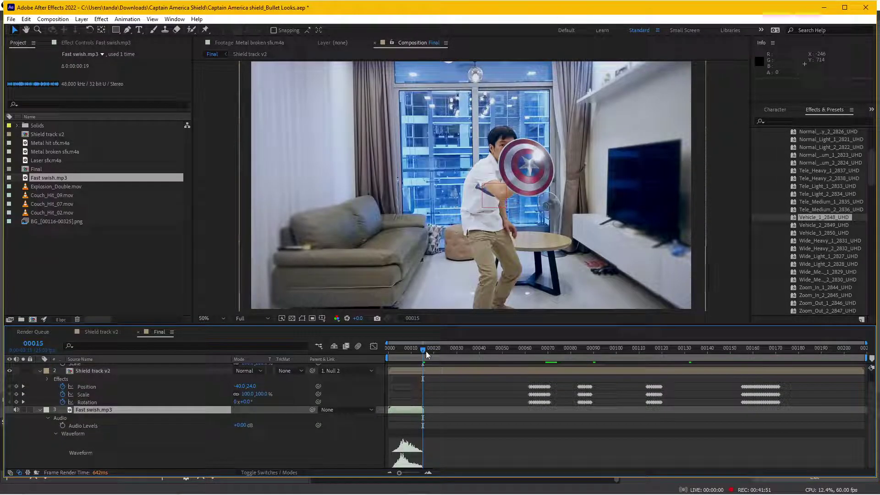
pyautogui.moveTo(398, 349); pyautogui.dragTo(402, 356)
pyautogui.press('space')
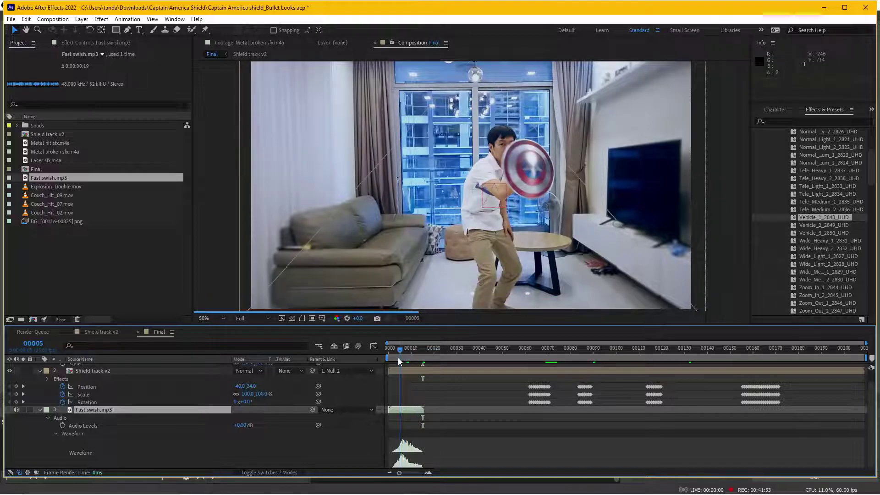
pyautogui.click(39, 410)
pyautogui.click(531, 350)
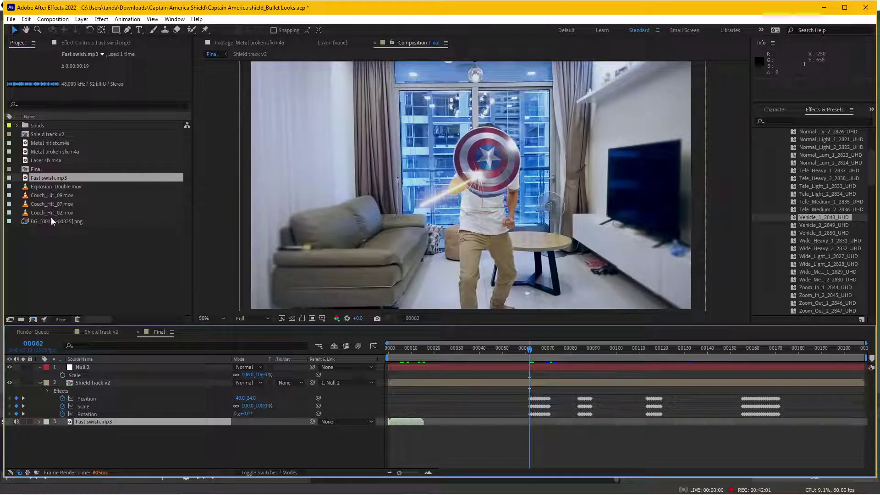
# Add Laser sfx.m4a, trim its in-point, and slide it to start at frame 56
pyautogui.moveTo(43, 158); pyautogui.dragTo(62, 424)
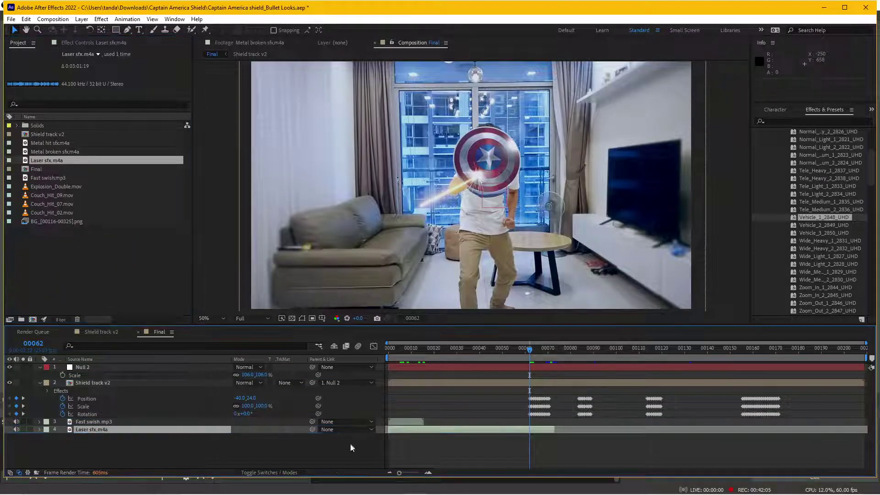
pyautogui.click(46, 437)
pyautogui.click(55, 452)
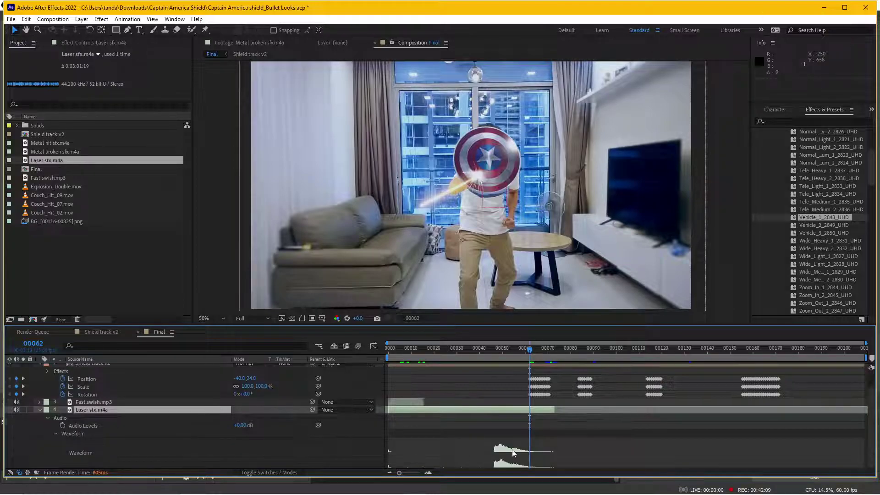
pyautogui.moveTo(389, 409); pyautogui.dragTo(485, 407)
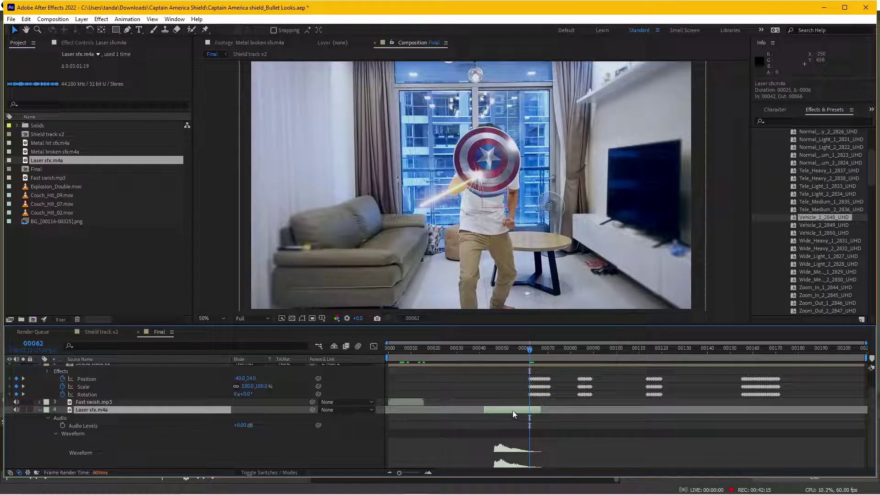
pyautogui.moveTo(512, 411)
pyautogui.mouseDown()
pyautogui.moveTo(559, 412)
pyautogui.moveTo(544, 417)
pyautogui.mouseUp()
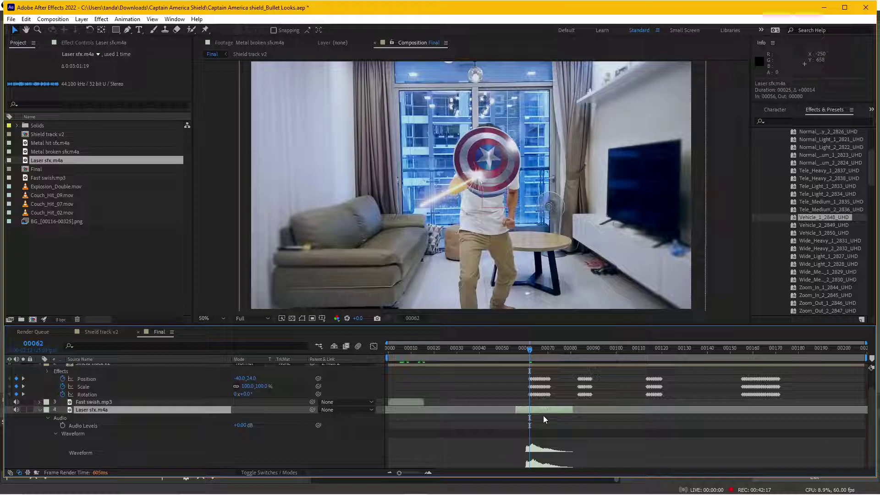
pyautogui.click(537, 349)
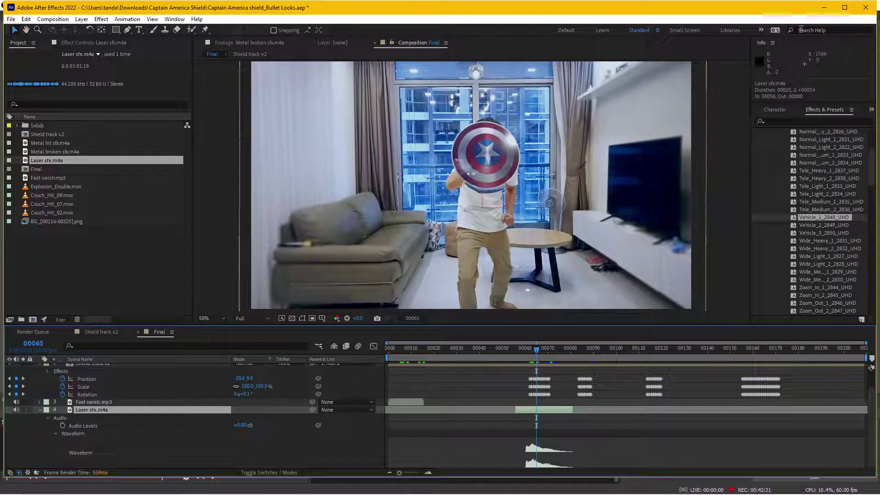
# Open the rendered Captain America shield.mp4 from the project folder in VLC
pyautogui.click(823, 7)
pyautogui.click(269, 489)
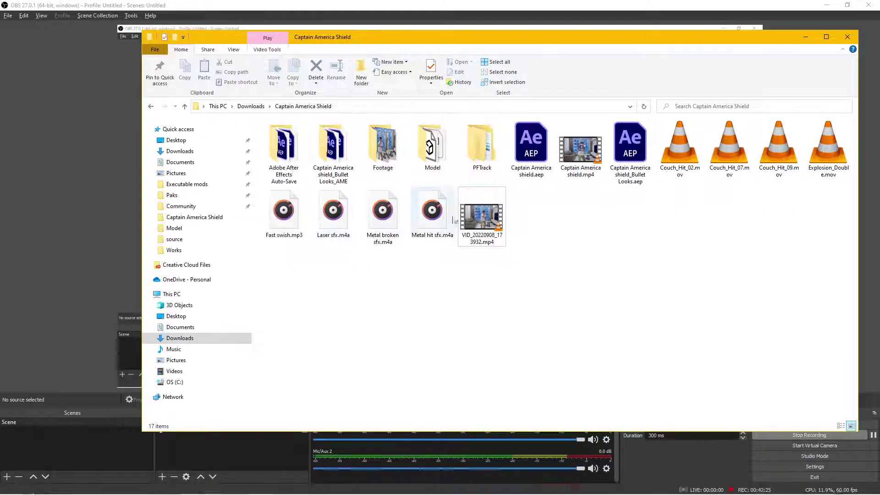
pyautogui.click(587, 153)
pyautogui.doubleClick(587, 153)
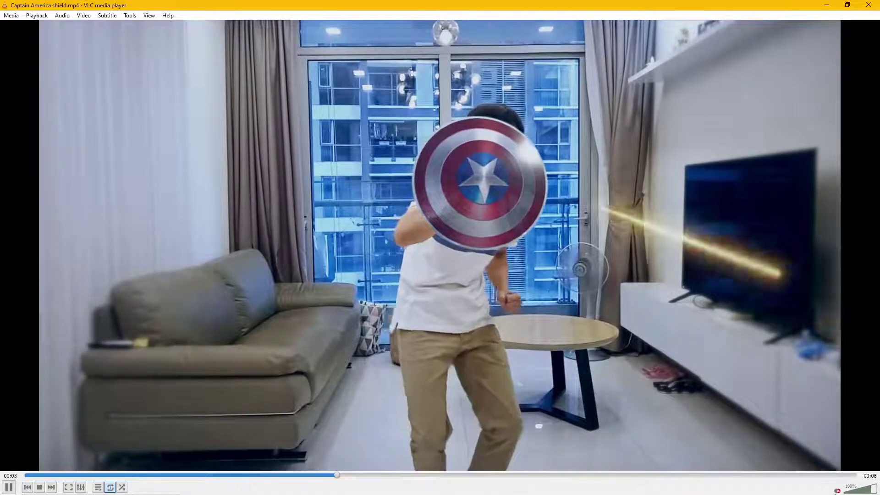
# Unmute the audio of Captain America shield.mp4 while it plays in VLC
pyautogui.click(837, 491)
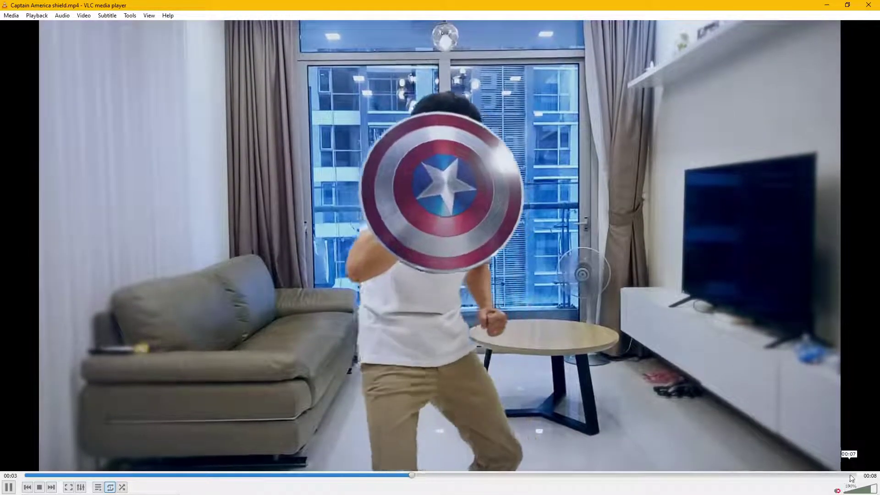